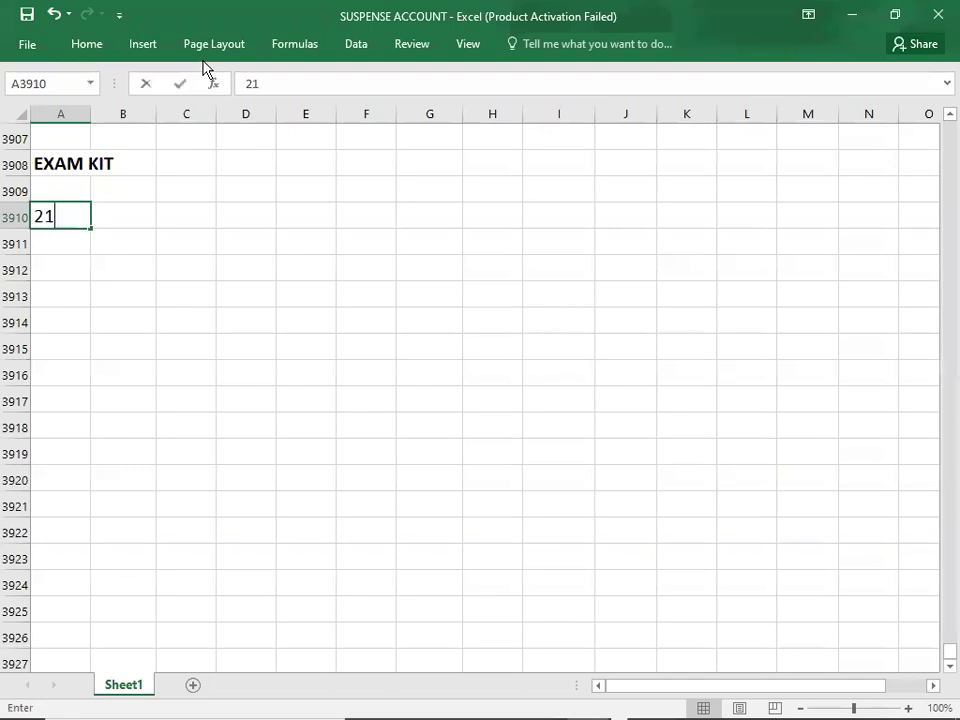
- Enter question number 219 in cell A3910 and consult question 219 in the MULTIPLE CHOICE QUESTIONS PDF in Acrobat Reader
{"action": "key", "text": "Right"}
{"action": "key", "text": "Left"}
{"action": "key", "text": "alt+Tab"}
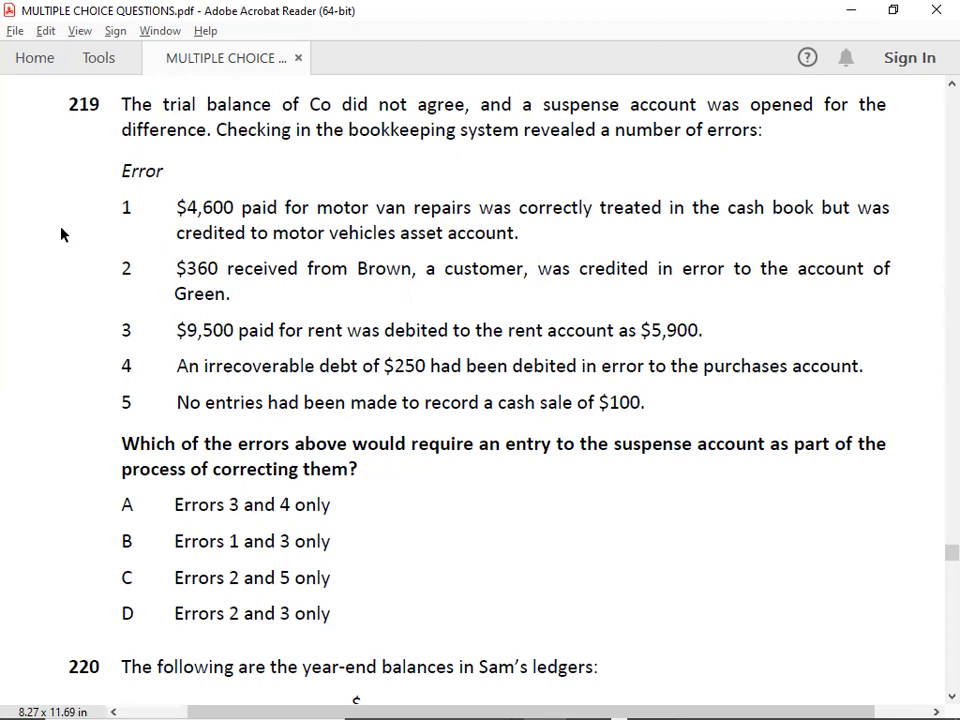
{"action": "key", "text": "alt+Tab"}
{"action": "key", "text": "Right"}
{"action": "left_click", "coordinate": [135, 218]}
{"action": "key", "text": "Down"}
{"action": "key", "text": "Left"}
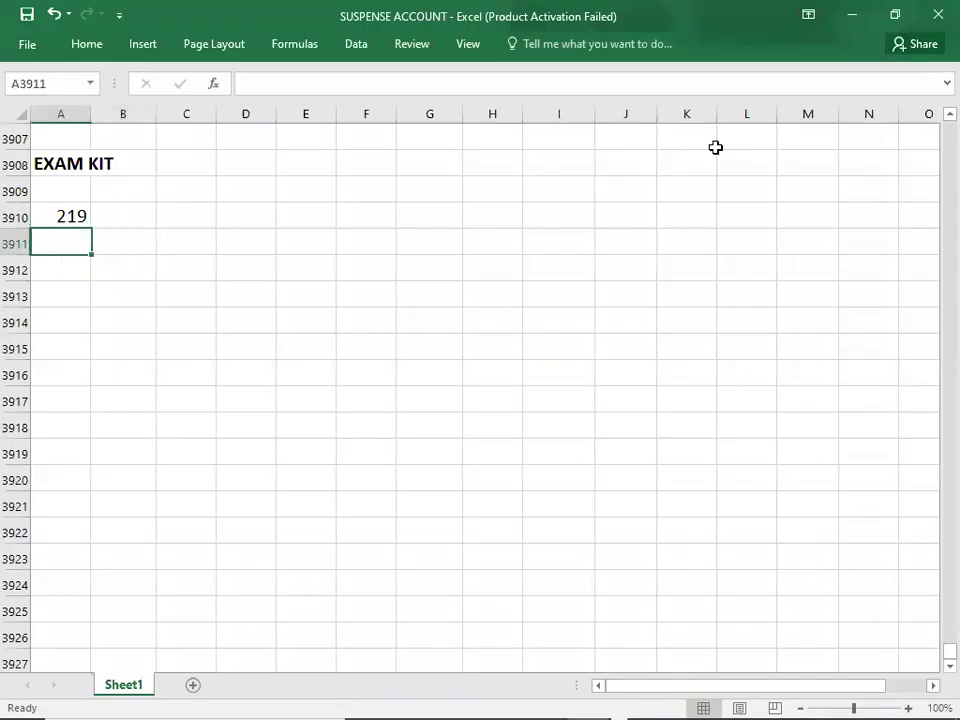
- Enter the correct entry's accounts: REPAIR EXP. in B3911 and CASH in C3912
{"action": "key", "text": "Right"}
{"action": "type", "text": "REPA"}
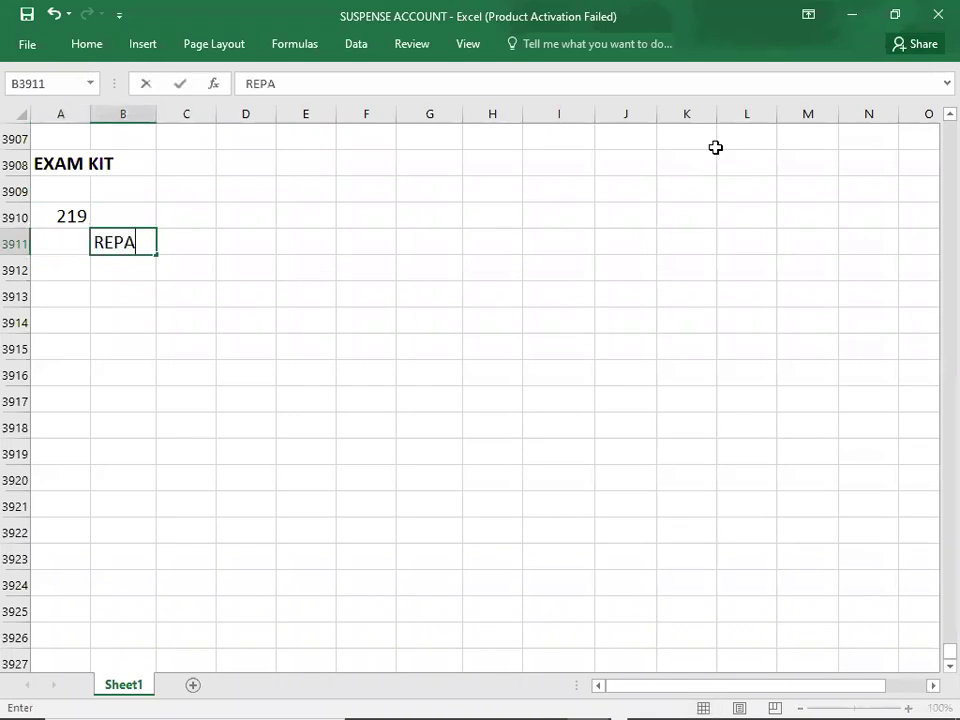
{"action": "type", "text": "IR EXP."}
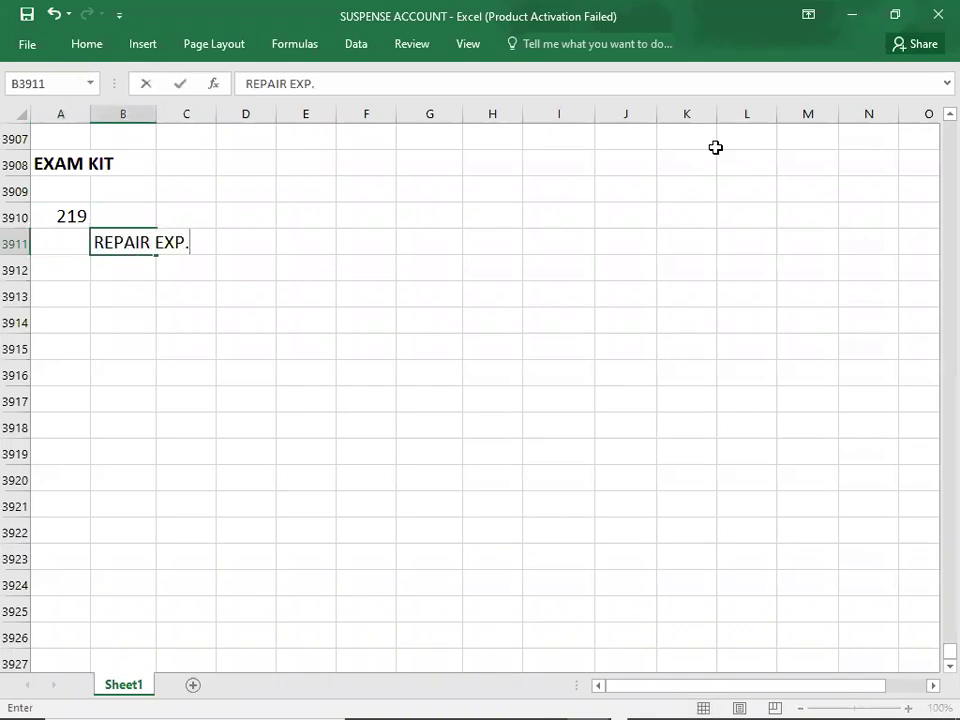
{"action": "key", "text": "Return"}
{"action": "key", "text": "Right"}
{"action": "type", "text": "CASH"}
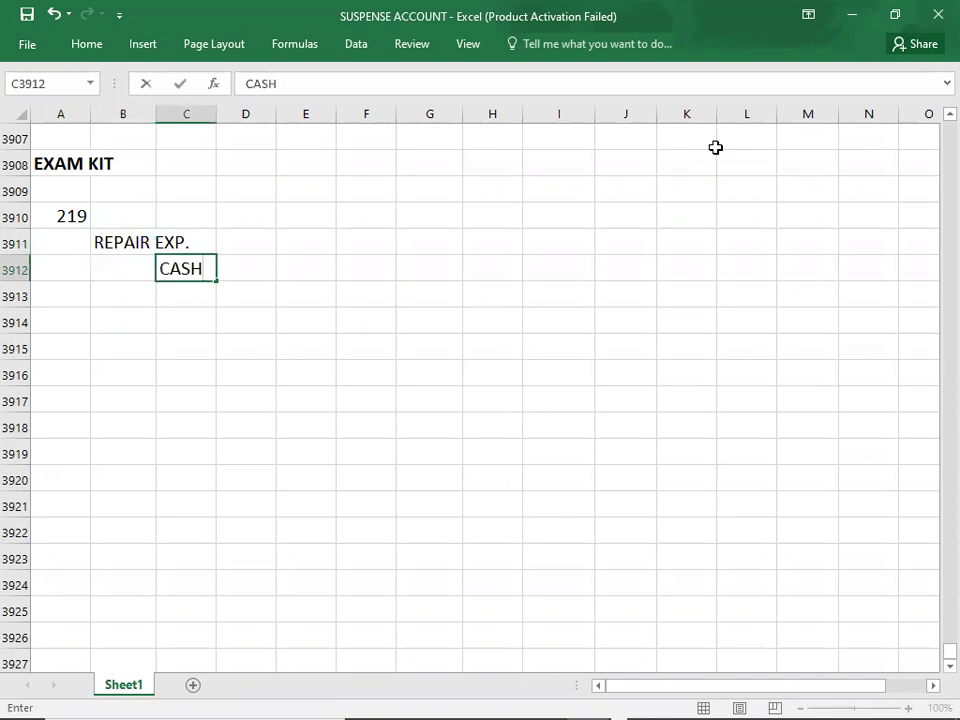
- Fill in the repair entry's amounts: debit 4600 in F3911 and credit 4600 in G3912
{"action": "key", "text": "Up"}
{"action": "key", "text": "Right"}
{"action": "key", "text": "Right"}
{"action": "key", "text": "Right"}
{"action": "type", "text": "4600"}
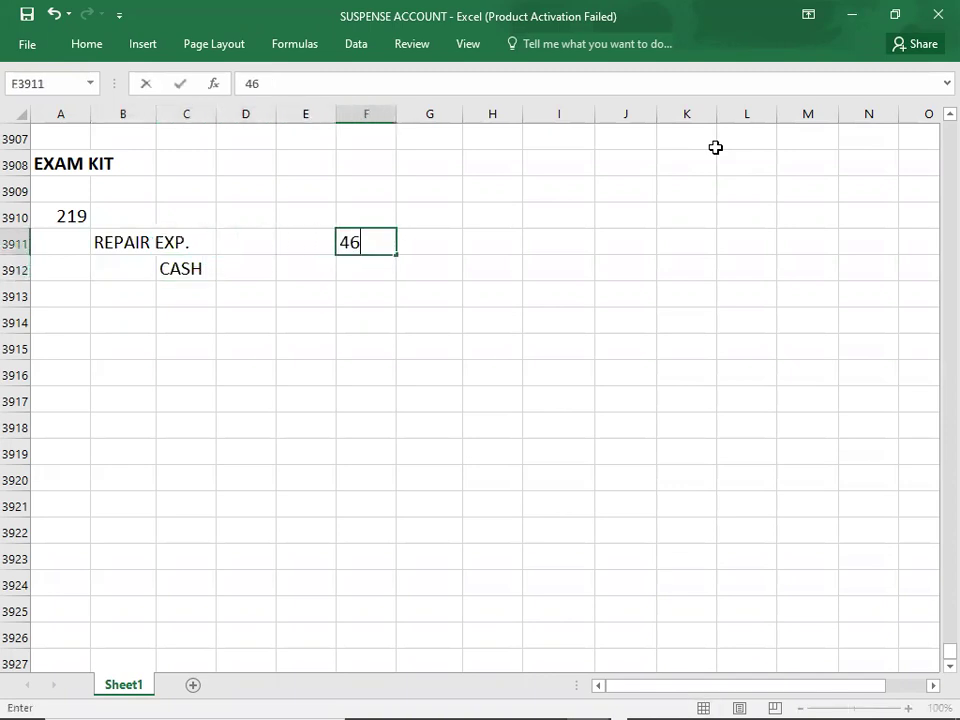
{"action": "key", "text": "Return"}
{"action": "key", "text": "Right"}
{"action": "type", "text": "4600"}
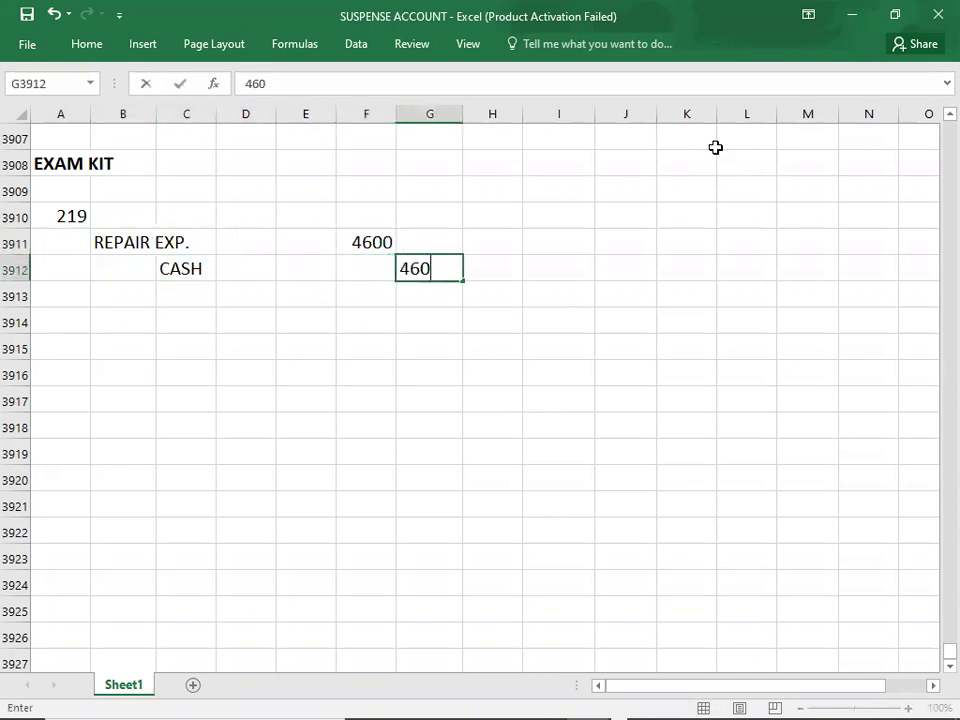
{"action": "key", "text": "Return"}
- Check the error numbering in the PDF and label the repair entry as 1 in cell A3911
{"action": "key", "text": "Left"}
{"action": "key", "text": "Left"}
{"action": "key", "text": "Left"}
{"action": "key", "text": "Left"}
{"action": "key", "text": "Left"}
{"action": "key", "text": "Down"}
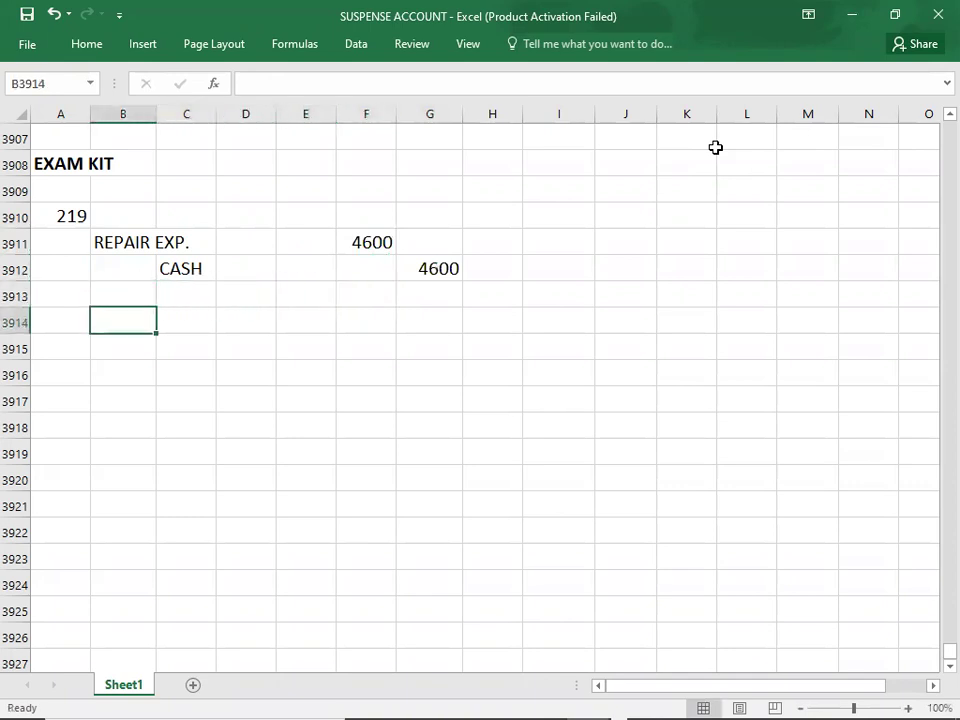
{"action": "key", "text": "alt+Tab"}
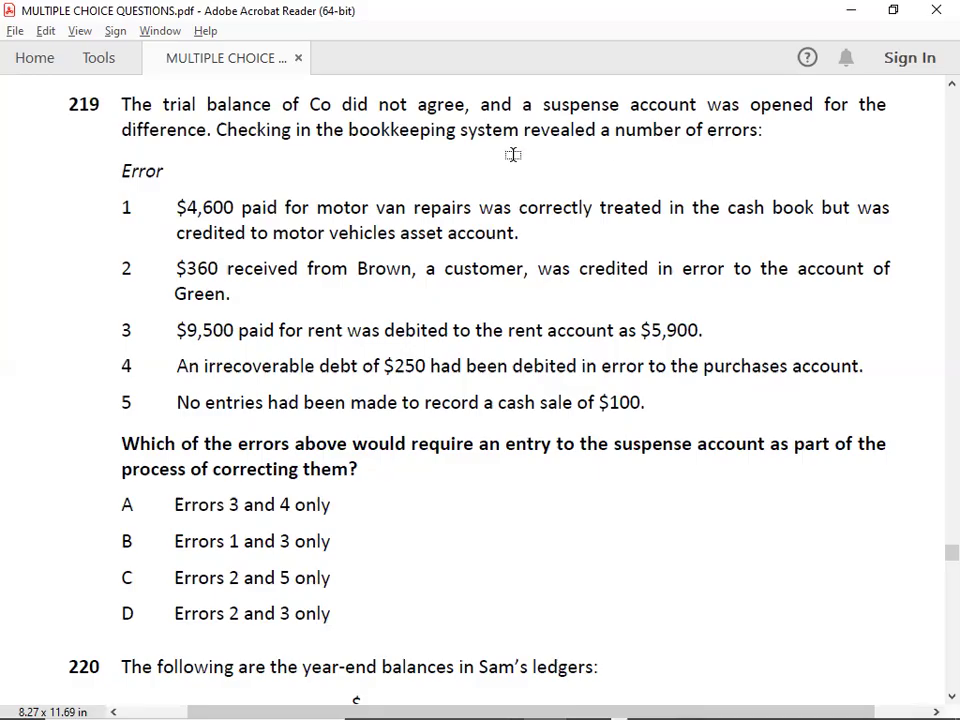
{"action": "key", "text": "alt+Tab"}
{"action": "key", "text": "Up"}
{"action": "key", "text": "Left"}
{"action": "key", "text": "Up"}
{"action": "type", "text": "1"}
{"action": "key", "text": "Return"}
{"action": "key", "text": "Down"}
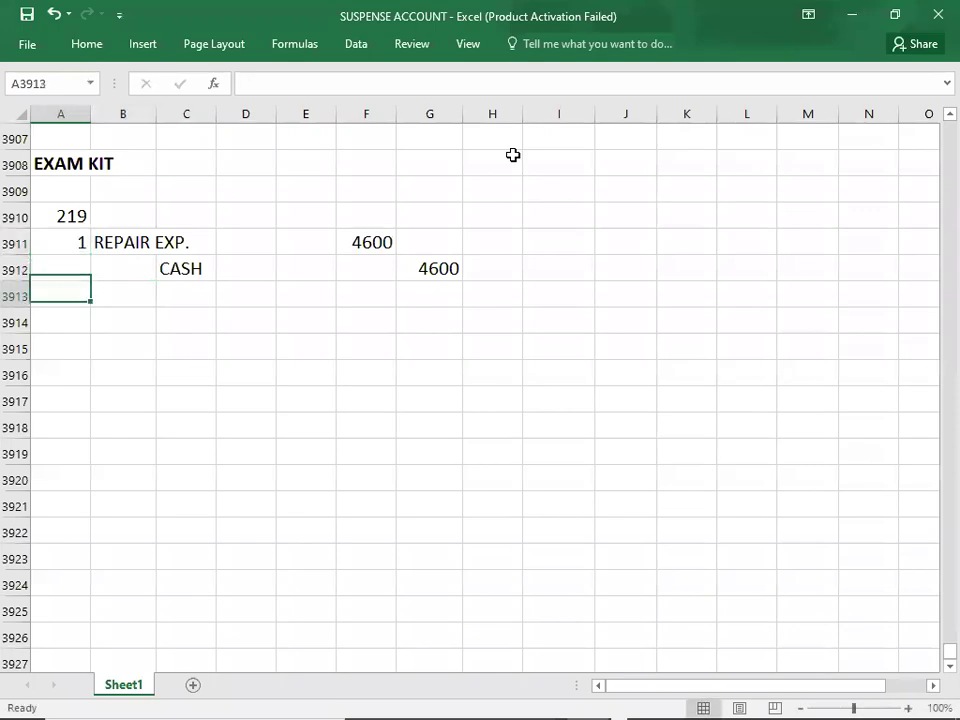
- Reread error 1 in the PDF and record the cash credit actually made: CASH in C3915 with 4600 in G3915
{"action": "key", "text": "Down"}
{"action": "key", "text": "Right"}
{"action": "key", "text": "alt+Tab"}
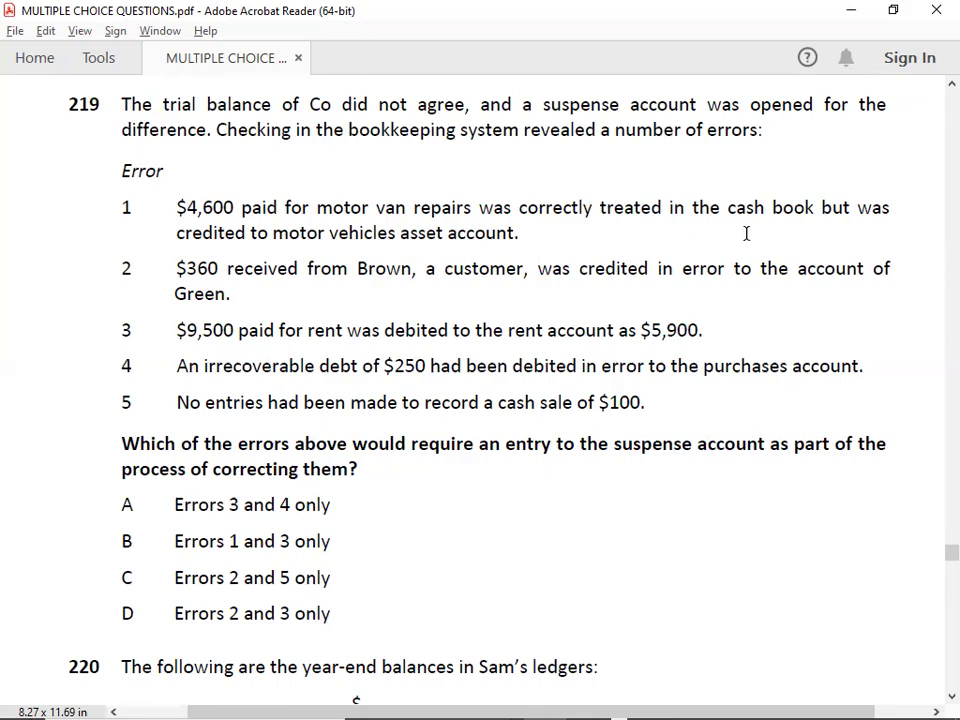
{"action": "key", "text": "alt+Tab"}
{"action": "key", "text": "Right"}
{"action": "type", "text": "CASH"}
{"action": "key", "text": "Right"}
{"action": "key", "text": "Right"}
{"action": "key", "text": "Right"}
{"action": "key", "text": "Right"}
{"action": "type", "text": "4600"}
{"action": "key", "text": "Return"}
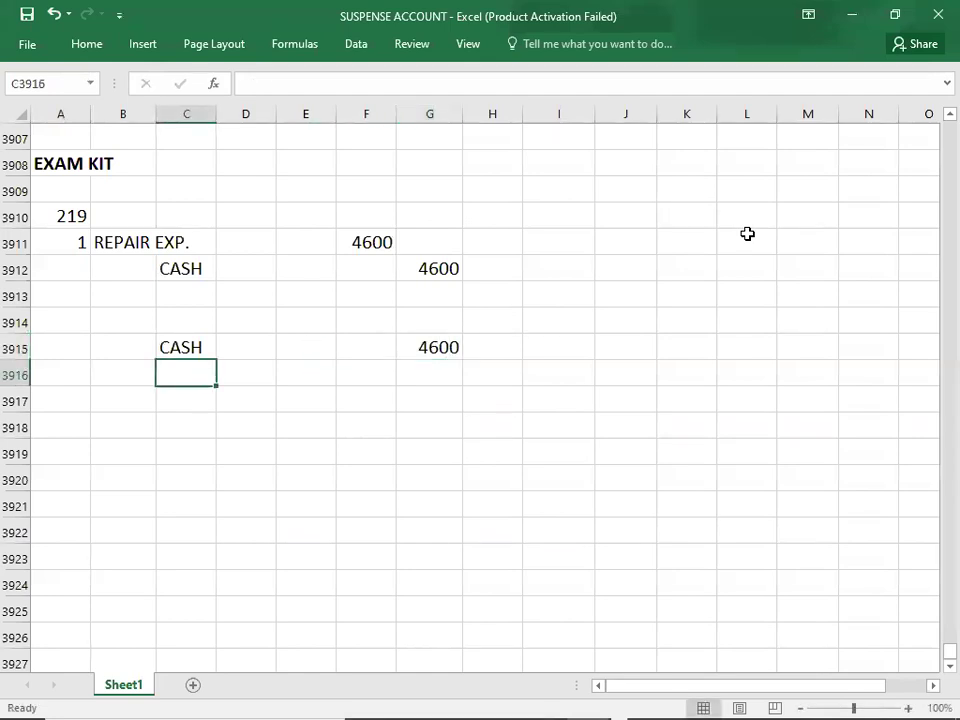
- Check the wrongly credited account in the PDF and enter M.V in C3916 with 4600 in G3916
{"action": "key", "text": "alt+Tab"}
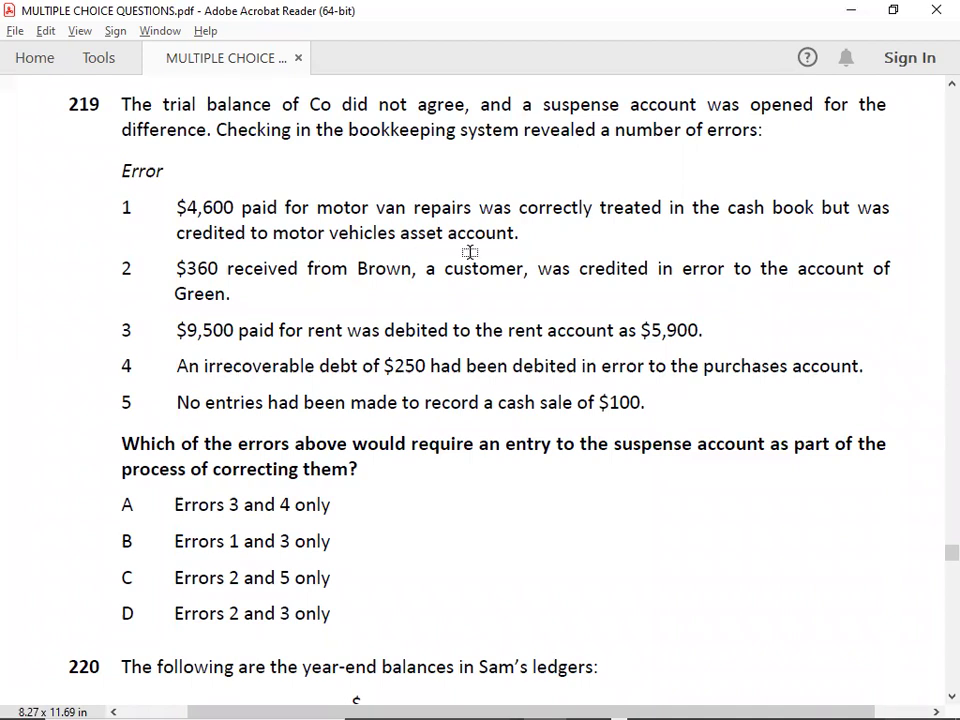
{"action": "key", "text": "alt+Tab"}
{"action": "type", "text": "M/"}
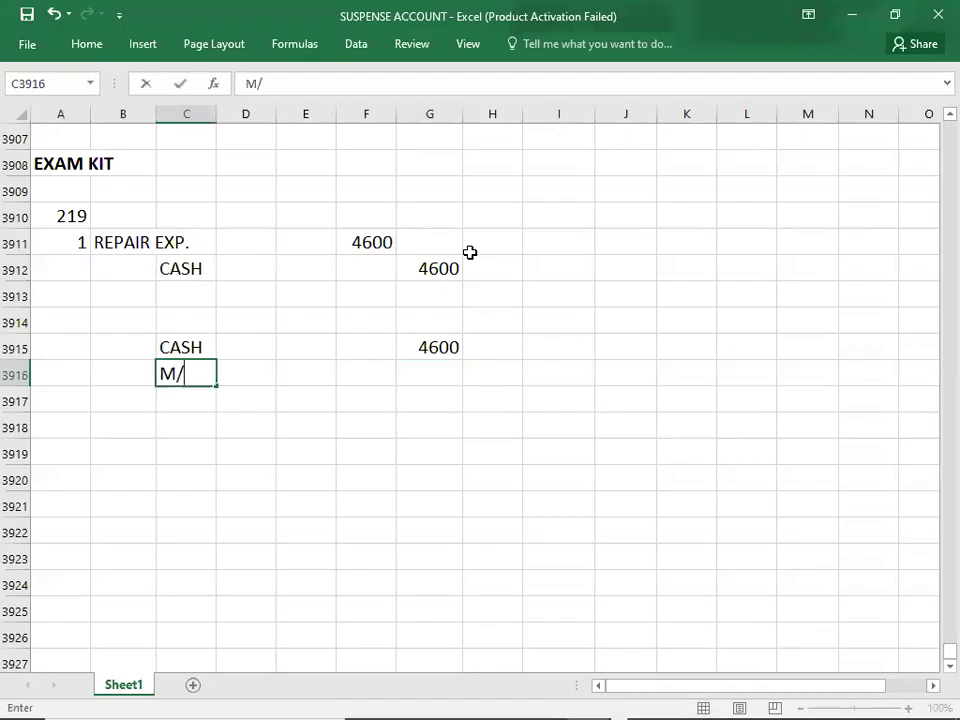
{"action": "key", "text": "BackSpace"}
{"action": "type", "text": ".V"}
{"action": "key", "text": "Right"}
{"action": "key", "text": "Right"}
{"action": "key", "text": "Right"}
{"action": "key", "text": "Right"}
{"action": "type", "text": "4600"}
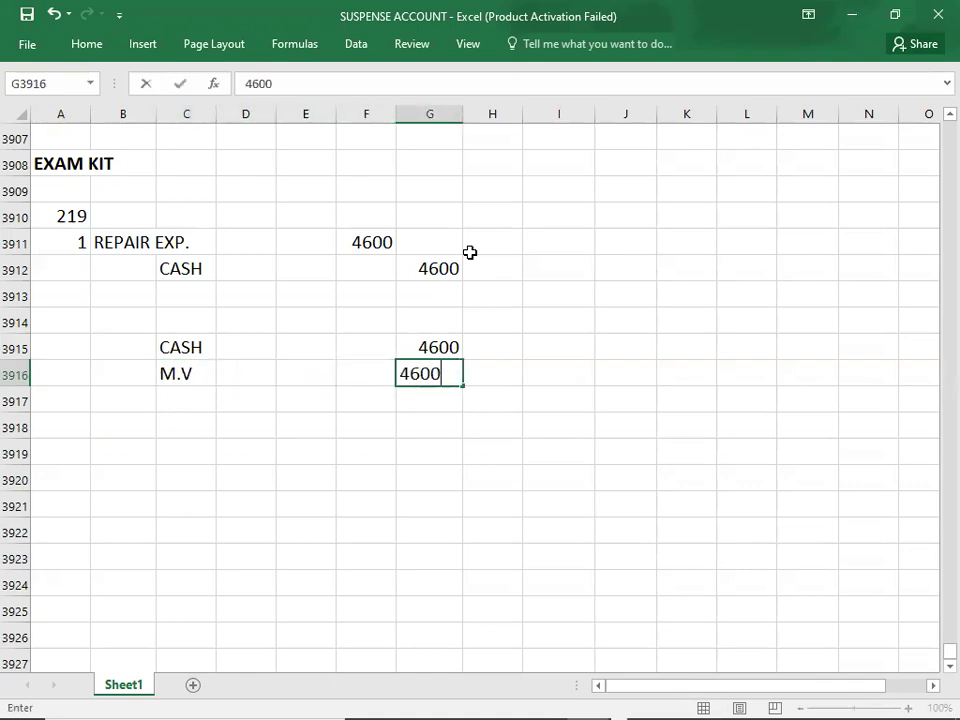
- Mark the missing debit of the wrong entry with XX in B3914 and XX in F3914
{"action": "key", "text": "Up"}
{"action": "key", "text": "Left"}
{"action": "key", "text": "Left"}
{"action": "key", "text": "Left"}
{"action": "key", "text": "Left"}
{"action": "key", "text": "Up"}
{"action": "key", "text": "Left"}
{"action": "type", "text": "XX"}
{"action": "key", "text": "Right"}
{"action": "key", "text": "Right"}
{"action": "key", "text": "Right"}
{"action": "key", "text": "Right"}
{"action": "type", "text": "XX"}
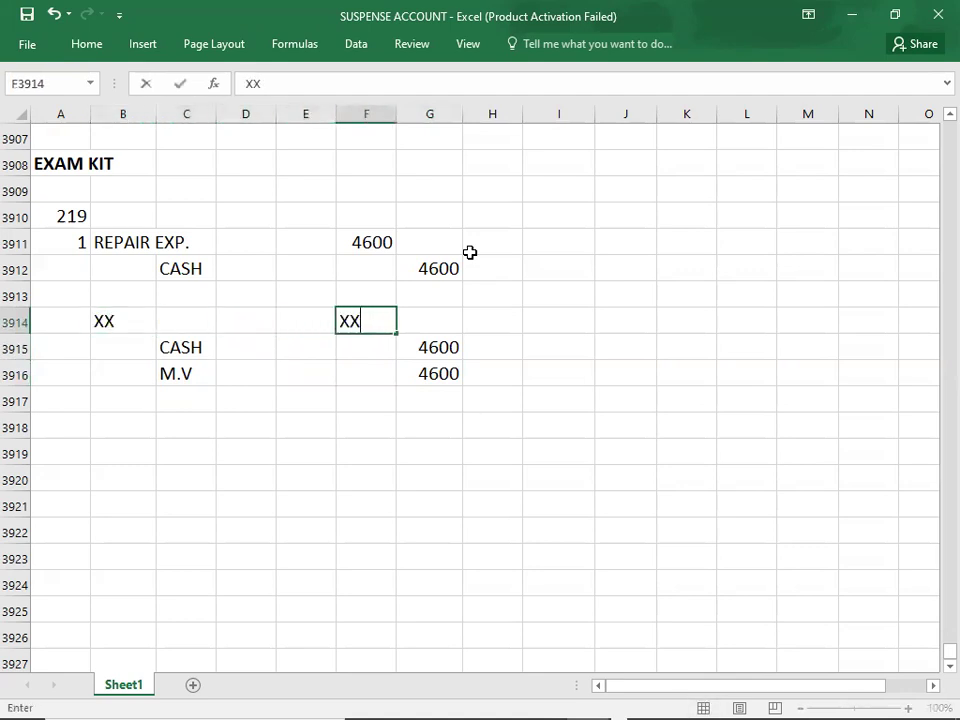
- Start the correcting entry below the wrong one with REPAIR EXP. in B3918
{"action": "key", "text": "Down"}
{"action": "key", "text": "Down"}
{"action": "key", "text": "Down"}
{"action": "key", "text": "Down"}
{"action": "key", "text": "Left"}
{"action": "key", "text": "Left"}
{"action": "key", "text": "Left"}
{"action": "key", "text": "Left"}
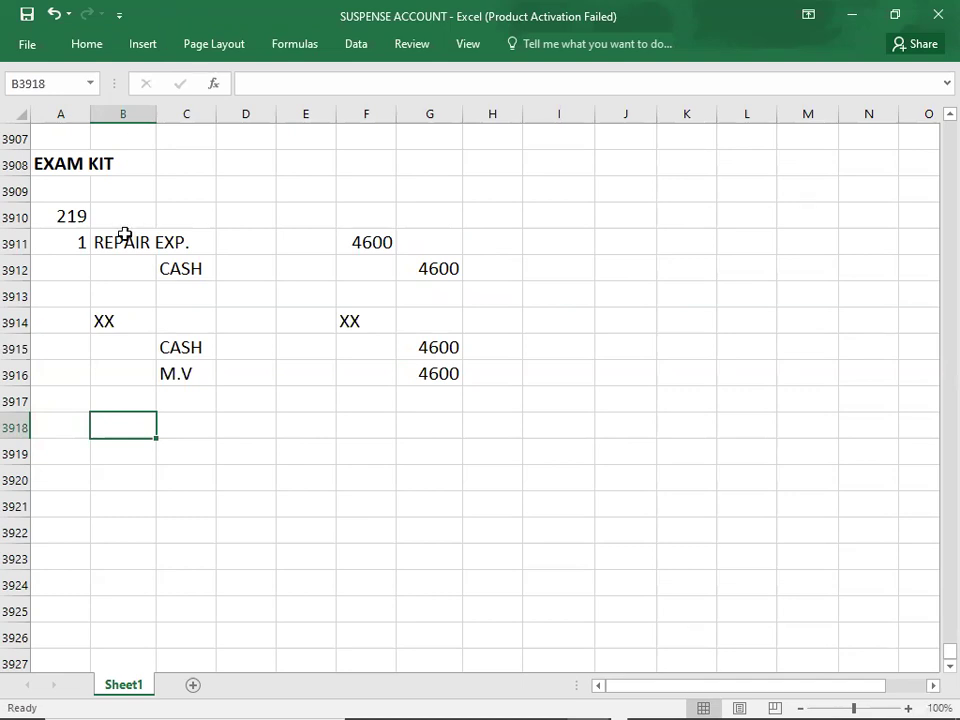
{"action": "type", "text": "REP"}
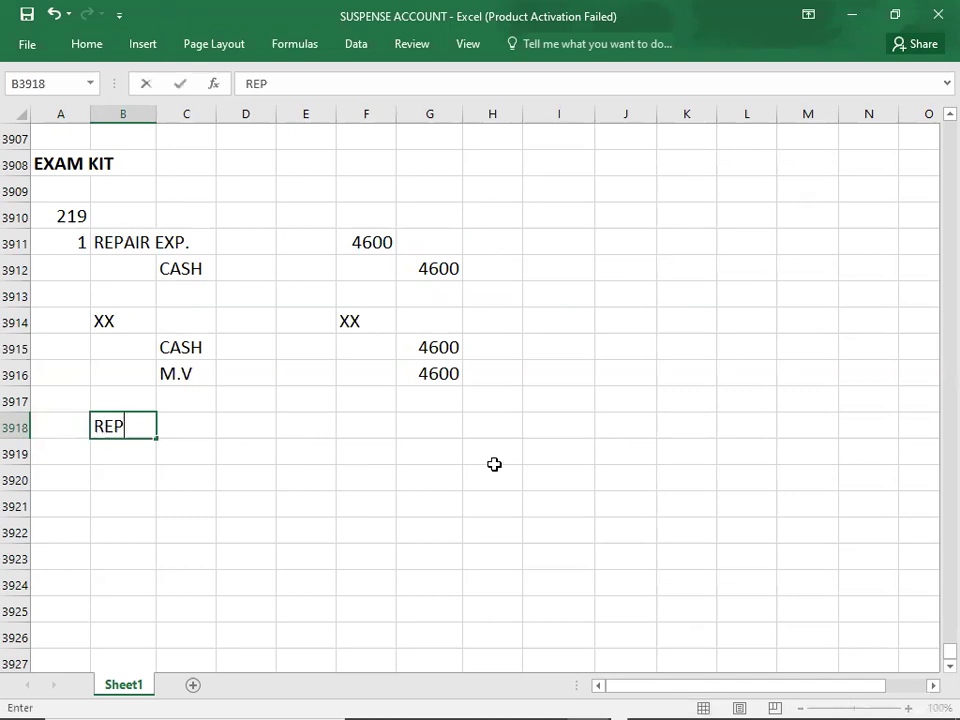
{"action": "type", "text": "AIR EXP."}
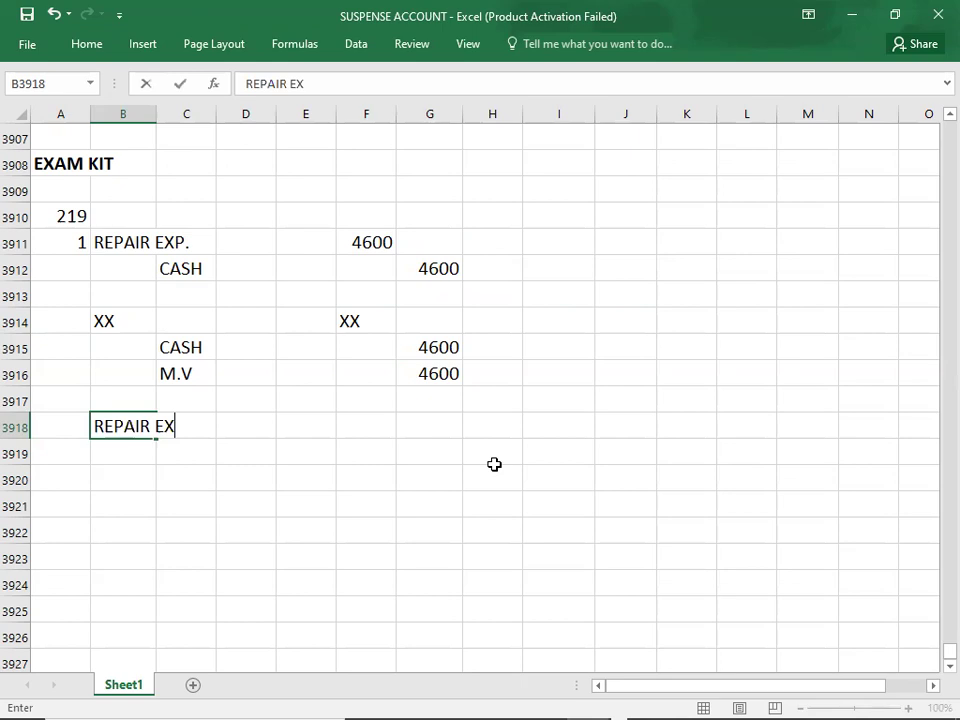
{"action": "key", "text": "Return"}
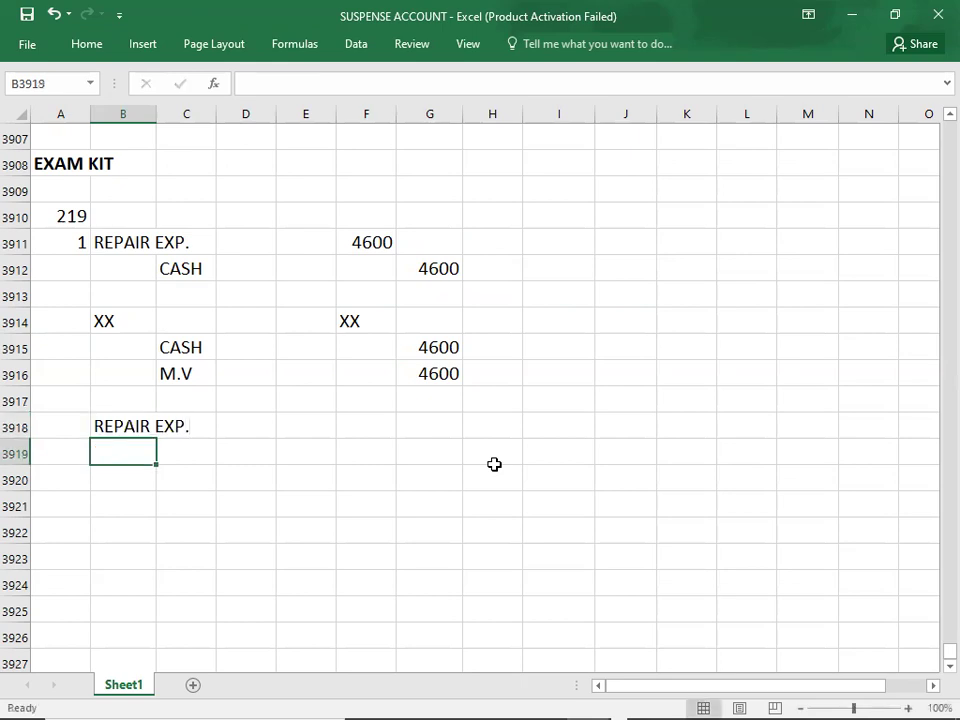
- Add the correcting entry's remaining accounts: M.V in B3919 and SUSPENSE in C3920
{"action": "left_click", "coordinate": [211, 375]}
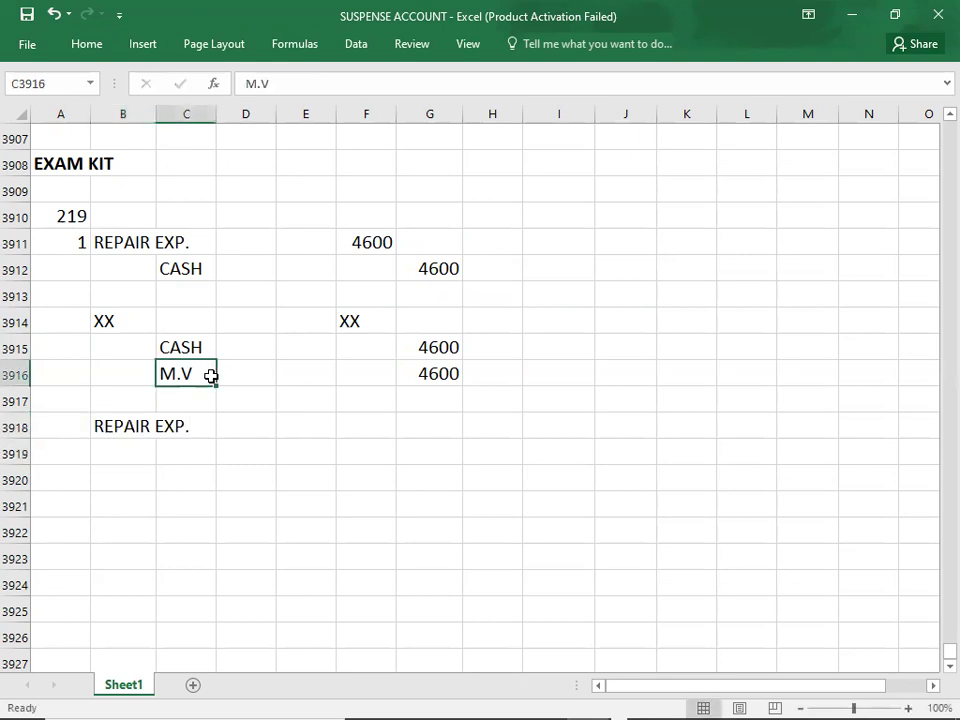
{"action": "left_click", "coordinate": [122, 453]}
{"action": "type", "text": "M.V"}
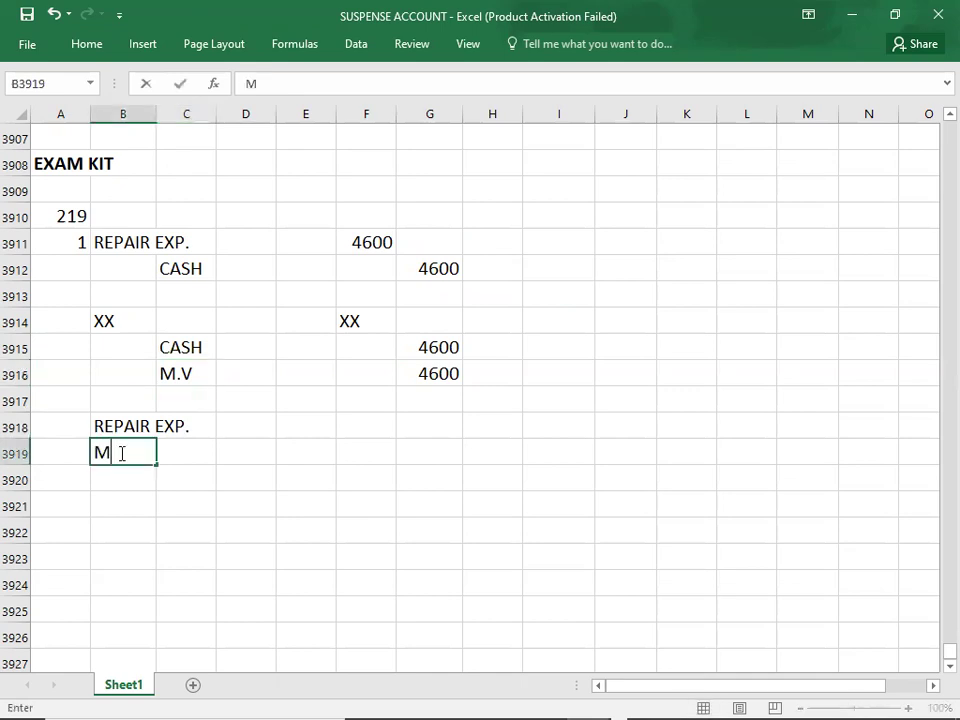
{"action": "left_click", "coordinate": [178, 480]}
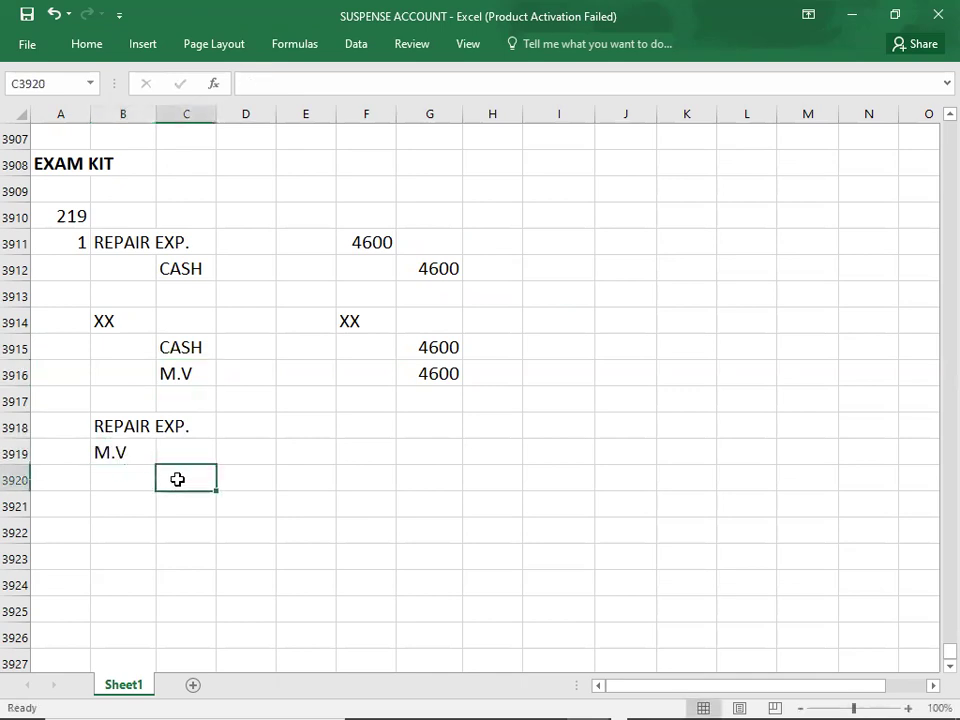
{"action": "type", "text": "SUSPENSE"}
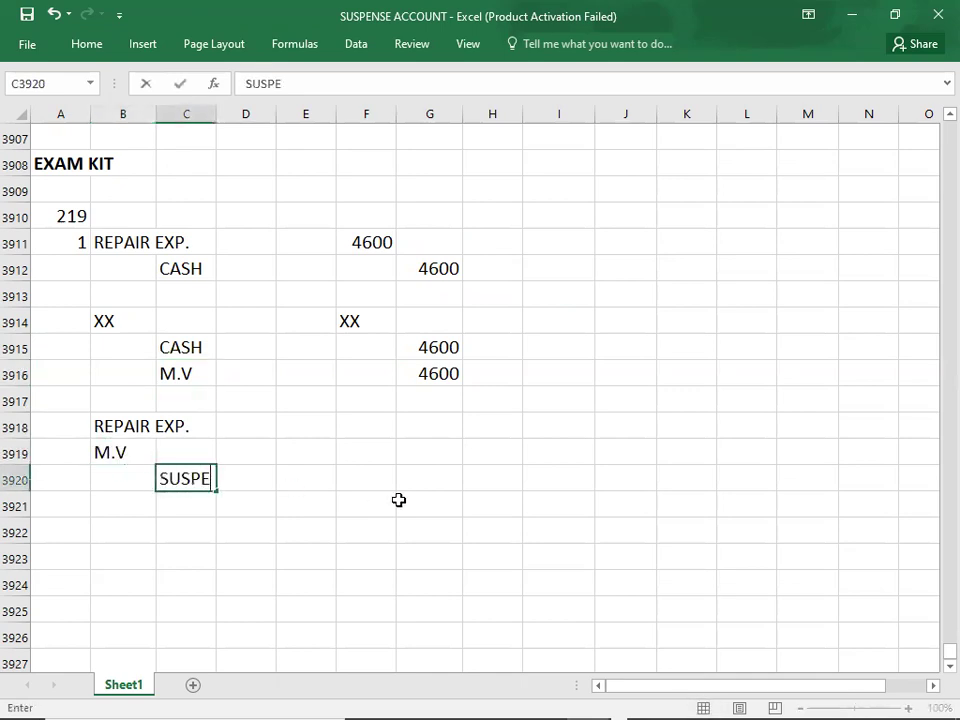
- Fill in the correcting entry's amounts: debits of 4600 in F3918 and F3919, and a credit of 9200 in G3920
{"action": "key", "text": "Up"}
{"action": "key", "text": "Right"}
{"action": "key", "text": "Right"}
{"action": "key", "text": "Right"}
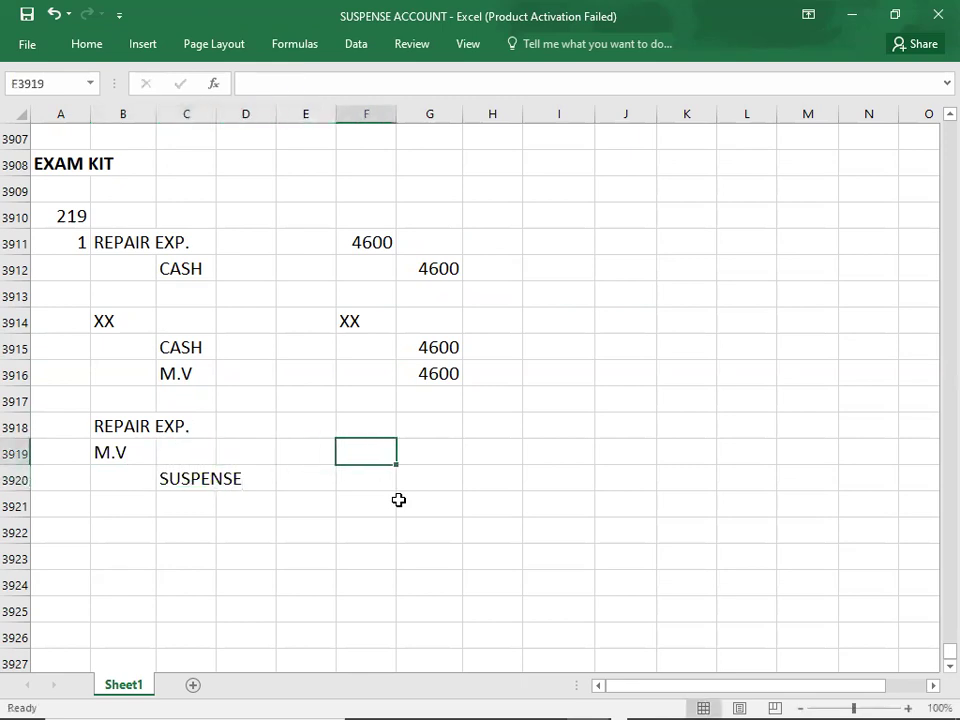
{"action": "key", "text": "Up"}
{"action": "type", "text": "4600"}
{"action": "key", "text": "Return"}
{"action": "type", "text": "4600"}
{"action": "key", "text": "Return"}
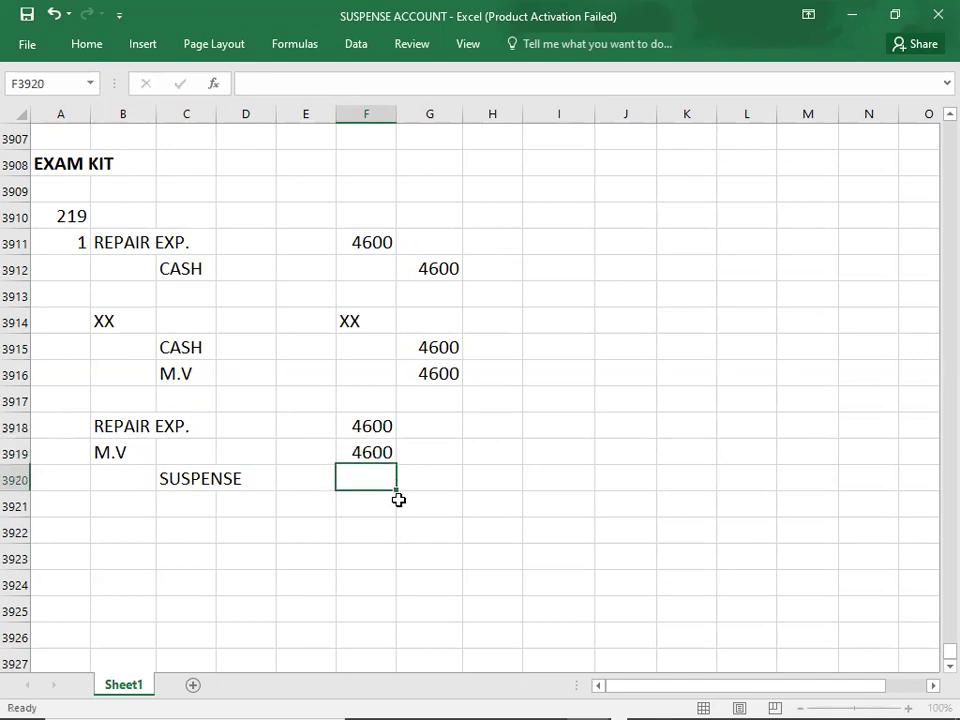
{"action": "key", "text": "Right"}
{"action": "type", "text": "9200"}
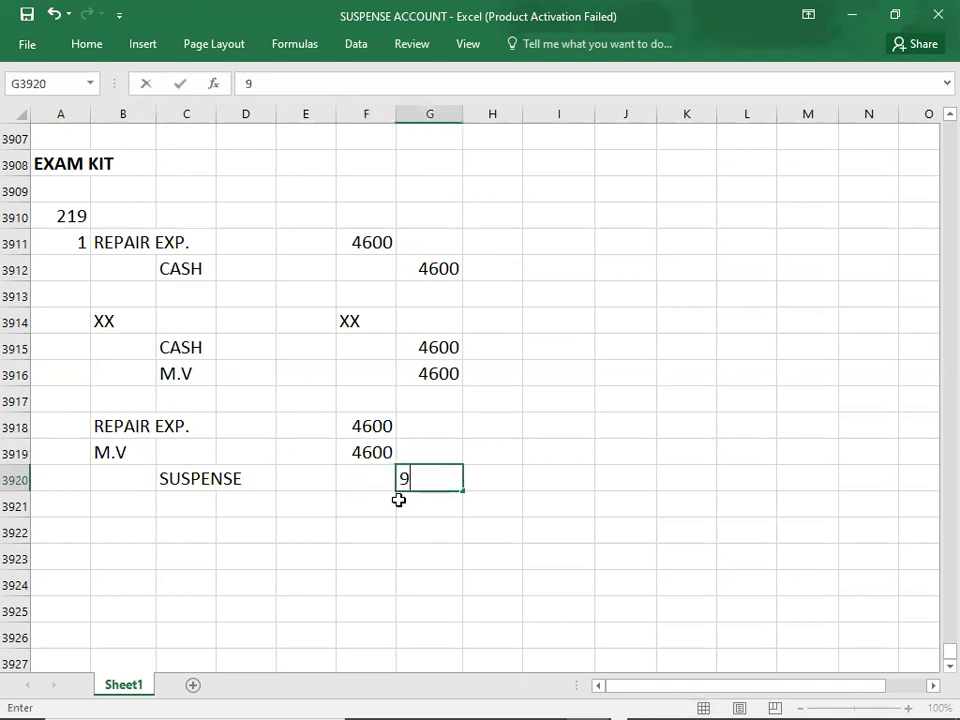
{"action": "left_click", "coordinate": [394, 505]}
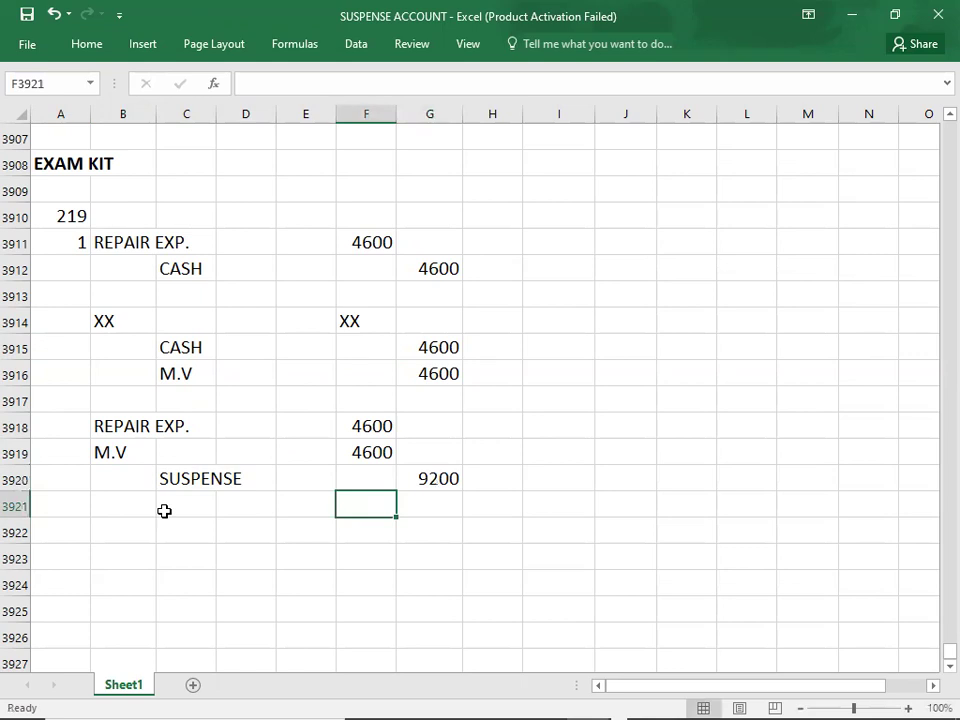
{"action": "left_click", "coordinate": [199, 376]}
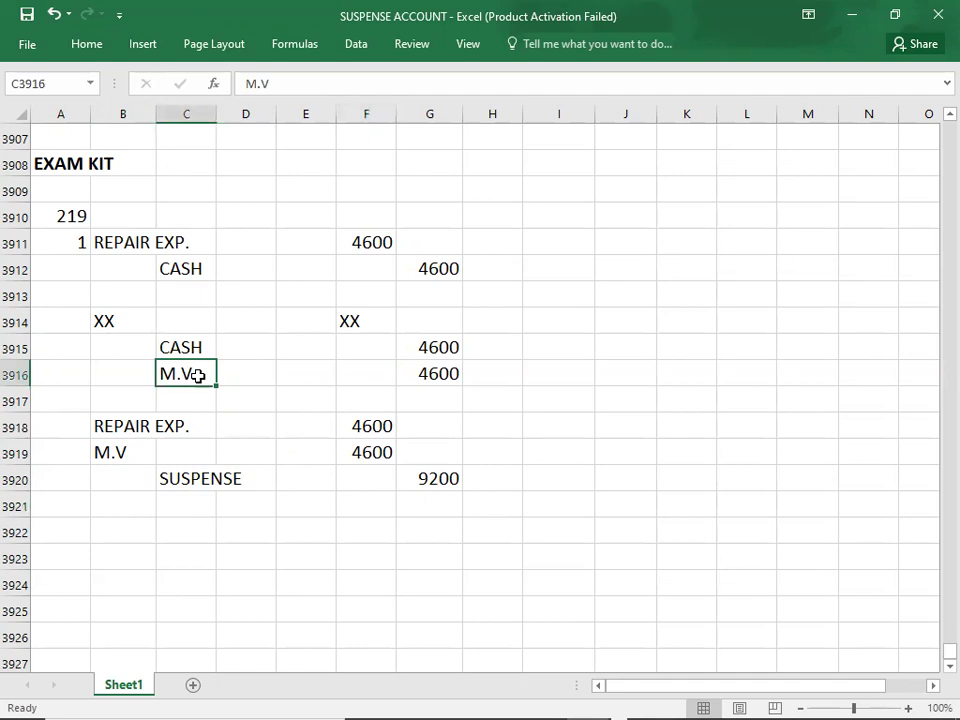
{"action": "left_click", "coordinate": [133, 458]}
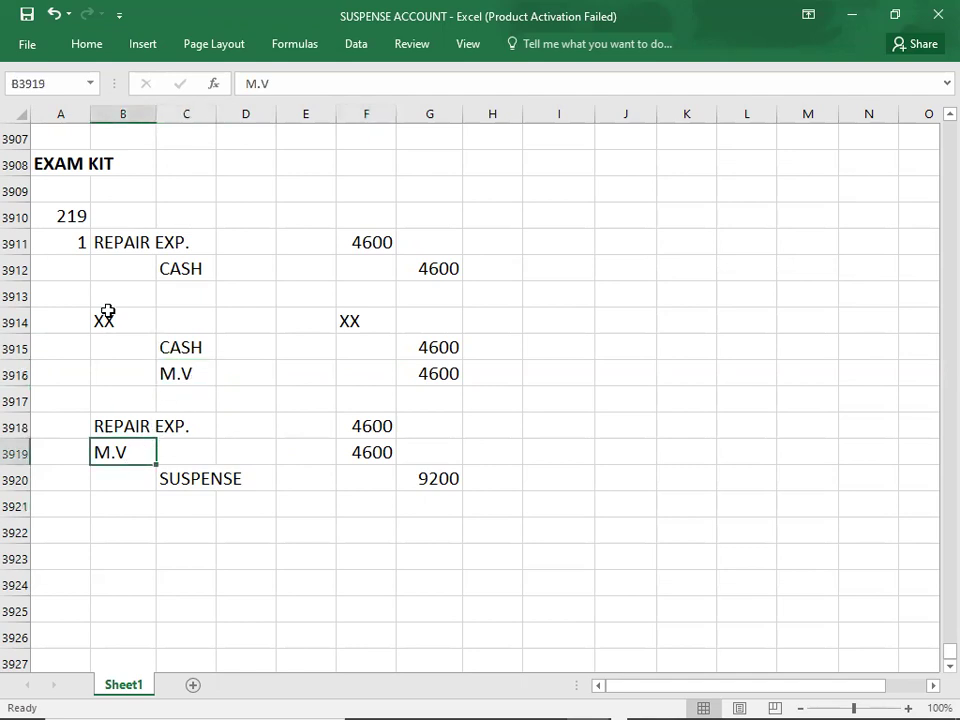
{"action": "left_click", "coordinate": [107, 241]}
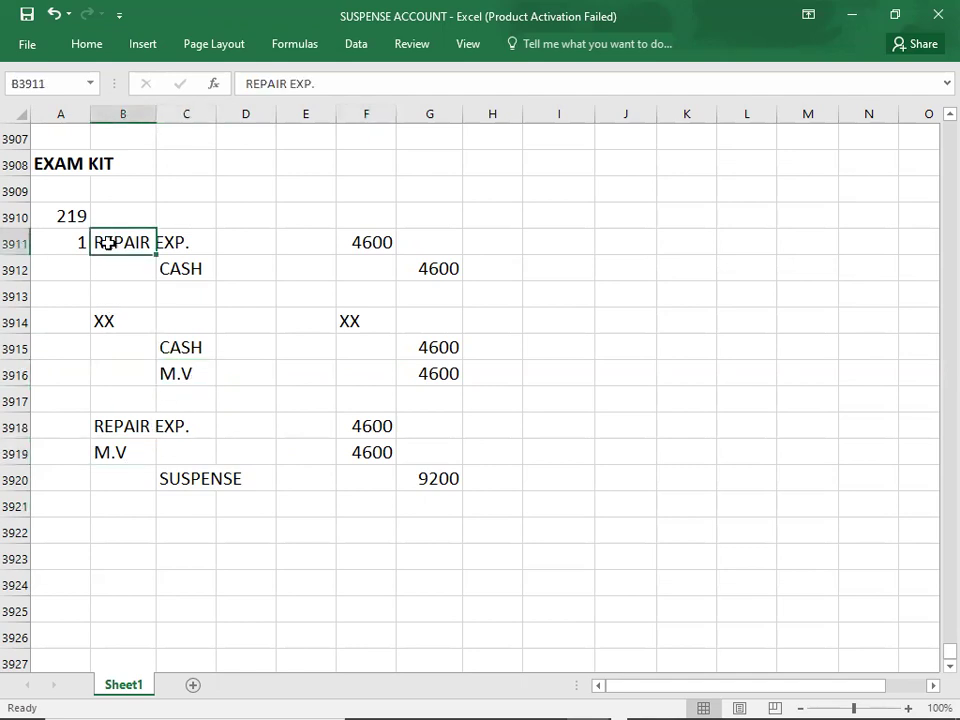
- Make the whole correcting entry in B3918:G3920 bold
{"action": "left_click", "coordinate": [116, 430]}
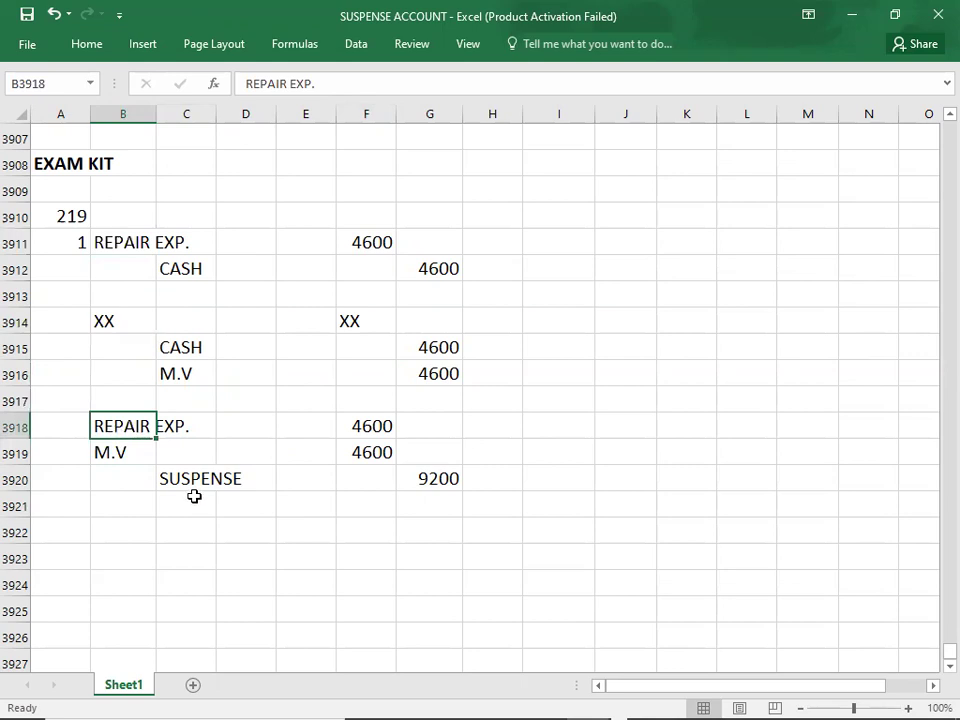
{"action": "key", "text": "shift+Right"}
{"action": "key", "text": "shift+Right"}
{"action": "key", "text": "shift+Right"}
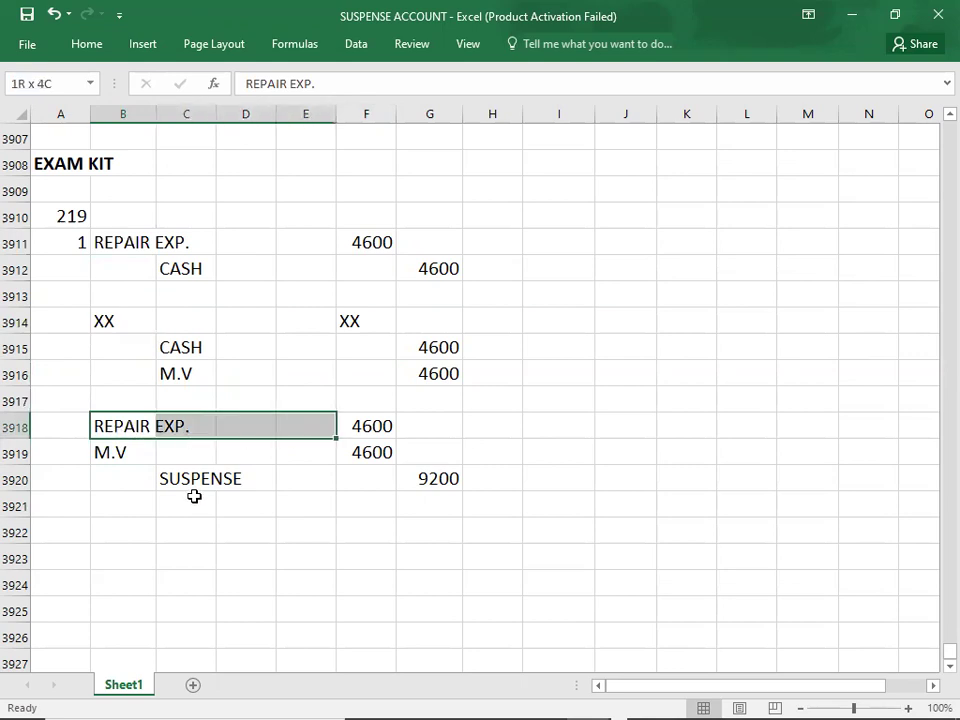
{"action": "key", "text": "shift+Right"}
{"action": "key", "text": "shift+Right"}
{"action": "key", "text": "shift+Down"}
{"action": "key", "text": "shift+Down"}
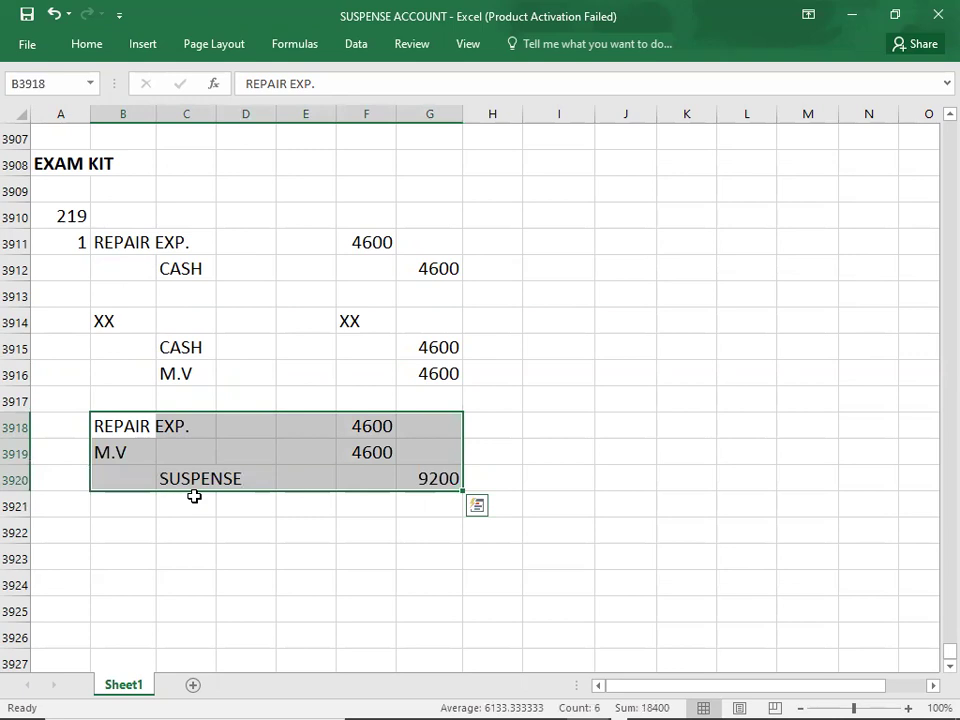
{"action": "key", "text": "ctrl+b"}
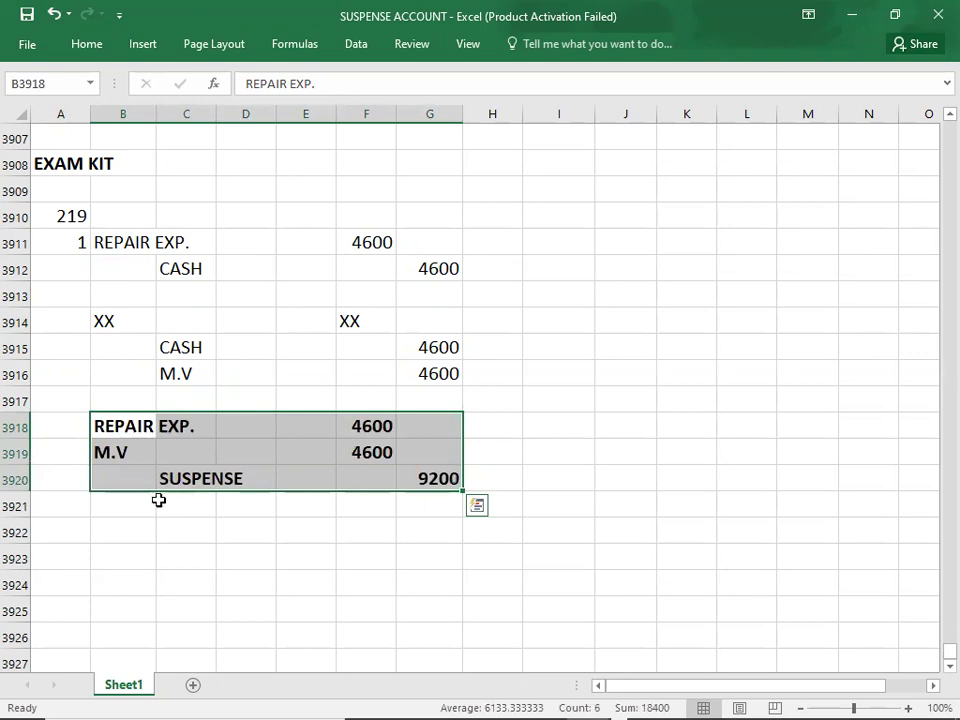
- Number the second error as 2 in A3922 and read its description in the question PDF
{"action": "left_click", "coordinate": [61, 537]}
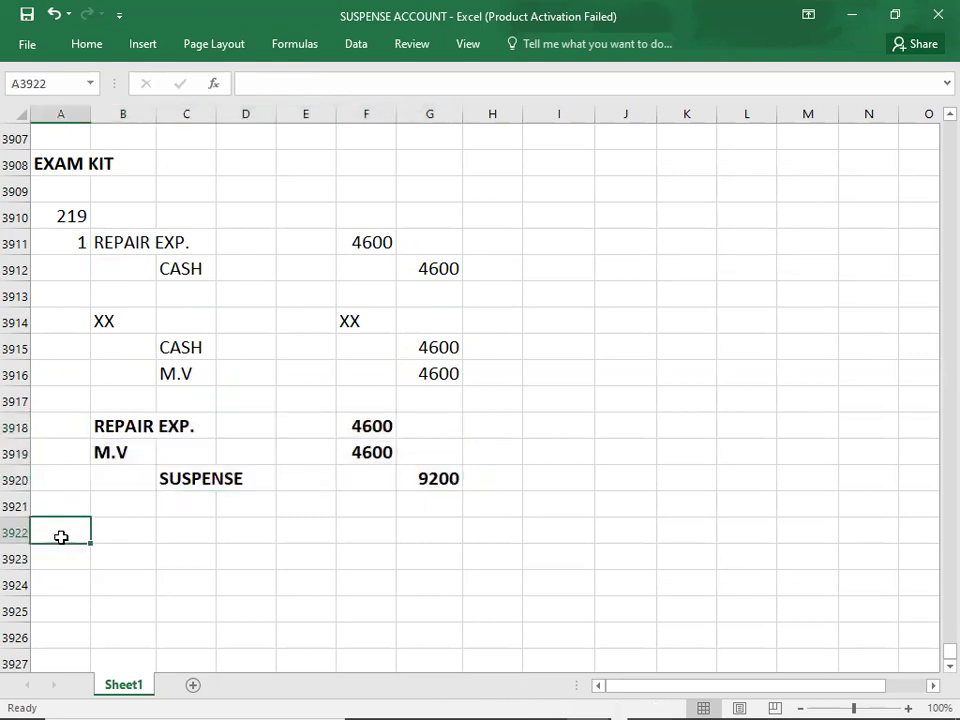
{"action": "type", "text": "2"}
{"action": "key", "text": "Tab"}
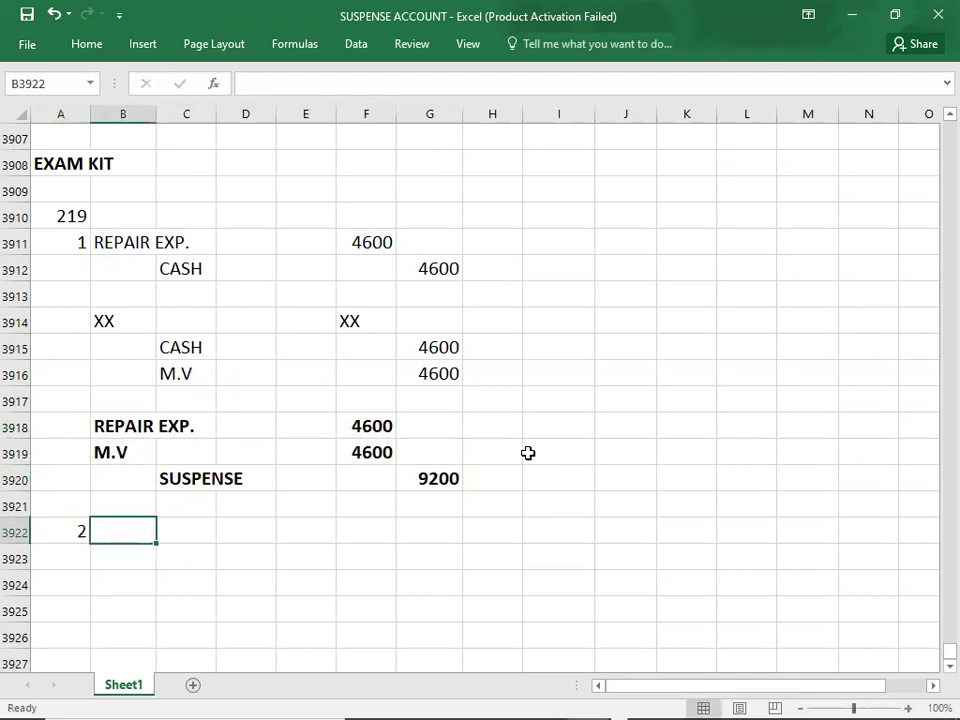
{"action": "key", "text": "alt+Tab"}
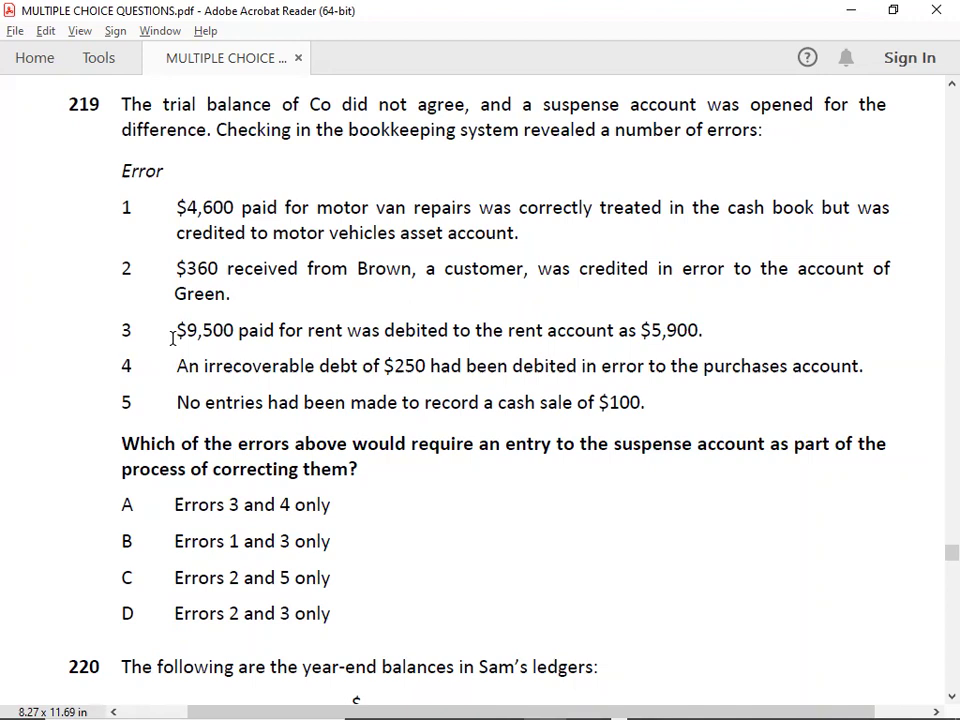
{"action": "key", "text": "alt+Tab"}
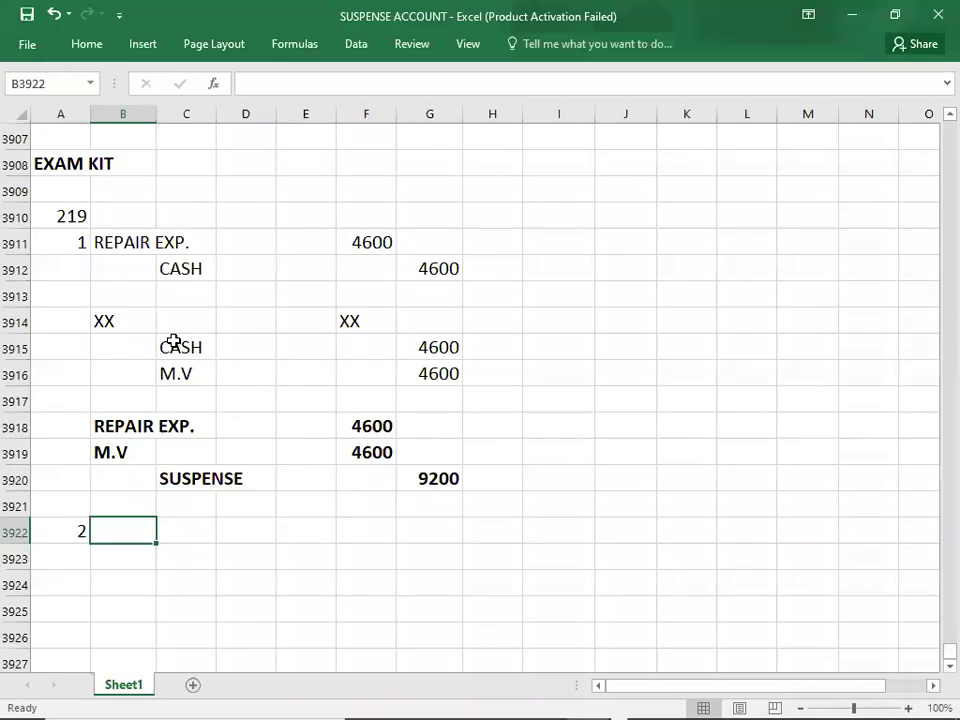
- Enter the correct entry's accounts for error 2: CASH in B3922 and the paying customer's name in C3923
{"action": "key", "text": "Down"}
{"action": "key", "text": "Down"}
{"action": "key", "text": "Down"}
{"action": "key", "text": "Down"}
{"action": "key", "text": "Down"}
{"action": "key", "text": "Down"}
{"action": "key", "text": "Down"}
{"action": "key", "text": "Down"}
{"action": "key", "text": "Down"}
{"action": "key", "text": "Down"}
{"action": "key", "text": "Down"}
{"action": "key", "text": "Down"}
{"action": "key", "text": "Down"}
{"action": "key", "text": "Down"}
{"action": "key", "text": "Down"}
{"action": "key", "text": "Down"}
{"action": "key", "text": "Down"}
{"action": "key", "text": "Down"}
{"action": "key", "text": "Up"}
{"action": "key", "text": "Up"}
{"action": "key", "text": "Up"}
{"action": "key", "text": "Up"}
{"action": "key", "text": "Up"}
{"action": "key", "text": "Up"}
{"action": "key", "text": "Up"}
{"action": "key", "text": "Up"}
{"action": "key", "text": "Up"}
{"action": "key", "text": "Up"}
{"action": "key", "text": "Up"}
{"action": "key", "text": "Up"}
{"action": "key", "text": "Up"}
{"action": "key", "text": "Up"}
{"action": "key", "text": "Up"}
{"action": "key", "text": "Up"}
{"action": "key", "text": "Up"}
{"action": "key", "text": "Up"}
{"action": "key", "text": "Up"}
{"action": "key", "text": "Down"}
{"action": "type", "text": "CASH"}
{"action": "key", "text": "Return"}
{"action": "key", "text": "Right"}
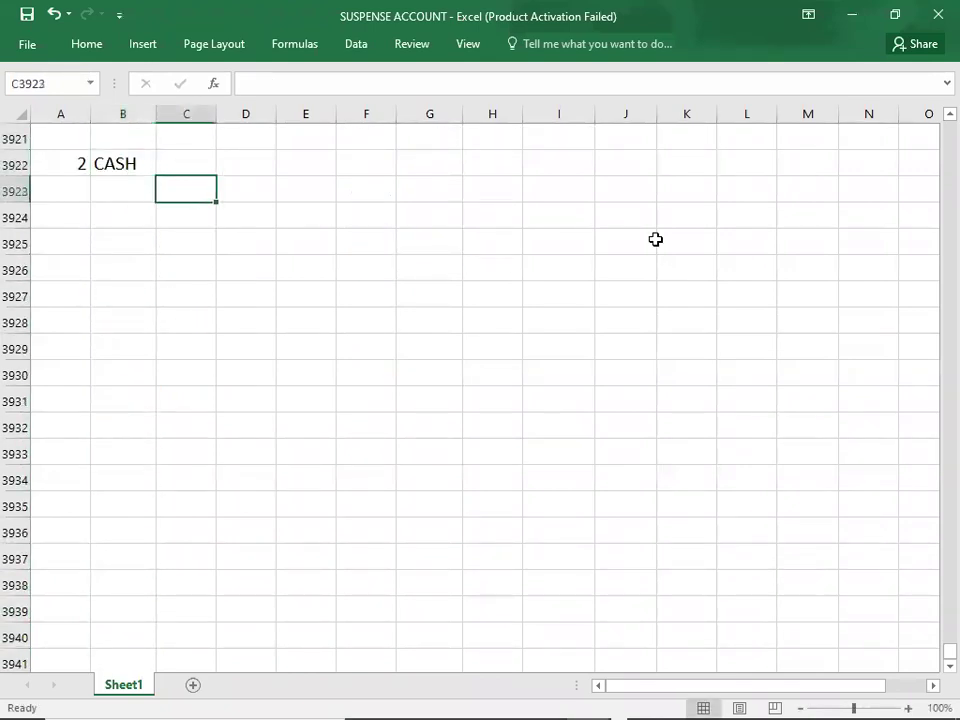
{"action": "key", "text": "alt+Tab"}
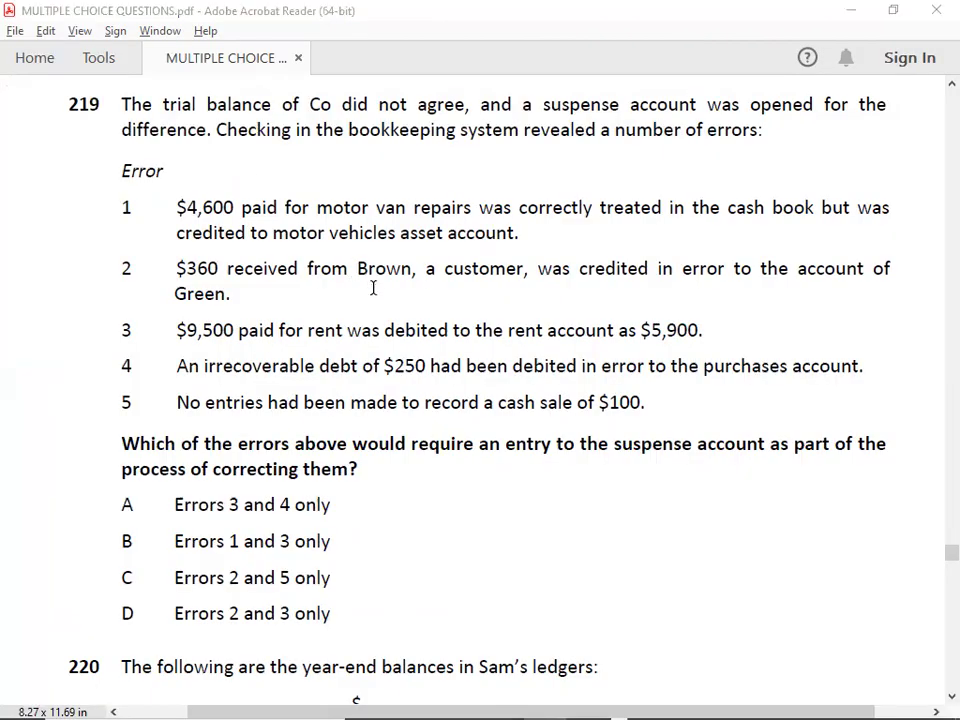
{"action": "key", "text": "alt+Tab"}
{"action": "type", "text": "BROWN"}
{"action": "key", "text": "Up"}
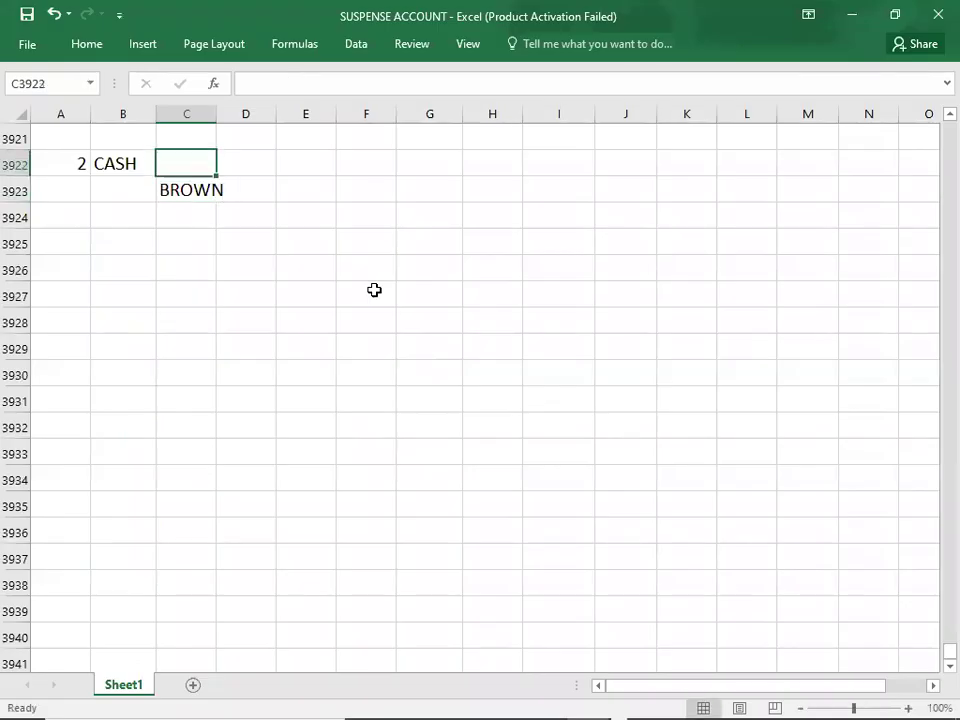
- Fill in the correct entry's amounts for error 2: a debit of 360 in F3922 and a credit of 360 in G3923
{"action": "key", "text": "Right"}
{"action": "key", "text": "Right"}
{"action": "key", "text": "Right"}
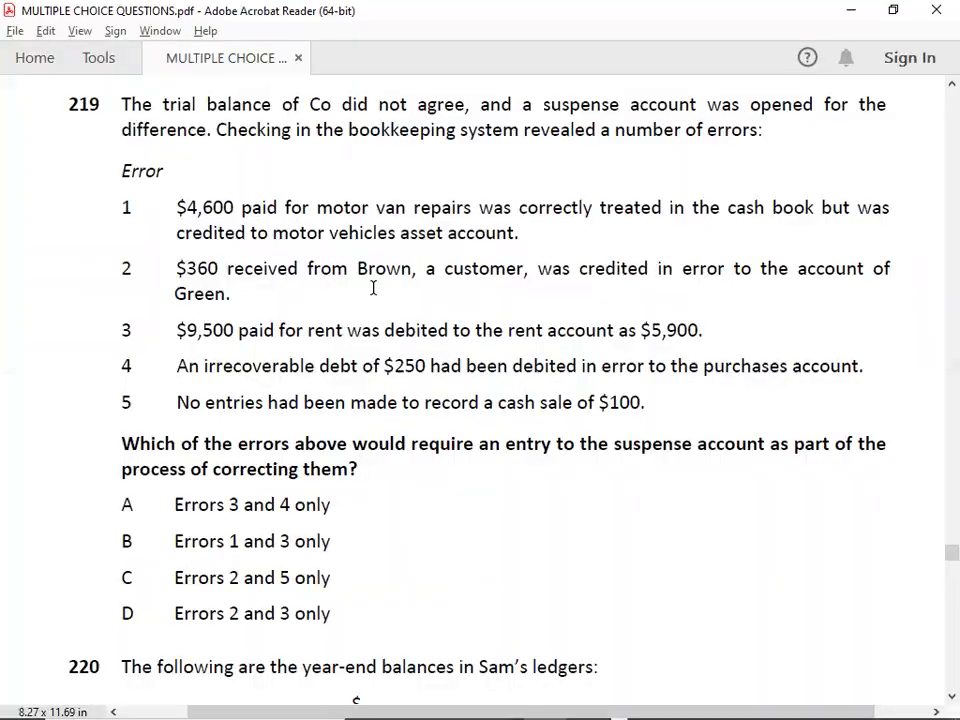
{"action": "key", "text": "alt+Tab"}
{"action": "type", "text": "360"}
{"action": "key", "text": "Return"}
{"action": "key", "text": "Tab"}
{"action": "type", "text": "60"}
{"action": "key", "text": "Return"}
{"action": "key", "text": "Up"}
{"action": "key", "text": "Right"}
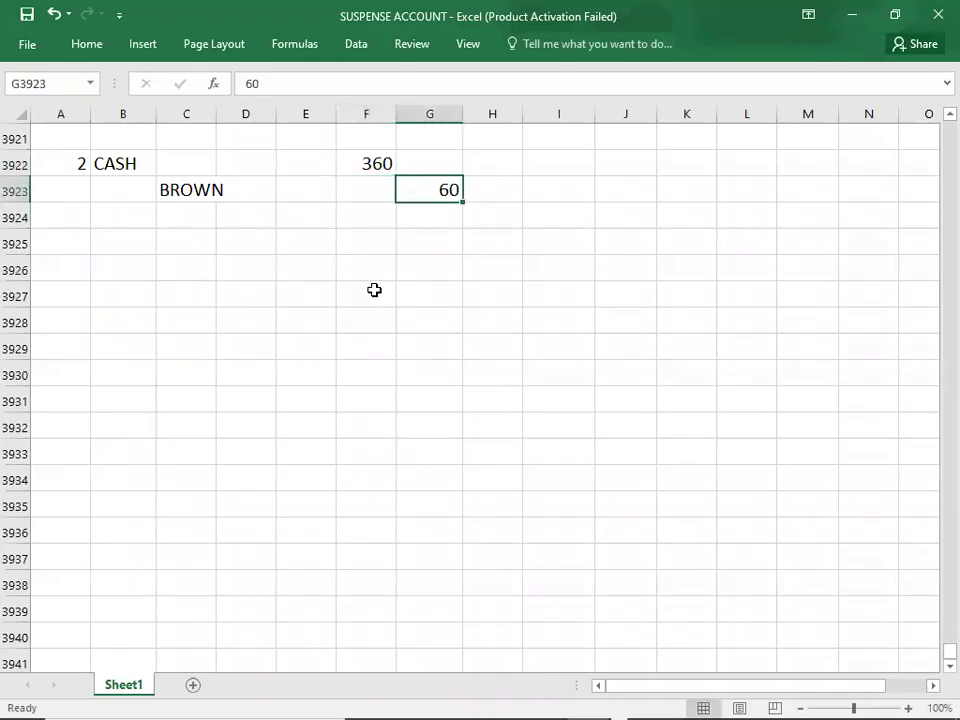
{"action": "type", "text": "6"}
{"action": "key", "text": "BackSpace"}
{"action": "type", "text": "360"}
{"action": "key", "text": "Return"}
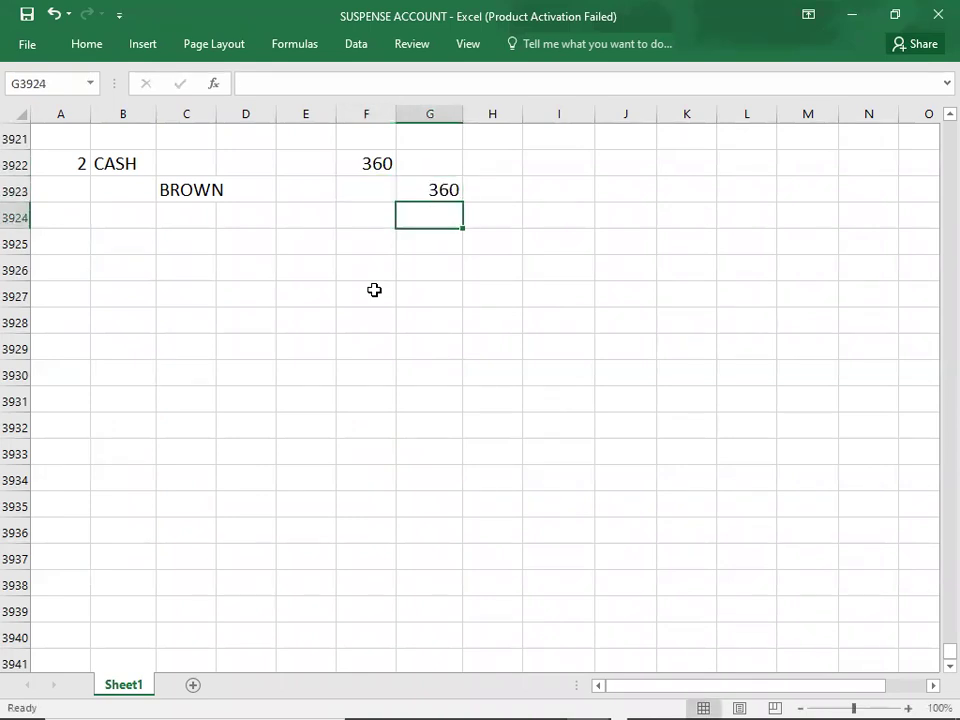
- Enter the wrong entry's accounts for error 2: CASH in B3925 and the wrongly credited customer's name in C3926
{"action": "left_click", "coordinate": [103, 242]}
{"action": "key", "text": "alt+Tab"}
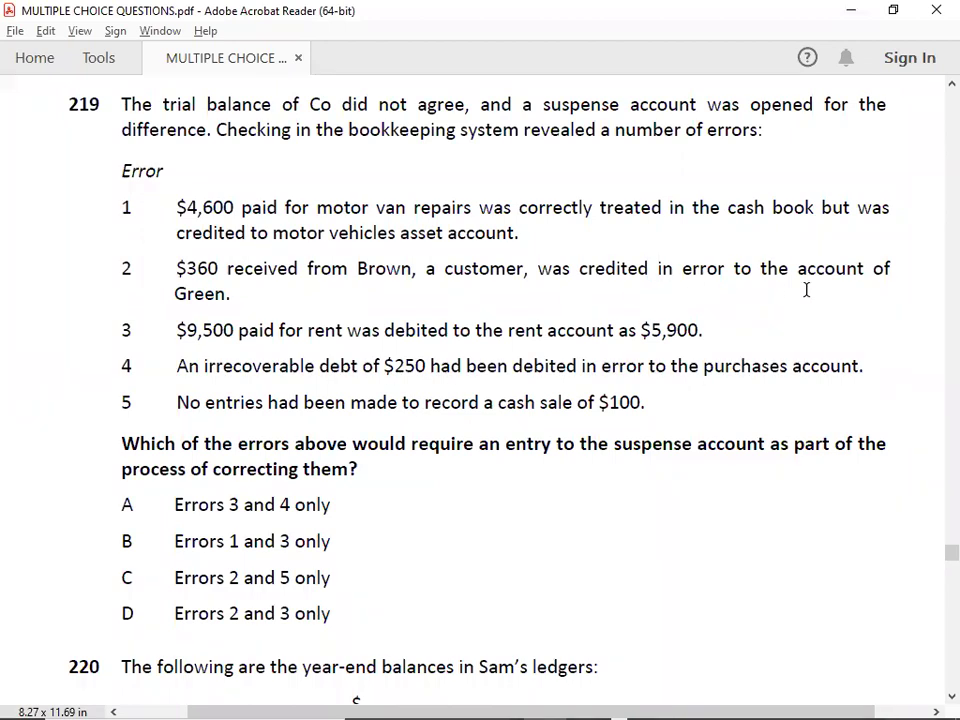
{"action": "key", "text": "alt+Tab"}
{"action": "type", "text": "CASH"}
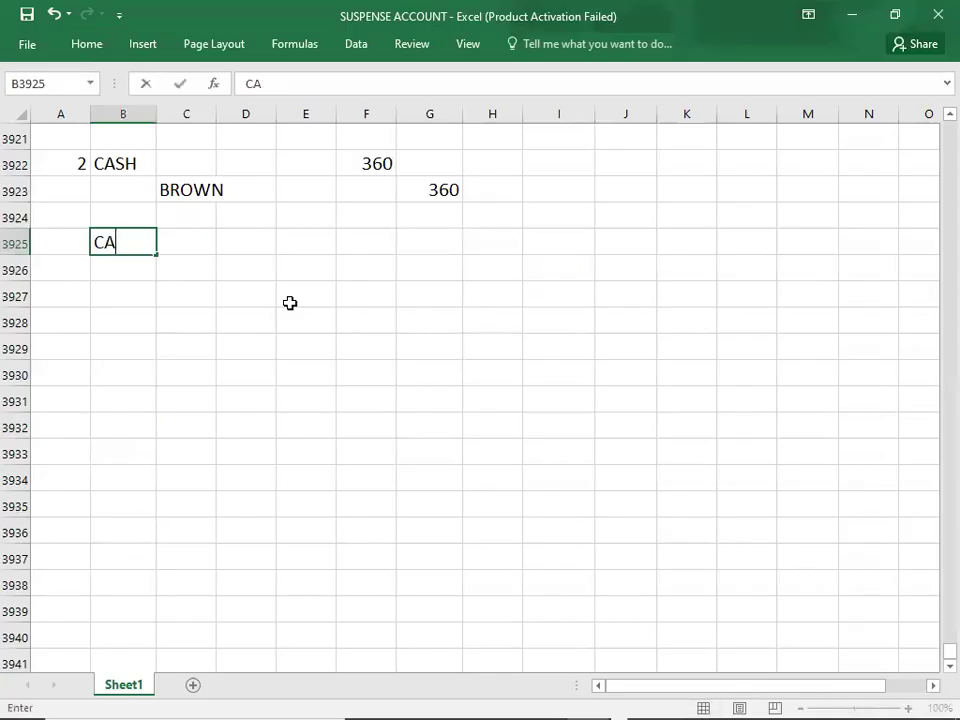
{"action": "key", "text": "Return"}
{"action": "key", "text": "Right"}
{"action": "type", "text": "GREEN"}
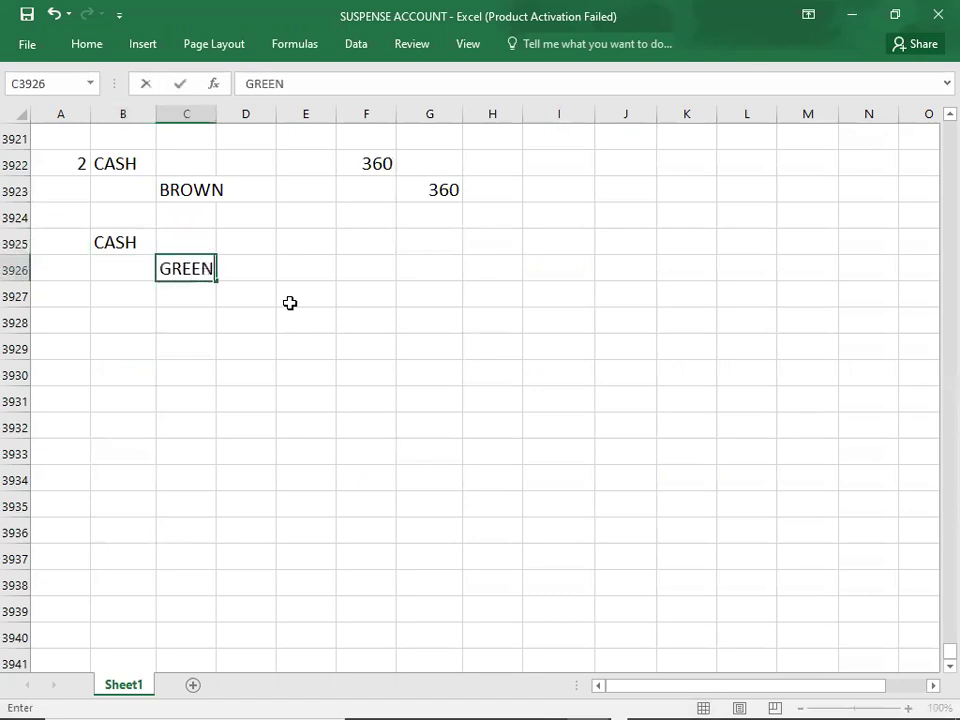
- Fill in the wrong entry's amounts for error 2: a debit of 360 in F3925 and a credit of 360 in G3926
{"action": "key", "text": "Right"}
{"action": "key", "text": "Right"}
{"action": "key", "text": "Right"}
{"action": "key", "text": "Up"}
{"action": "type", "text": "360"}
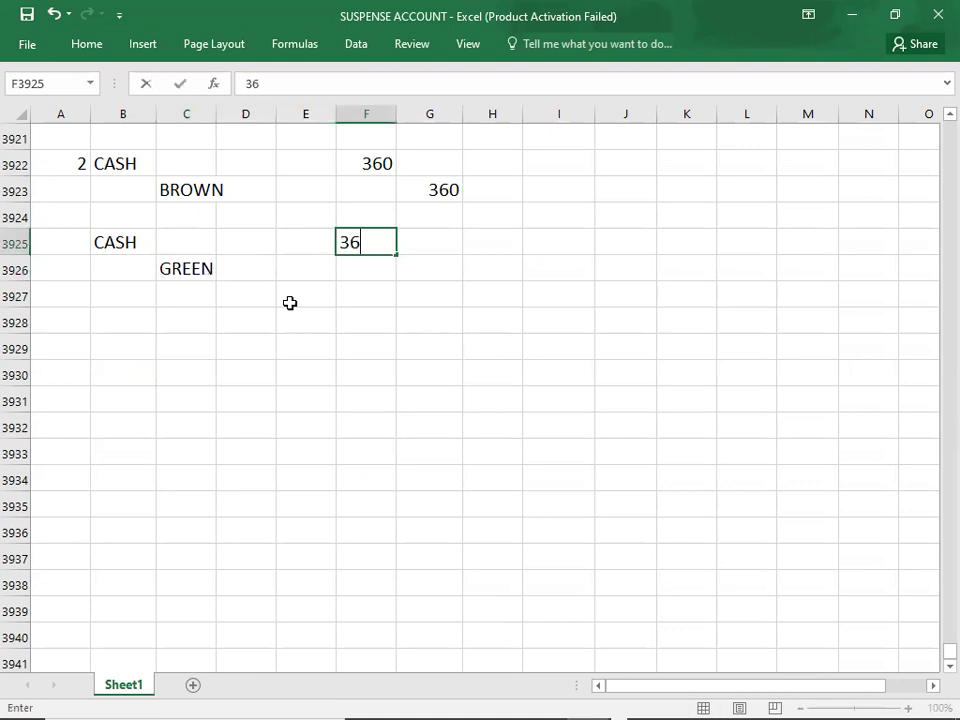
{"action": "key", "text": "Return"}
{"action": "key", "text": "Right"}
{"action": "type", "text": "360"}
{"action": "key", "text": "Return"}
{"action": "key", "text": "Left"}
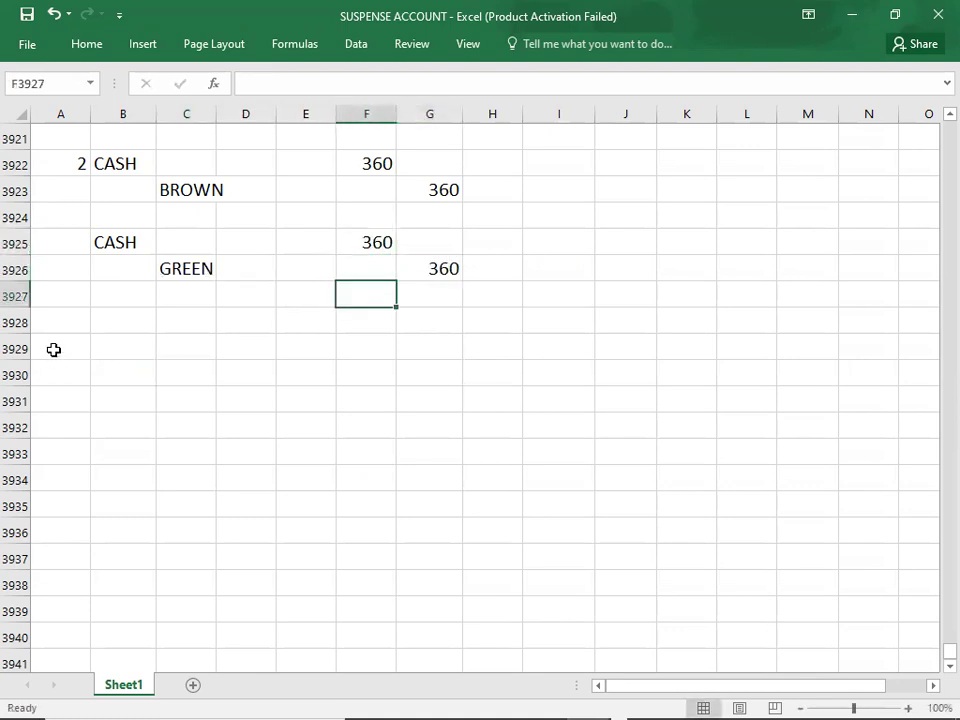
- Enter the correcting entry's accounts for error 2: the wrongly credited customer in B3928 and the actual paying customer in C3929
{"action": "left_click", "coordinate": [98, 325]}
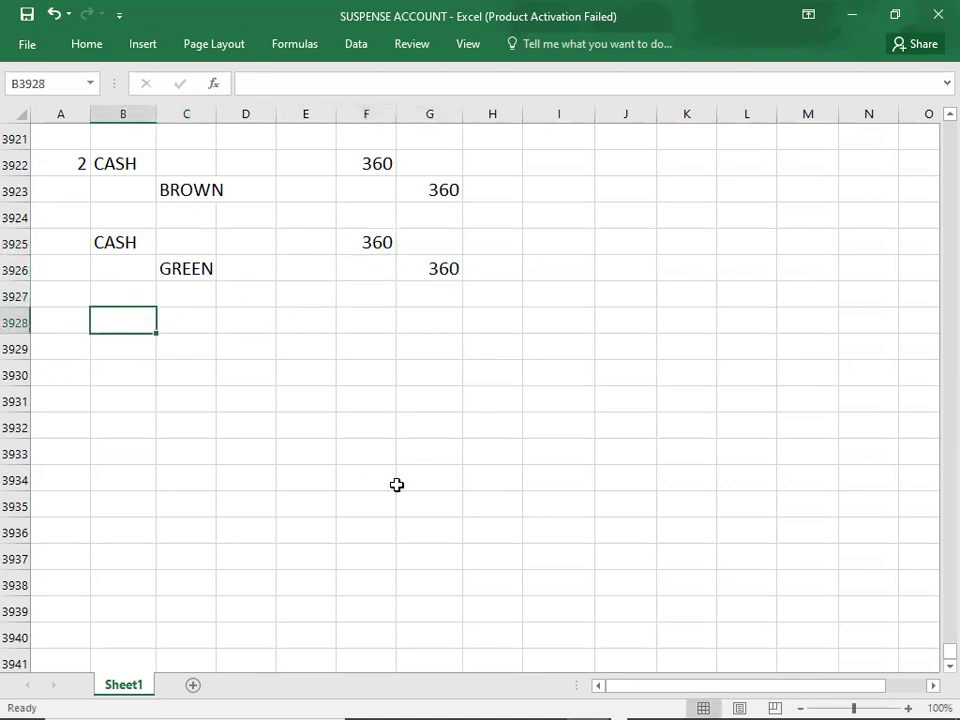
{"action": "type", "text": "GREEN"}
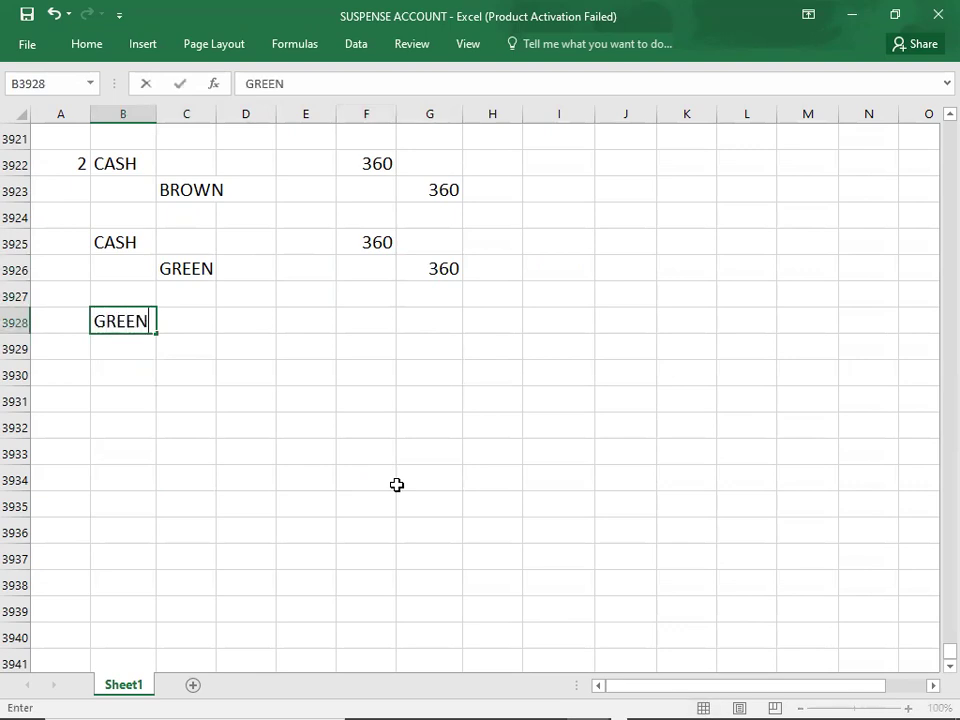
{"action": "key", "text": "Return"}
{"action": "key", "text": "Right"}
{"action": "type", "text": "BROWN"}
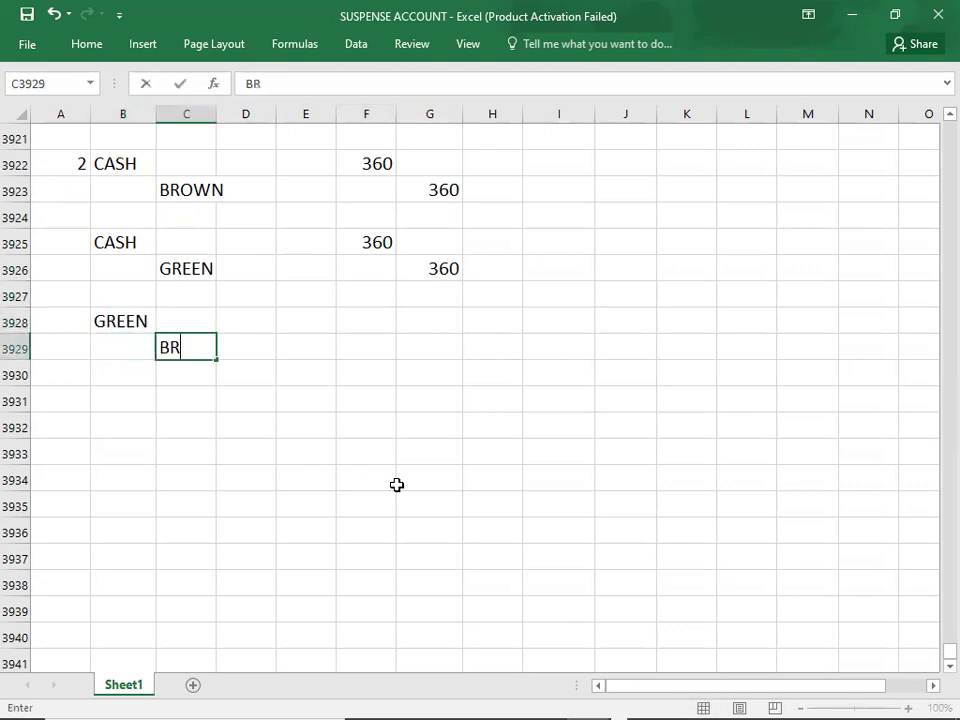
- Fill in the correcting entry's amounts for error 2: a debit of 360 in F3928 and a credit of 360 in G3929
{"action": "key", "text": "Up"}
{"action": "key", "text": "Right"}
{"action": "key", "text": "Right"}
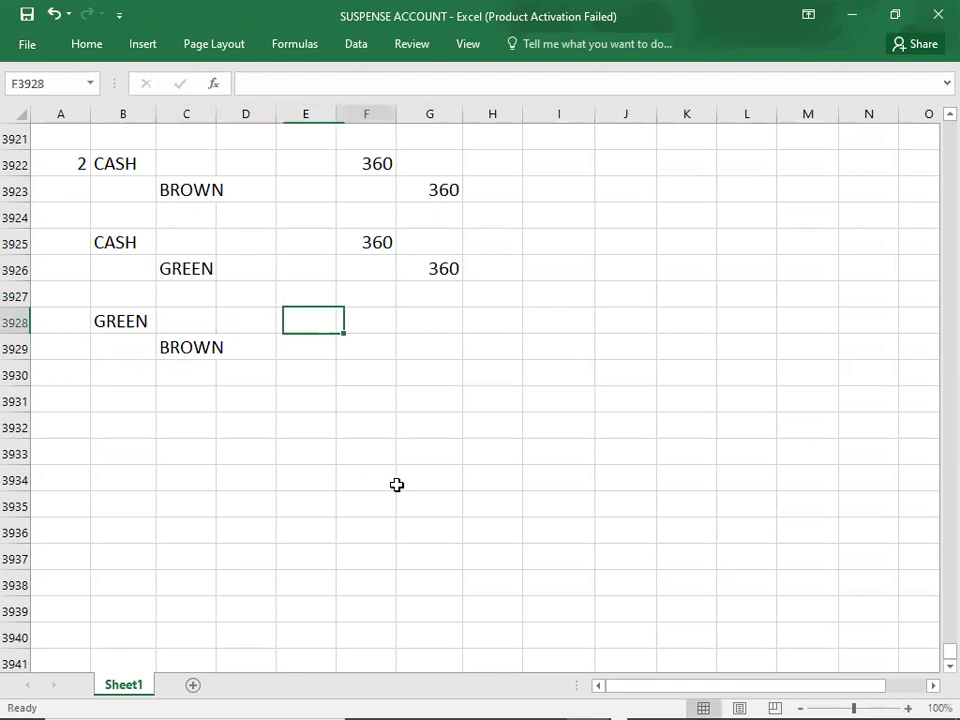
{"action": "type", "text": "360"}
{"action": "key", "text": "Return"}
{"action": "key", "text": "Right"}
{"action": "type", "text": "360"}
{"action": "key", "text": "Return"}
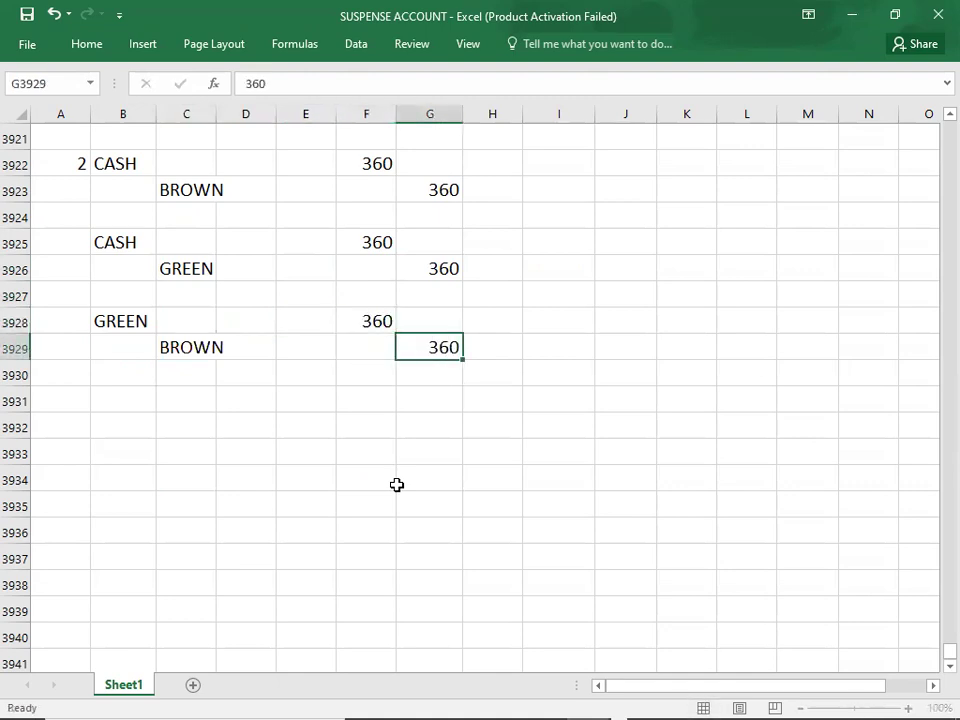
- Make the correcting entry for error 2 in B3928:G3929 bold
{"action": "key", "text": "Left"}
{"action": "key", "text": "Left"}
{"action": "key", "text": "Left"}
{"action": "key", "text": "Left"}
{"action": "key", "text": "Left"}
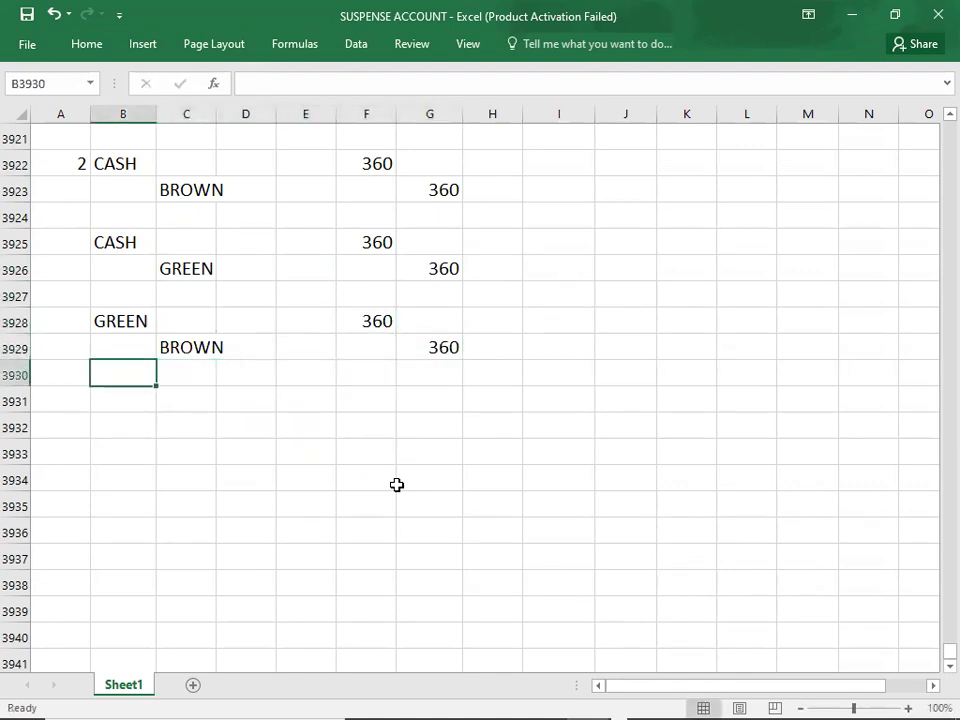
{"action": "key", "text": "Up"}
{"action": "key", "text": "Up"}
{"action": "key", "text": "shift+Right"}
{"action": "key", "text": "shift+Right"}
{"action": "key", "text": "shift+Right"}
{"action": "key", "text": "shift+Right"}
{"action": "key", "text": "shift+Right"}
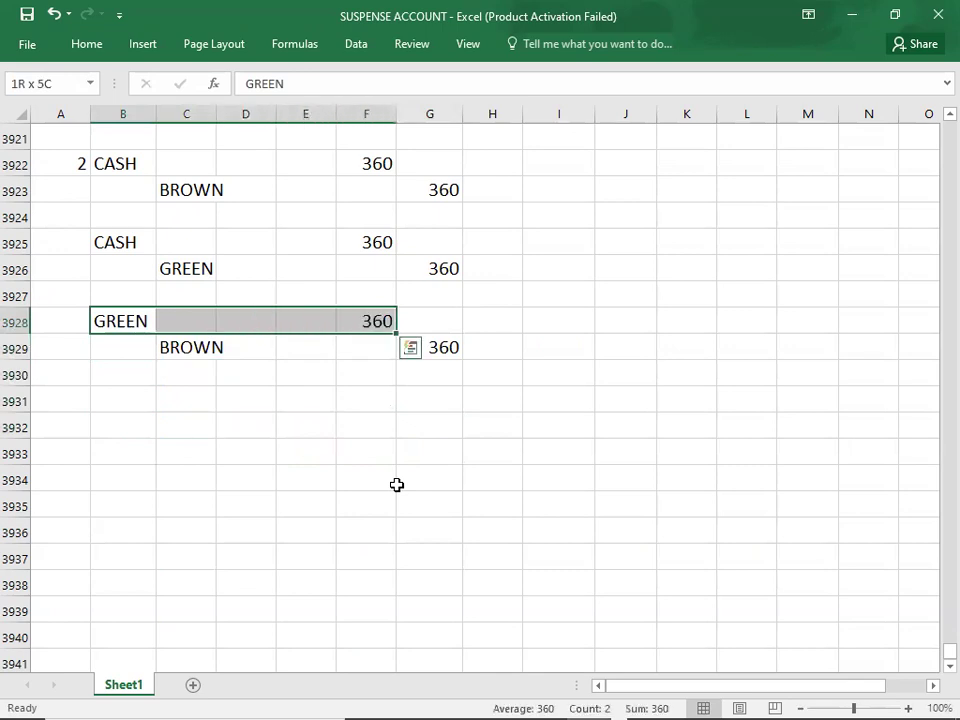
{"action": "key", "text": "shift+Down"}
{"action": "key", "text": "ctrl+b"}
- Number the third error as 3 in A3931 and read its description in the question PDF
{"action": "key", "text": "Down"}
{"action": "key", "text": "Down"}
{"action": "key", "text": "Down"}
{"action": "key", "text": "Left"}
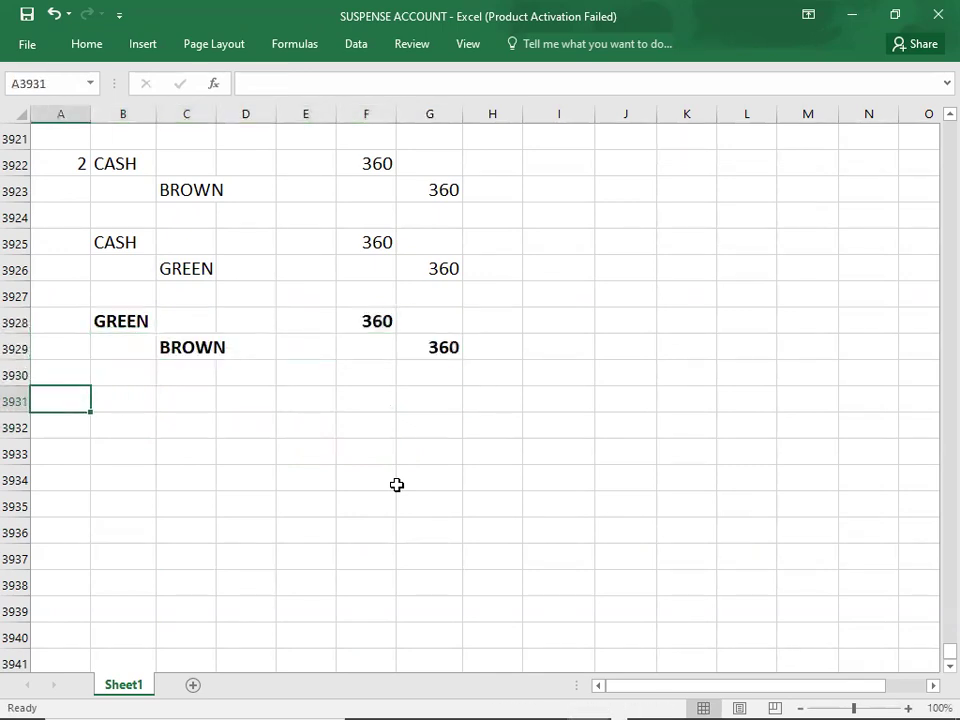
{"action": "type", "text": "3"}
{"action": "key", "text": "Tab"}
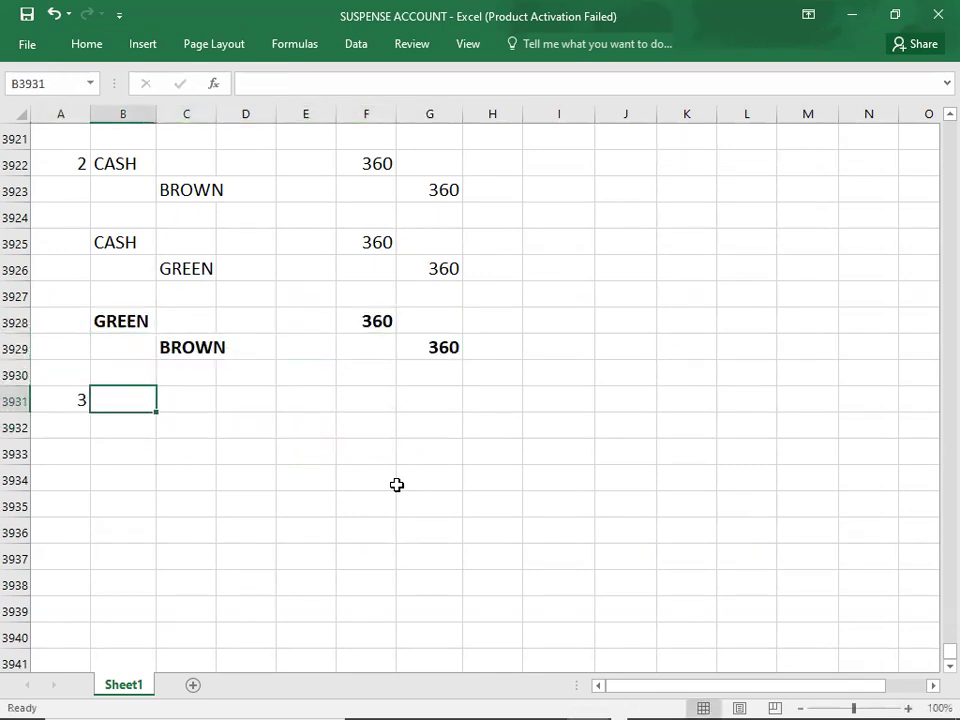
{"action": "key", "text": "alt+Tab"}
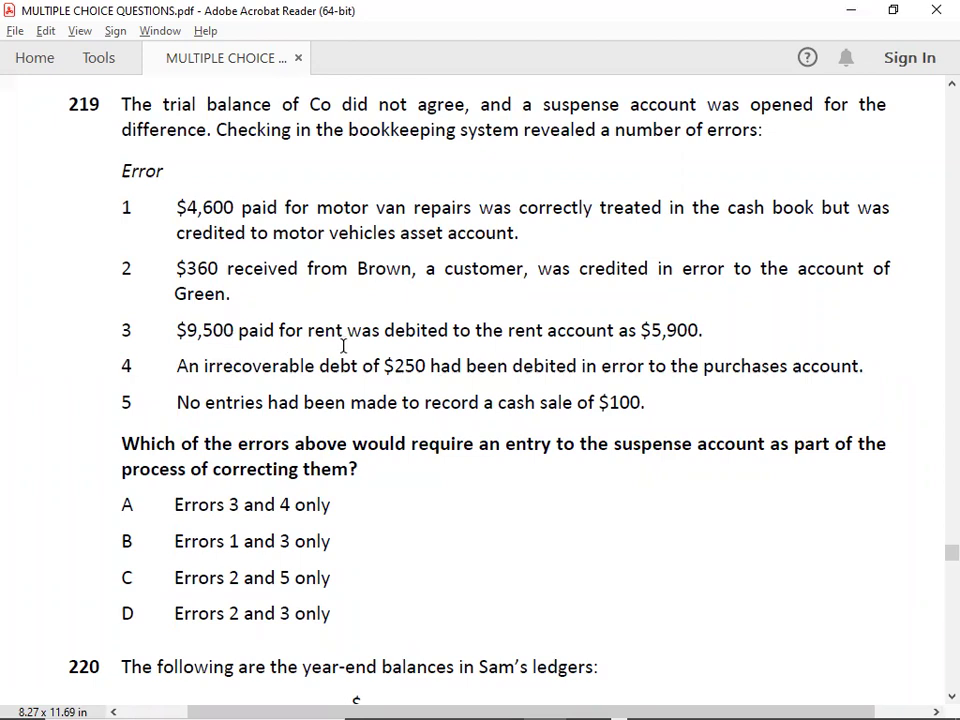
{"action": "key", "text": "alt+Tab"}
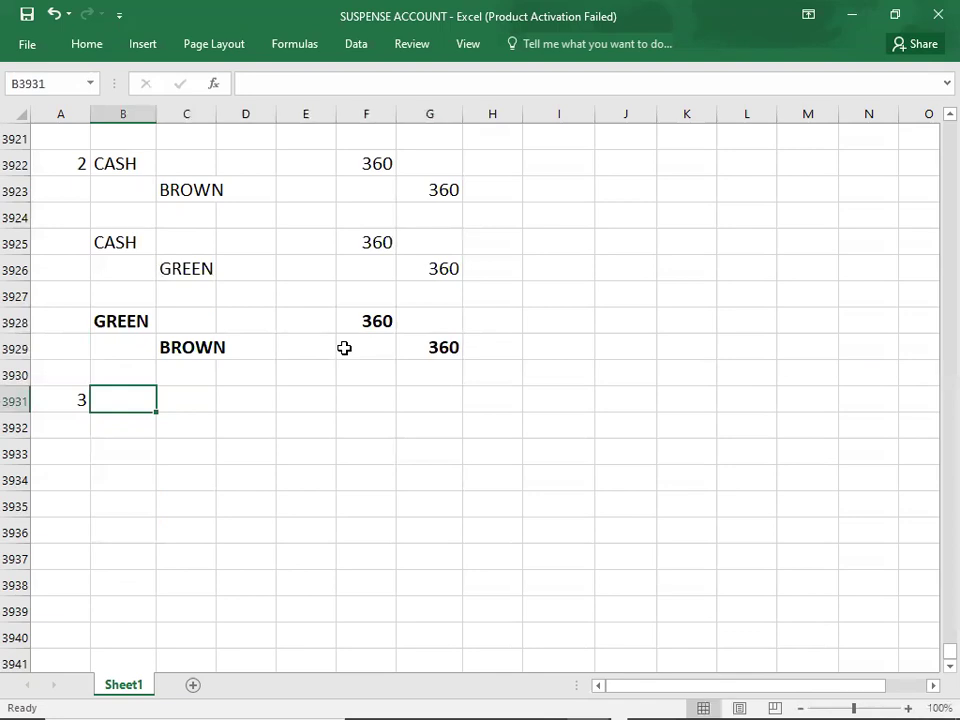
- Enter the correct entry's accounts for error 3: RENT EXP. in B3931 and CASH in C3932
{"action": "type", "text": "RENT EXP."}
{"action": "key", "text": "Return"}
{"action": "key", "text": "Right"}
{"action": "type", "text": "CASH"}
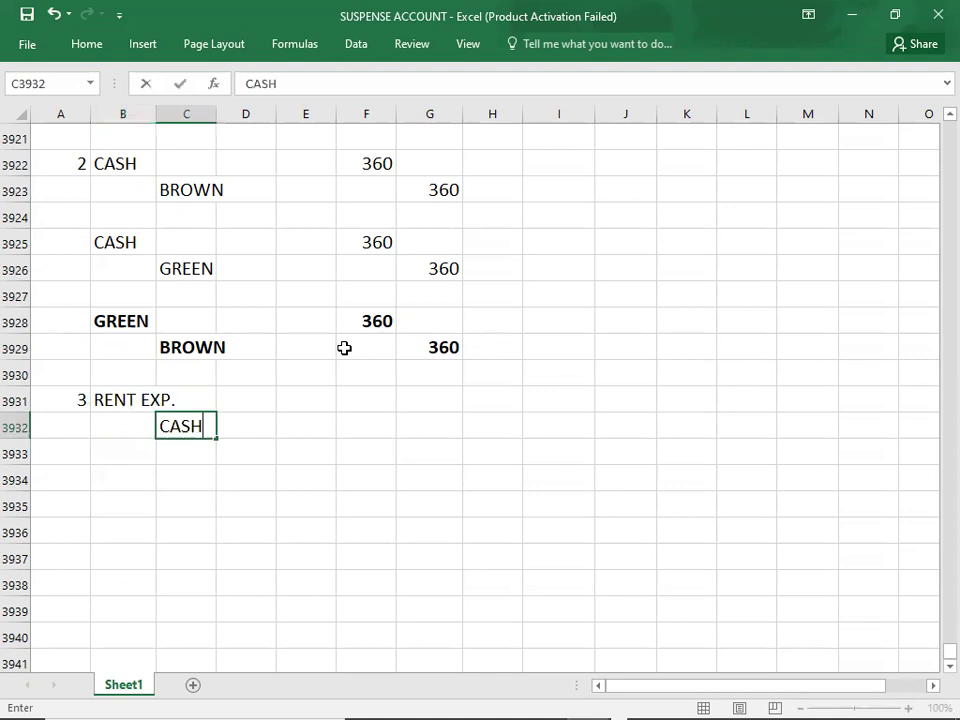
- Fill in the correct entry's amounts for error 3: a debit of 9500 in F3931 and a credit of 9500 in G3932
{"action": "key", "text": "Up"}
{"action": "key", "text": "Right"}
{"action": "key", "text": "Right"}
{"action": "key", "text": "Right"}
{"action": "type", "text": "9"}
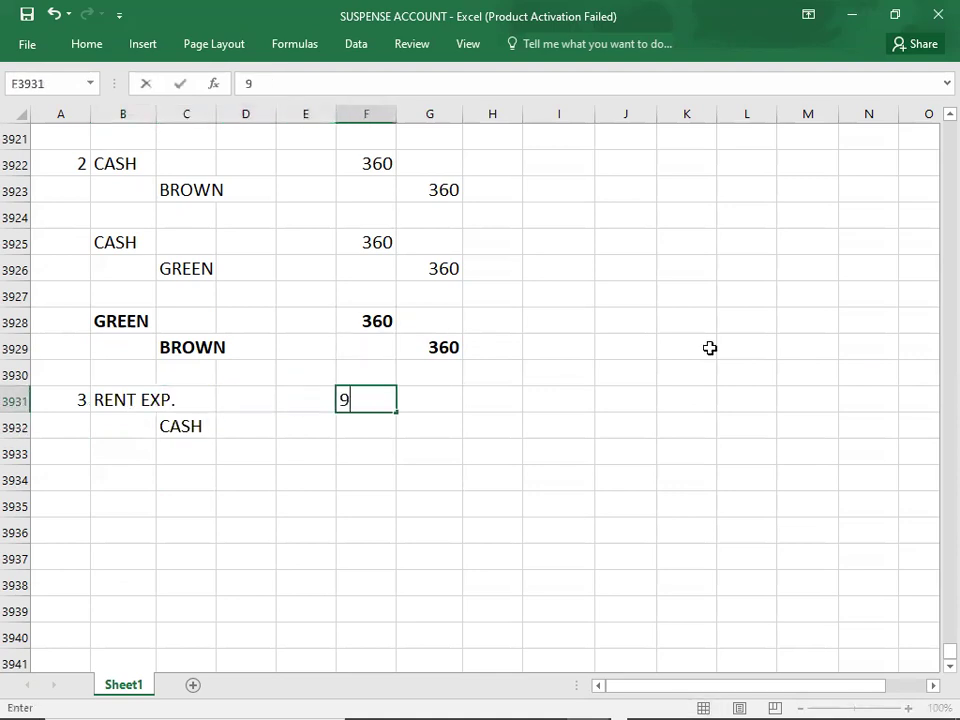
{"action": "type", "text": "500"}
{"action": "key", "text": "Return"}
{"action": "key", "text": "Right"}
{"action": "type", "text": "9500"}
{"action": "key", "text": "Return"}
{"action": "key", "text": "Left"}
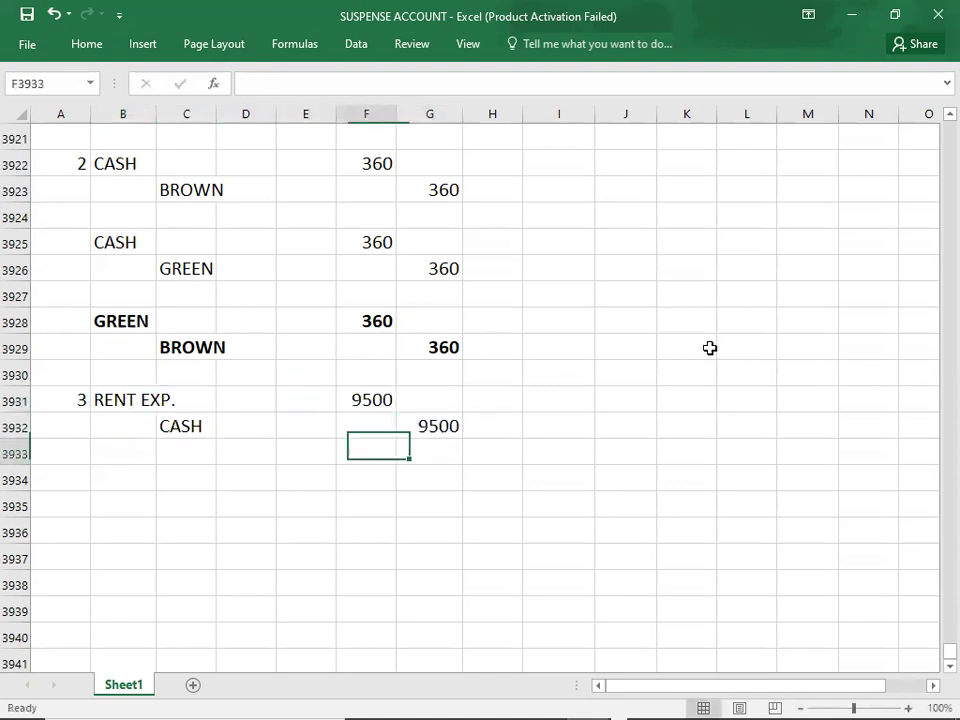
- Recheck error 3 in the question PDF and start its wrong entry with RENT EXP. in B3934 and a debit of 5900 in F3934
{"action": "key", "text": "Down"}
{"action": "key", "text": "Left"}
{"action": "key", "text": "Left"}
{"action": "key", "text": "Left"}
{"action": "key", "text": "Left"}
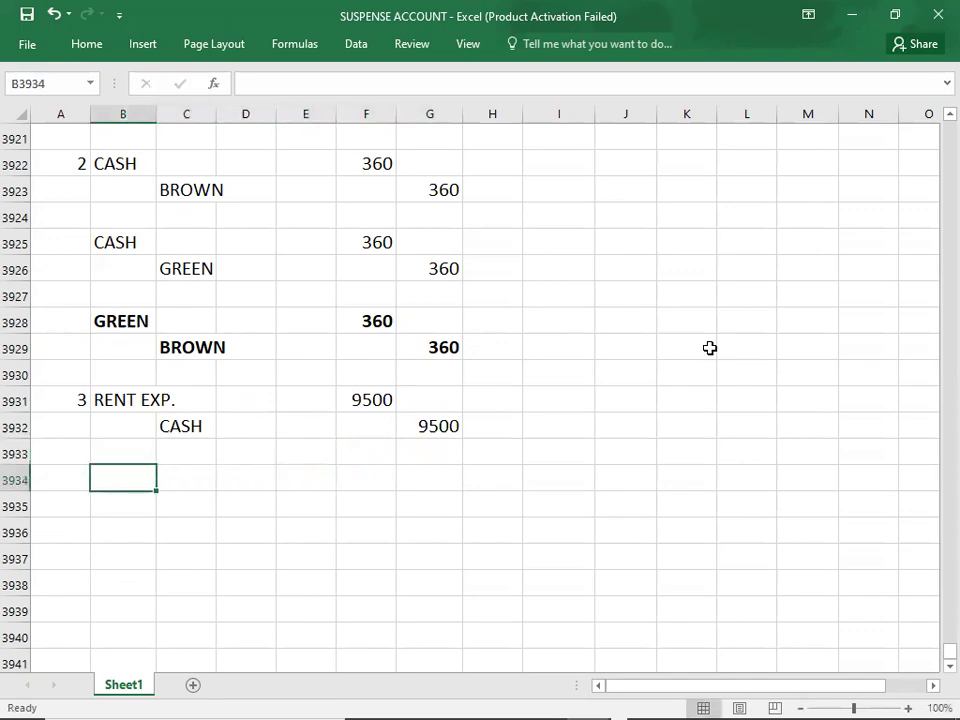
{"action": "key", "text": "alt+Tab"}
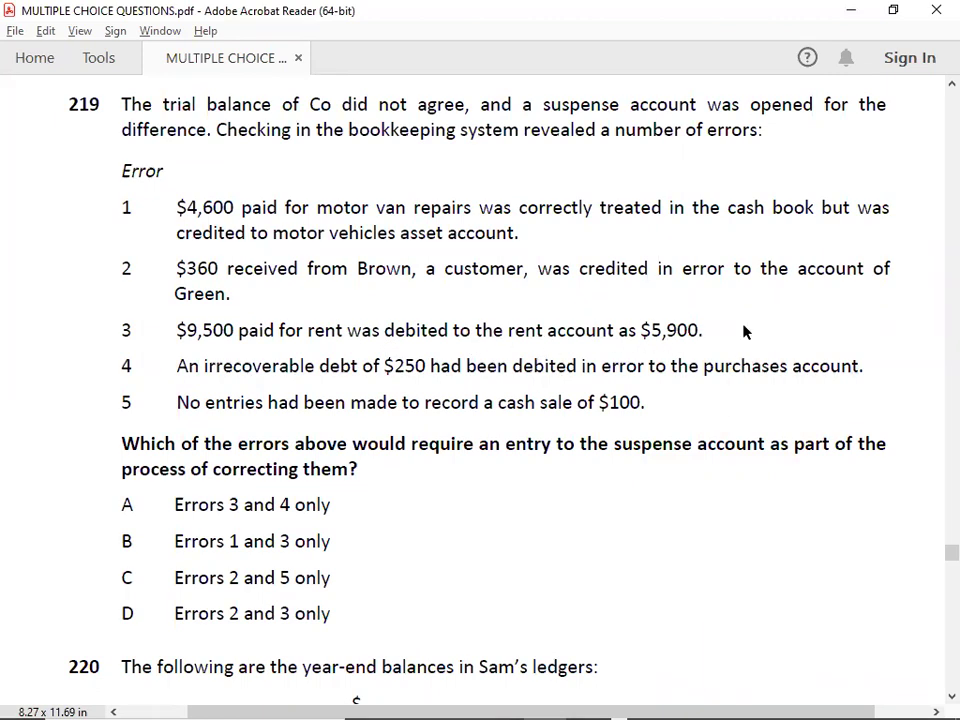
{"action": "key", "text": "alt+Tab"}
{"action": "type", "text": "RENT "}
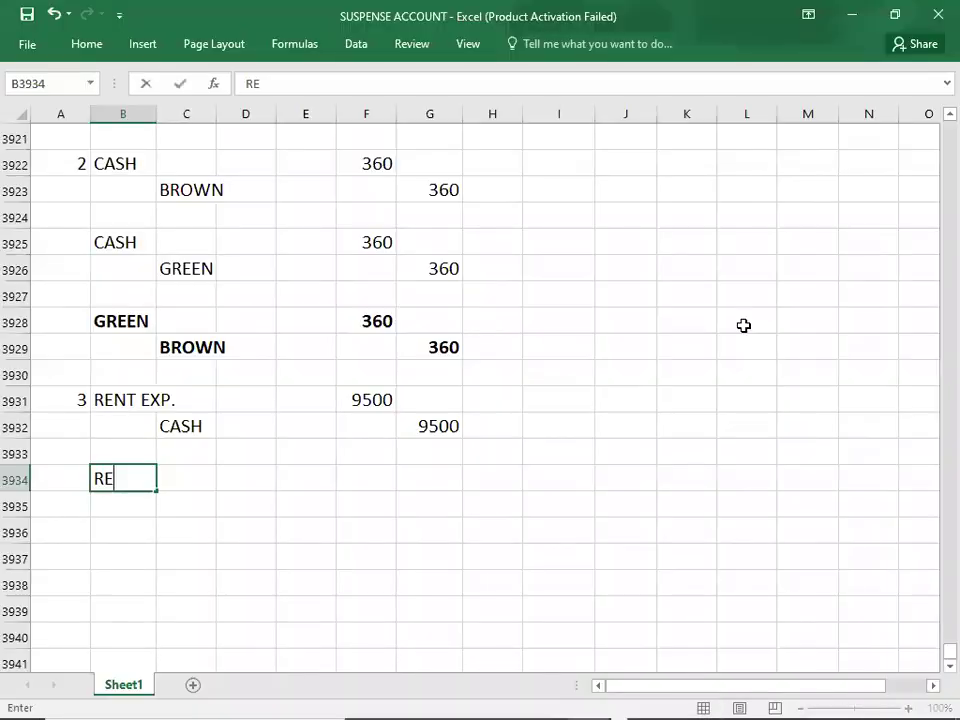
{"action": "type", "text": "EXP."}
{"action": "key", "text": "Tab"}
{"action": "key", "text": "Tab"}
{"action": "key", "text": "Tab"}
{"action": "key", "text": "Tab"}
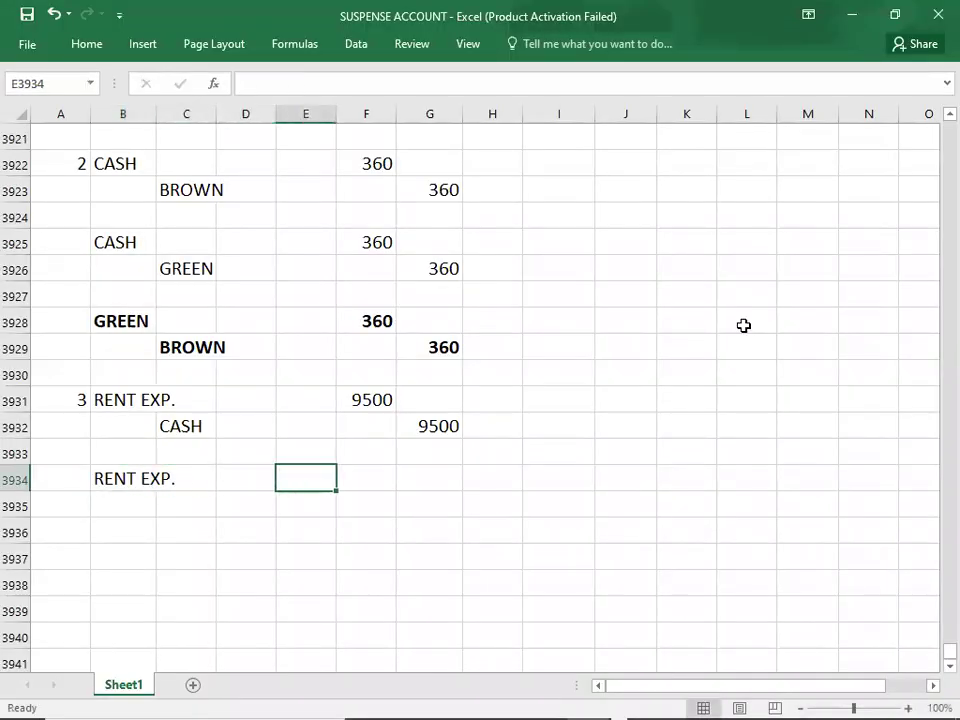
{"action": "type", "text": "5900"}
{"action": "key", "text": "Return"}
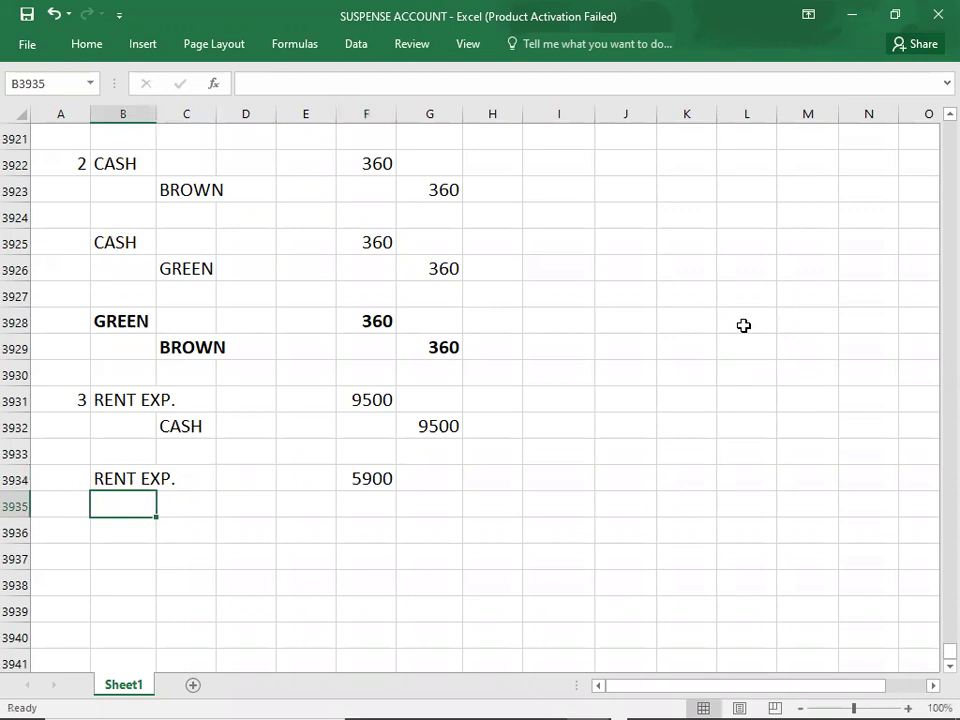
- Complete the wrong entry for error 3 with CASH in C3935 and a credit of 9500 in G3935
{"action": "key", "text": "Tab"}
{"action": "type", "text": "CASH"}
{"action": "key", "text": "Tab"}
{"action": "key", "text": "Tab"}
{"action": "key", "text": "Tab"}
{"action": "key", "text": "Tab"}
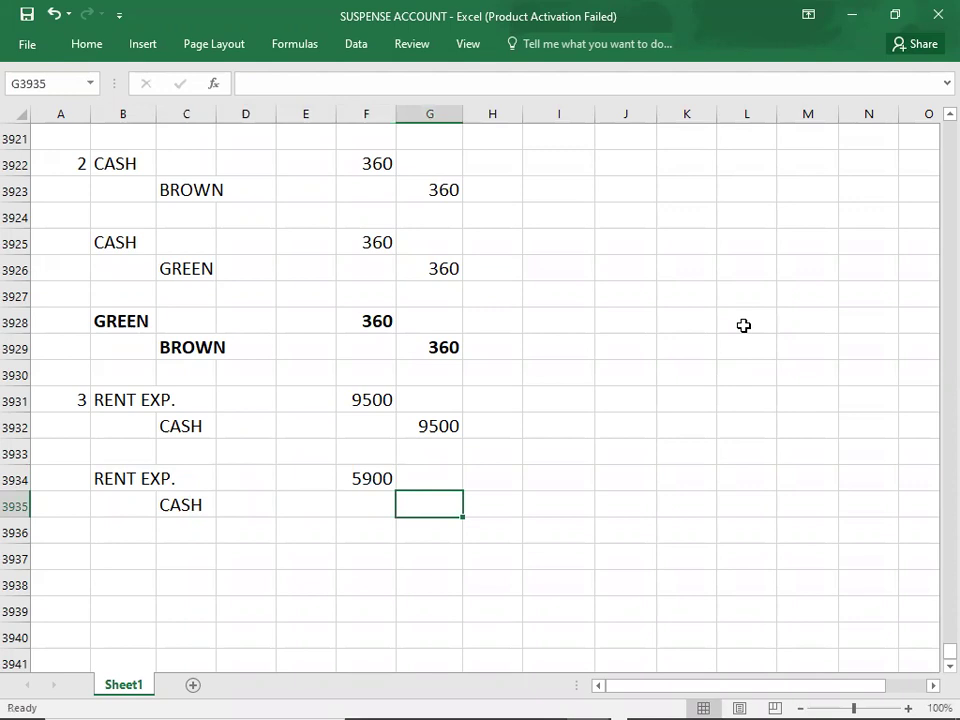
{"action": "type", "text": "9500"}
{"action": "key", "text": "Return"}
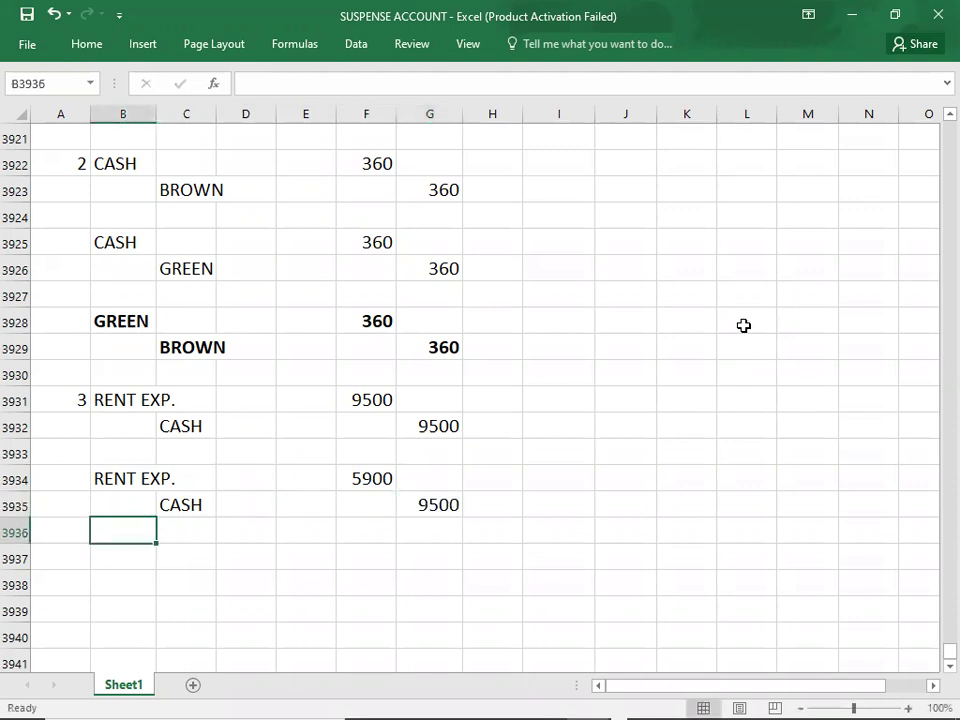
- Recheck error 3 in the question PDF and compare the rent debits of its correct and wrong entries in the worksheet
{"action": "key", "text": "alt+Tab"}
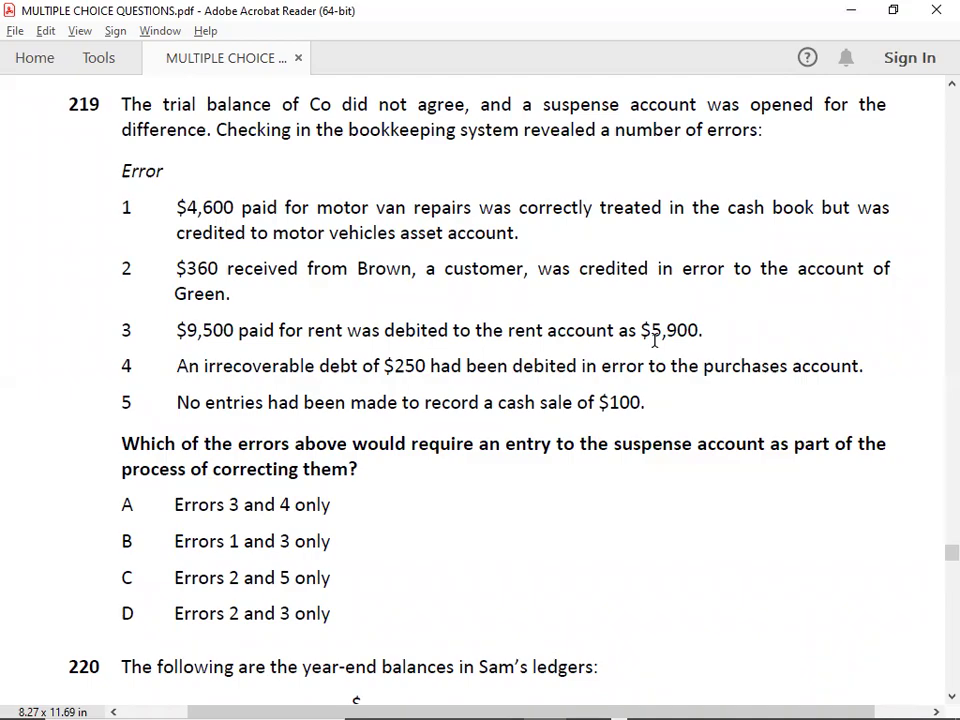
{"action": "key", "text": "alt+Tab"}
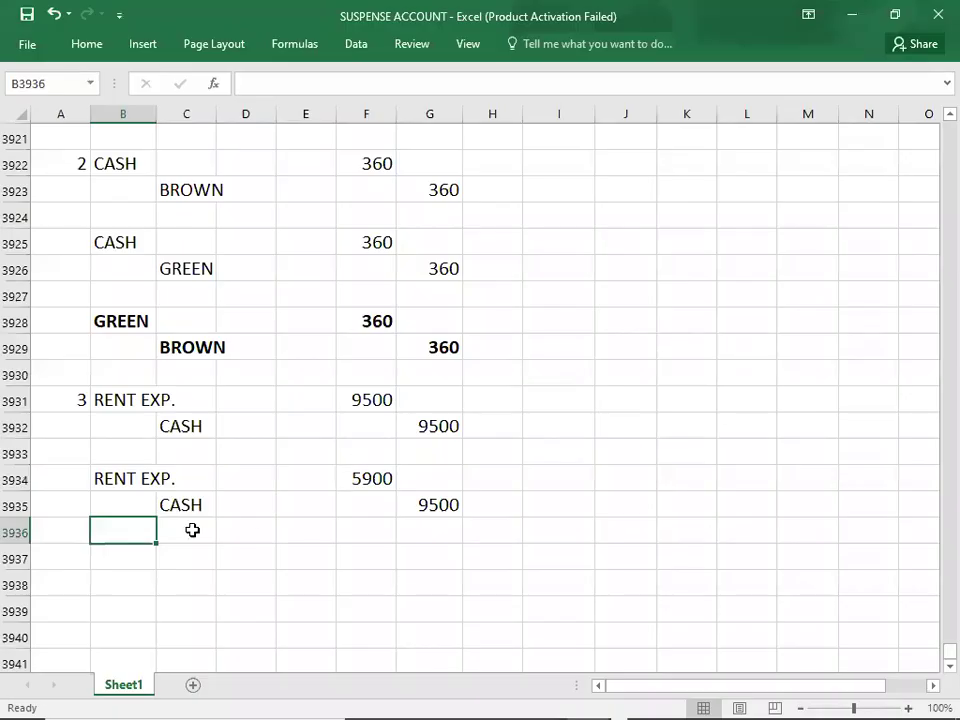
{"action": "left_click", "coordinate": [136, 554]}
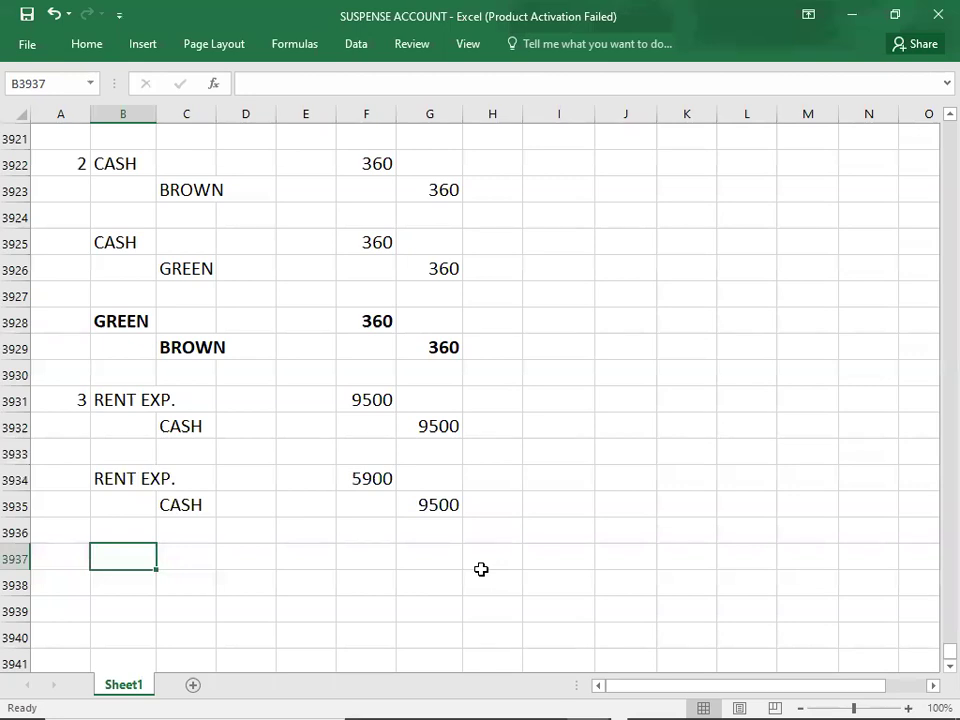
{"action": "left_click", "coordinate": [124, 402]}
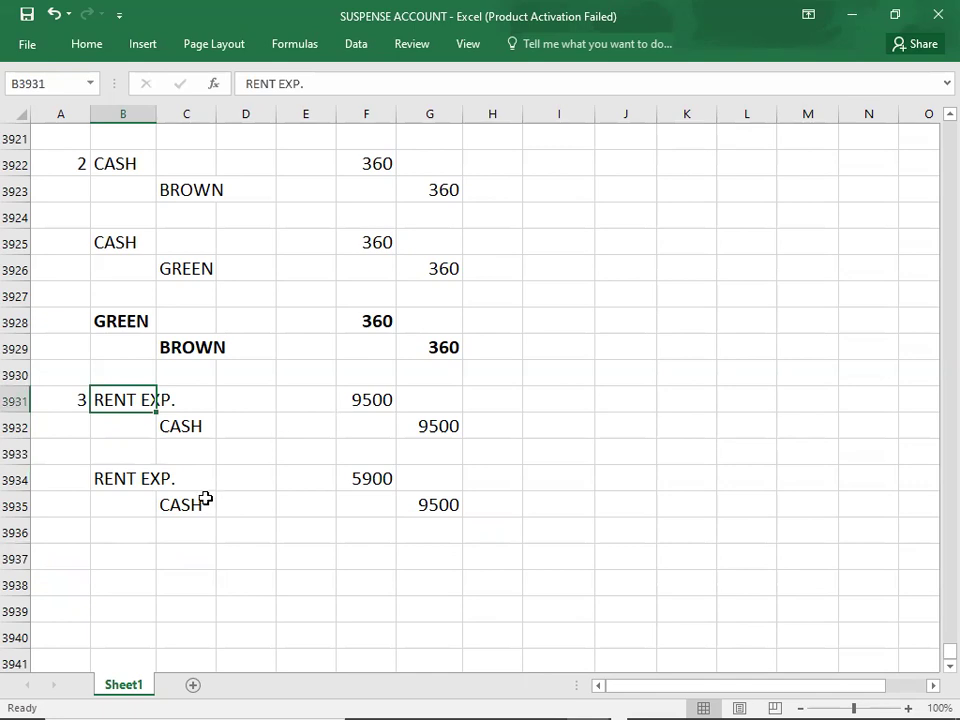
{"action": "left_click", "coordinate": [115, 487]}
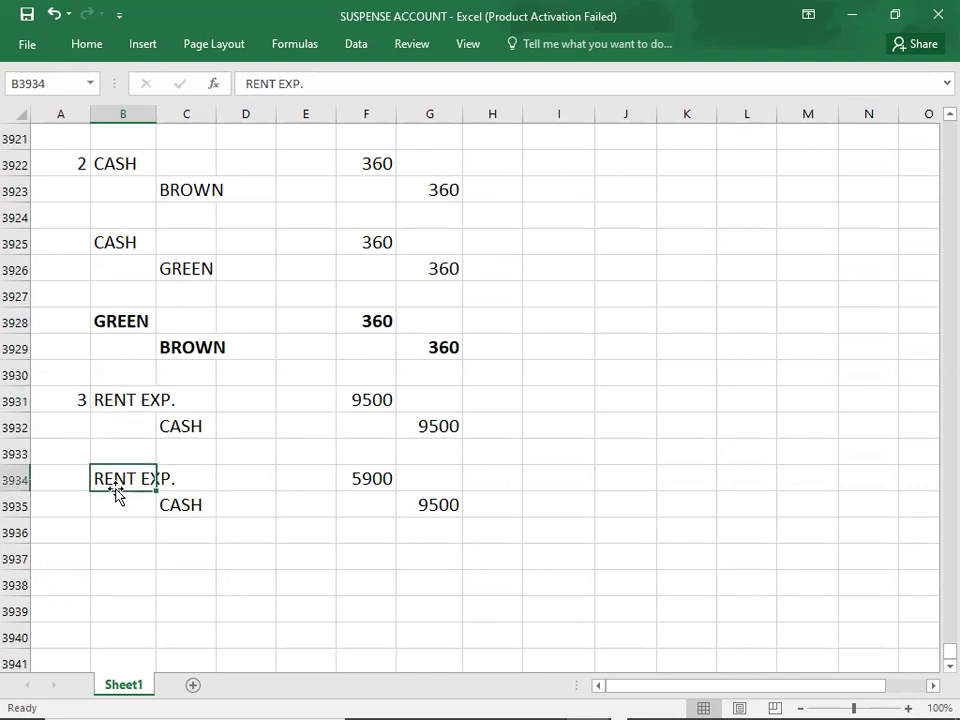
{"action": "left_click", "coordinate": [345, 401]}
{"action": "left_click", "coordinate": [352, 486]}
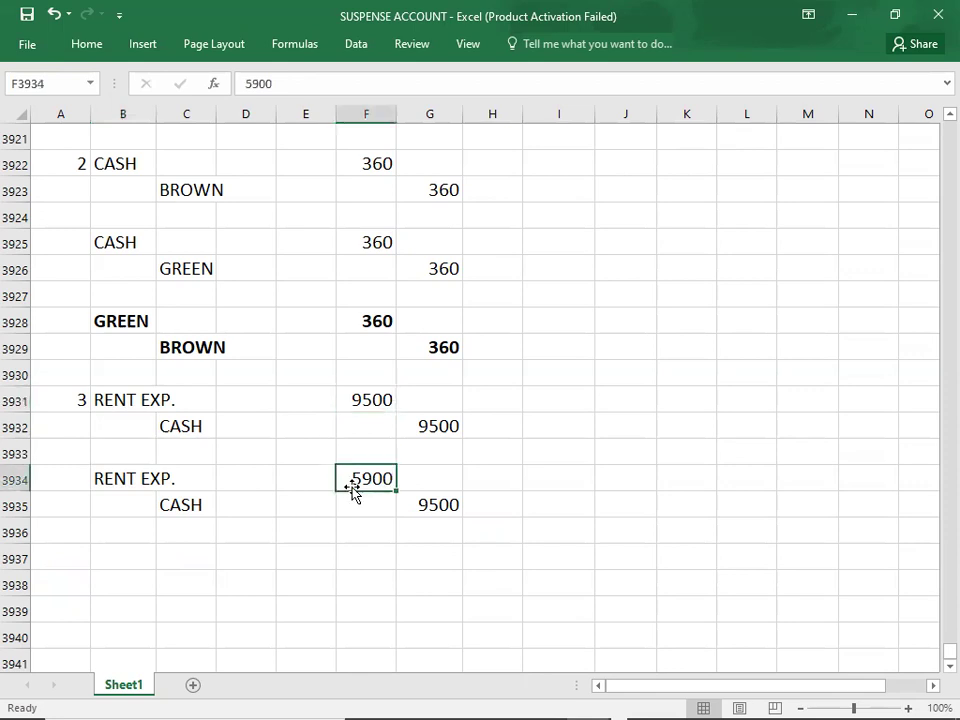
- Start the correcting entry for error 3 with RENT EXP. in B3937 and a debit of 3600 in F3937
{"action": "left_click", "coordinate": [131, 557]}
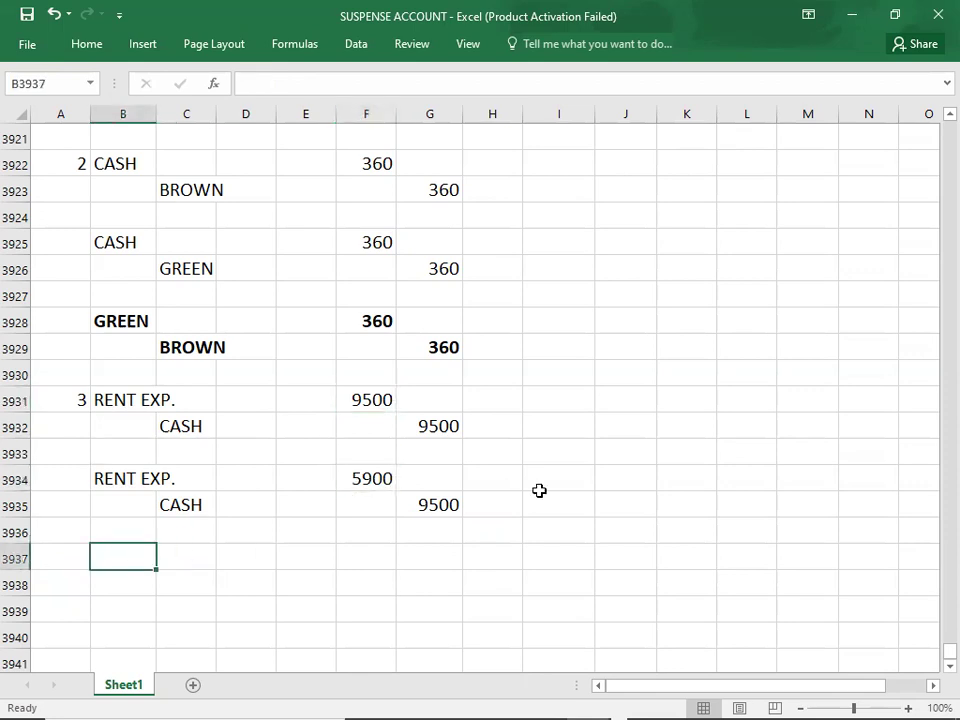
{"action": "type", "text": "RENT EXP."}
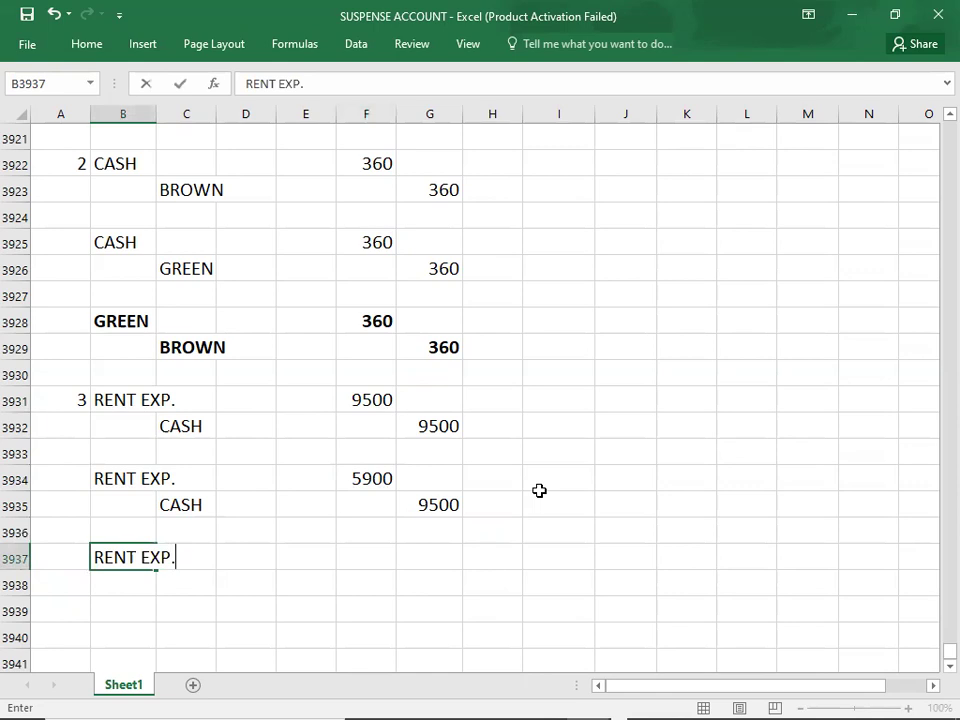
{"action": "key", "text": "Tab"}
{"action": "key", "text": "Tab"}
{"action": "key", "text": "Tab"}
{"action": "key", "text": "Tab"}
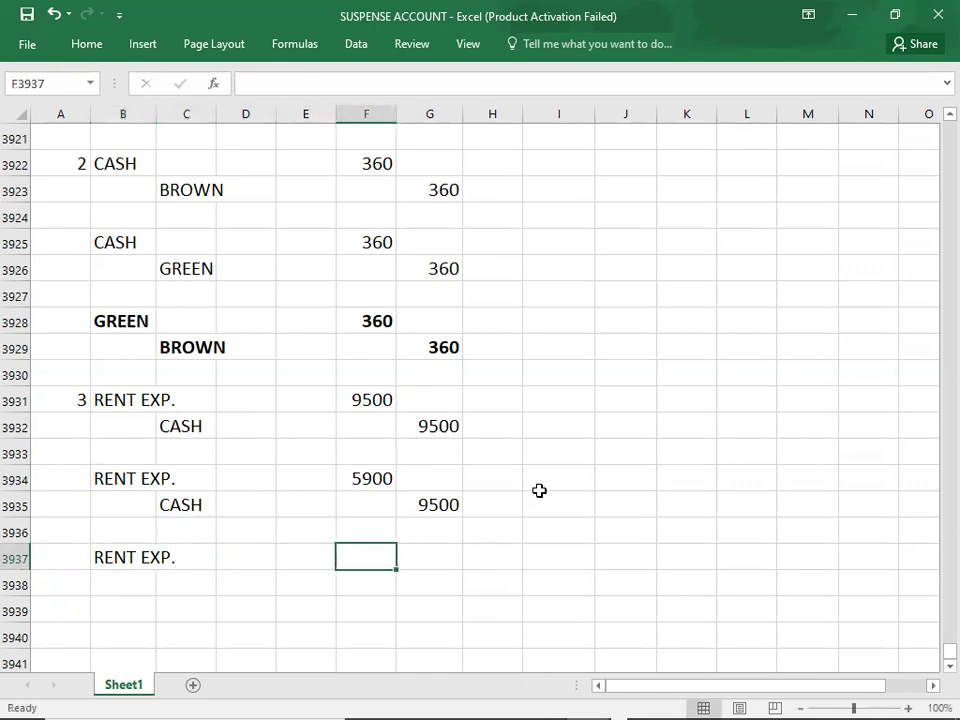
{"action": "type", "text": "3600"}
{"action": "key", "text": "Return"}
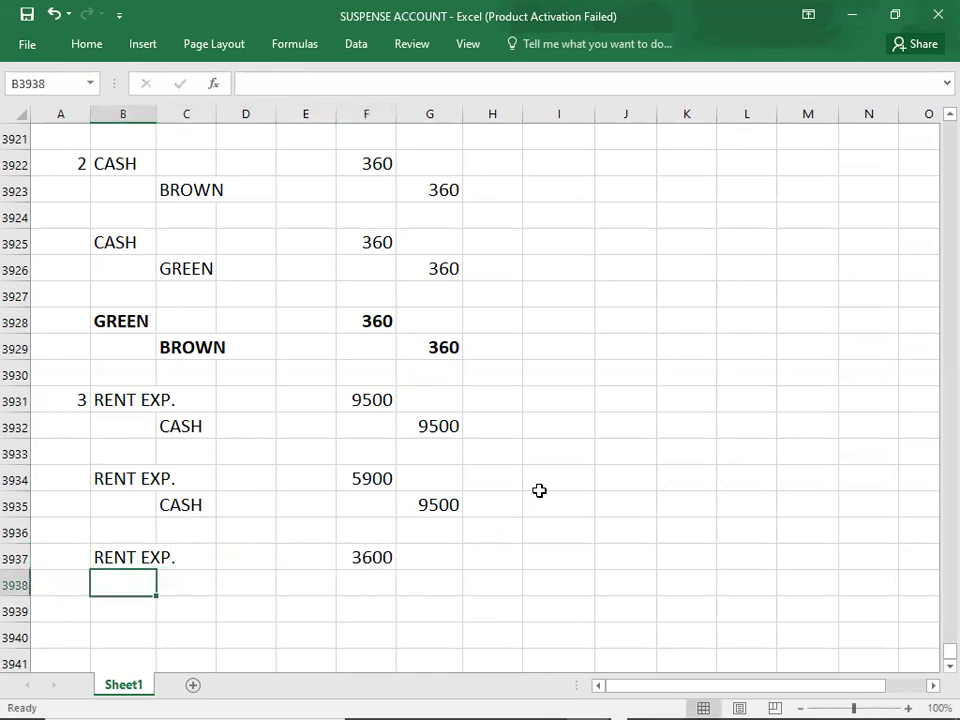
- Complete the correcting entry for error 3 with SUSPENSE in C3938 and a credit of 3600 in G3938
{"action": "key", "text": "Tab"}
{"action": "type", "text": "SUSPENSE"}
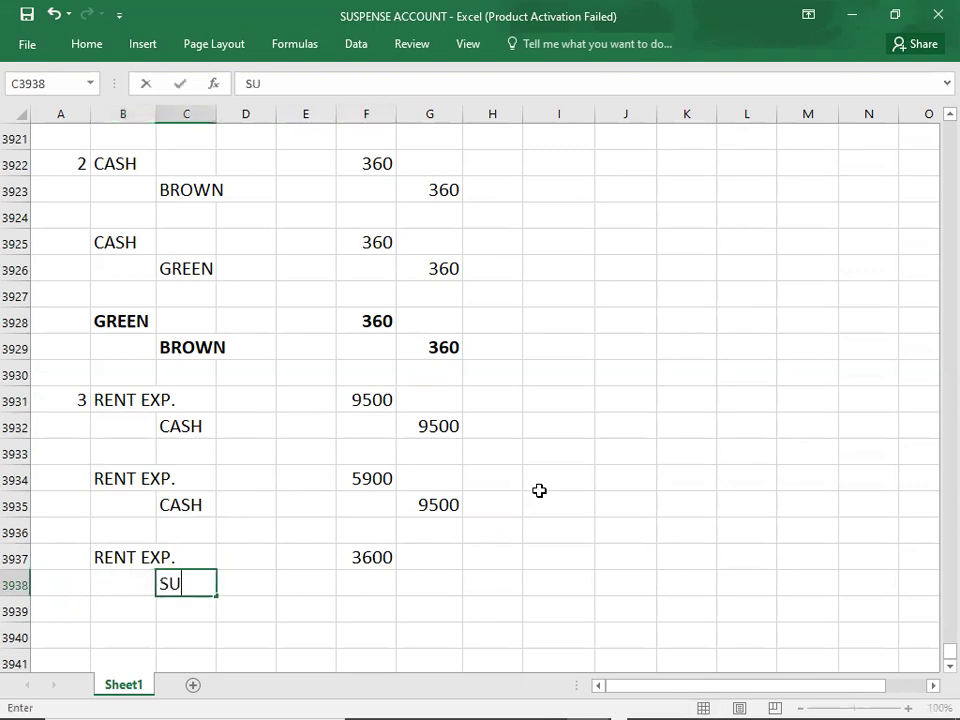
{"action": "key", "text": "Tab"}
{"action": "key", "text": "Tab"}
{"action": "key", "text": "Tab"}
{"action": "key", "text": "Tab"}
{"action": "type", "text": "3600"}
{"action": "key", "text": "ctrl+Return"}
{"action": "key", "text": "Return"}
- Make the correcting entry for error 3 in B3937:G3938 bold
{"action": "key", "text": "Up"}
{"action": "key", "text": "Up"}
{"action": "key", "text": "Left"}
{"action": "key", "text": "shift+Right"}
{"action": "key", "text": "shift+Right"}
{"action": "key", "text": "shift+Right"}
{"action": "key", "text": "shift+Right"}
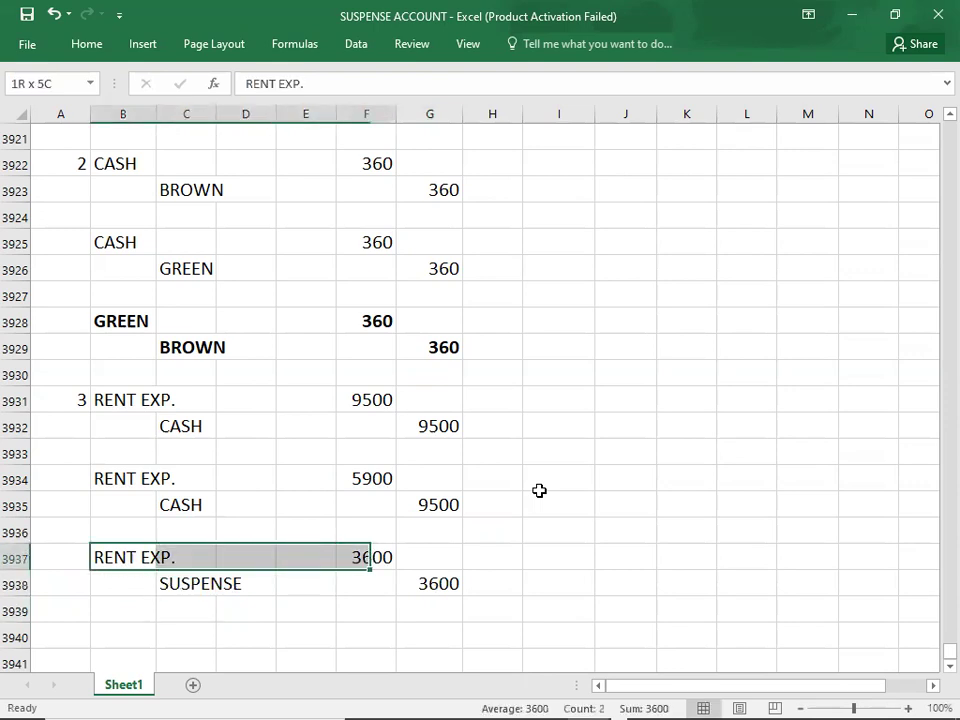
{"action": "key", "text": "shift+Down"}
{"action": "key", "text": "shift+Right"}
{"action": "key", "text": "ctrl+b"}
{"action": "key", "text": "Down"}
{"action": "key", "text": "Down"}
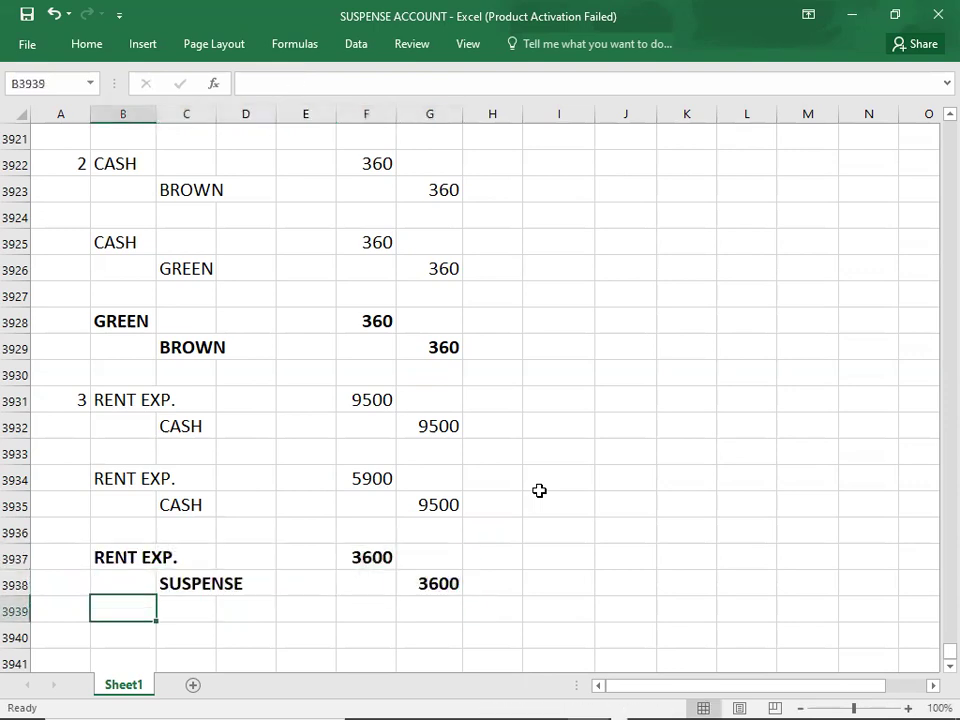
- Number the fourth error as 4 in A3940 and read its description in the question PDF
{"action": "key", "text": "Down"}
{"action": "key", "text": "Down"}
{"action": "key", "text": "Down"}
{"action": "key", "text": "Down"}
{"action": "key", "text": "Down"}
{"action": "key", "text": "Down"}
{"action": "key", "text": "Down"}
{"action": "key", "text": "Down"}
{"action": "key", "text": "Down"}
{"action": "key", "text": "Down"}
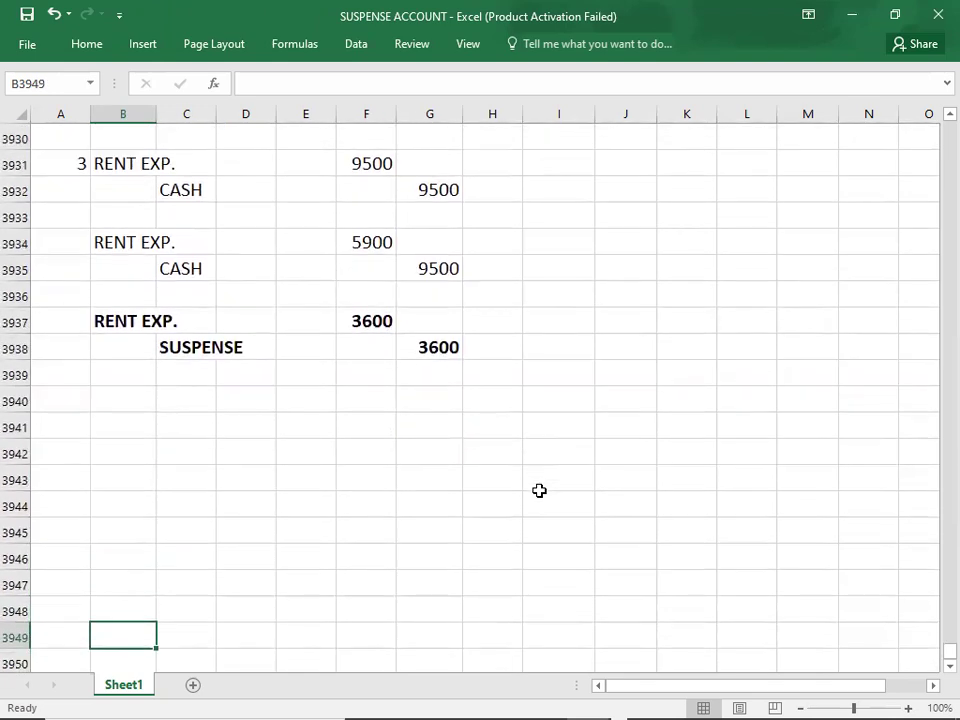
{"action": "left_click", "coordinate": [62, 394]}
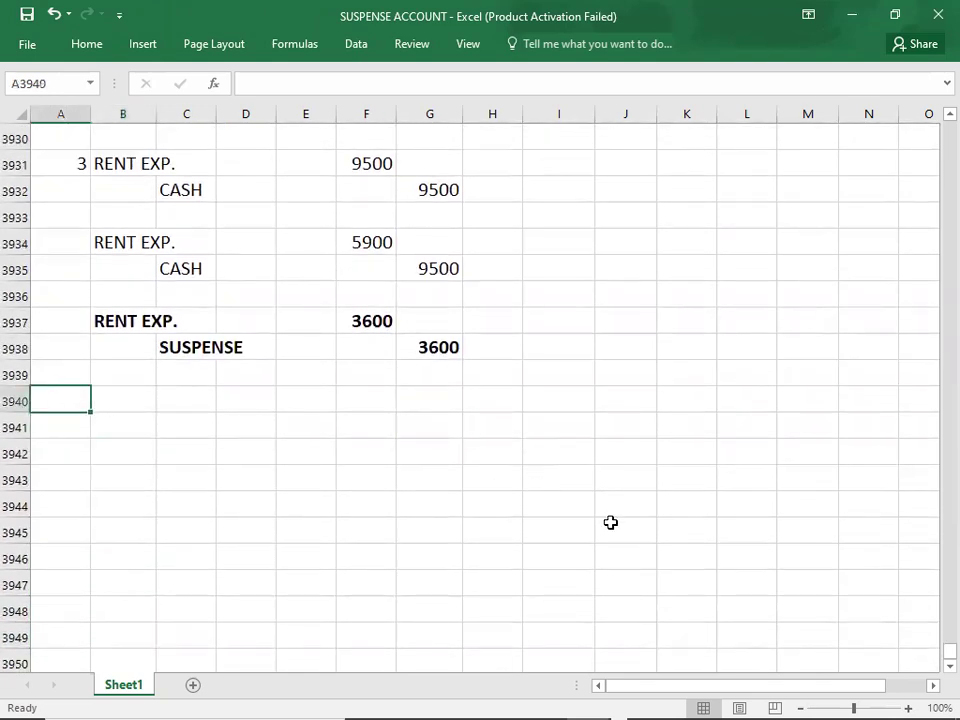
{"action": "type", "text": "4"}
{"action": "key", "text": "Tab"}
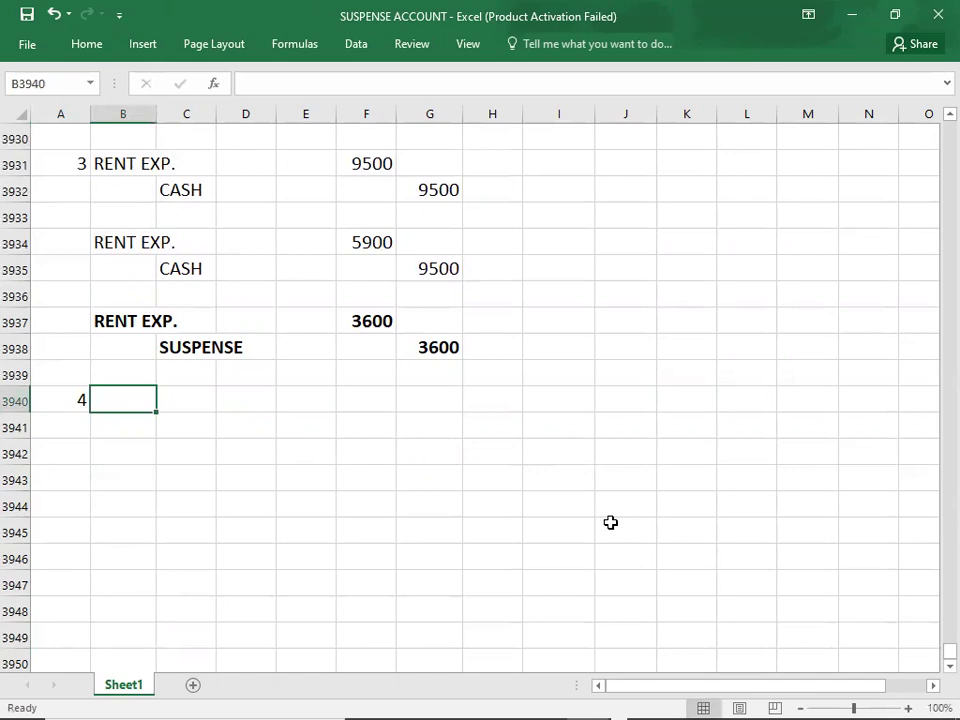
{"action": "key", "text": "alt+Tab"}
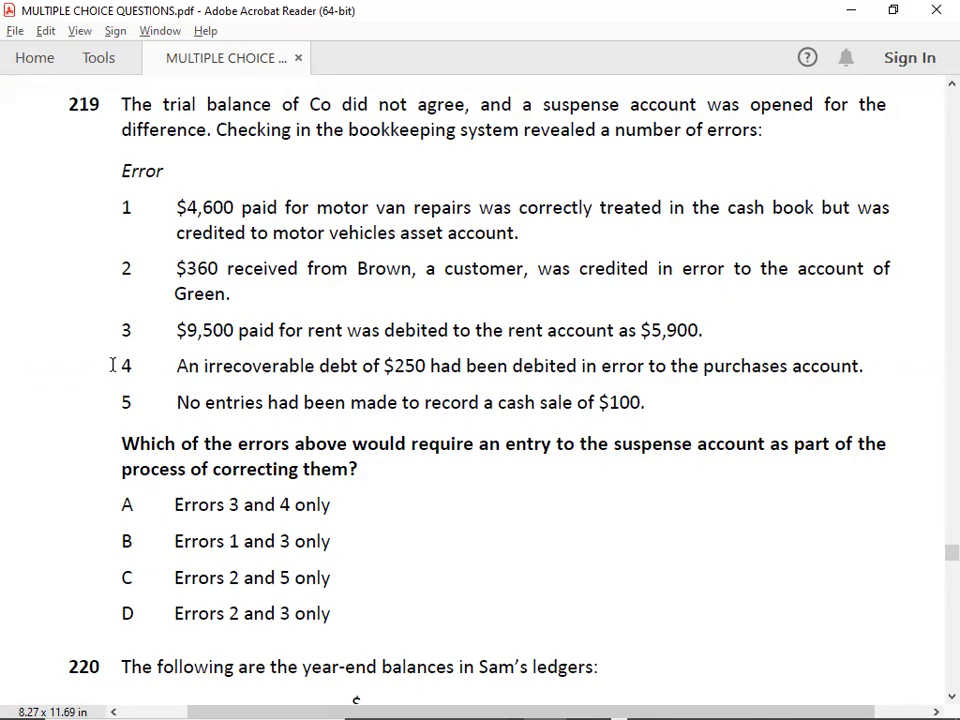
- Back in the worksheet, enter the correct entry's accounts for error 4: IRRECOVERABLE DEBTS in B3940 and A/R in C3941
{"action": "key", "text": "alt+Tab"}
{"action": "type", "text": "IRRECOVR"}
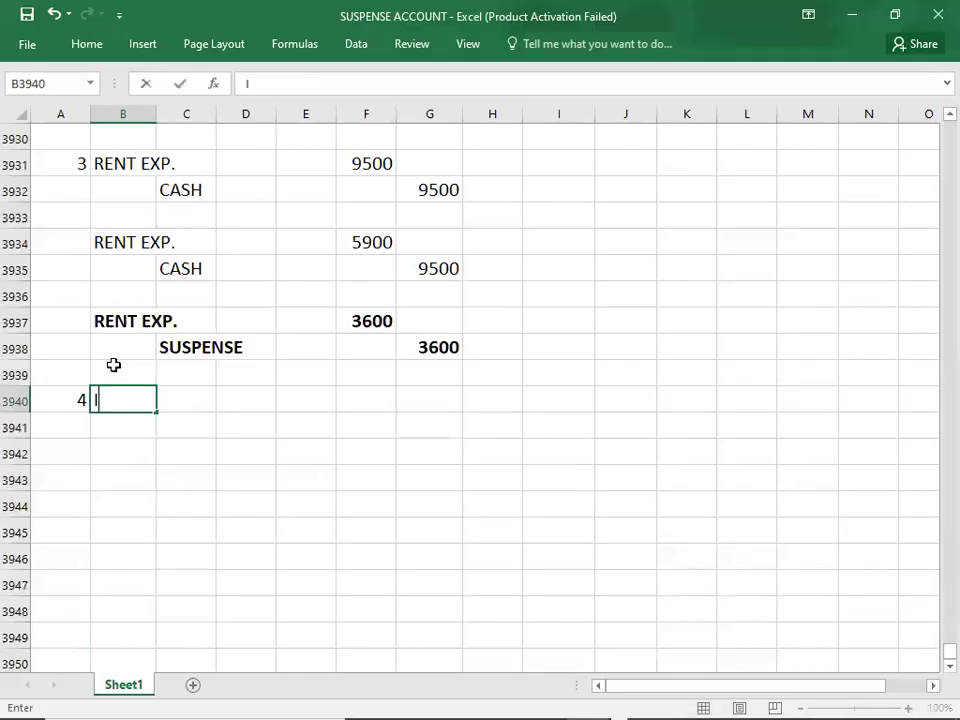
{"action": "key", "text": "BackSpace"}
{"action": "type", "text": "ERABLE DEN"}
{"action": "key", "text": "BackSpace"}
{"action": "type", "text": "BTS"}
{"action": "key", "text": "Return"}
{"action": "key", "text": "Tab"}
{"action": "key", "text": "Tab"}
{"action": "type", "text": "A/R"}
- Check the amount in the question PDF and fill in error 4's correct entry: a debit of 250 in F3940 and a credit of 250 in G3941
{"action": "key", "text": "Up"}
{"action": "key", "text": "Right"}
{"action": "key", "text": "Right"}
{"action": "key", "text": "Right"}
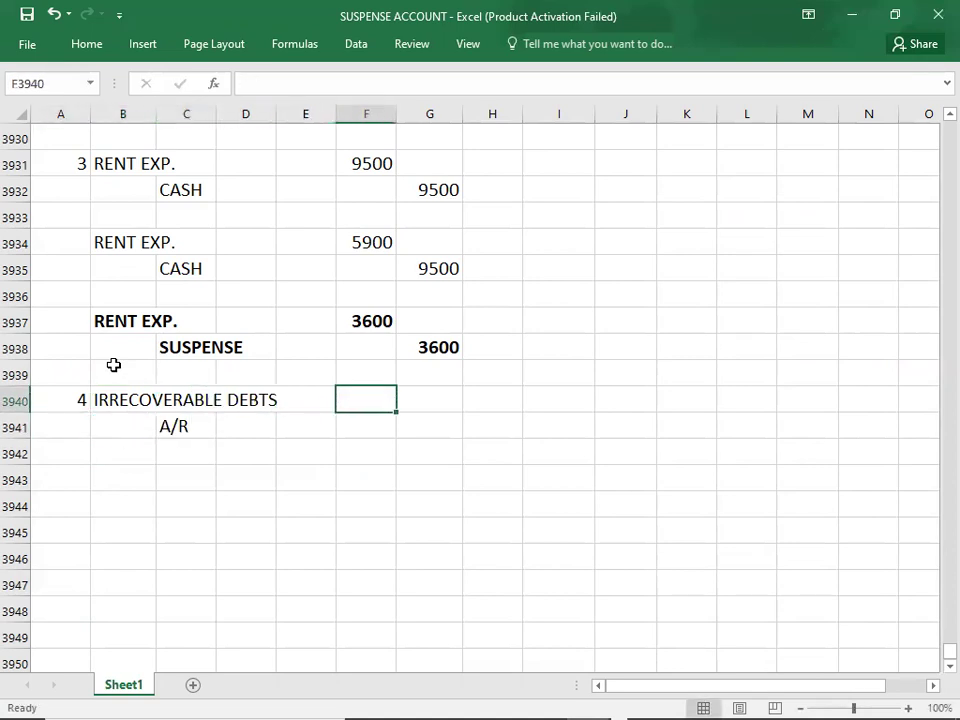
{"action": "key", "text": "alt+Tab"}
{"action": "key", "text": "alt+Tab"}
{"action": "type", "text": "3"}
{"action": "key", "text": "BackSpace"}
{"action": "type", "text": "250"}
{"action": "key", "text": "Return"}
{"action": "key", "text": "Right"}
{"action": "type", "text": "250"}
{"action": "key", "text": "Return"}
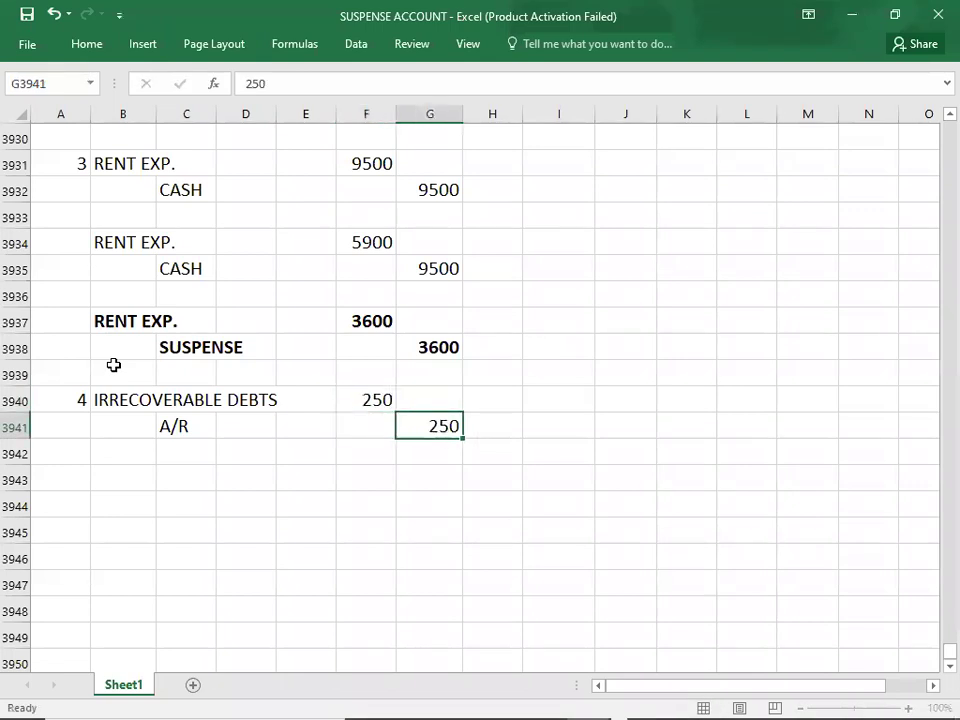
- Recheck error 4 in the question PDF and enter its wrong entry's accounts: PURCHASE in B3943 and A/R in C3944
{"action": "key", "text": "Left"}
{"action": "key", "text": "Left"}
{"action": "key", "text": "Left"}
{"action": "key", "text": "Left"}
{"action": "key", "text": "Left"}
{"action": "key", "text": "Down"}
{"action": "key", "text": "alt+Tab"}
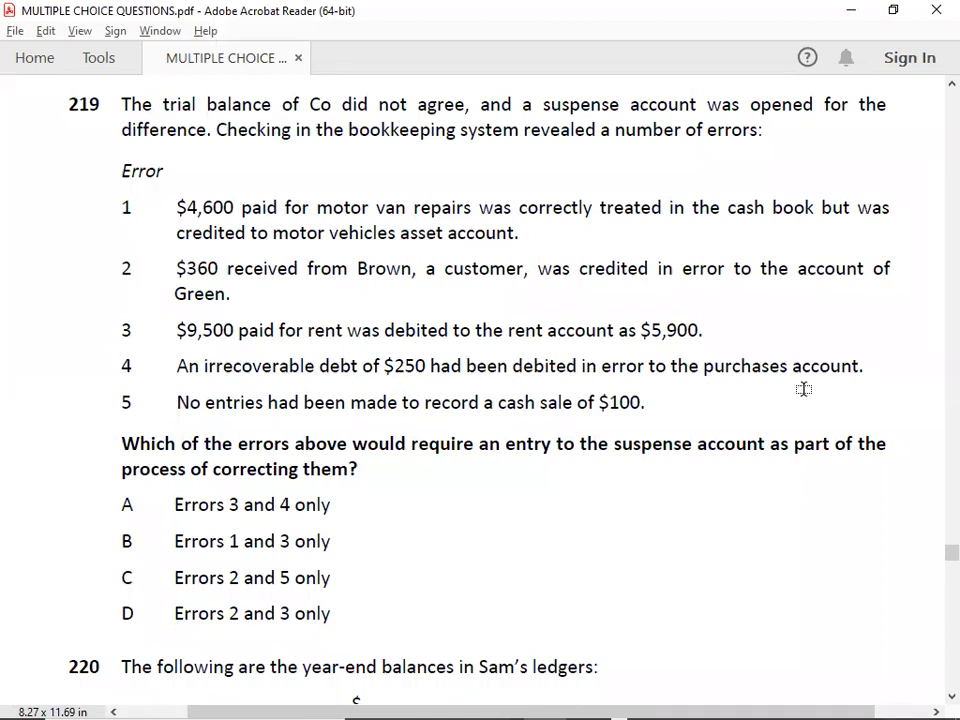
{"action": "key", "text": "alt+Tab"}
{"action": "type", "text": "PURCHASE"}
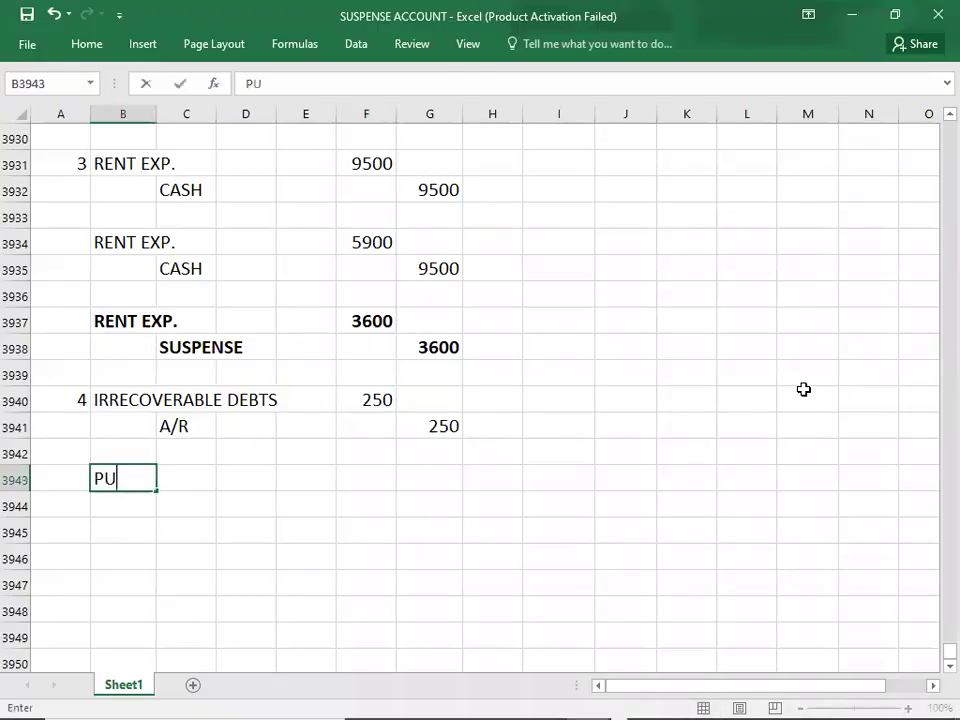
{"action": "key", "text": "Return"}
{"action": "key", "text": "Right"}
{"action": "type", "text": "A/R"}
- Fill in the wrong entry's amounts for error 4: a debit of 250 in F3943 and a credit of 250 in G3944
{"action": "key", "text": "Up"}
{"action": "key", "text": "Right"}
{"action": "key", "text": "Right"}
{"action": "key", "text": "Right"}
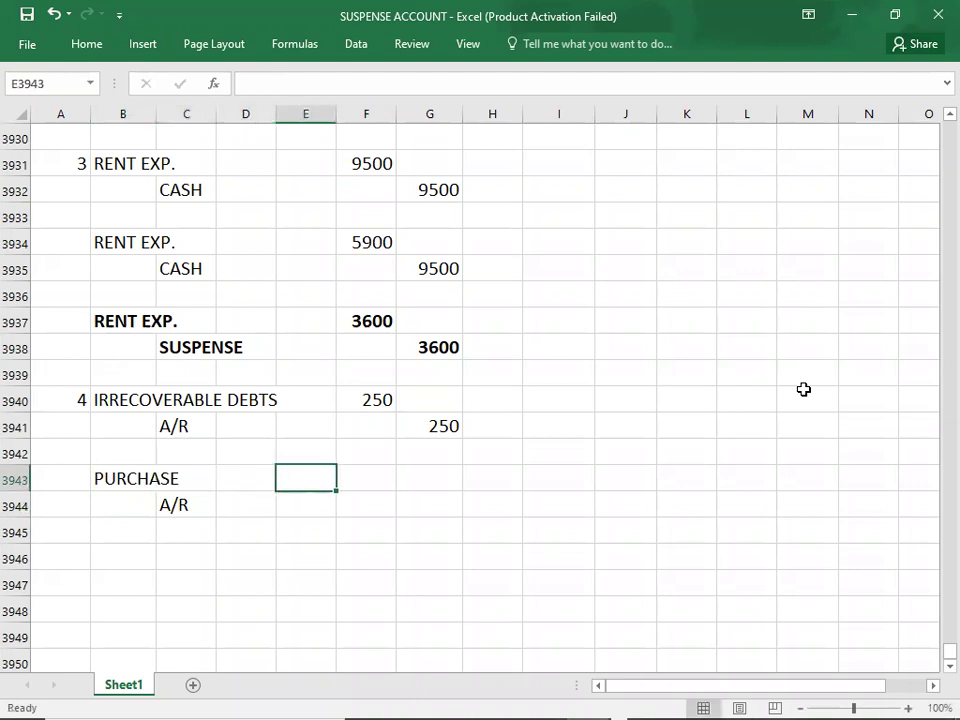
{"action": "type", "text": "250"}
{"action": "key", "text": "Return"}
{"action": "key", "text": "Right"}
{"action": "type", "text": "250"}
{"action": "key", "text": "Return"}
{"action": "key", "text": "Left"}
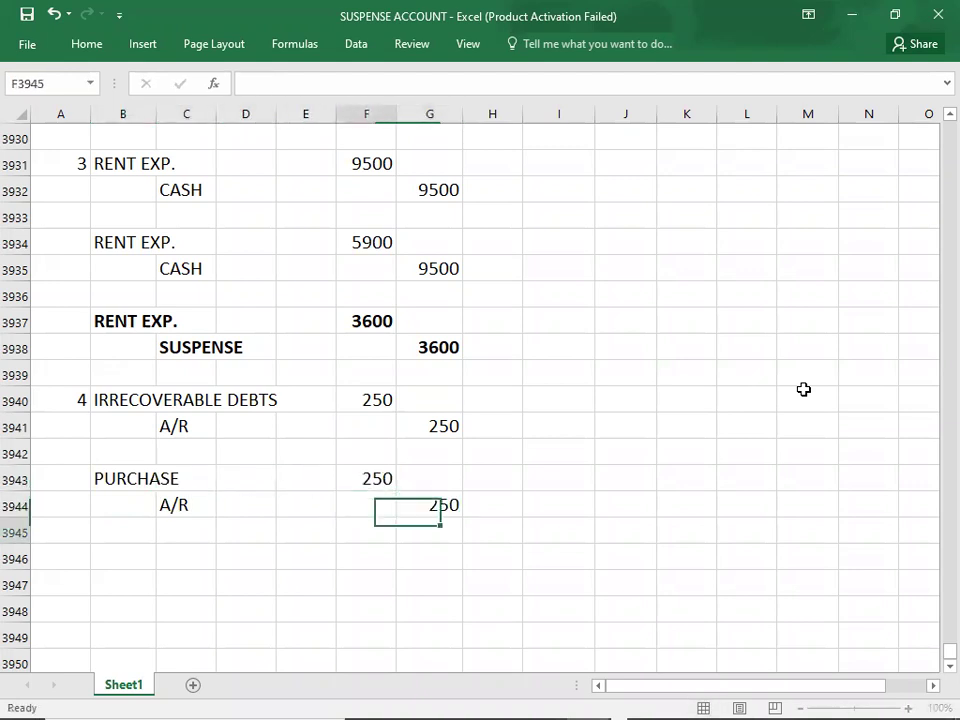
- Copy IRRECOVERABLE DEBTS from B3940 to B3946 as the debit account of error 4's correcting entry
{"action": "key", "text": "Down"}
{"action": "key", "text": "Left"}
{"action": "key", "text": "Left"}
{"action": "key", "text": "Left"}
{"action": "key", "text": "Left"}
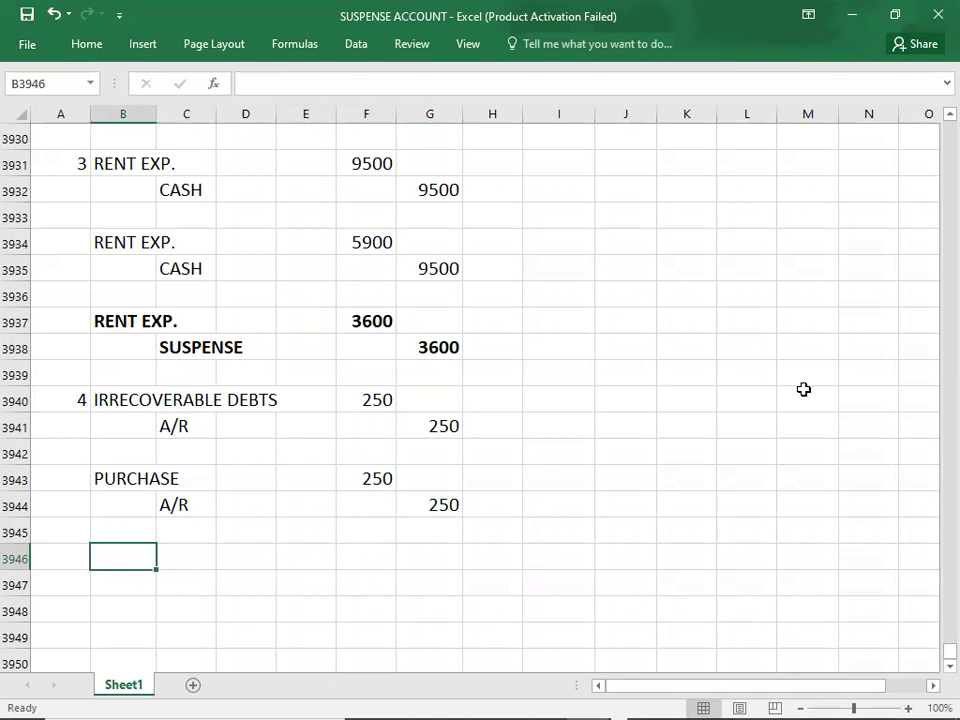
{"action": "key", "text": "Up"}
{"action": "key", "text": "Up"}
{"action": "key", "text": "Up"}
{"action": "key", "text": "Up"}
{"action": "key", "text": "Up"}
{"action": "key", "text": "Up"}
{"action": "key", "text": "ctrl+c"}
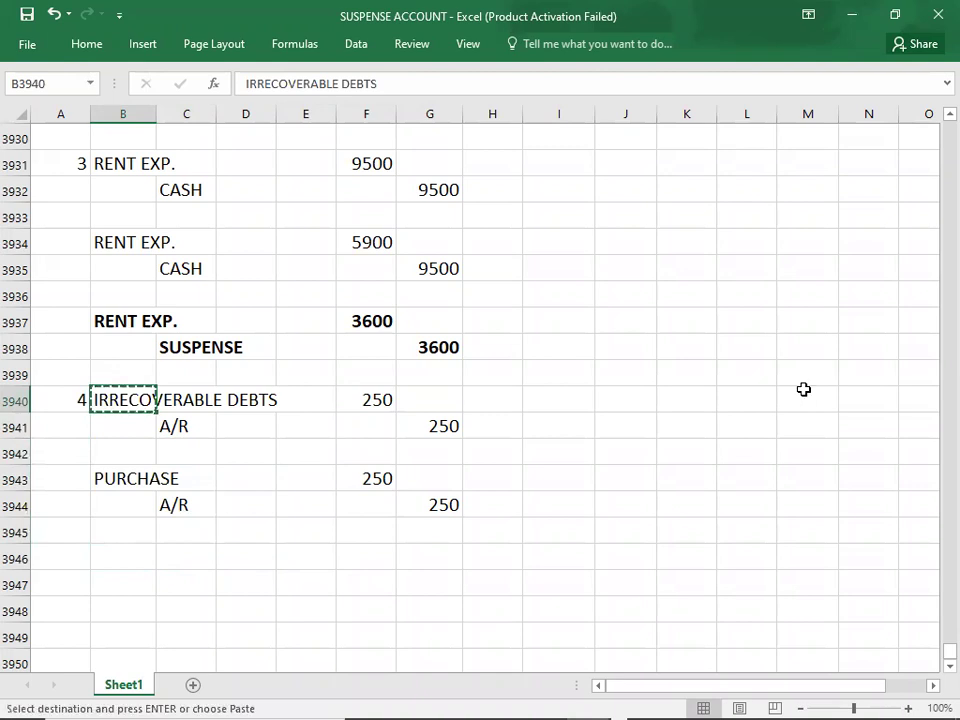
{"action": "key", "text": "Down"}
{"action": "key", "text": "Down"}
{"action": "key", "text": "Down"}
{"action": "key", "text": "Down"}
{"action": "key", "text": "Down"}
{"action": "key", "text": "Down"}
{"action": "key", "text": "ctrl+v"}
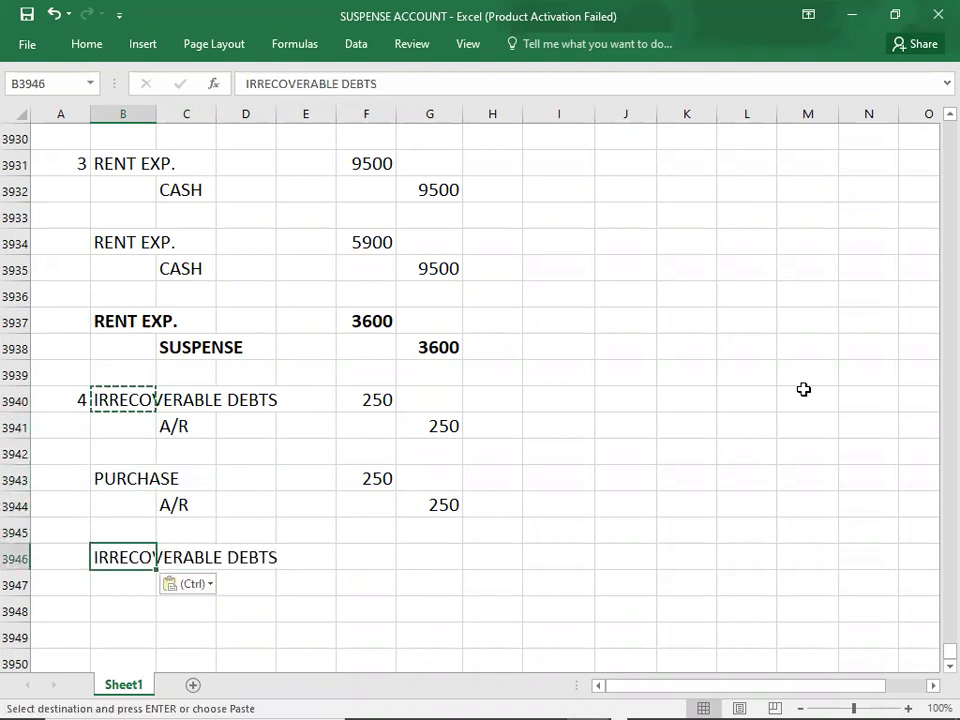
- Copy PURCHASE from B3943 to C3947 as the credit account of error 4's correcting entry
{"action": "key", "text": "Up"}
{"action": "key", "text": "Up"}
{"action": "key", "text": "Up"}
{"action": "key", "text": "ctrl+c"}
{"action": "key", "text": "Down"}
{"action": "key", "text": "Down"}
{"action": "key", "text": "Down"}
{"action": "key", "text": "Down"}
{"action": "key", "text": "Right"}
{"action": "key", "text": "ctrl+v"}
- Fill in the correcting entry's amounts for error 4: a debit of 250 in F3946 and a credit of 250 in G3947
{"action": "key", "text": "Right"}
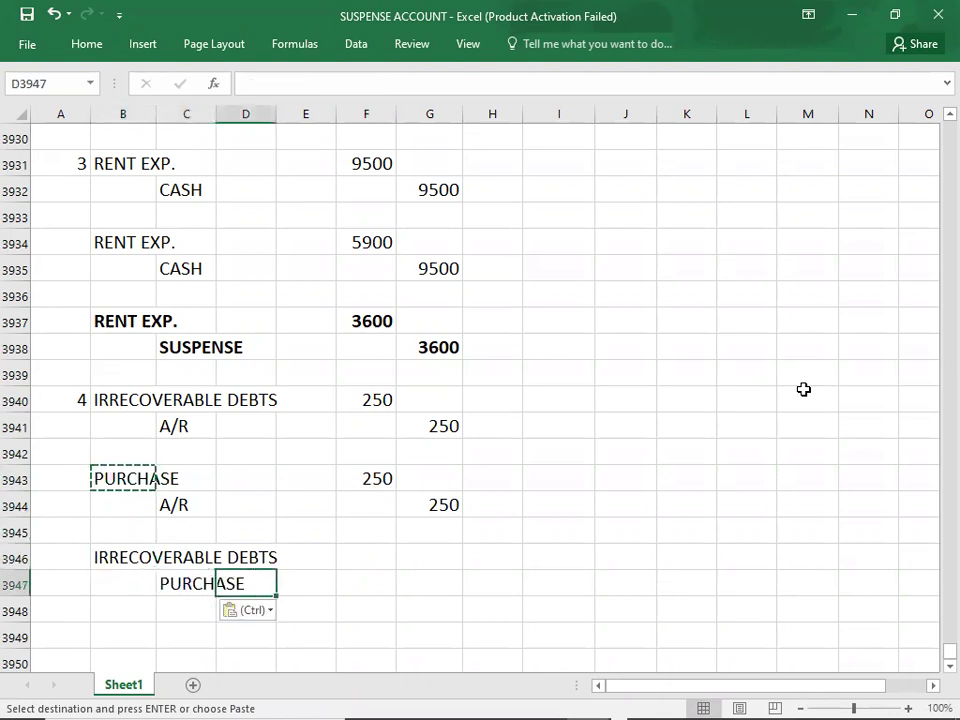
{"action": "key", "text": "Up"}
{"action": "key", "text": "Right"}
{"action": "key", "text": "Right"}
{"action": "type", "text": "250"}
{"action": "key", "text": "Return"}
{"action": "key", "text": "Tab"}
{"action": "type", "text": "250"}
{"action": "key", "text": "Return"}
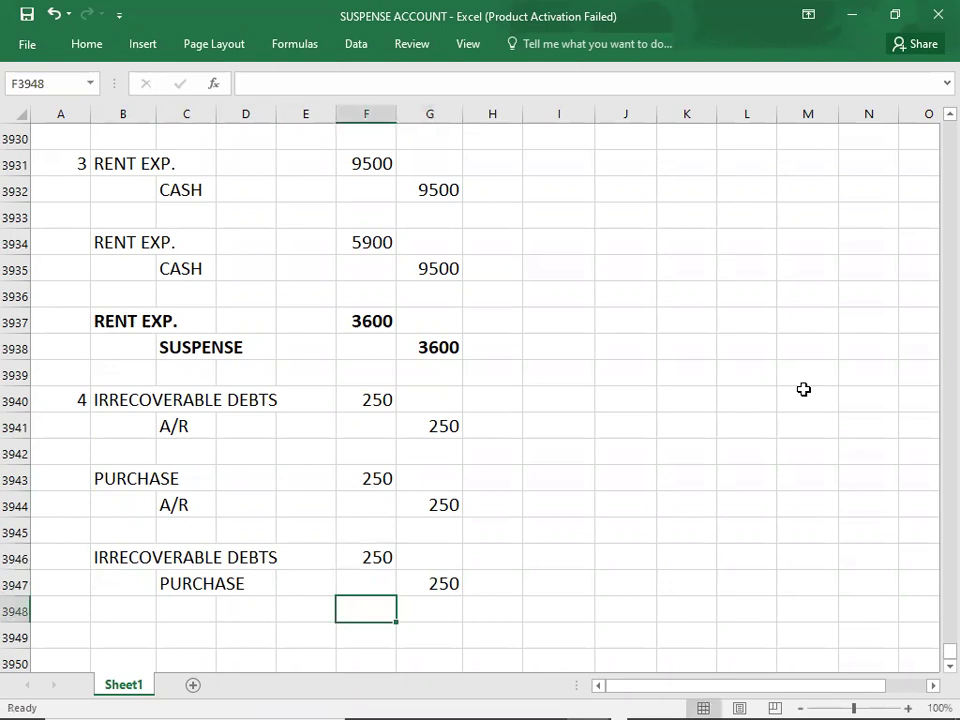
- Change the account name PURCHASE to PURCHASES in B3943 and C3947
{"action": "double_click", "coordinate": [137, 476]}
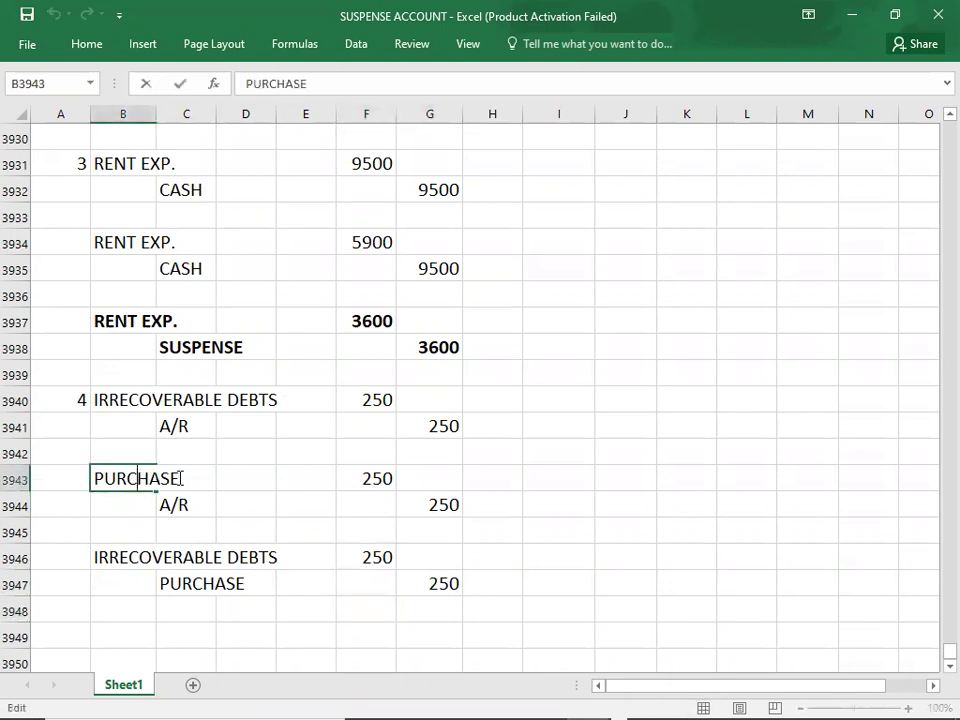
{"action": "type", "text": "S"}
{"action": "left_click", "coordinate": [191, 585]}
{"action": "left_click", "coordinate": [242, 587]}
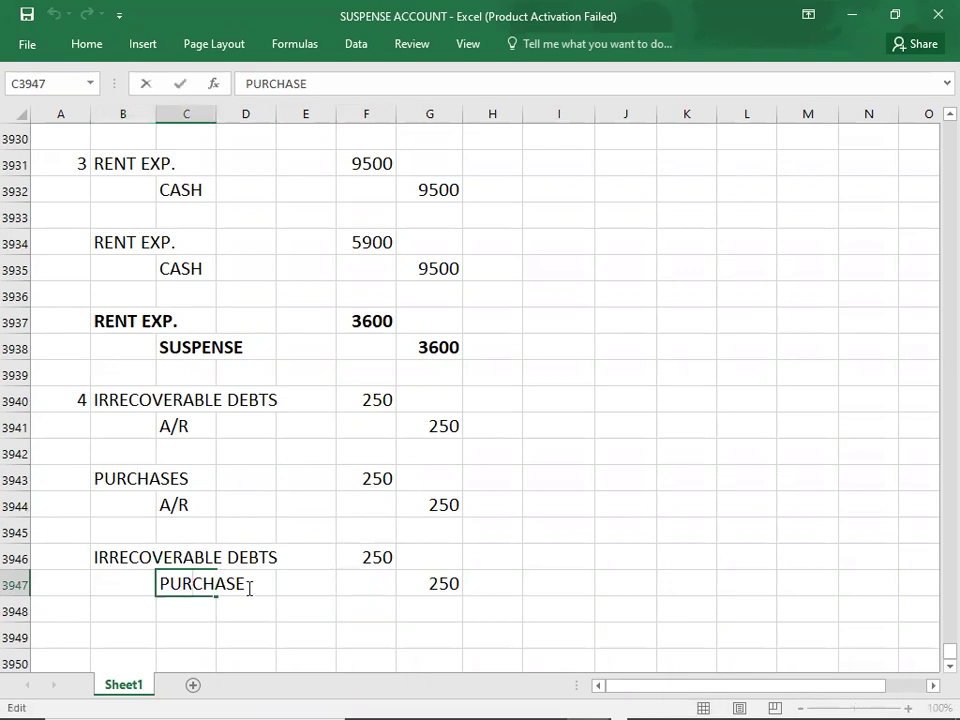
{"action": "type", "text": "S"}
{"action": "key", "text": "Return"}
- Bold error 4's correcting entry for irrecoverable debts and purchases in B3946:G3947
{"action": "key", "text": "Up"}
{"action": "key", "text": "Left"}
{"action": "key", "text": "Left"}
{"action": "key", "text": "Up"}
{"action": "key", "text": "Right"}
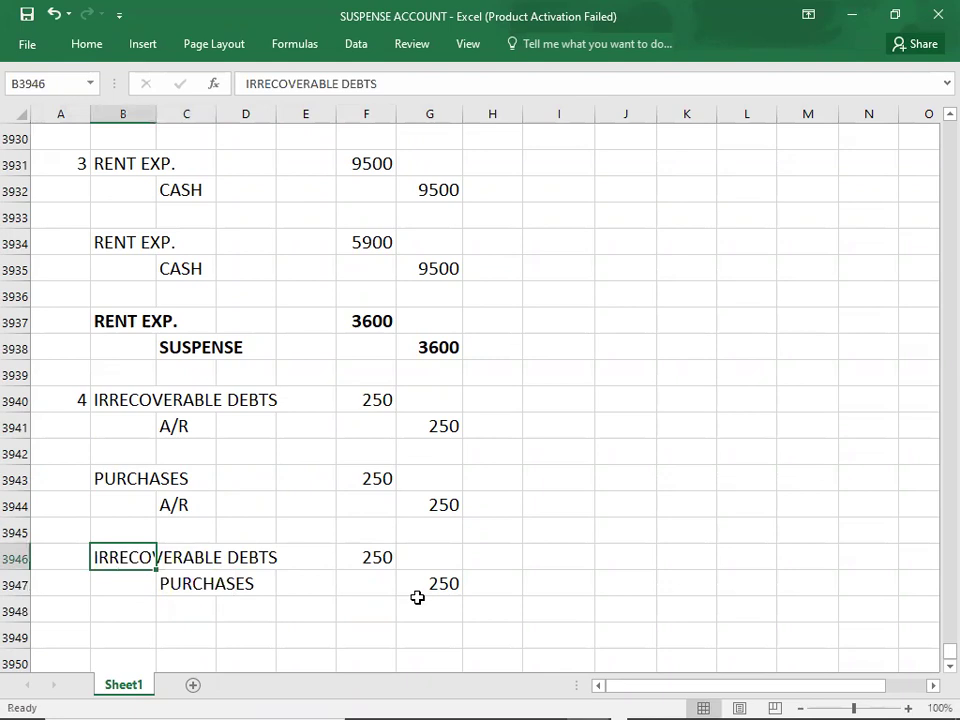
{"action": "key", "text": "shift+Right"}
{"action": "key", "text": "shift+Right"}
{"action": "key", "text": "shift+Right"}
{"action": "key", "text": "shift+Right"}
{"action": "key", "text": "shift+Right"}
{"action": "key", "text": "shift+Down"}
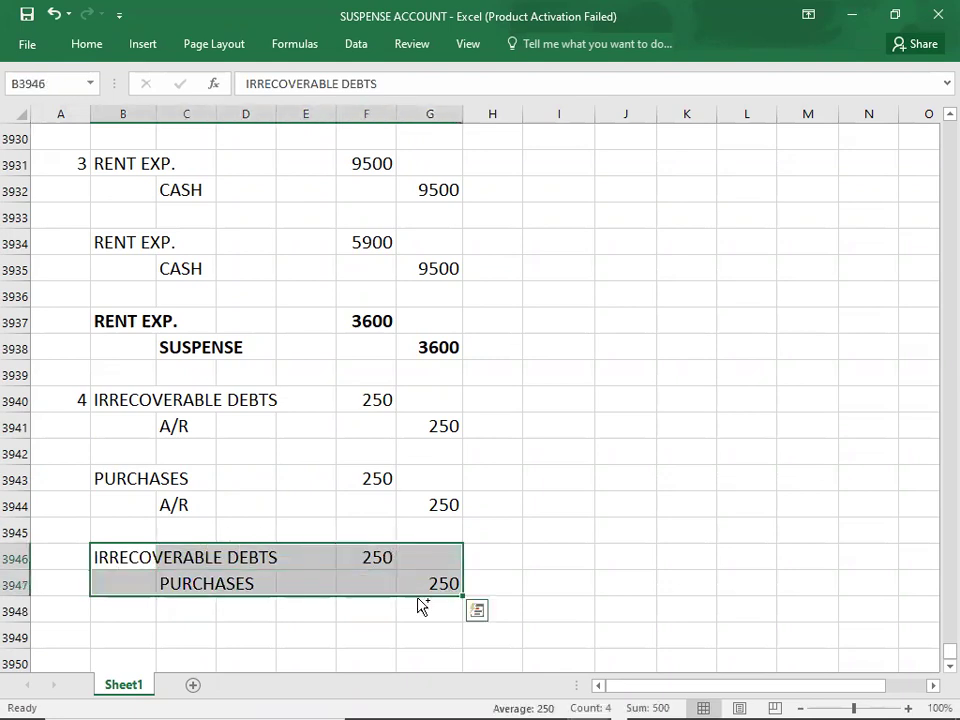
{"action": "key", "text": "ctrl+b"}
{"action": "key", "text": "Left"}
{"action": "key", "text": "Down"}
{"action": "key", "text": "Down"}
{"action": "key", "text": "Down"}
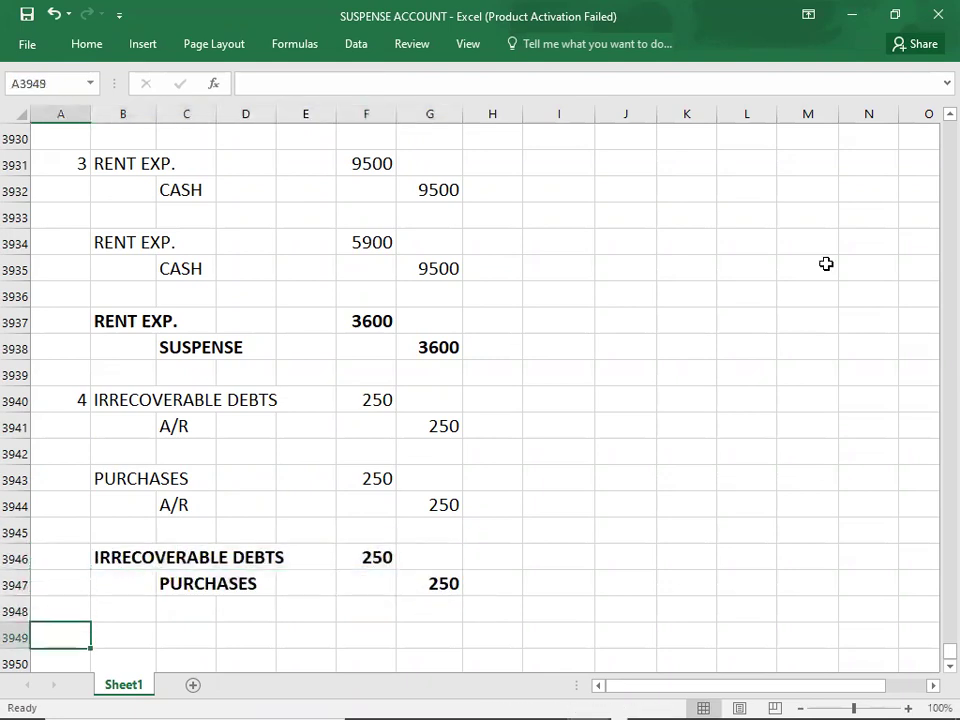
{"action": "type", "text": "5"}
{"action": "key", "text": "ctrl+Return"}
{"action": "key", "text": "Down"}
{"action": "key", "text": "Down"}
{"action": "key", "text": "Down"}
{"action": "key", "text": "Down"}
{"action": "key", "text": "Down"}
{"action": "key", "text": "Down"}
{"action": "key", "text": "Down"}
{"action": "key", "text": "Down"}
{"action": "key", "text": "Down"}
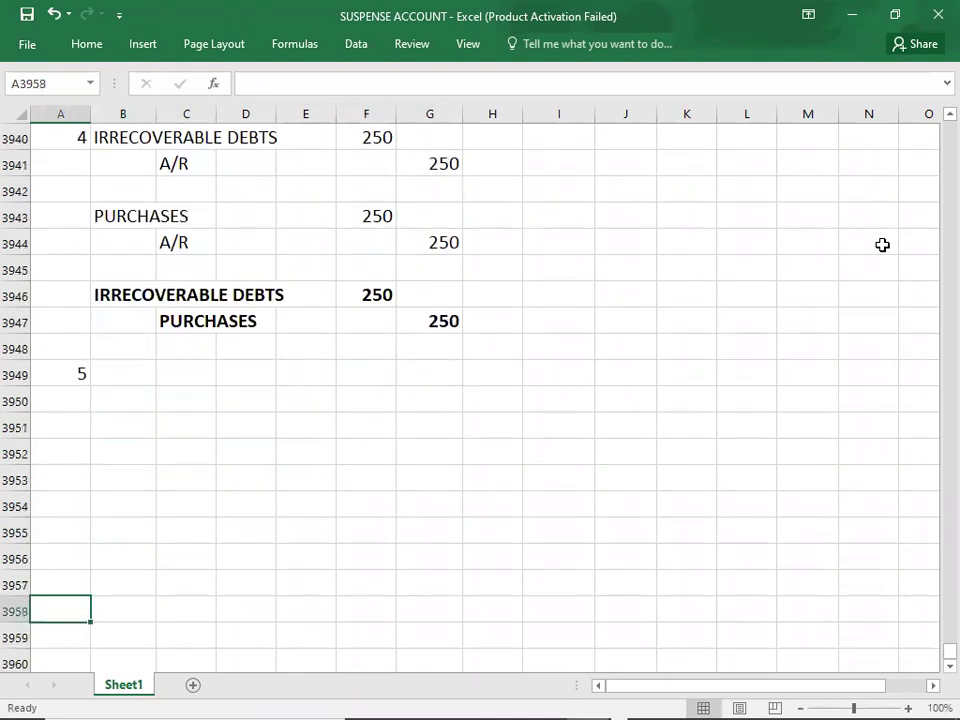
{"action": "key", "text": "alt+Tab"}
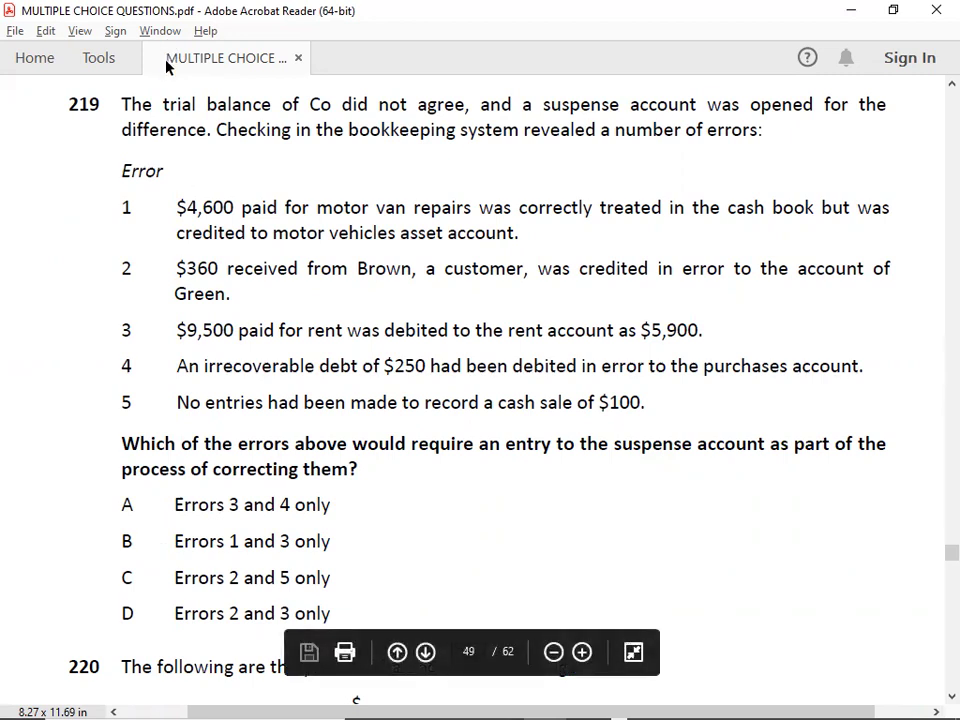
{"action": "key", "text": "alt+Tab"}
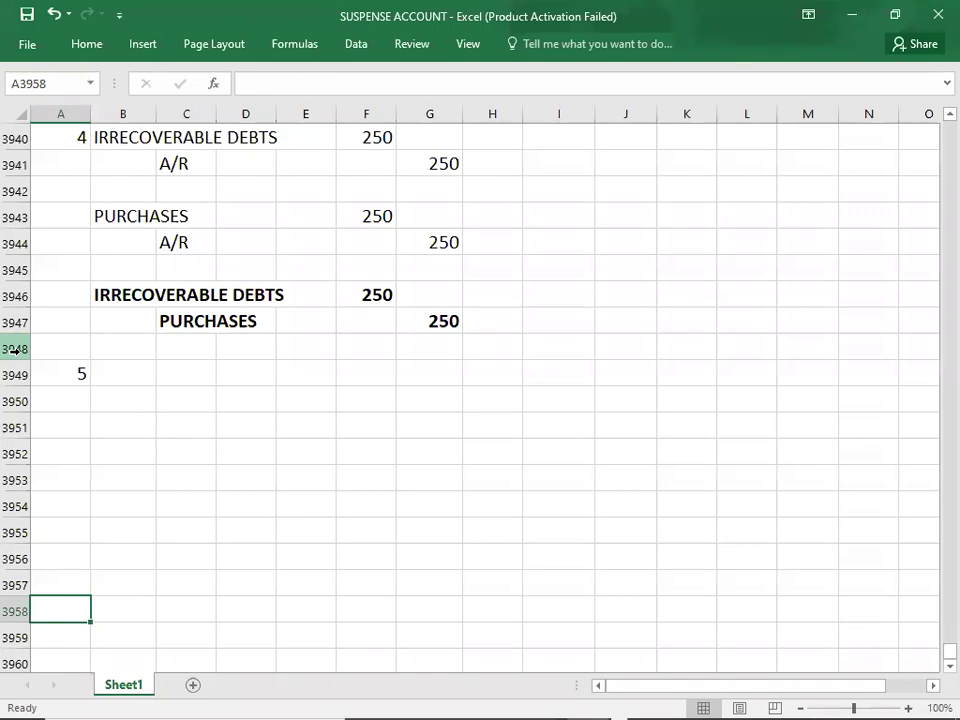
{"action": "left_click", "coordinate": [60, 378]}
{"action": "key", "text": "Delete"}
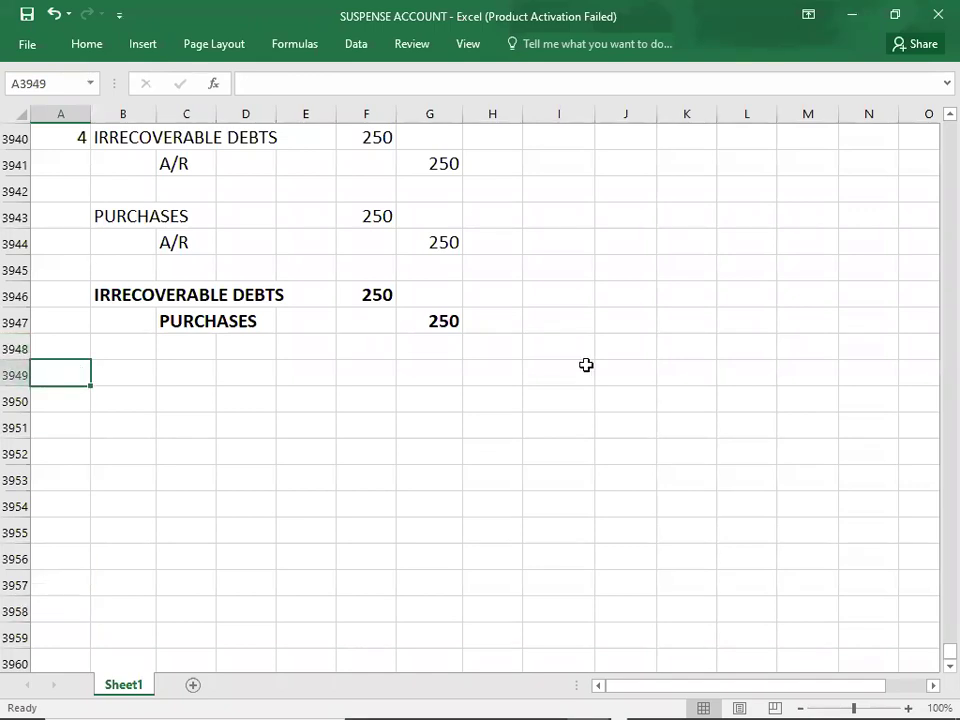
- Switch to the questions PDF in Acrobat Reader and read question 221 on Gamma's trial balance totals
{"action": "key", "text": "alt+Tab"}
{"action": "scroll", "coordinate": [585, 365], "scroll_direction": "down", "scroll_amount": 6}
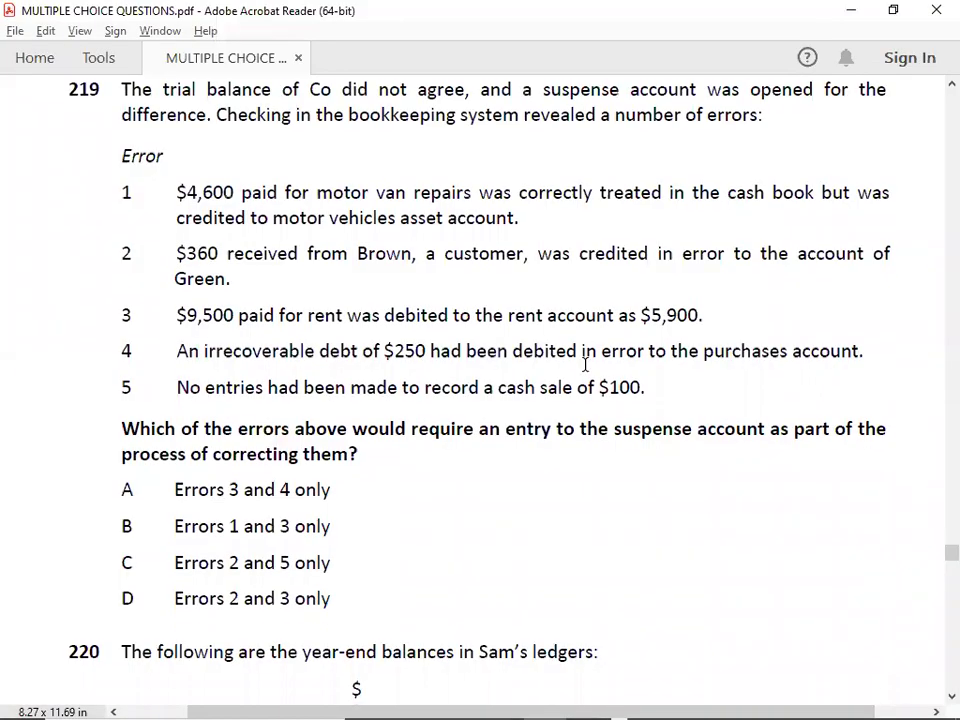
{"action": "scroll", "coordinate": [585, 365], "scroll_direction": "down", "scroll_amount": 12}
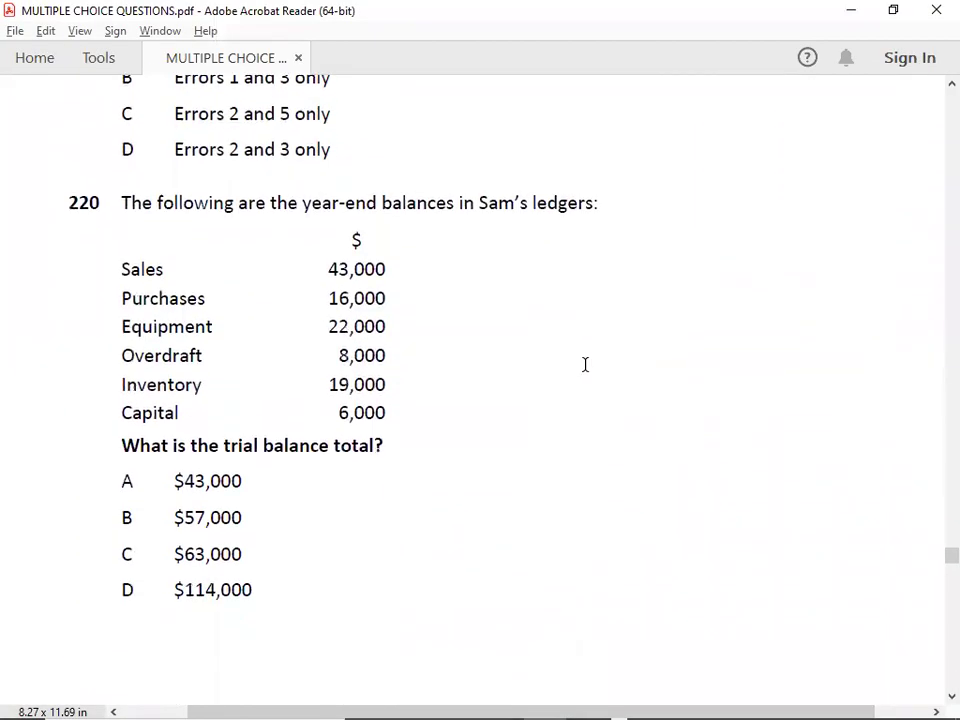
{"action": "scroll", "coordinate": [588, 371], "scroll_direction": "down", "scroll_amount": 10}
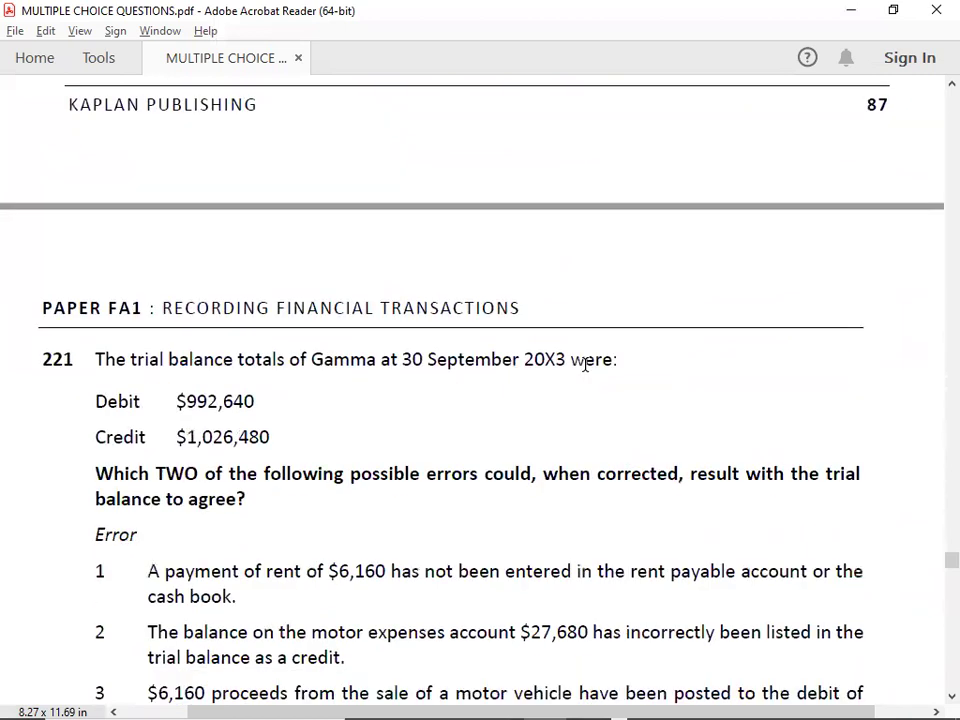
{"action": "scroll", "coordinate": [585, 365], "scroll_direction": "down", "scroll_amount": 2}
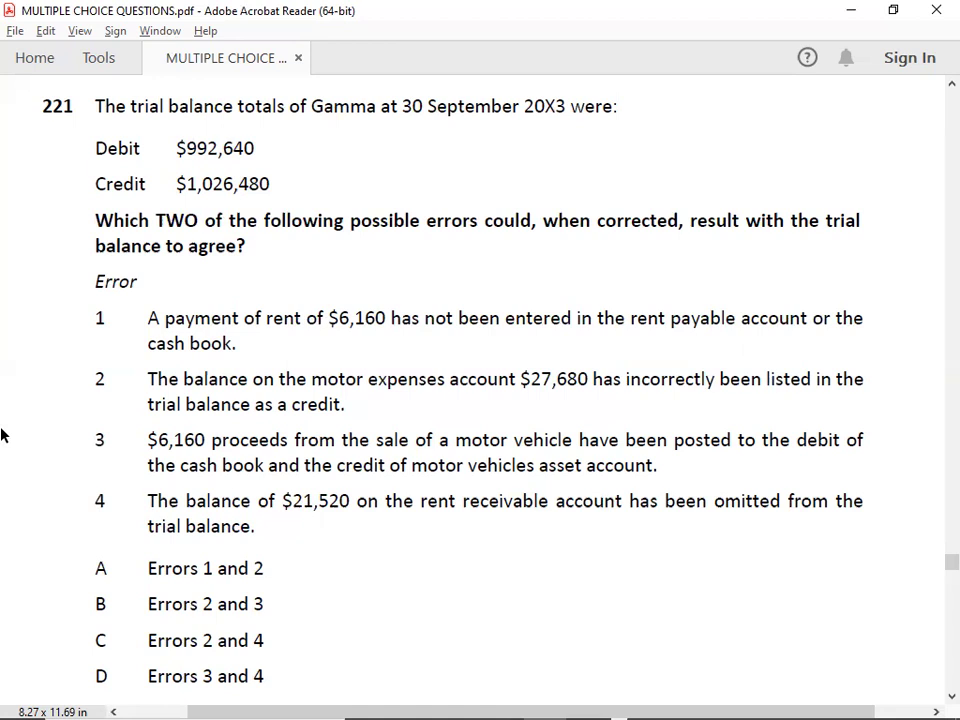
- Return to Excel and enter question number 221 in A3949 and error number 1 in A3950
{"action": "key", "text": "alt+Tab"}
{"action": "type", "text": "221"}
{"action": "key", "text": "Return"}
{"action": "type", "text": "1"}
{"action": "key", "text": "Tab"}
- Check error 1 in the PDF, and enter RENT EXP. in B3950 as its debit account and CASH in C3951 as its credit account
{"action": "key", "text": "alt+Tab"}
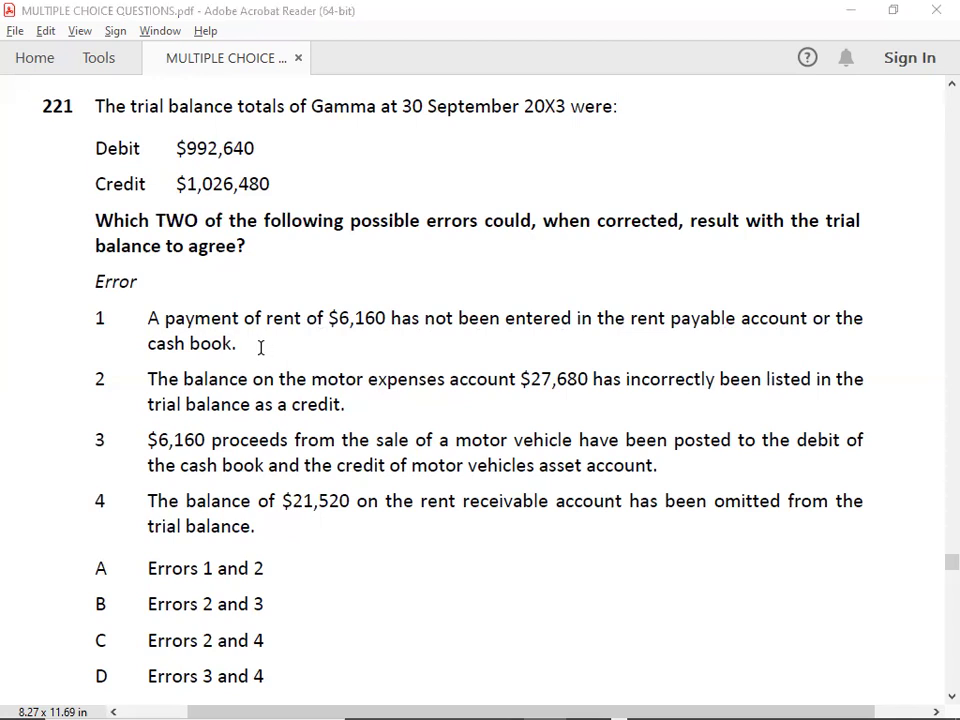
{"action": "key", "text": "alt+Tab"}
{"action": "type", "text": "RENT EXP."}
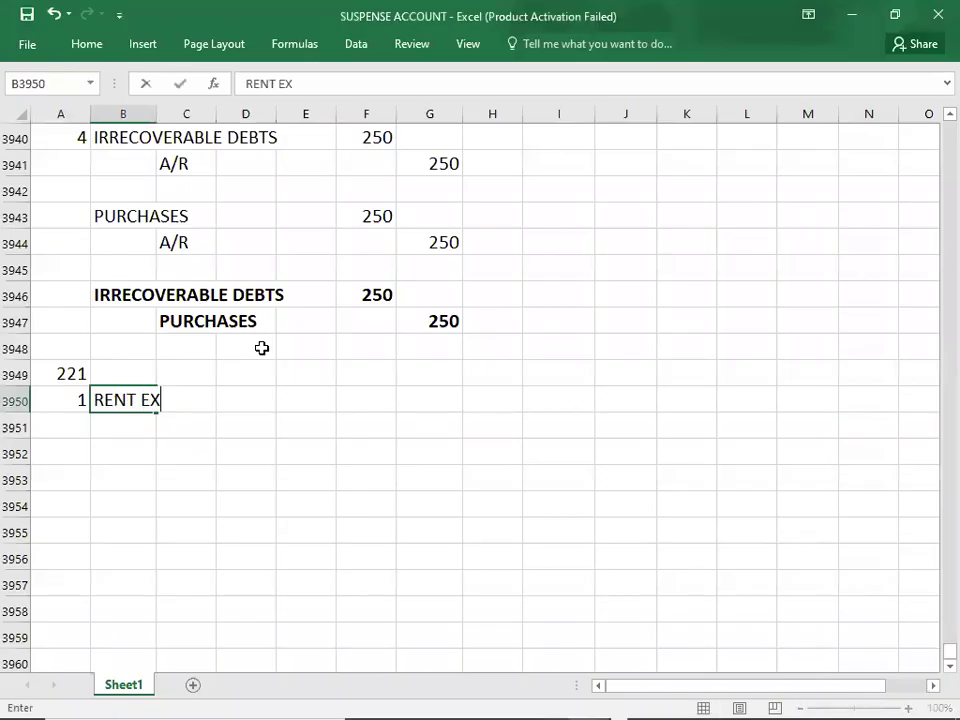
{"action": "key", "text": "Return"}
{"action": "key", "text": "Right"}
{"action": "type", "text": "CASH"}
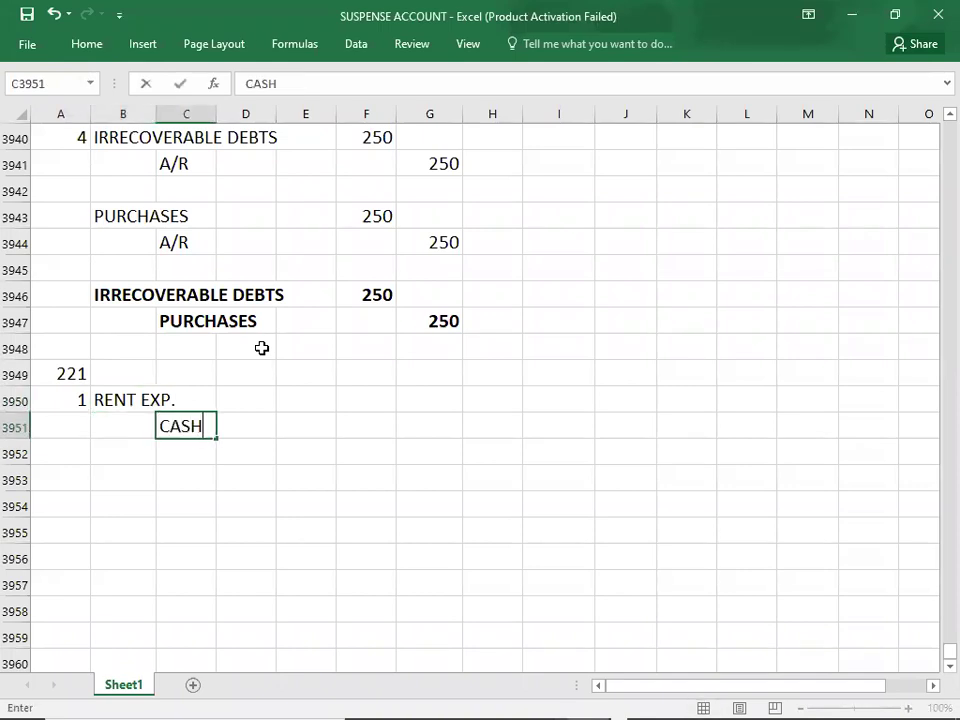
- Take error 1's rent payment from the PDF and enter 6160 as the debit in F3950 and the credit in G3951
{"action": "key", "text": "Up"}
{"action": "key", "text": "Right"}
{"action": "key", "text": "Right"}
{"action": "key", "text": "Right"}
{"action": "key", "text": "alt+Tab"}
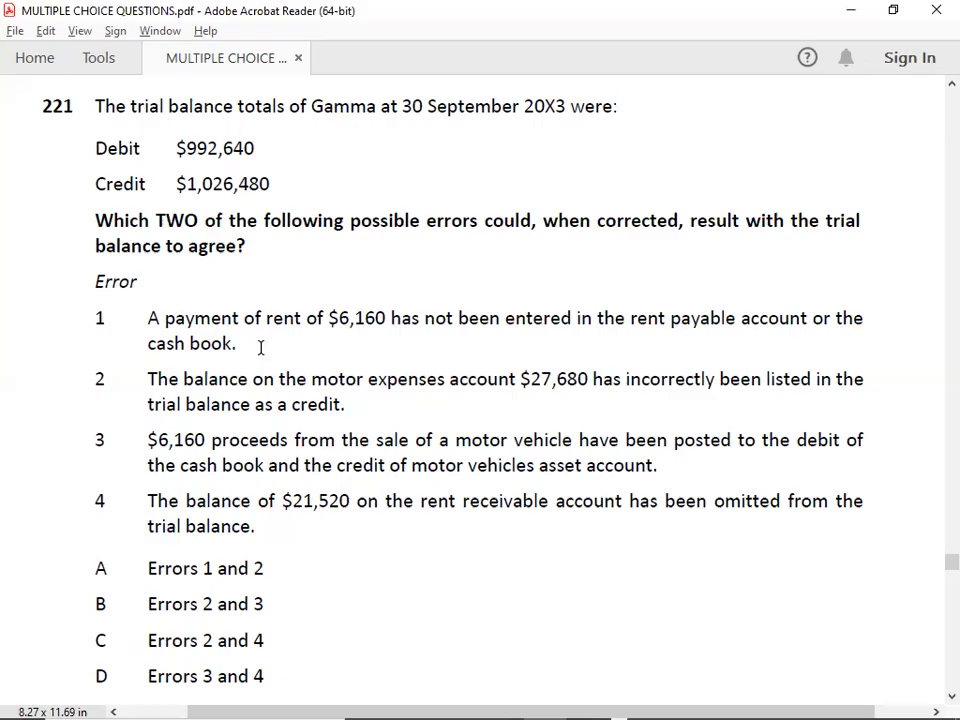
{"action": "key", "text": "alt+Tab"}
{"action": "type", "text": "6160"}
{"action": "key", "text": "Return"}
{"action": "key", "text": "Right"}
{"action": "type", "text": "6160"}
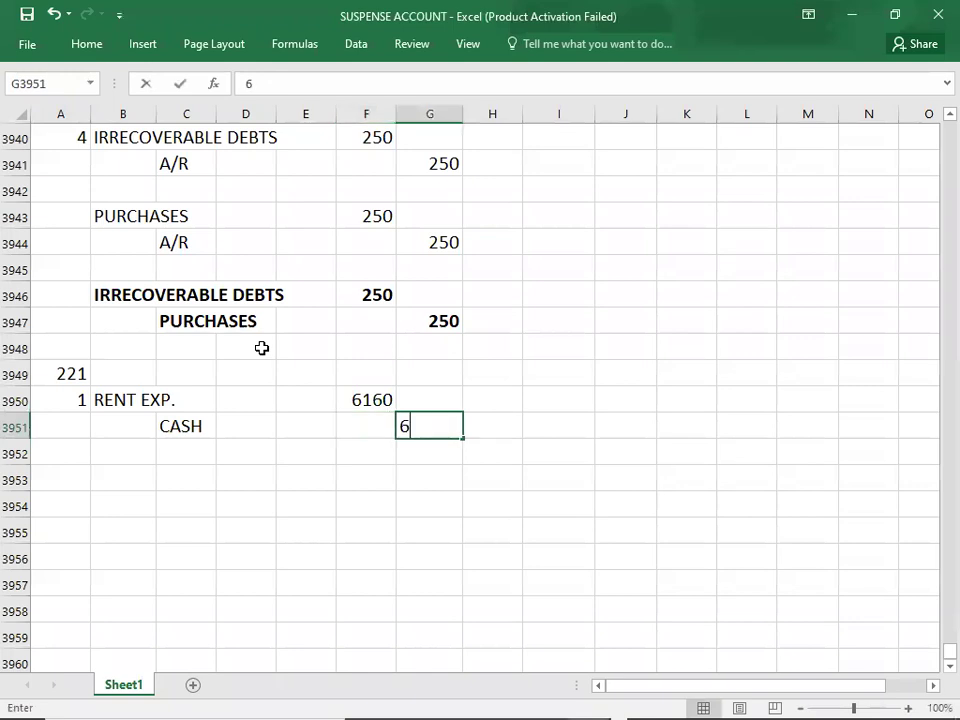
{"action": "key", "text": "Return"}
- Enter error number 2 in A3953, leaving one blank row below the rent entry
{"action": "key", "text": "Left"}
{"action": "key", "text": "Down"}
{"action": "key", "text": "Left"}
{"action": "key", "text": "Left"}
{"action": "key", "text": "Left"}
{"action": "key", "text": "Left"}
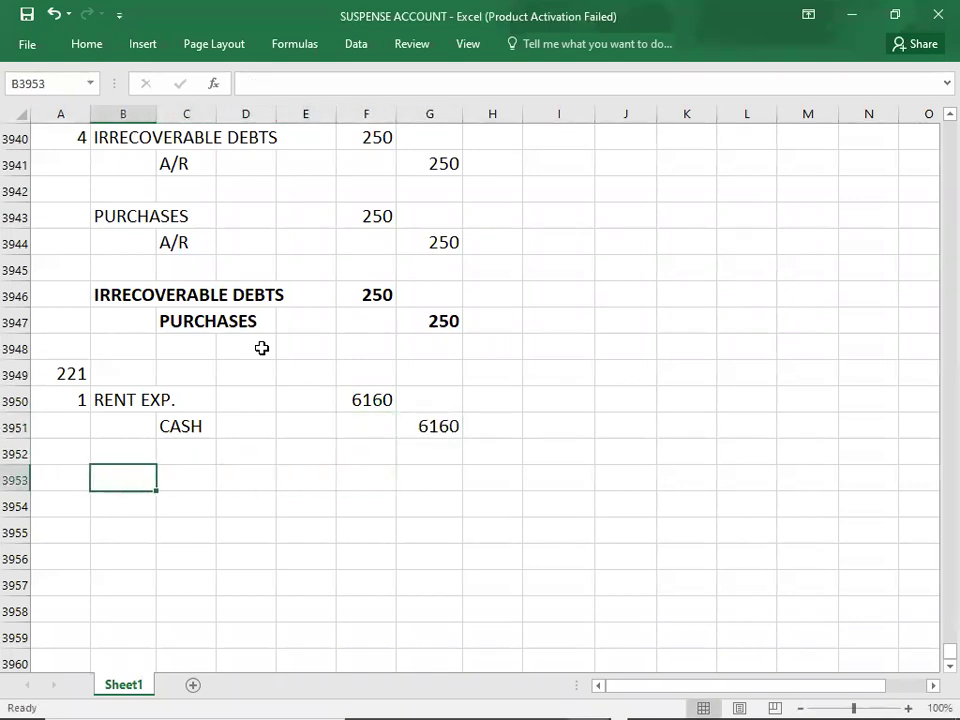
{"action": "key", "text": "Left"}
{"action": "type", "text": "2"}
{"action": "key", "text": "Right"}
- Check error 2 in the PDF, and enter MOTOR EXP. in B3953 as the debit account and SUSPENSE in C3954 as the credit account
{"action": "key", "text": "Down"}
{"action": "key", "text": "Down"}
{"action": "key", "text": "Down"}
{"action": "key", "text": "Down"}
{"action": "key", "text": "Down"}
{"action": "key", "text": "Down"}
{"action": "key", "text": "Down"}
{"action": "key", "text": "Down"}
{"action": "key", "text": "Down"}
{"action": "key", "text": "Down"}
{"action": "key", "text": "Down"}
{"action": "key", "text": "Down"}
{"action": "key", "text": "Down"}
{"action": "key", "text": "Down"}
{"action": "key", "text": "alt+Tab"}
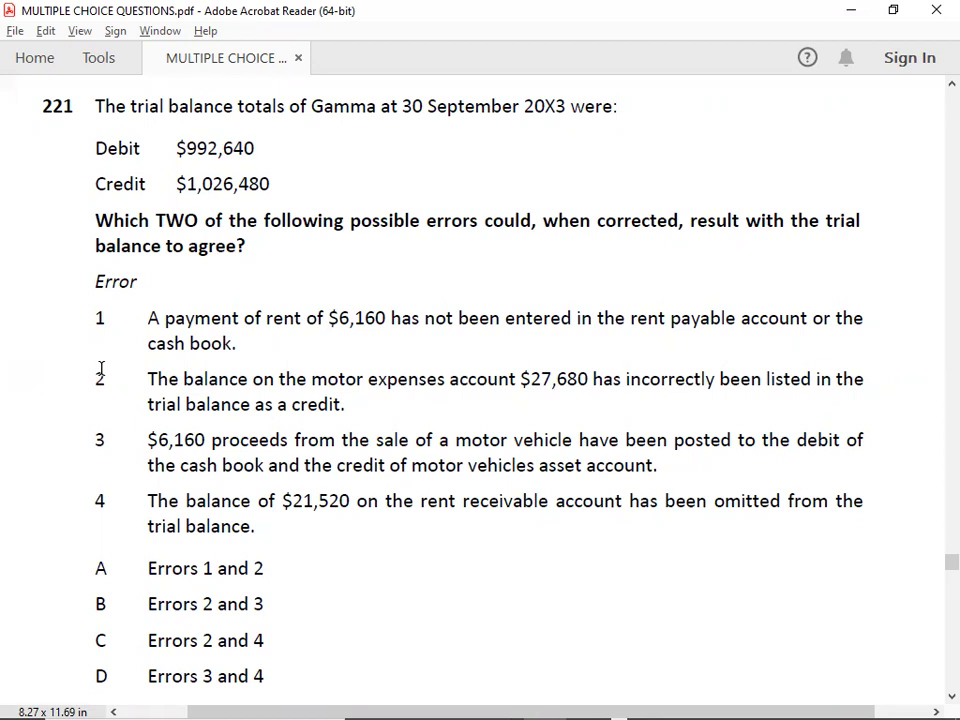
{"action": "key", "text": "alt+Tab"}
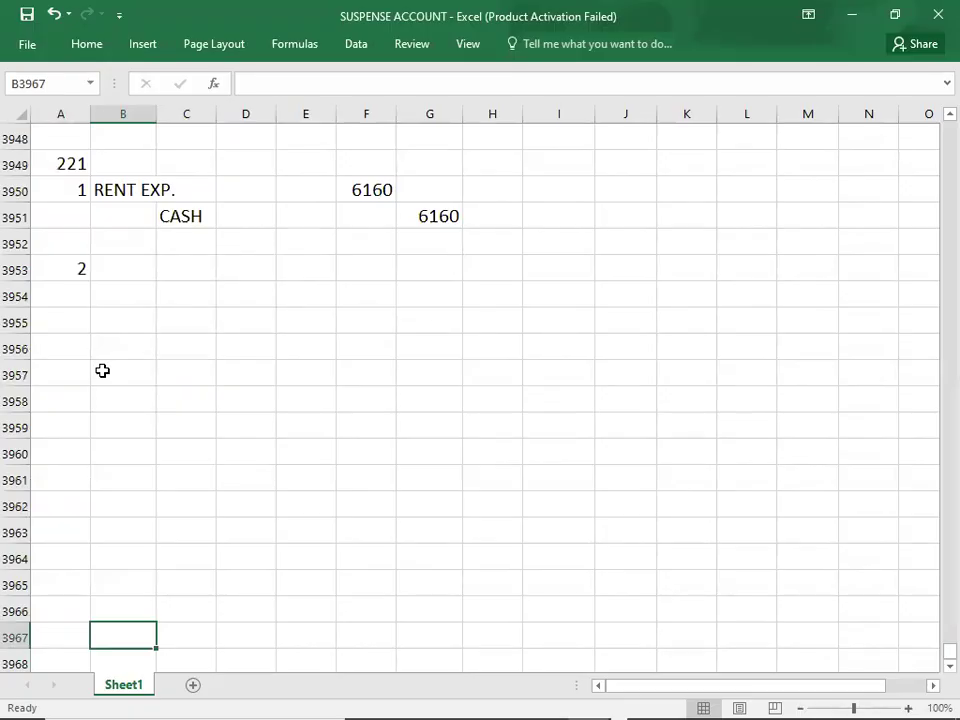
{"action": "left_click", "coordinate": [105, 271]}
{"action": "type", "text": "MO"}
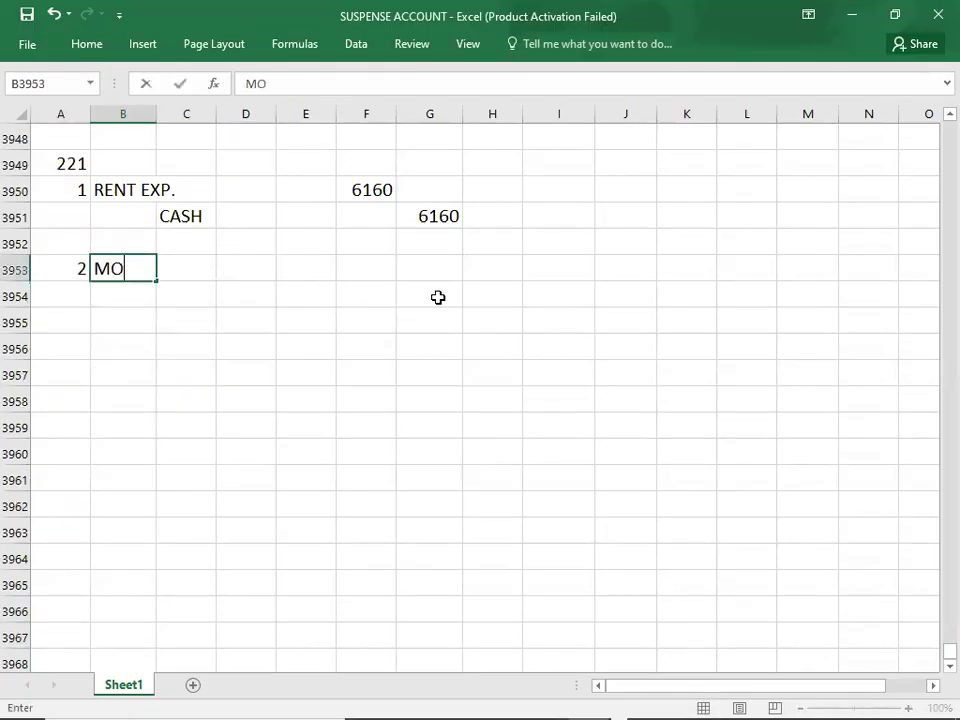
{"action": "type", "text": "TRO"}
{"action": "key", "text": "BackSpace"}
{"action": "key", "text": "BackSpace"}
{"action": "type", "text": "OR EXP."}
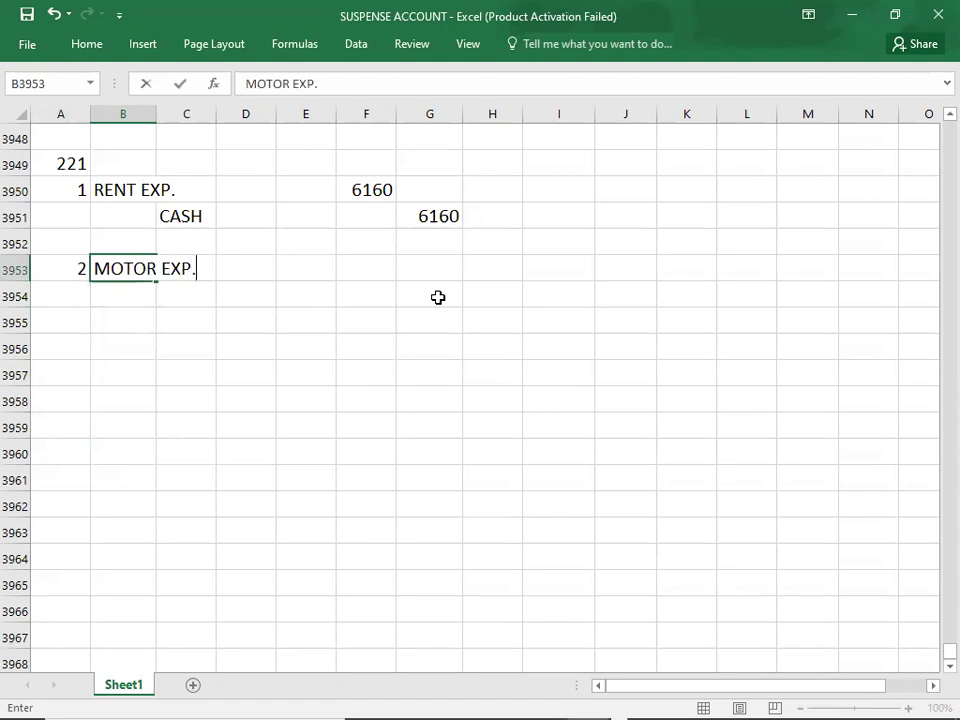
{"action": "key", "text": "Return"}
{"action": "key", "text": "Right"}
{"action": "type", "text": "SUSPENSE"}
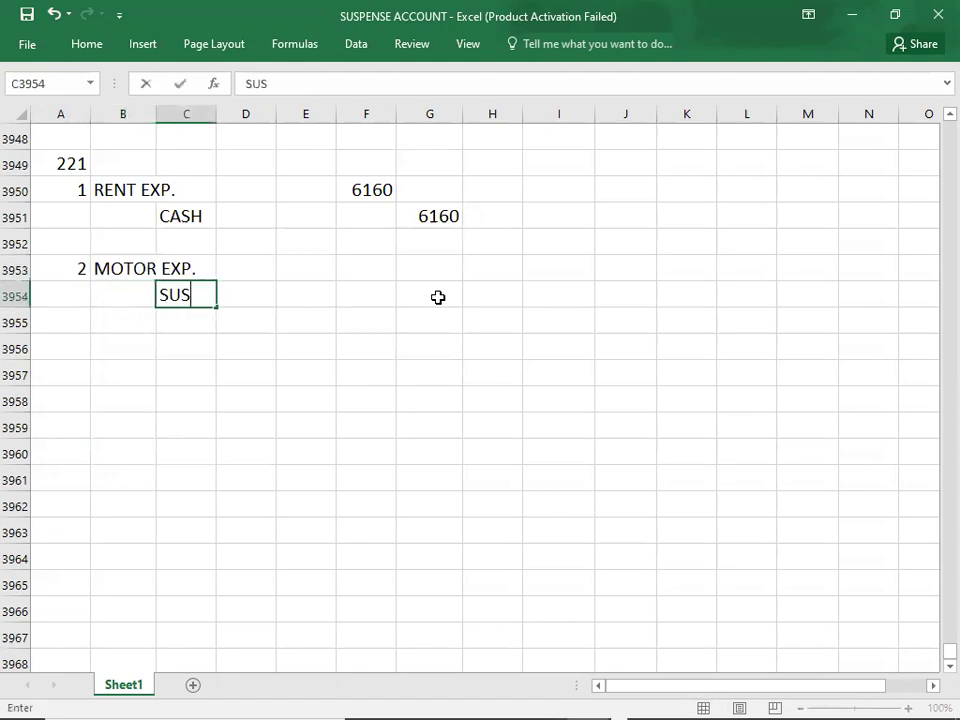
- Fill in error 2's amounts: a debit of 55360 in F3953 and a credit of 55360 in G3954
{"action": "key", "text": "Up"}
{"action": "key", "text": "Right"}
{"action": "key", "text": "Right"}
{"action": "key", "text": "Right"}
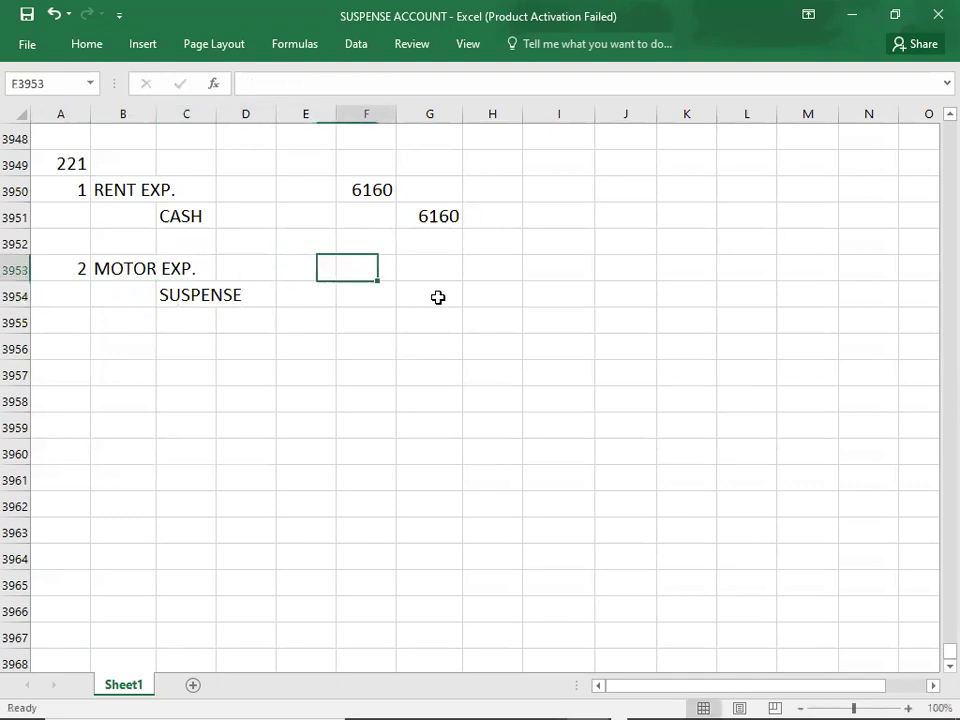
{"action": "key", "text": "alt+Tab"}
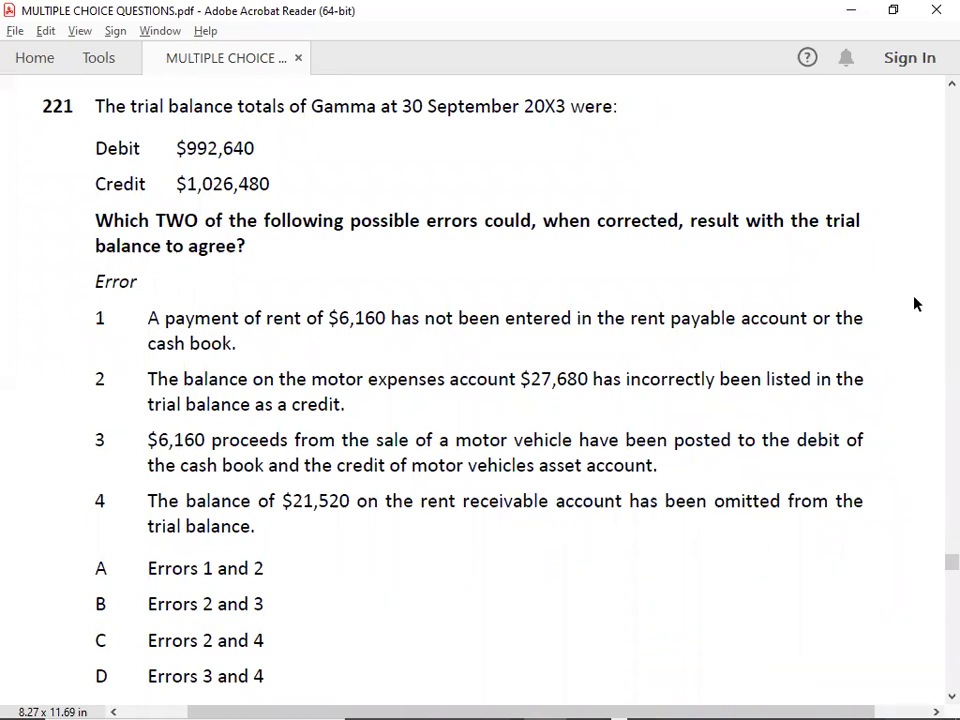
{"action": "key", "text": "alt+Tab"}
{"action": "type", "text": "55"}
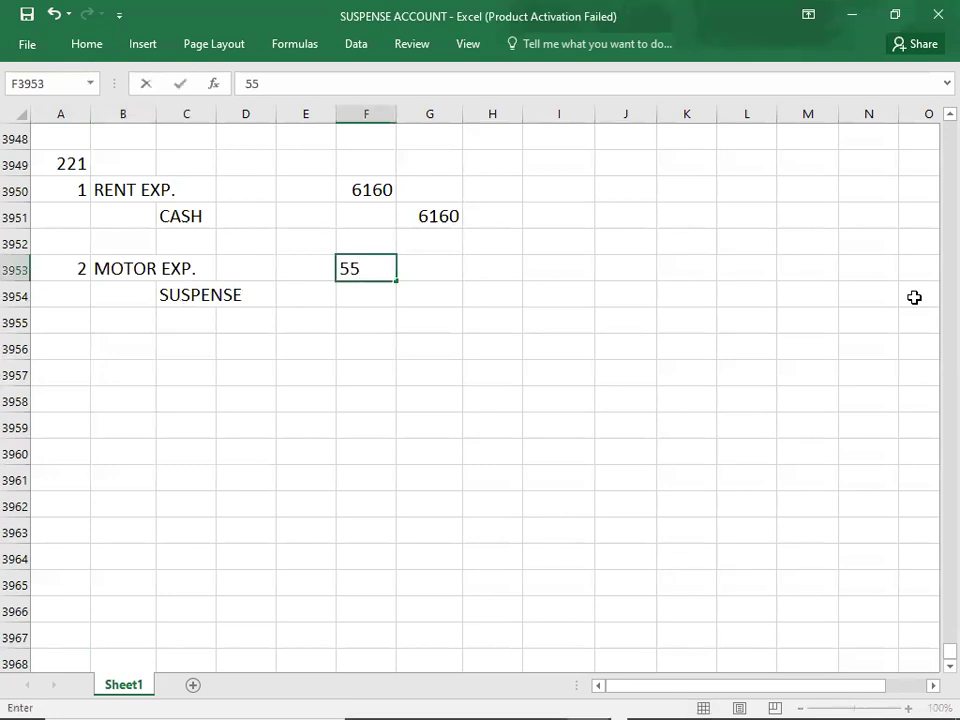
{"action": "type", "text": "360"}
{"action": "key", "text": "Return"}
{"action": "key", "text": "Tab"}
{"action": "type", "text": "55360"}
{"action": "key", "text": "Return"}
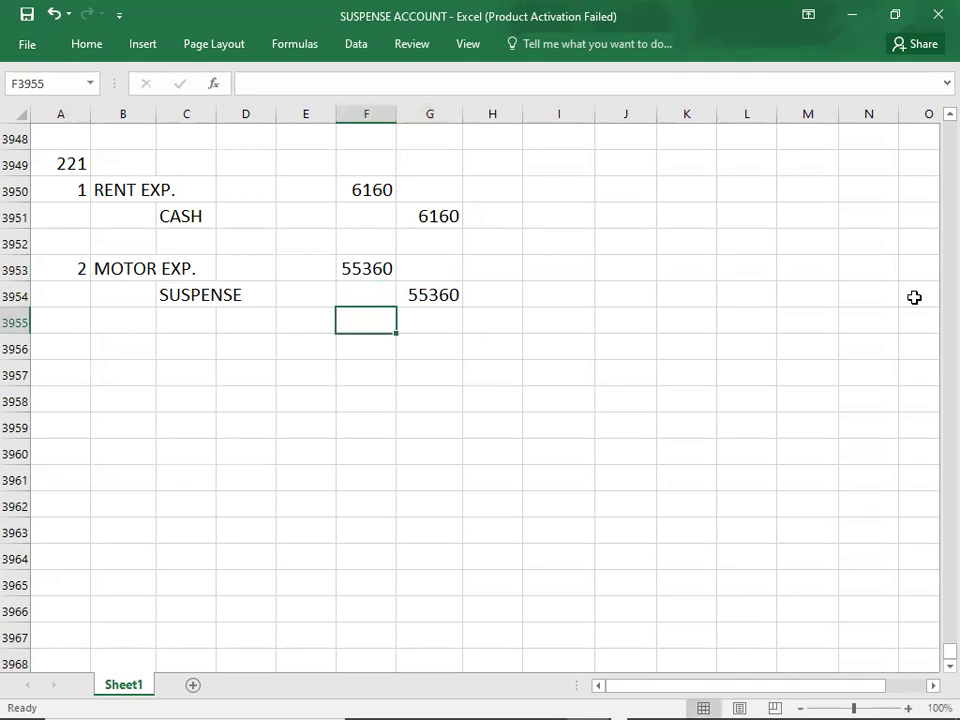
- Enter error number 3 in A3956, one blank row below the motor expense entry
{"action": "key", "text": "Down"}
{"action": "key", "text": "Left"}
{"action": "key", "text": "Left"}
{"action": "key", "text": "Left"}
{"action": "key", "text": "Left"}
{"action": "key", "text": "Left"}
{"action": "type", "text": "3"}
{"action": "key", "text": "Tab"}
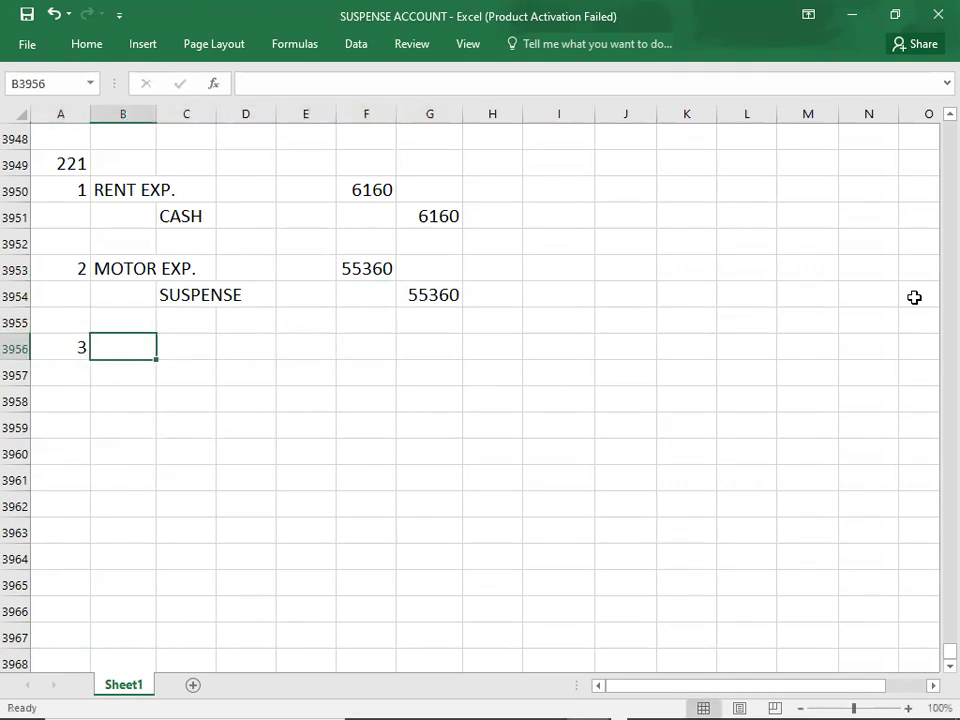
- Check error 3 in the PDF, and enter CASH in B3956 as its debit account and MOTOR VEHICLE in C3957 as its credit account
{"action": "key", "text": "alt+Tab"}
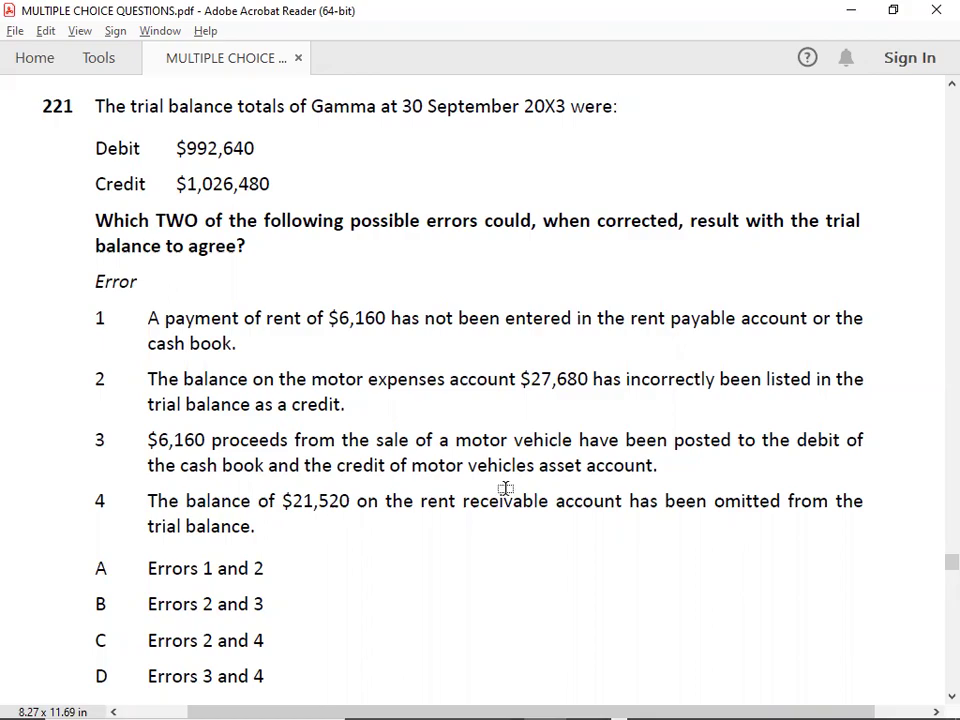
{"action": "key", "text": "alt+Tab"}
{"action": "type", "text": "CASH"}
{"action": "key", "text": "Return"}
{"action": "key", "text": "Right"}
{"action": "type", "text": "MOT"}
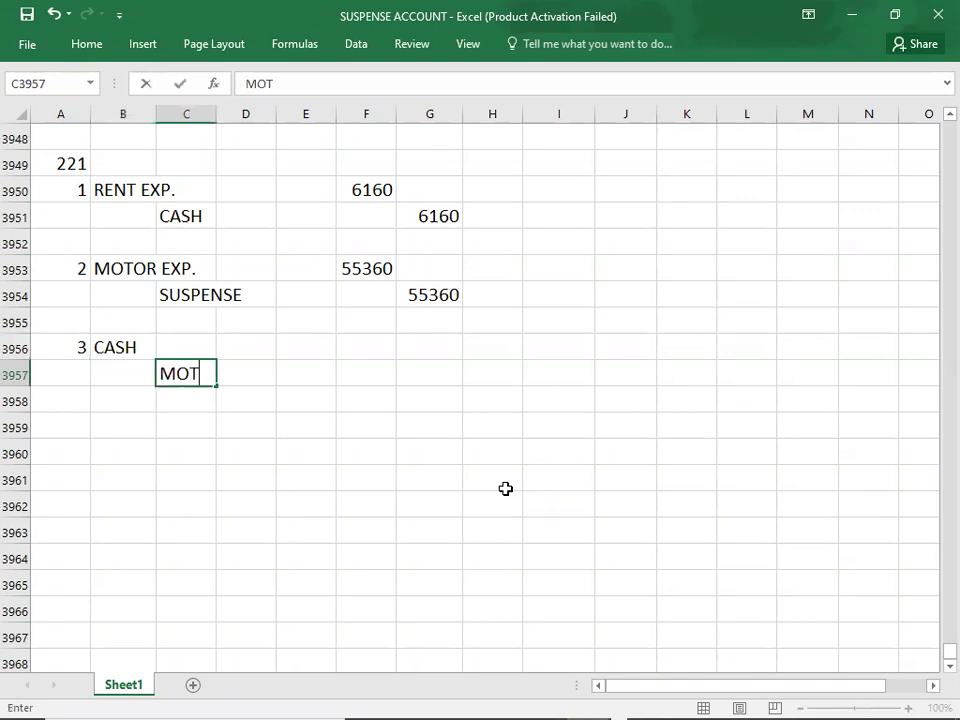
{"action": "type", "text": "OR VEHICL"}
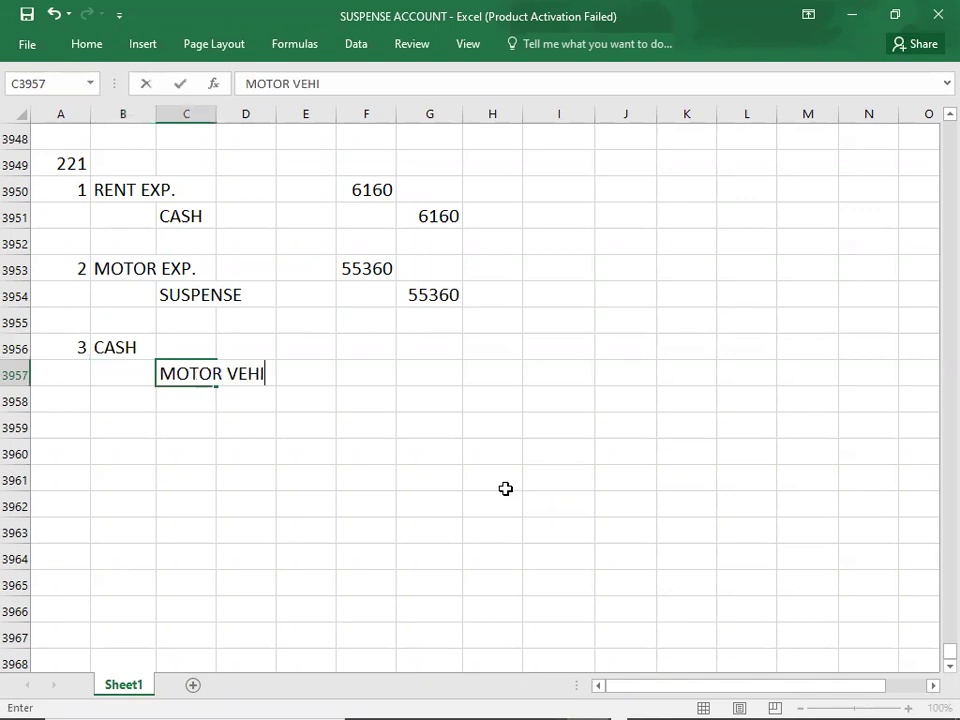
{"action": "key", "text": "BackSpace"}
{"action": "type", "text": "LE"}
- Fill in error 3's amounts: a debit of 6160 in F3956 and a credit of 6160 in G3957
{"action": "key", "text": "Up"}
{"action": "key", "text": "Right"}
{"action": "key", "text": "Right"}
{"action": "key", "text": "Right"}
{"action": "type", "text": "6160"}
{"action": "key", "text": "Return"}
{"action": "key", "text": "Right"}
{"action": "type", "text": "6160"}
{"action": "key", "text": "Return"}
- Enter error number 4 in A3959, one blank row below the motor vehicle entry
{"action": "key", "text": "Left"}
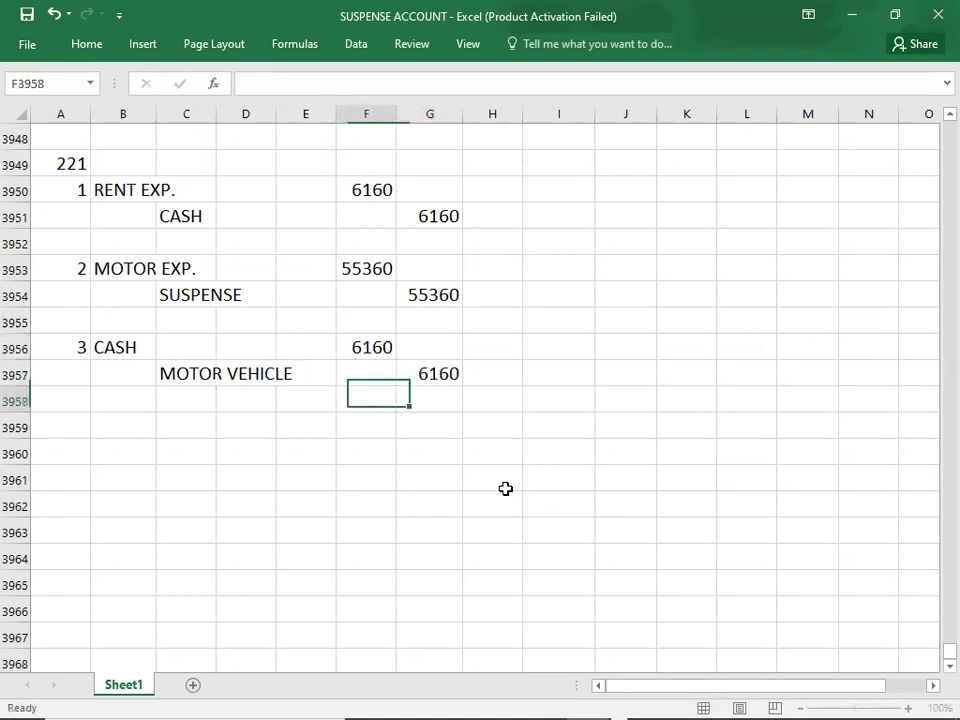
{"action": "left_click", "coordinate": [73, 418]}
{"action": "type", "text": "4"}
{"action": "key", "text": "Right"}
- Check error 4 in the PDF, and enter RENT PAYABLE in C3960 as its credit account and SUSPENSE in B3959 as its debit account
{"action": "key", "text": "alt+Tab"}
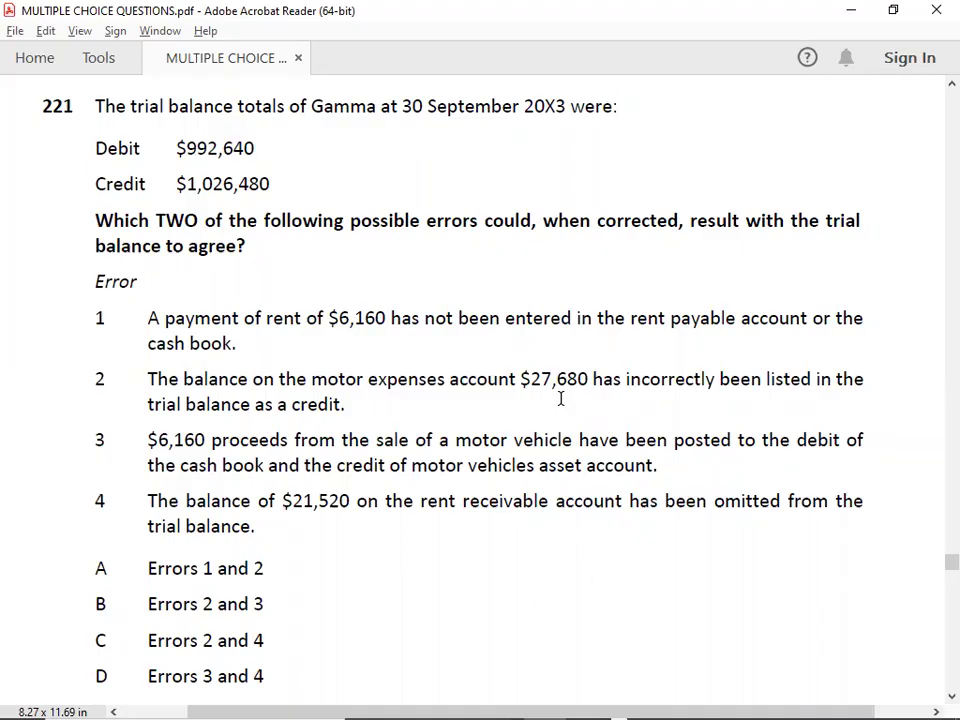
{"action": "scroll", "coordinate": [561, 399], "scroll_direction": "down", "scroll_amount": 1}
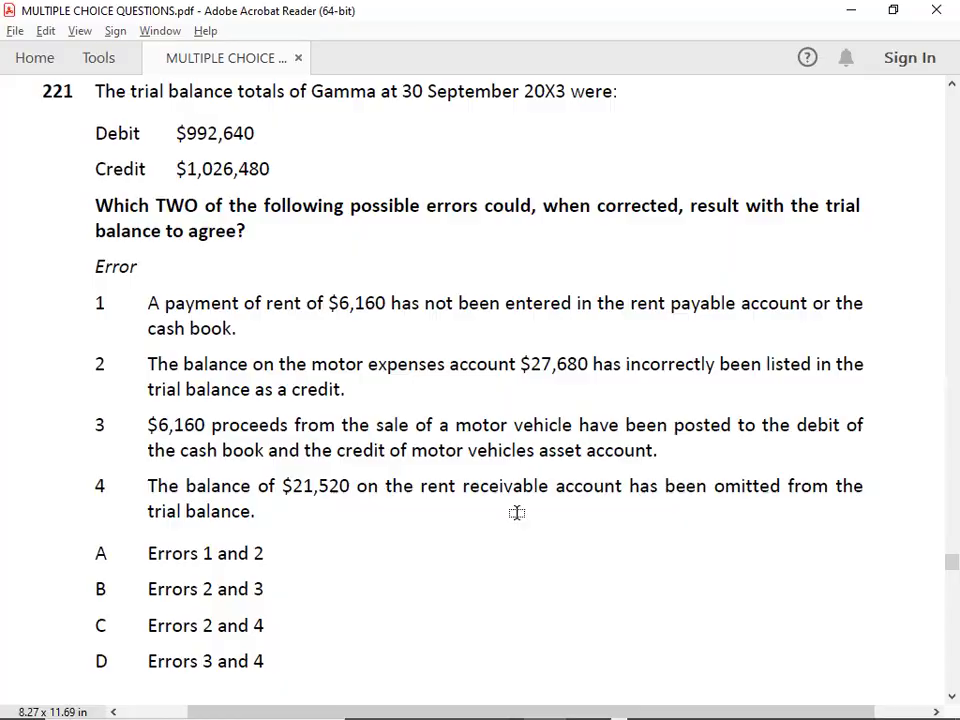
{"action": "key", "text": "alt+Tab"}
{"action": "key", "text": "Down"}
{"action": "key", "text": "Right"}
{"action": "type", "text": "R"}
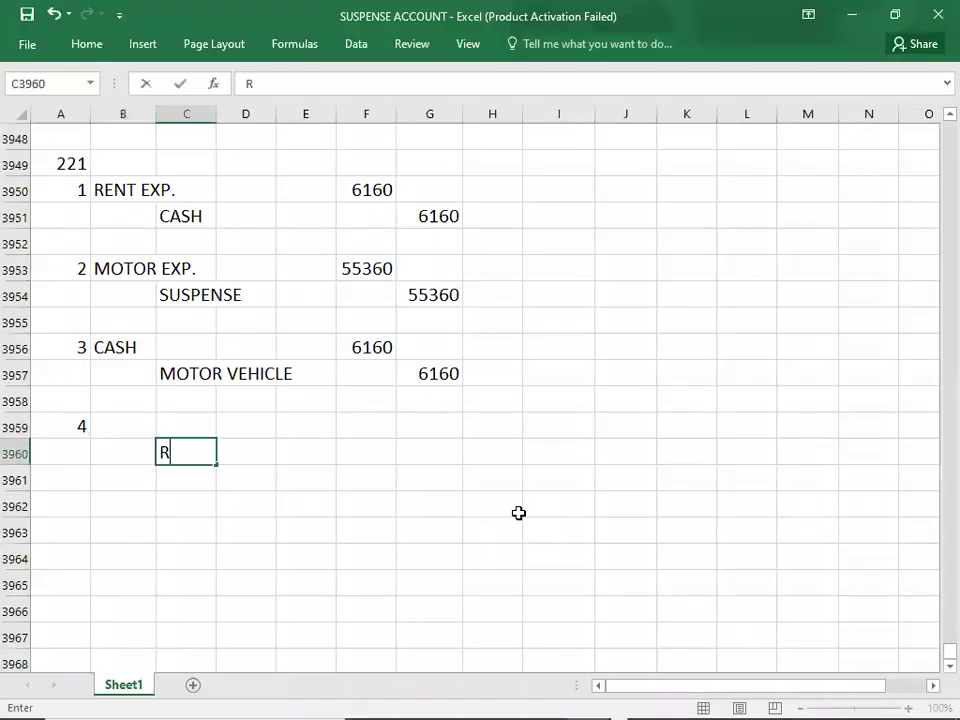
{"action": "type", "text": "ENT PAYABLE"}
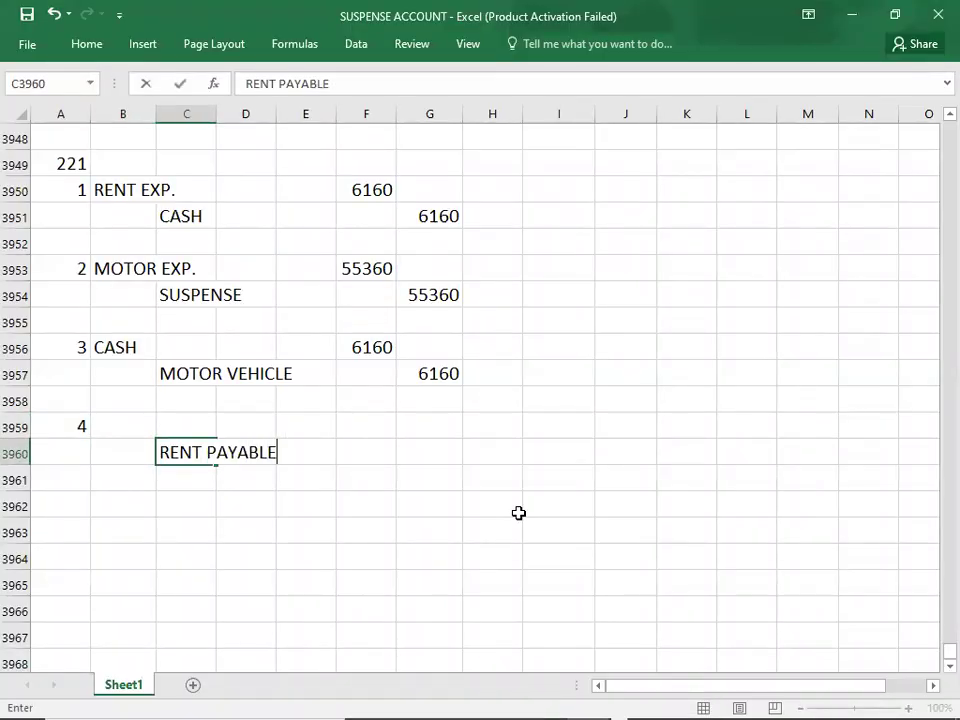
{"action": "key", "text": "Up"}
{"action": "key", "text": "Left"}
{"action": "type", "text": "SUS"}
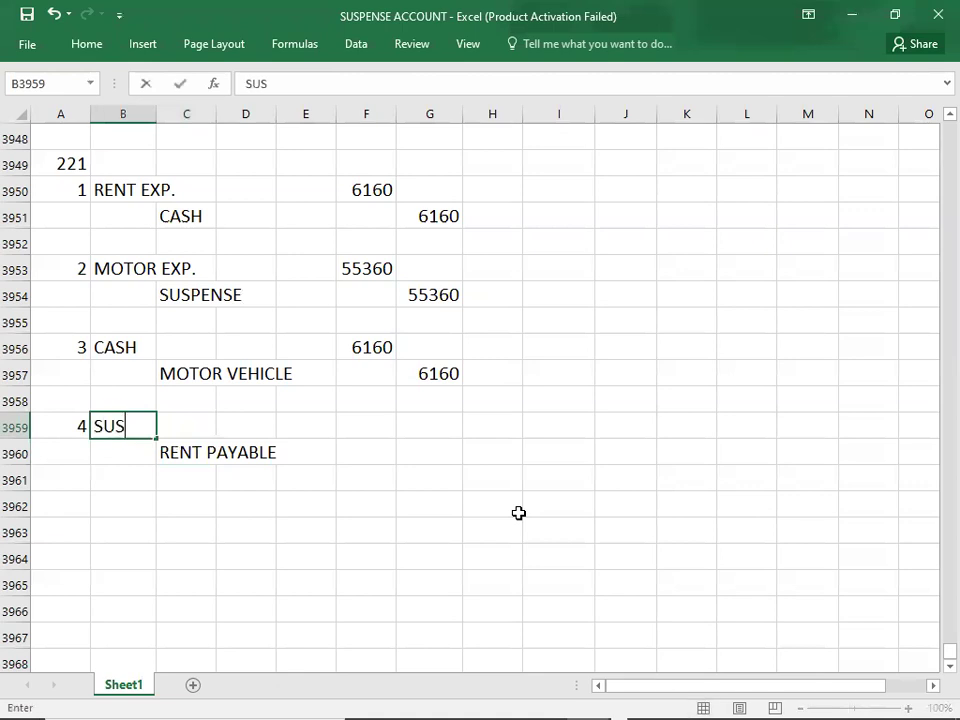
{"action": "type", "text": "PENSE"}
- Fill in error 4's amounts from the PDF: a debit of 21520 in F3959 and a credit of 21520 in G3960
{"action": "key", "text": "Right"}
{"action": "key", "text": "Right"}
{"action": "key", "text": "Right"}
{"action": "key", "text": "Right"}
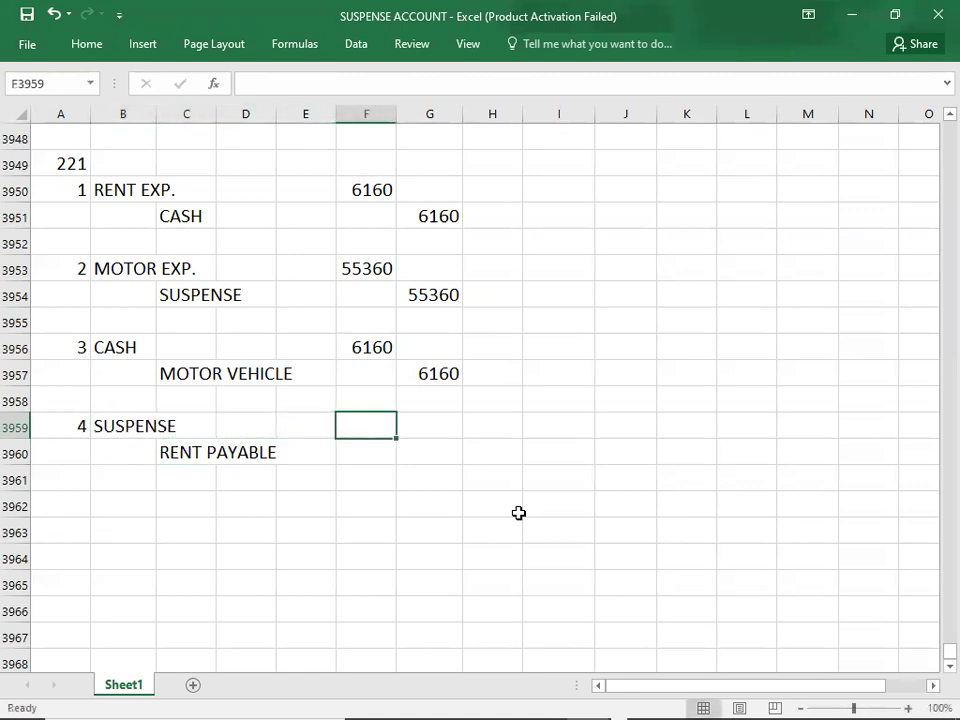
{"action": "type", "text": "27"}
{"action": "key", "text": "alt+Tab"}
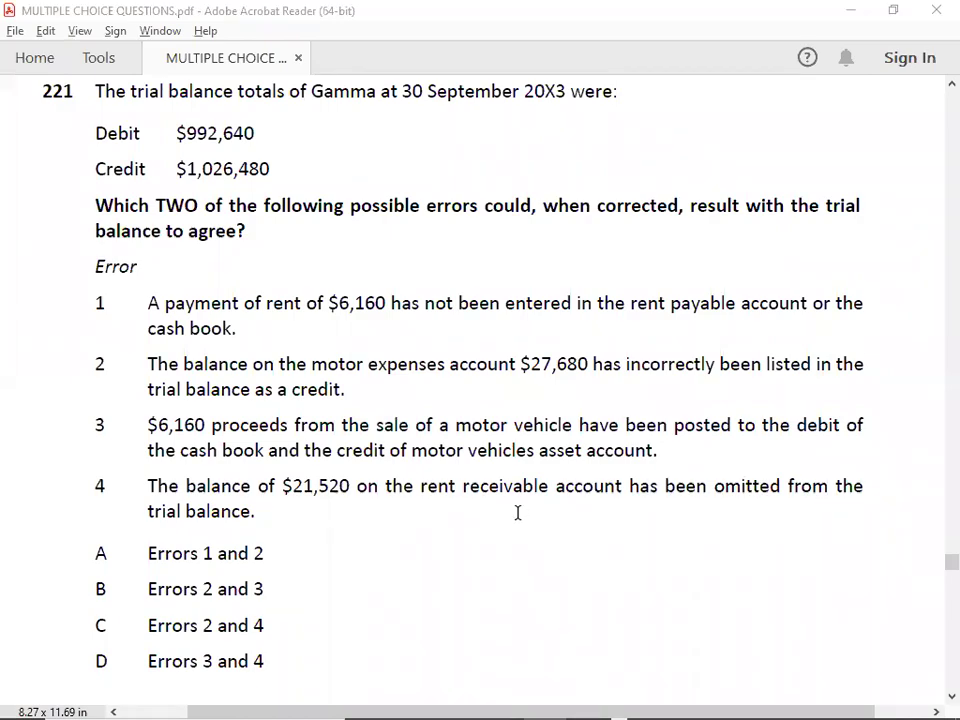
{"action": "key", "text": "alt+Tab"}
{"action": "type", "text": "21520"}
{"action": "key", "text": "Return"}
{"action": "key", "text": "Tab"}
{"action": "type", "text": "21520"}
{"action": "key", "text": "Return"}
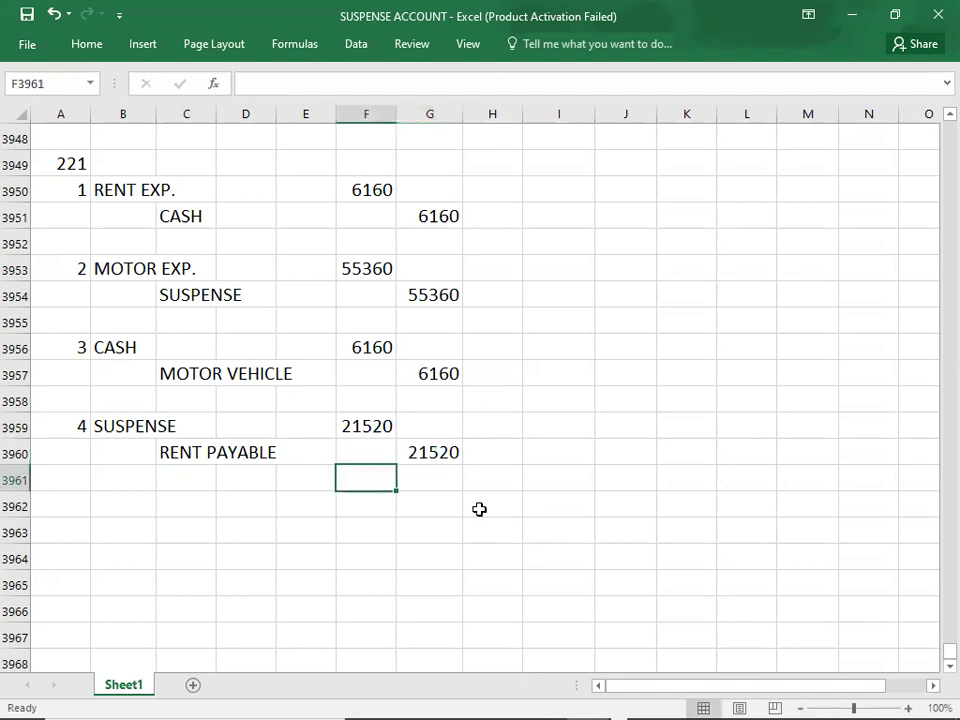
- Add a bottom border to I3950:N3950 as the top line of a T-account beside the journal entries
{"action": "left_click", "coordinate": [74, 496]}
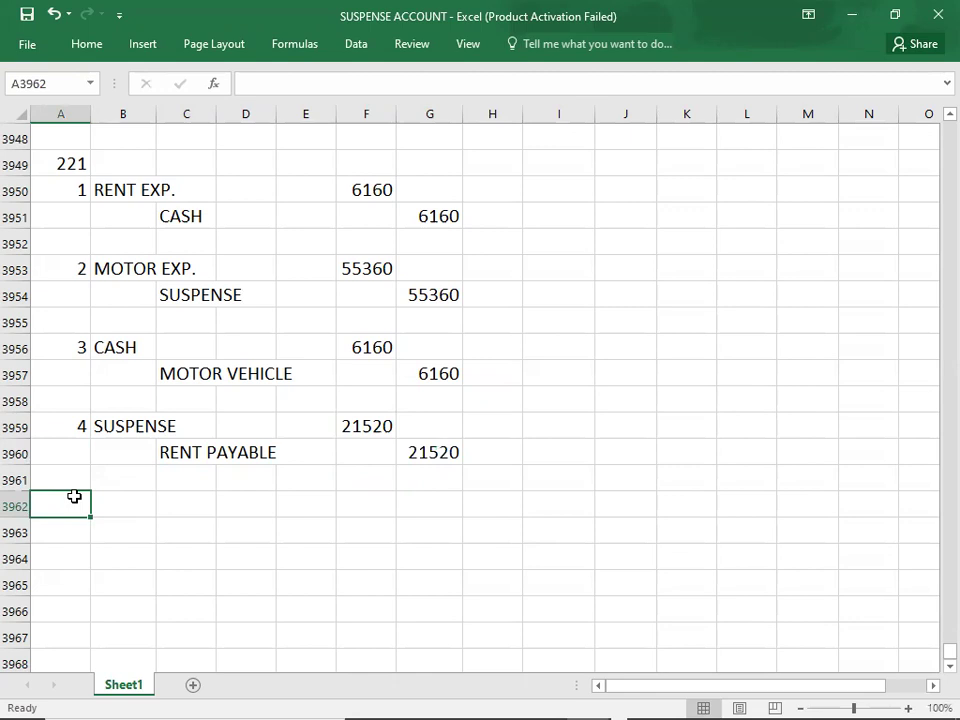
{"action": "left_click", "coordinate": [556, 194]}
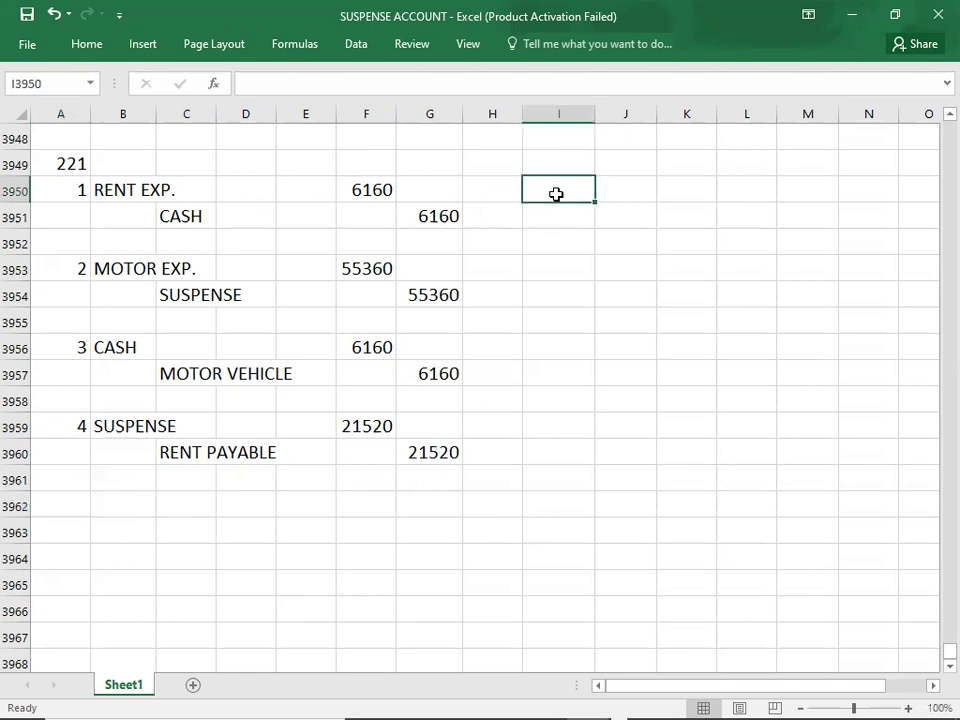
{"action": "key", "text": "shift+Right"}
{"action": "key", "text": "shift+Right"}
{"action": "key", "text": "shift+Right"}
{"action": "key", "text": "shift+Right"}
{"action": "key", "text": "shift+Right"}
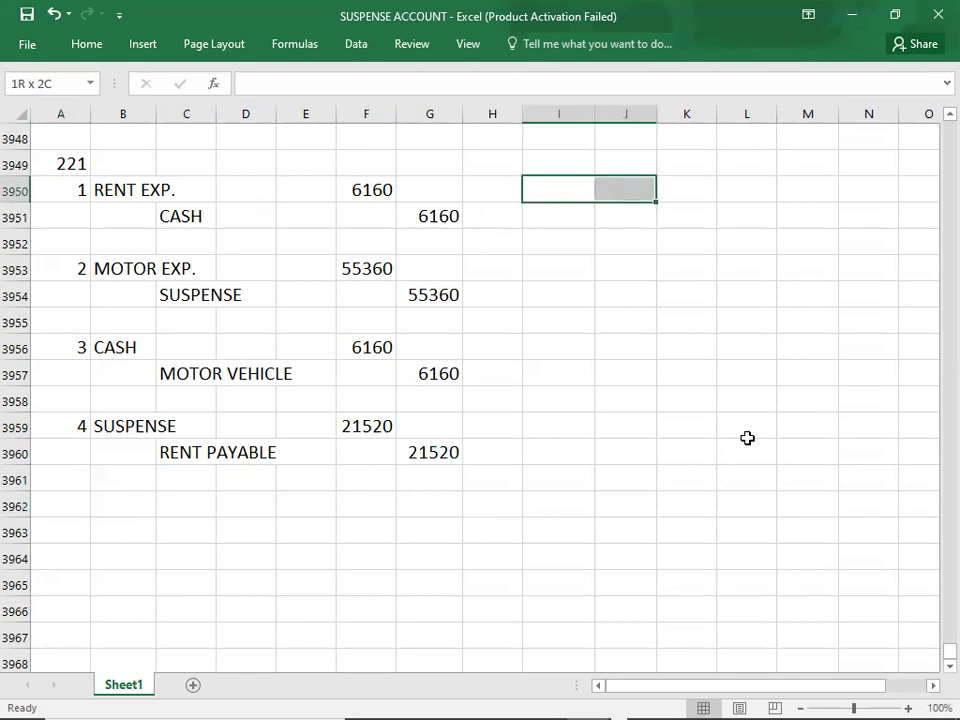
{"action": "left_click", "coordinate": [86, 43]}
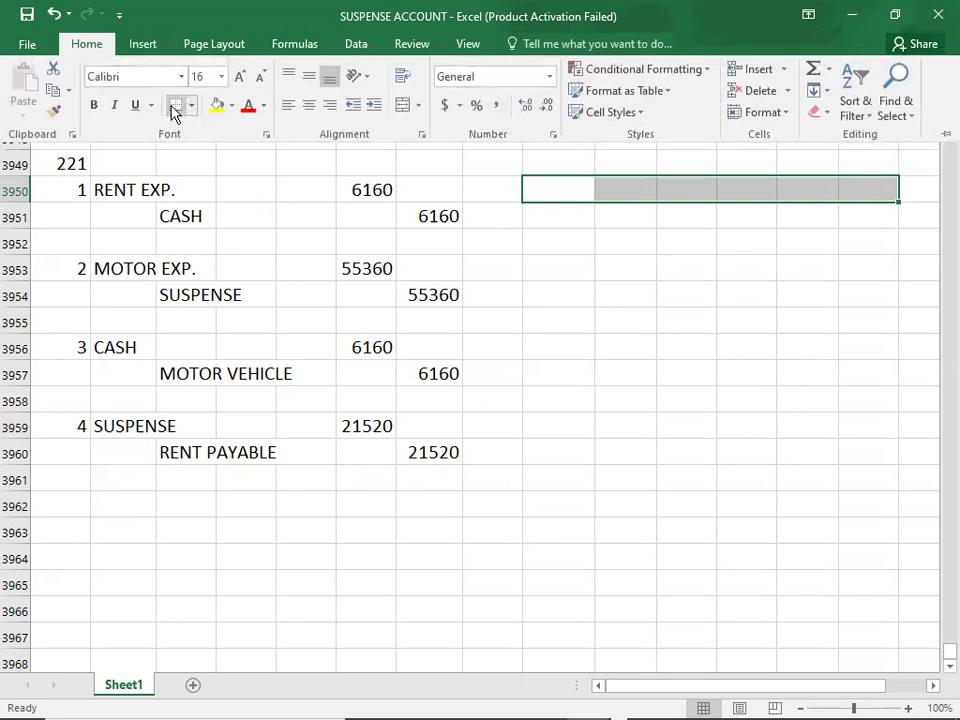
{"action": "left_click", "coordinate": [730, 233]}
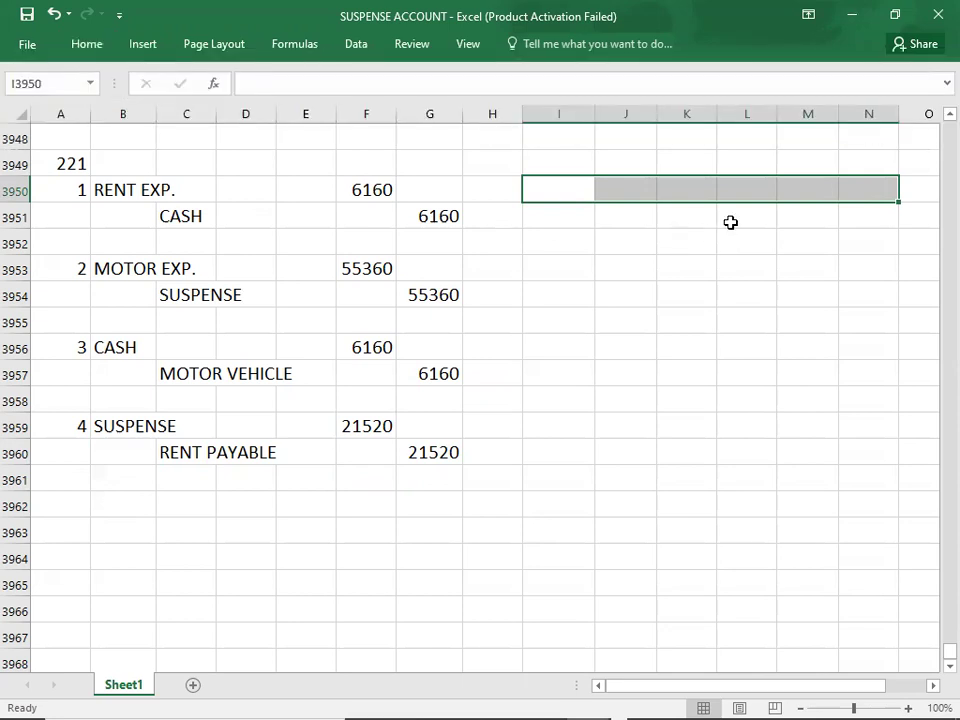
- Add a left border to L3951:L3955 as the T-account's vertical divider
{"action": "left_click", "coordinate": [730, 220]}
{"action": "key", "text": "shift+Down"}
{"action": "key", "text": "shift+Down"}
{"action": "key", "text": "shift+Down"}
{"action": "key", "text": "shift+Down"}
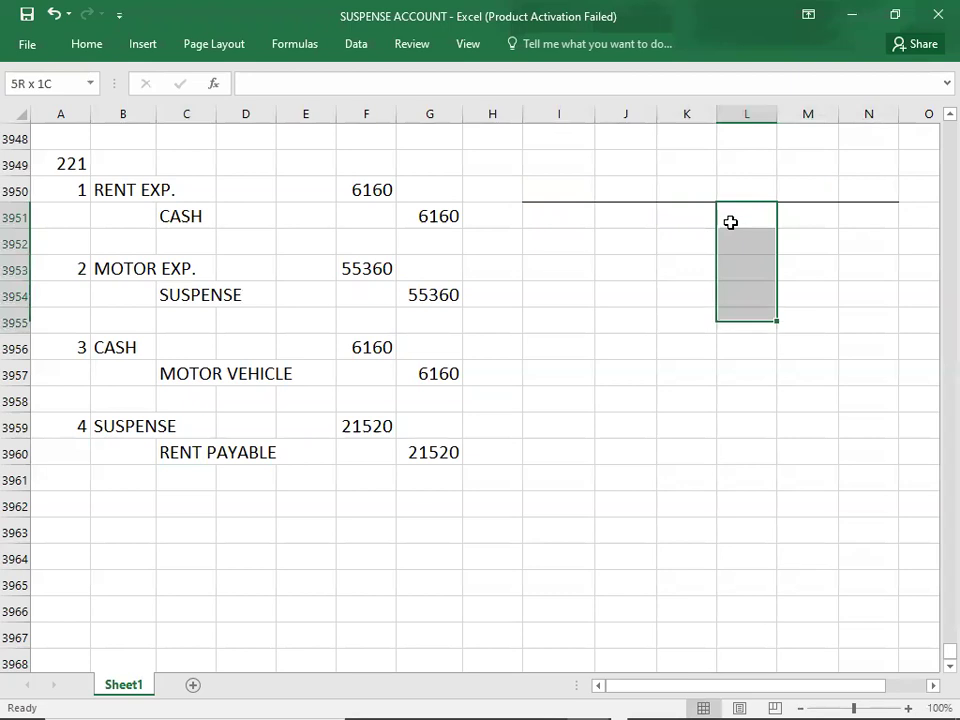
{"action": "left_click", "coordinate": [87, 44]}
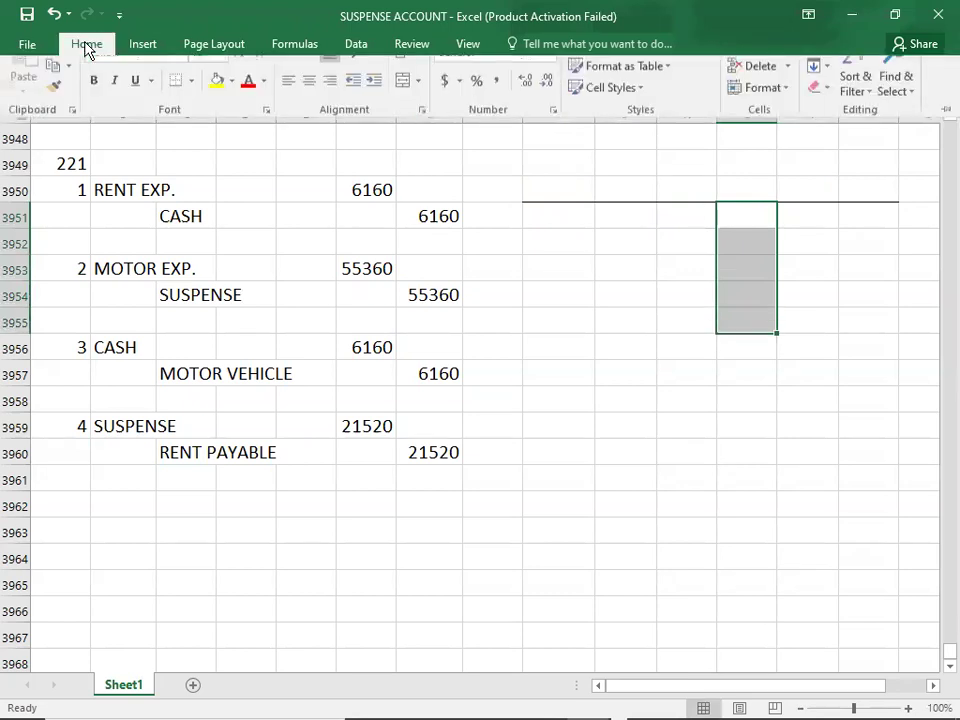
{"action": "left_click", "coordinate": [191, 105]}
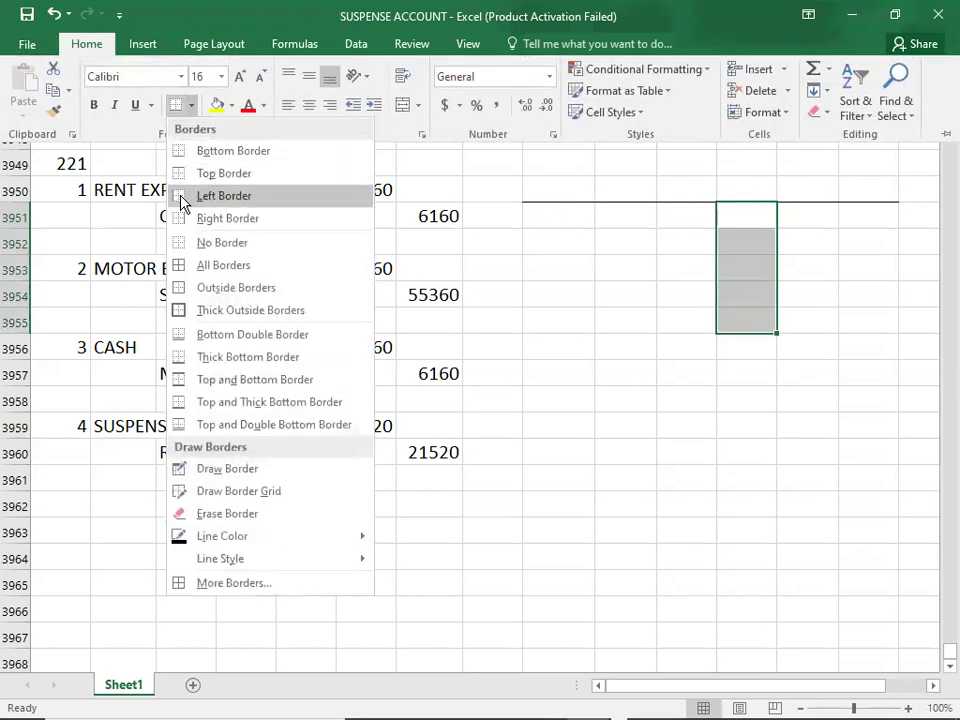
{"action": "left_click", "coordinate": [184, 196]}
- Title the T-account SUSPENSE in K3950
{"action": "left_click", "coordinate": [672, 193]}
{"action": "left_click", "coordinate": [675, 188]}
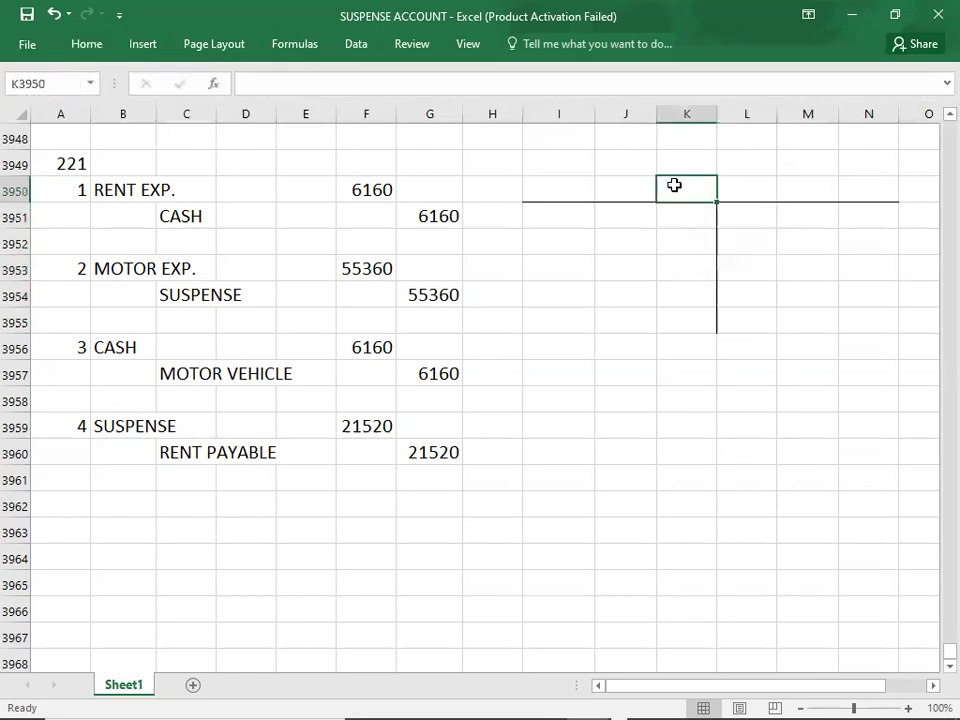
{"action": "type", "text": "SUSPENSE"}
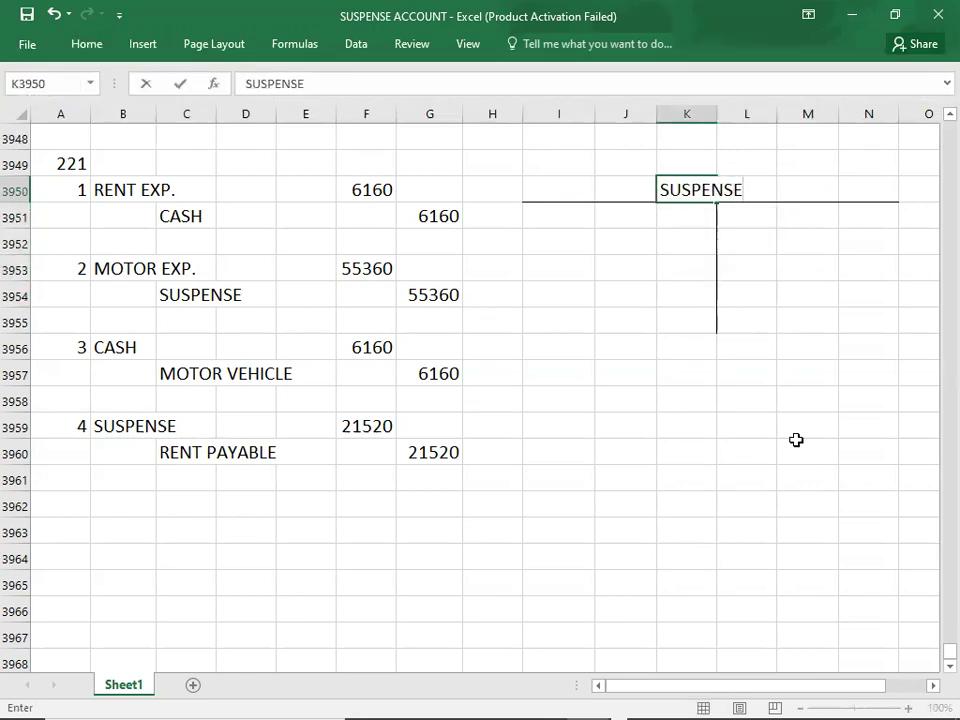
{"action": "key", "text": "Return"}
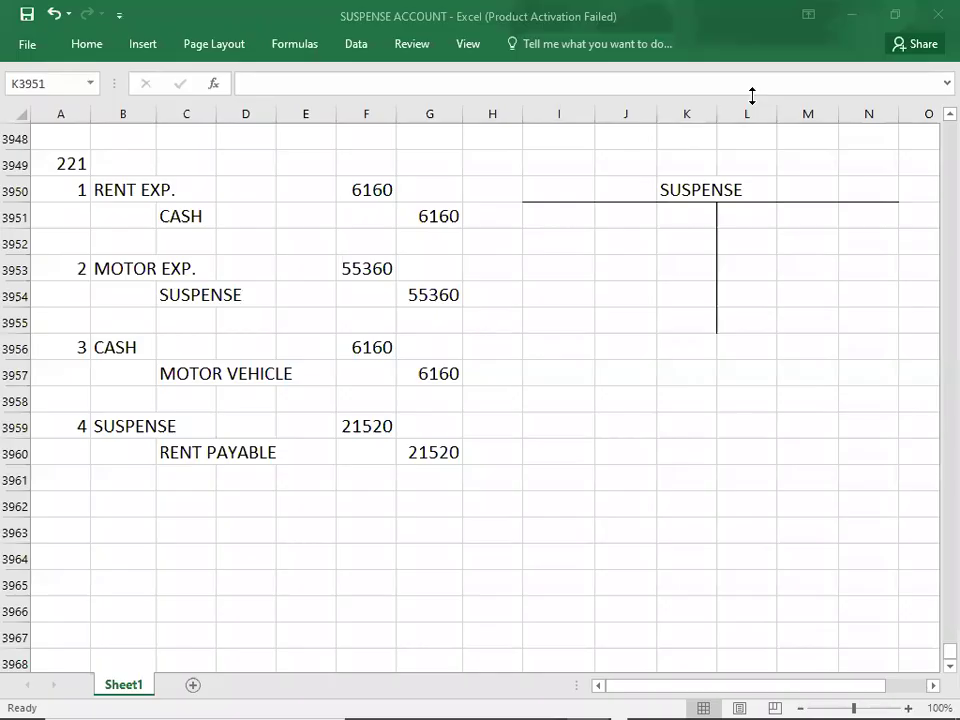
- Check question 221's trial balance totals in the PDF, and enter the opening balance as BAL. in J3951 with 33840 in K3951
{"action": "left_click", "coordinate": [752, 95]}
{"action": "key", "text": "alt+Tab"}
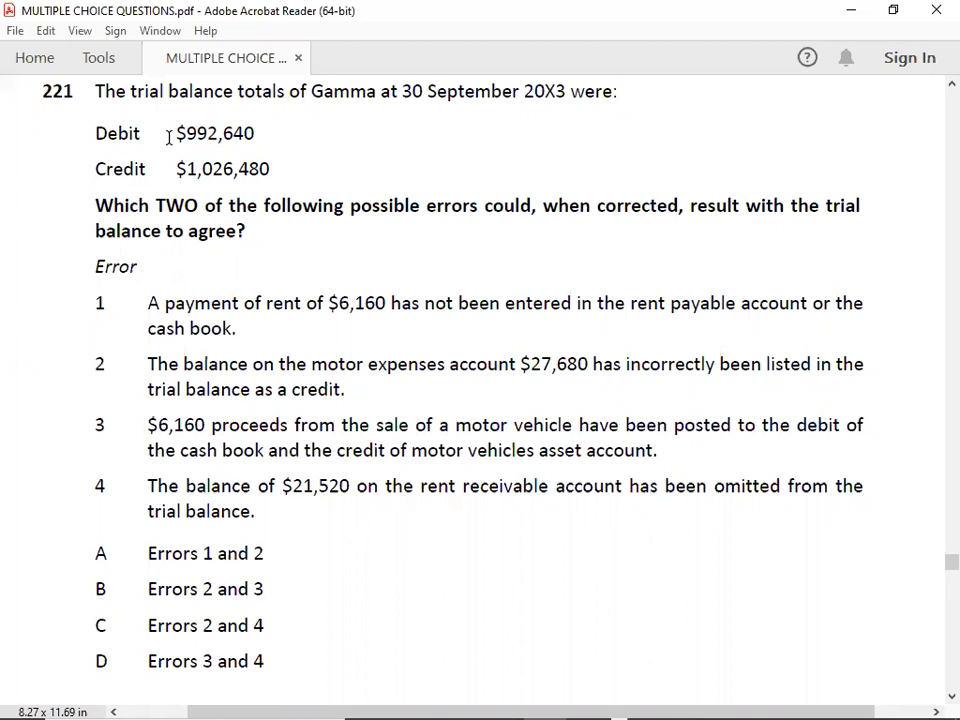
{"action": "key", "text": "alt+Tab"}
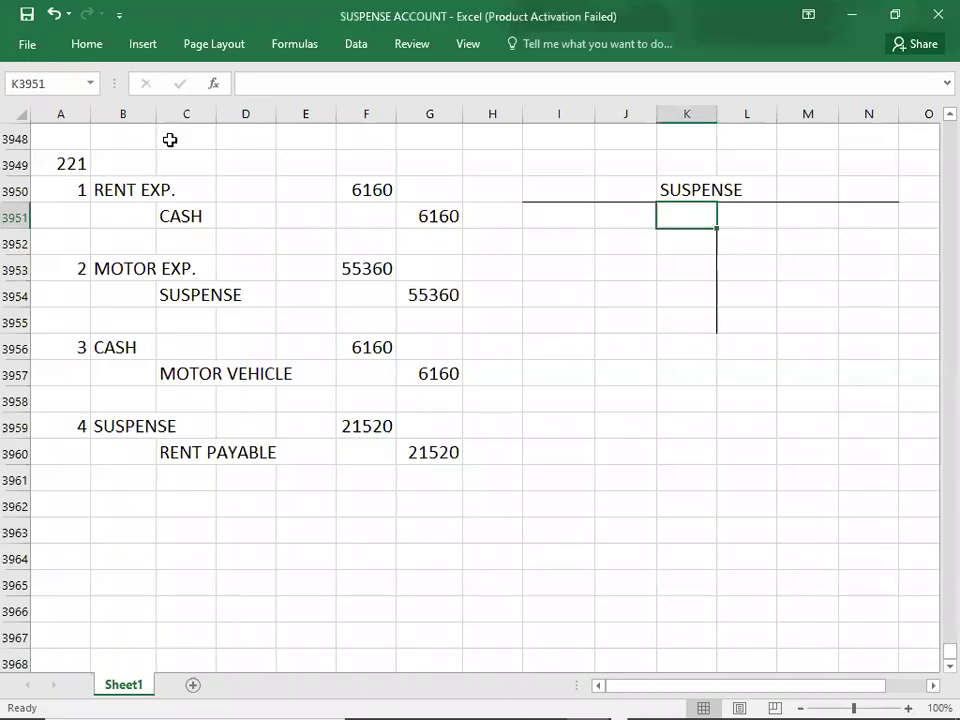
{"action": "left_click", "coordinate": [618, 218]}
{"action": "type", "text": "BAL."}
{"action": "key", "text": "Tab"}
{"action": "type", "text": "33"}
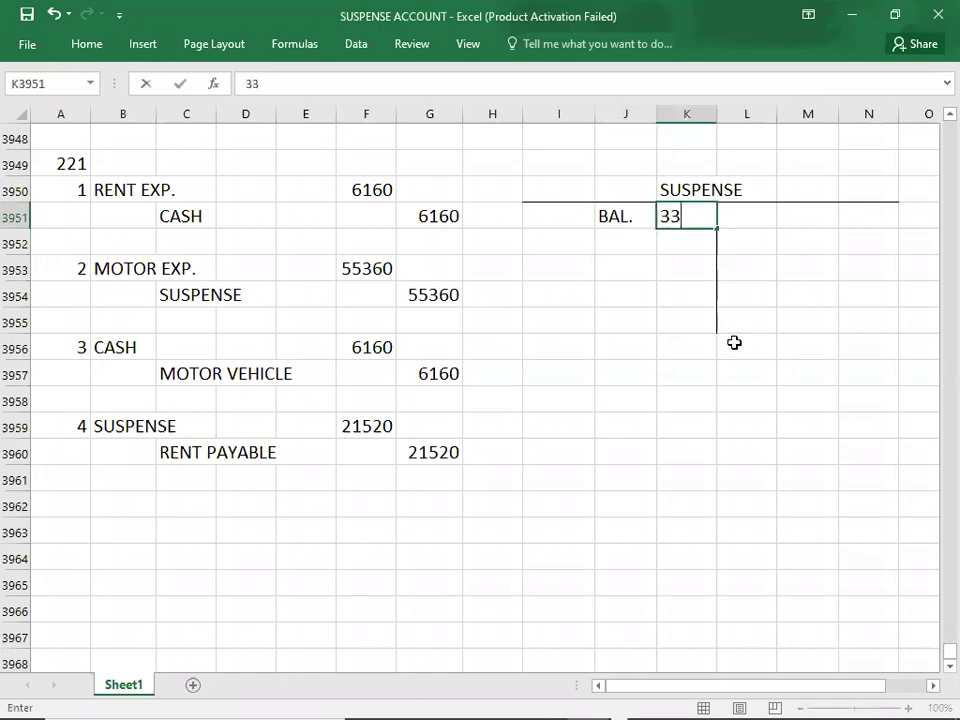
{"action": "type", "text": "840"}
{"action": "key", "text": "Return"}
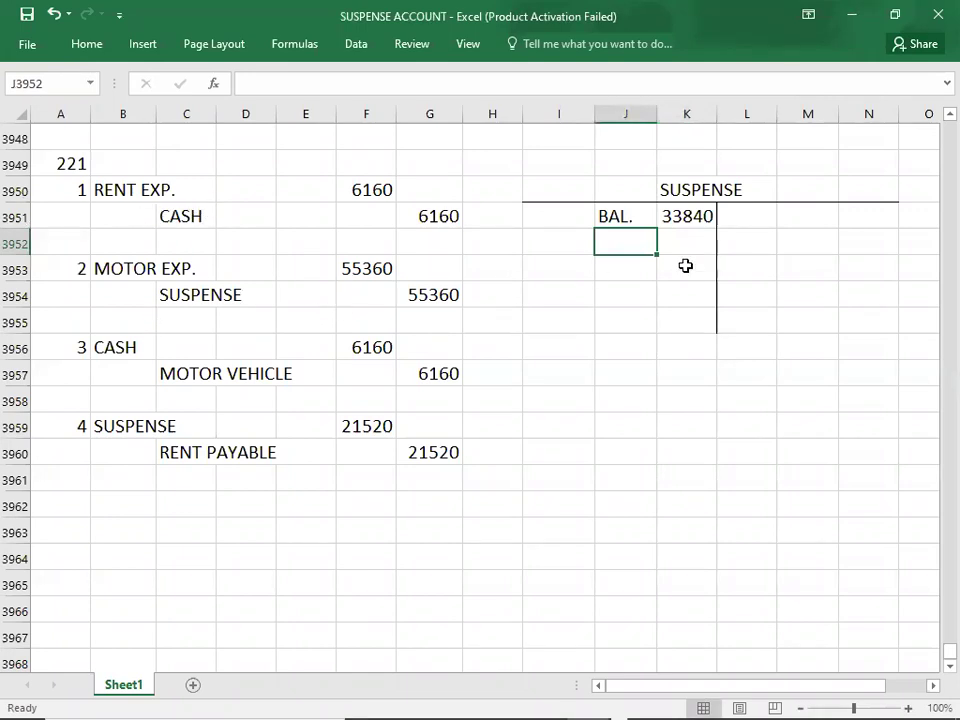
- Post the corrections to the suspense T-account: 55360 on the credit side in N3951 and 21520 on the debit side in K3952
{"action": "left_click", "coordinate": [884, 213]}
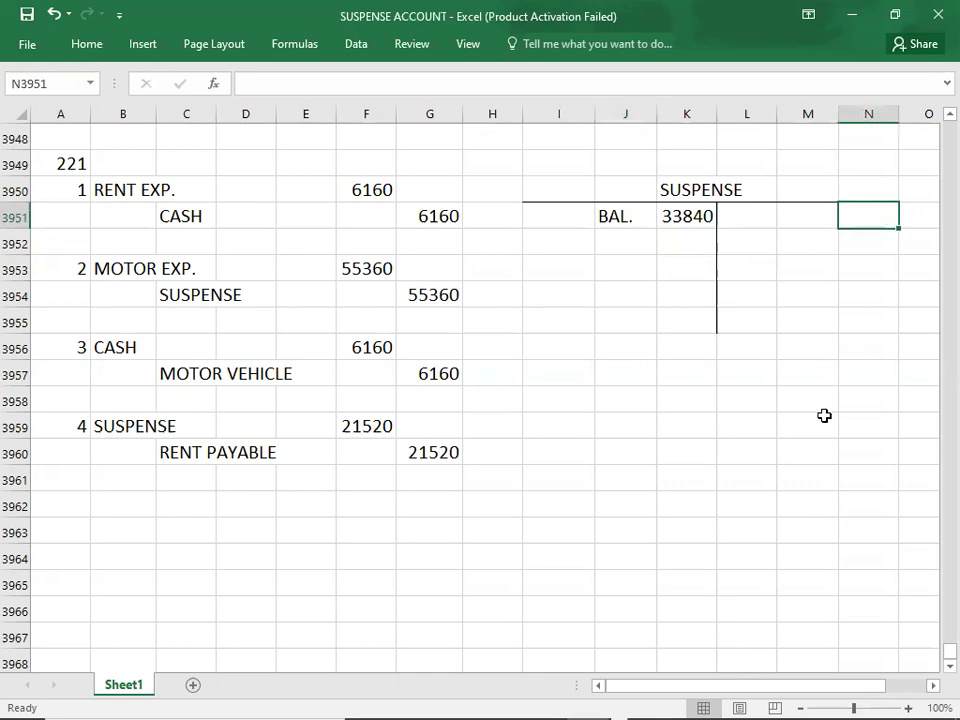
{"action": "type", "text": "55360"}
{"action": "key", "text": "Return"}
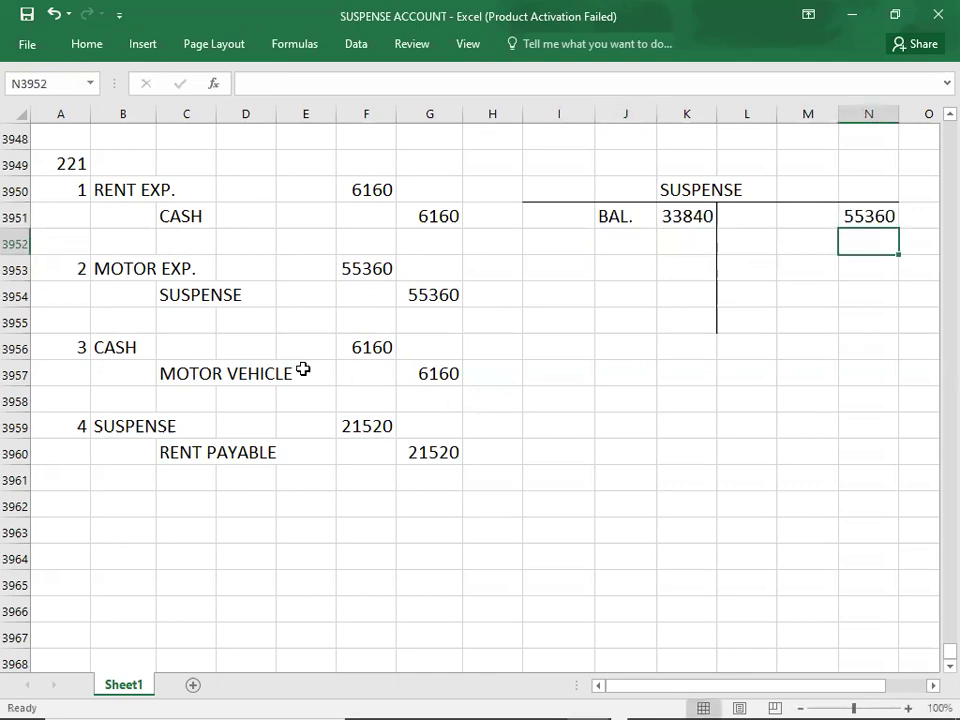
{"action": "left_click", "coordinate": [674, 243]}
{"action": "type", "text": "21520"}
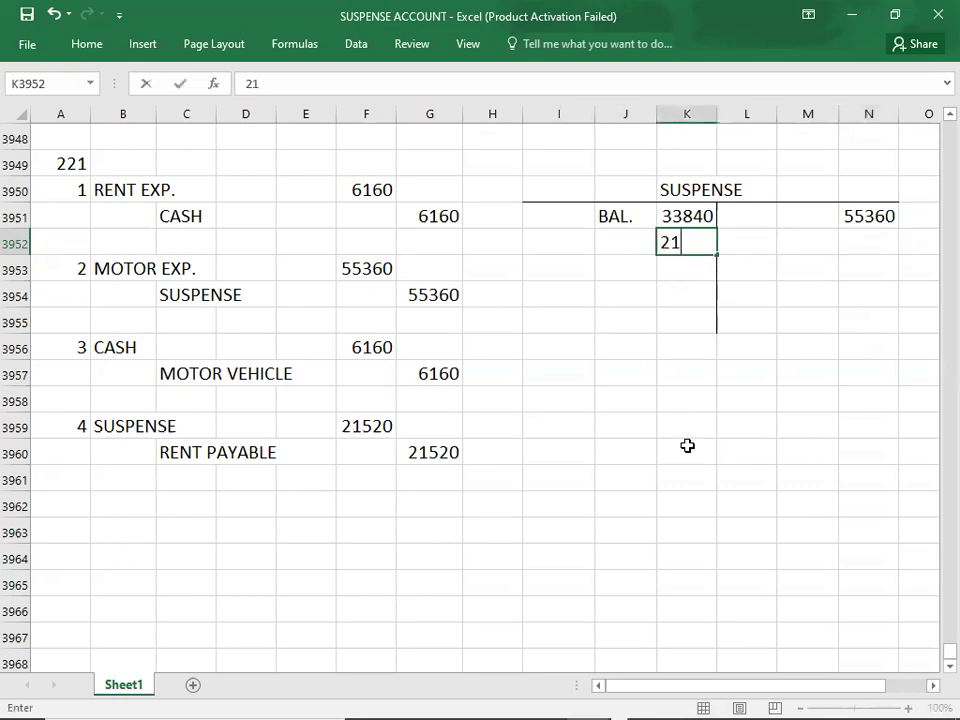
{"action": "key", "text": "Return"}
- Give N3953 a top and double bottom border and enter 55360 there as the credit side total
{"action": "key", "text": "Right"}
{"action": "key", "text": "Right"}
{"action": "key", "text": "Right"}
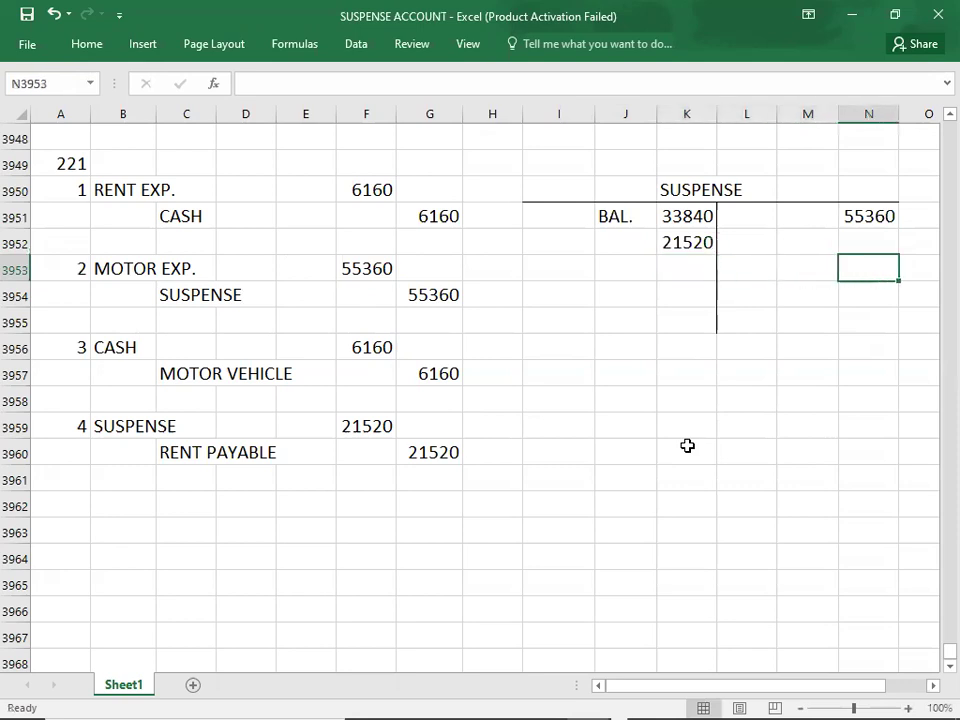
{"action": "left_click", "coordinate": [86, 44]}
{"action": "left_click", "coordinate": [192, 105]}
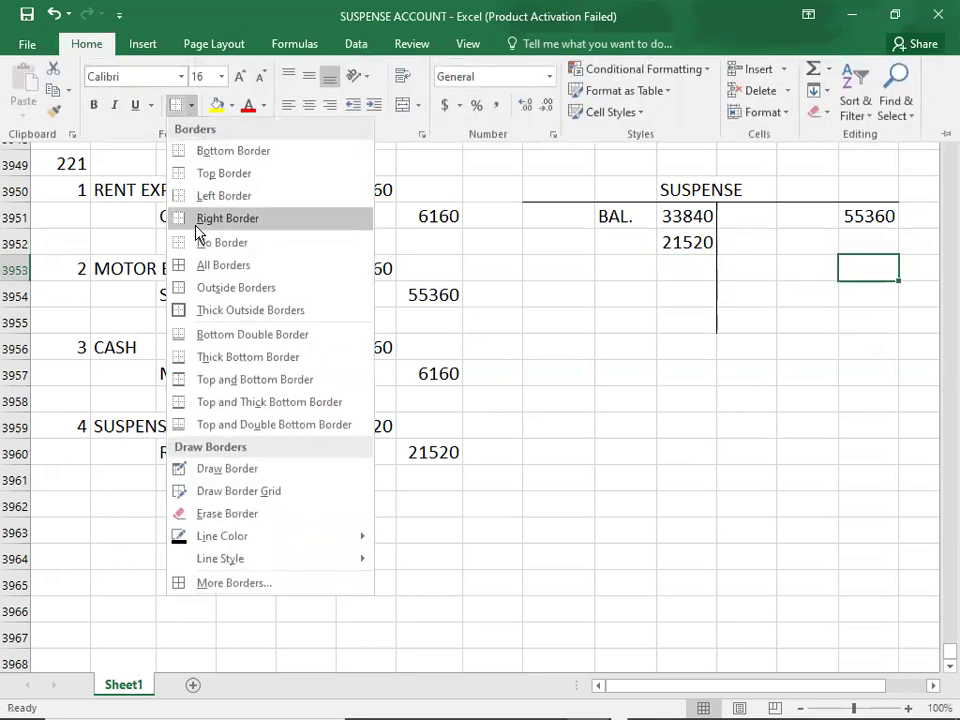
{"action": "left_click", "coordinate": [184, 424]}
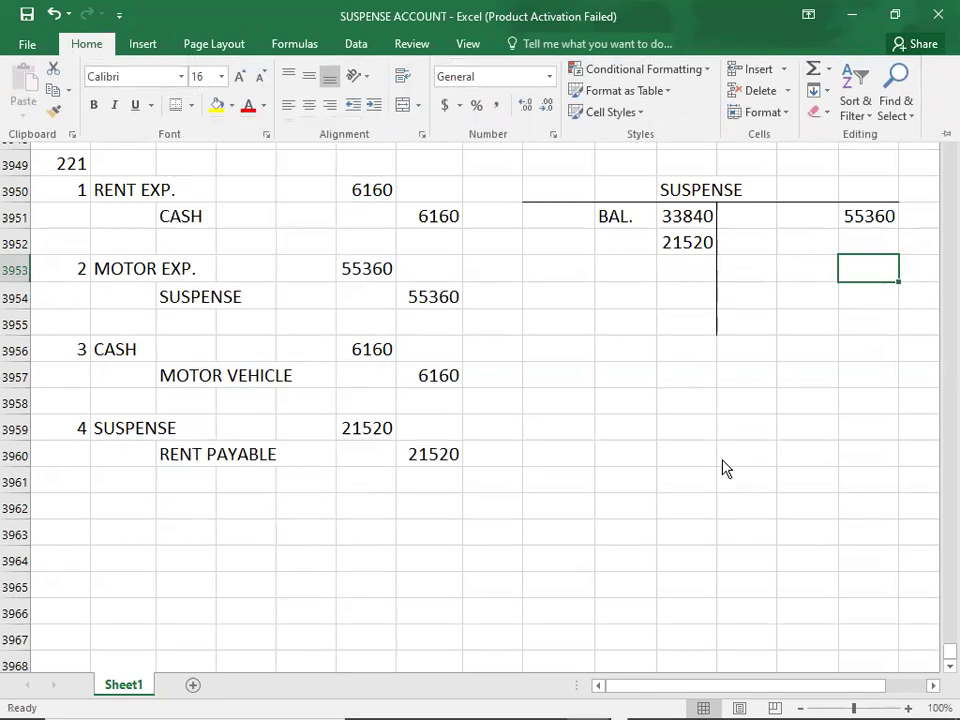
{"action": "type", "text": "55360"}
- Apply the same top and double bottom border to K3953 for the debit side total
{"action": "key", "text": "Left"}
{"action": "key", "text": "Left"}
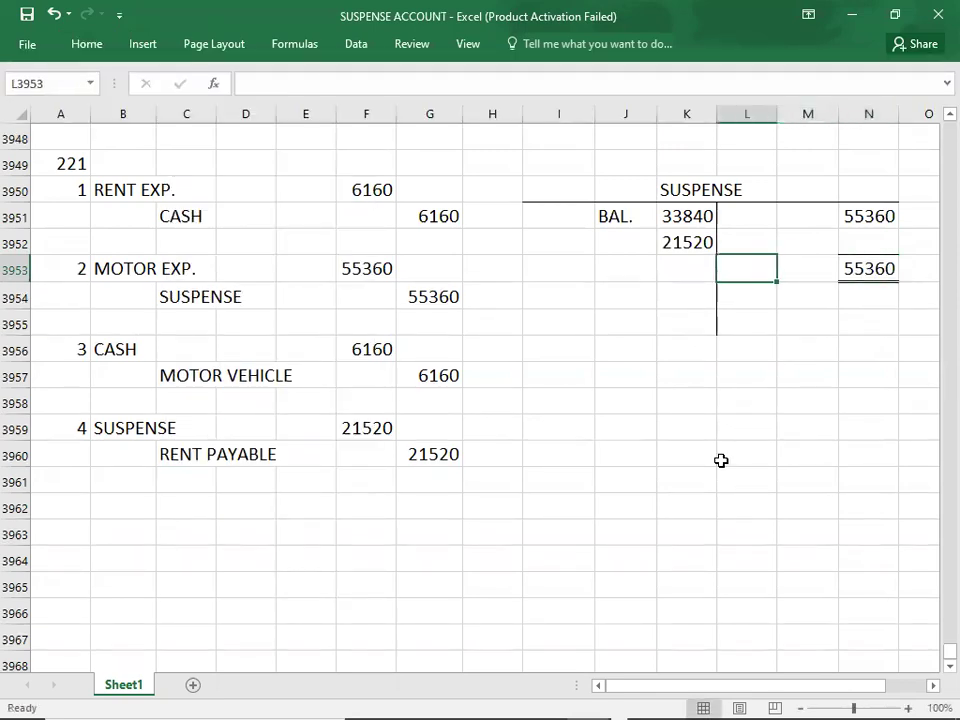
{"action": "key", "text": "Left"}
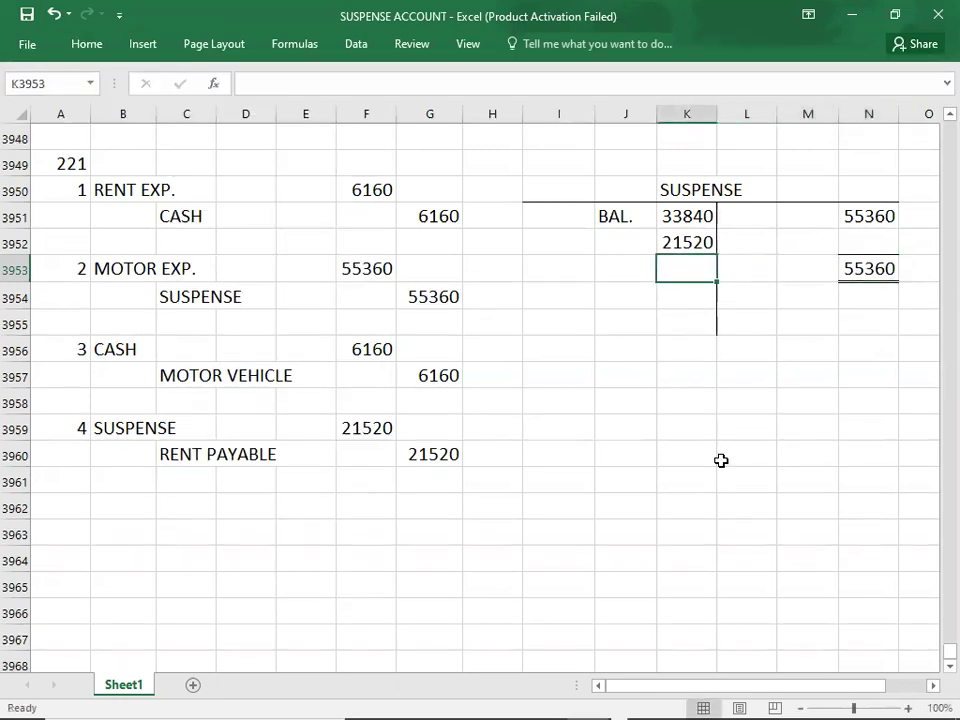
{"action": "left_click", "coordinate": [88, 50]}
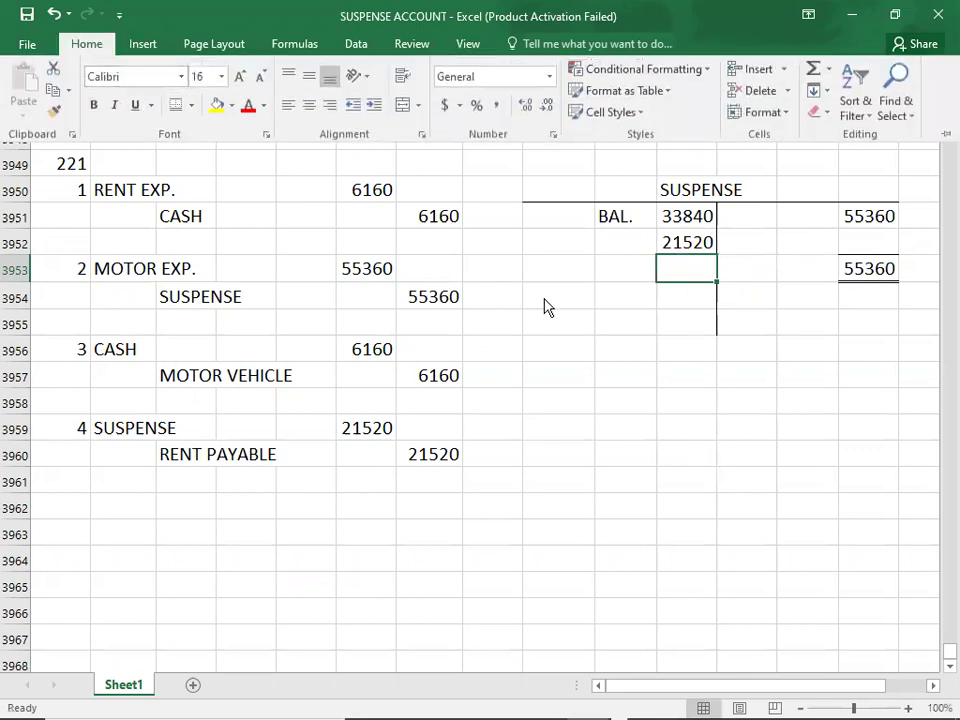
{"action": "left_click", "coordinate": [677, 215]}
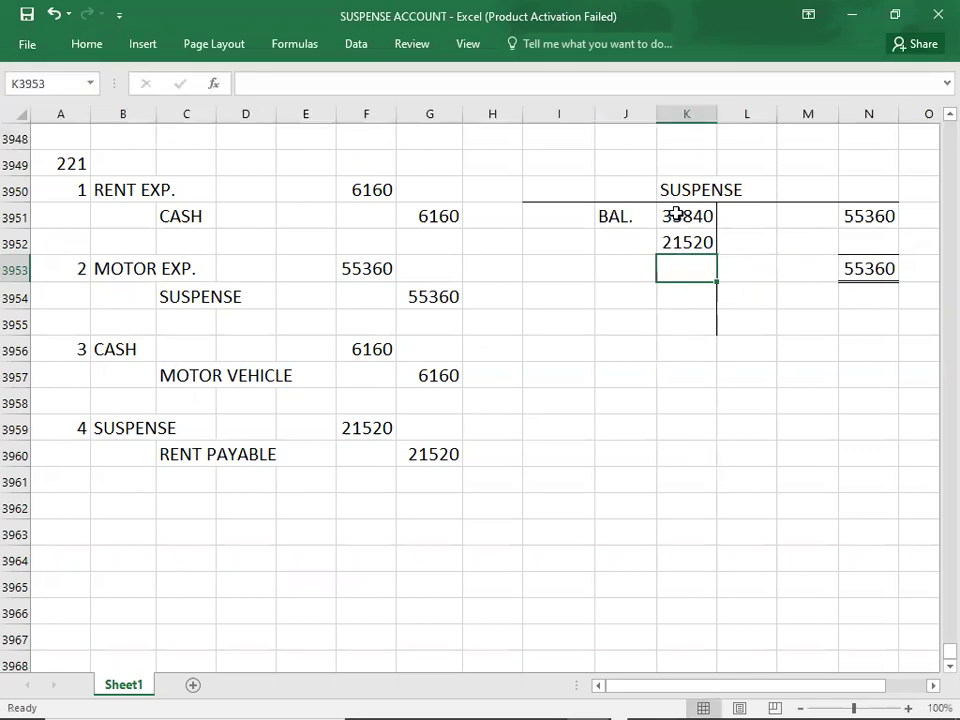
- Check the sum of the suspense account's debit entries in K3951:K3952 and enter 55360 in K3953 as the total
{"action": "left_click", "coordinate": [677, 215]}
{"action": "key", "text": "shift+Down"}
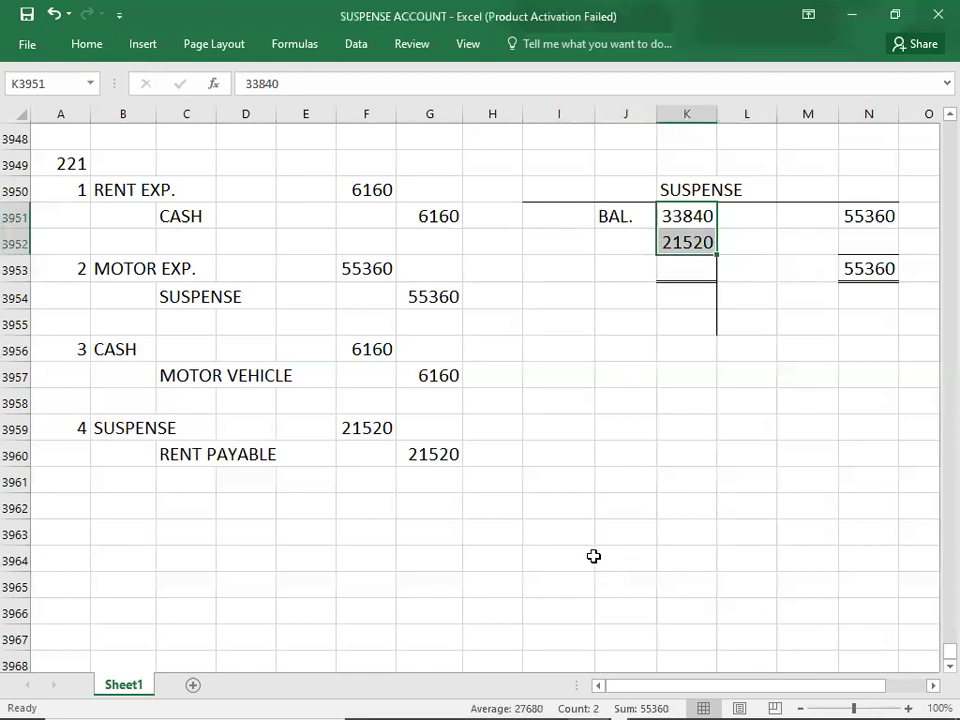
{"action": "left_click", "coordinate": [675, 268]}
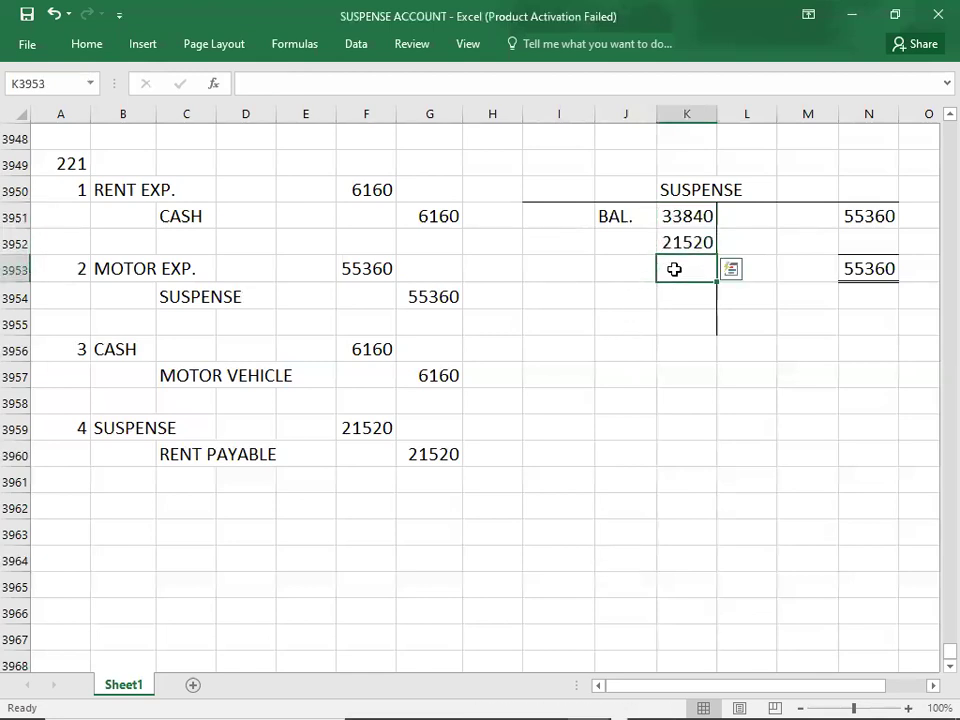
{"action": "type", "text": "55360"}
{"action": "key", "text": "Return"}
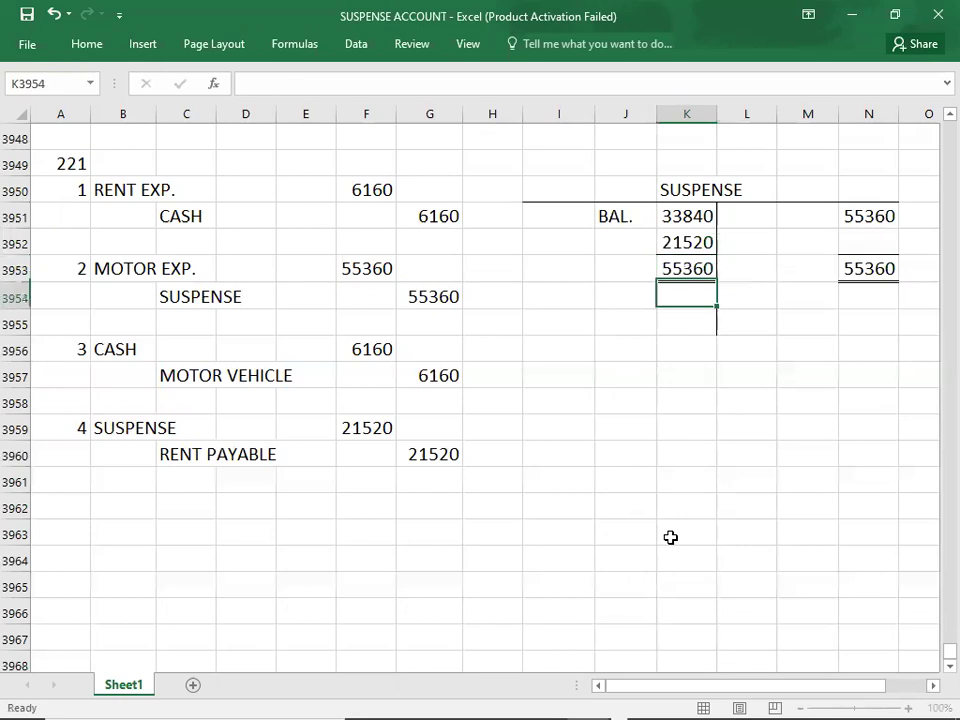
{"action": "key", "text": "Down"}
{"action": "key", "text": "Down"}
{"action": "key", "text": "Down"}
{"action": "key", "text": "Down"}
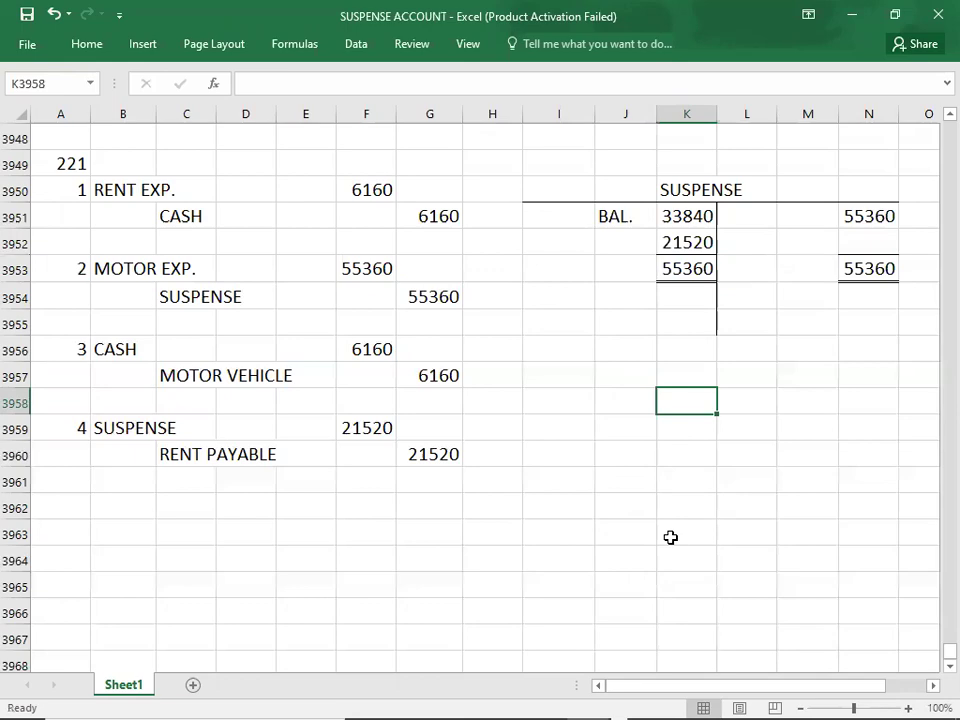
- Review question 221's answer options in the PDF, and read question 222 with its five listed errors
{"action": "key", "text": "alt+Tab"}
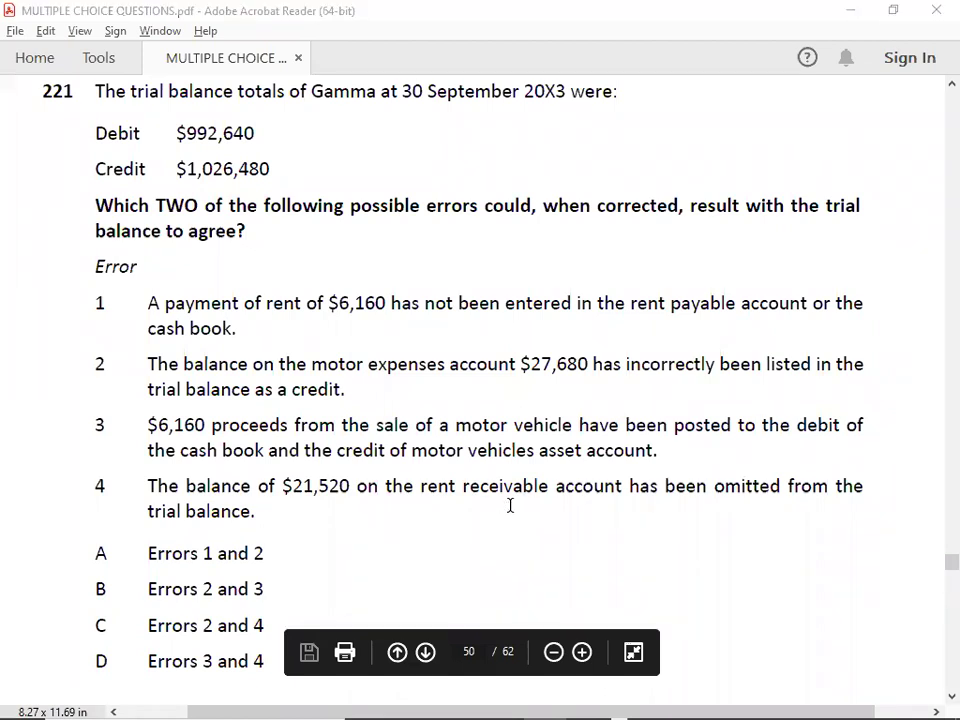
{"action": "key", "text": "alt+Tab"}
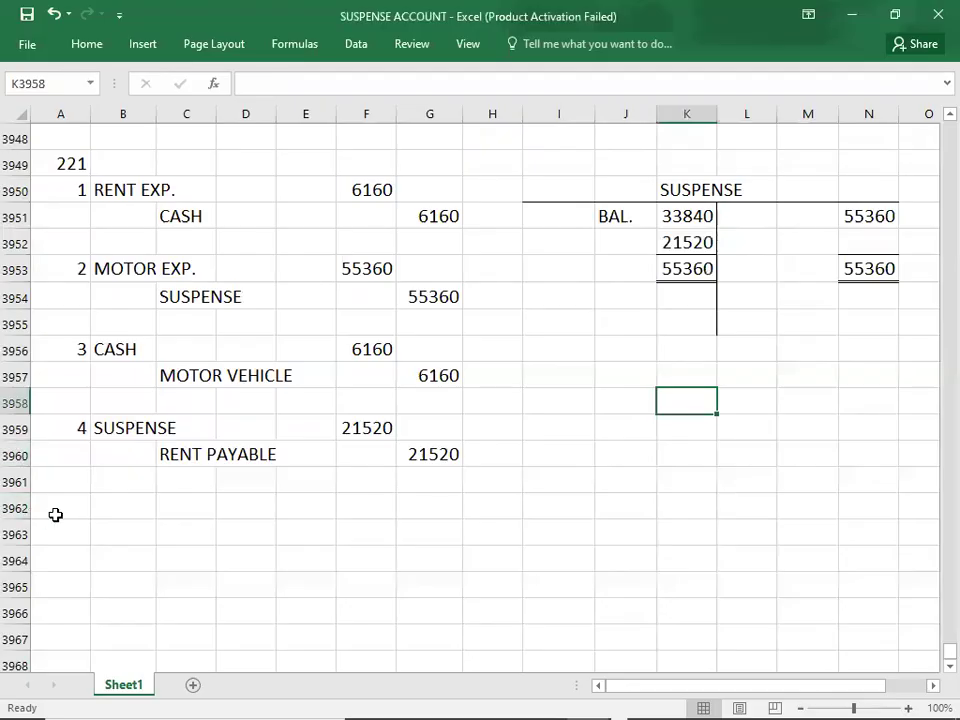
{"action": "left_click", "coordinate": [57, 514]}
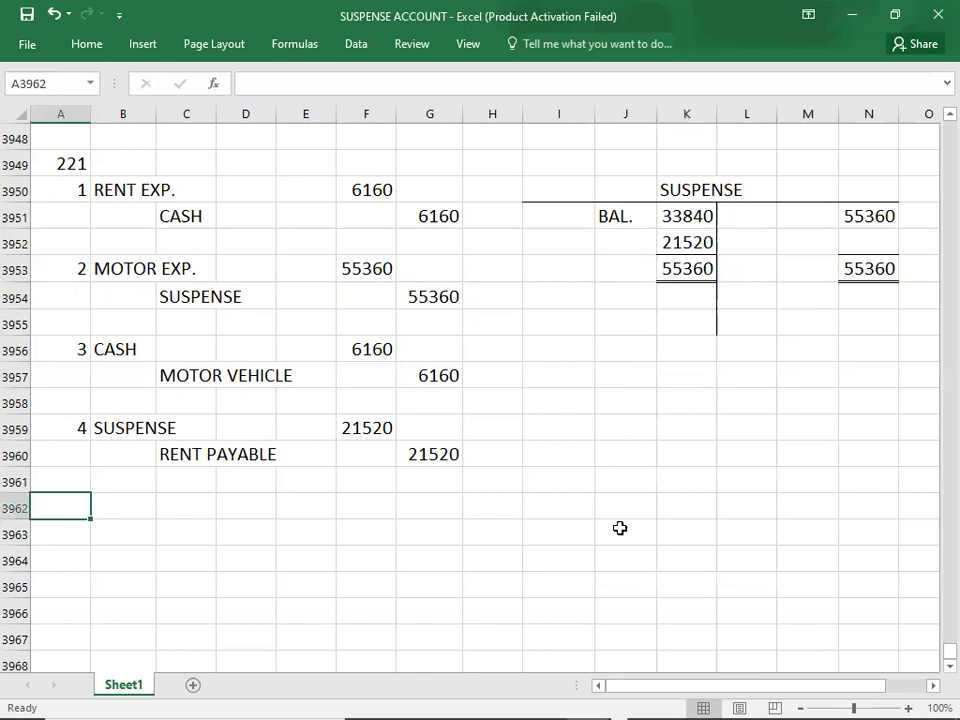
{"action": "key", "text": "alt+Tab"}
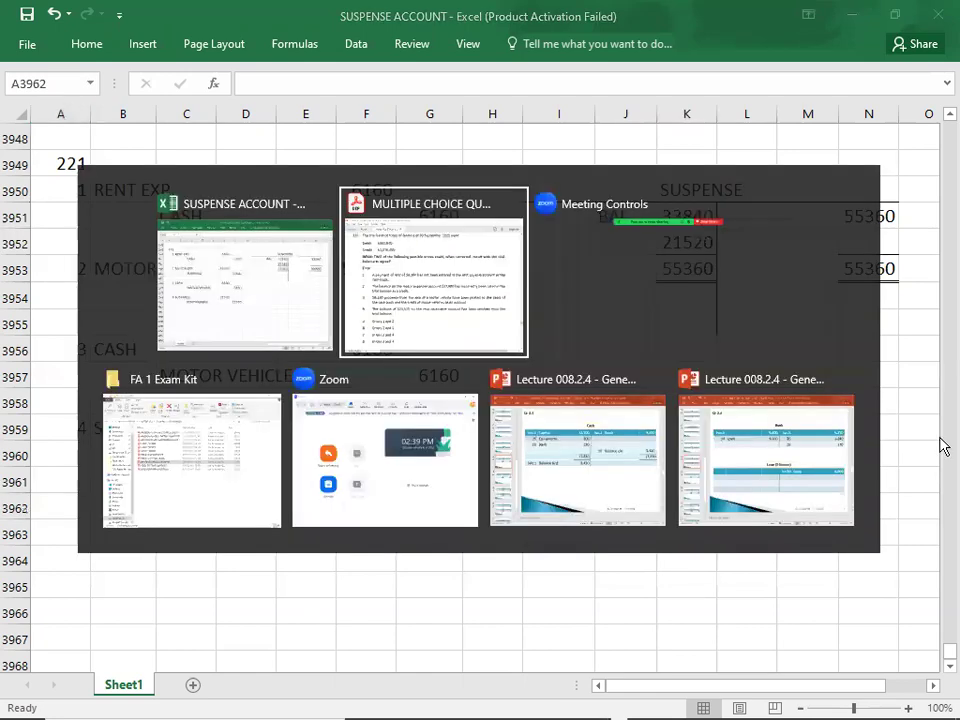
{"action": "scroll", "coordinate": [941, 447], "scroll_direction": "down", "scroll_amount": 2}
{"action": "scroll", "coordinate": [941, 447], "scroll_direction": "down", "scroll_amount": 6}
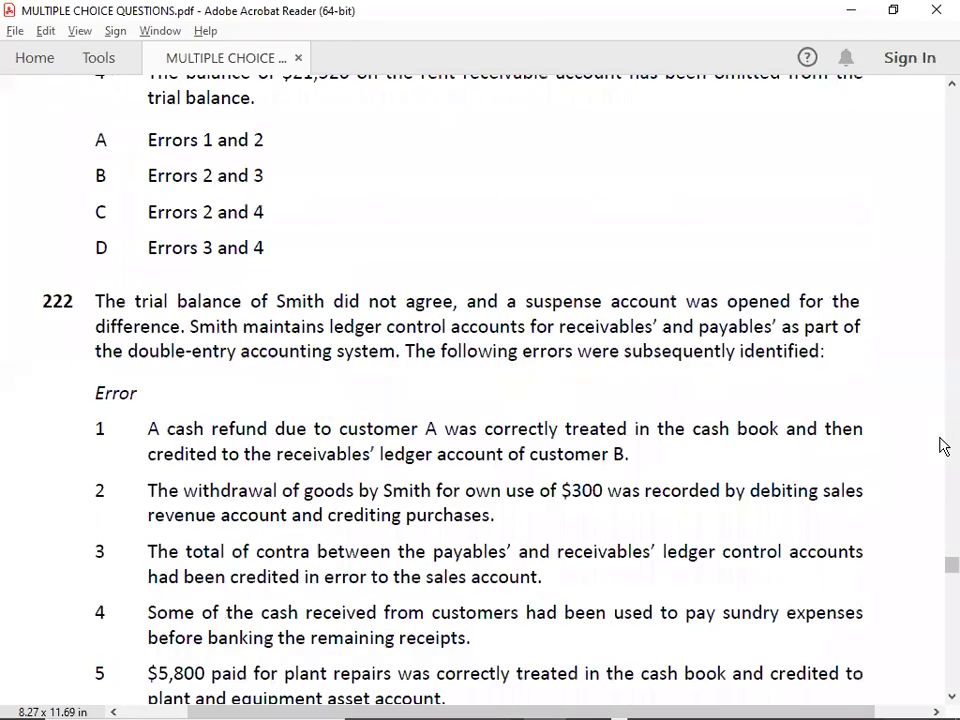
{"action": "scroll", "coordinate": [941, 447], "scroll_direction": "down", "scroll_amount": 2}
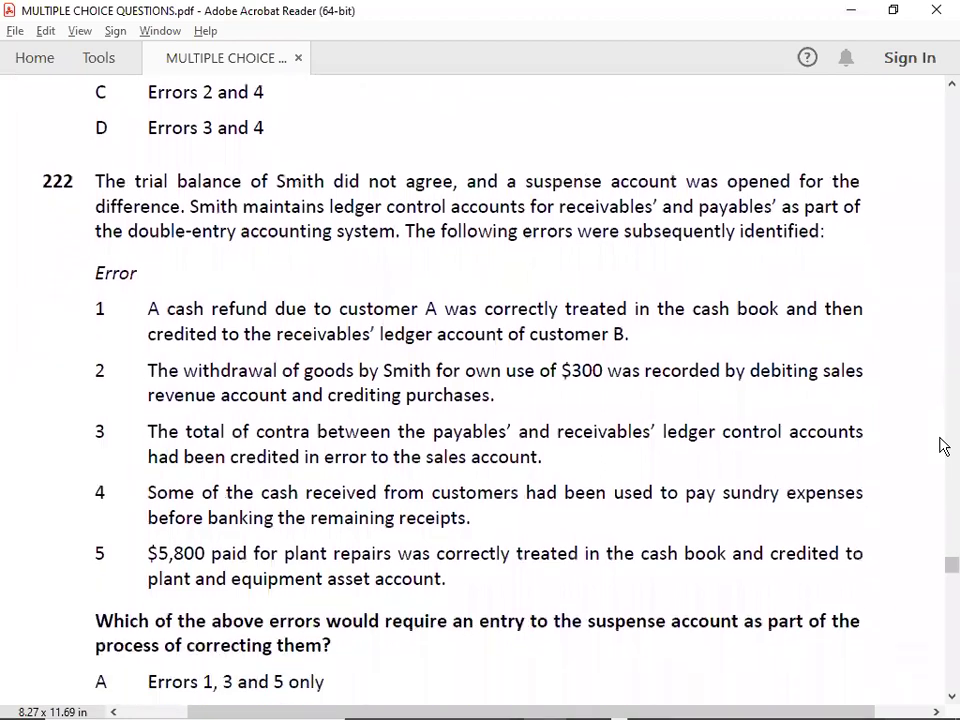
{"action": "scroll", "coordinate": [941, 447], "scroll_direction": "down", "scroll_amount": 1}
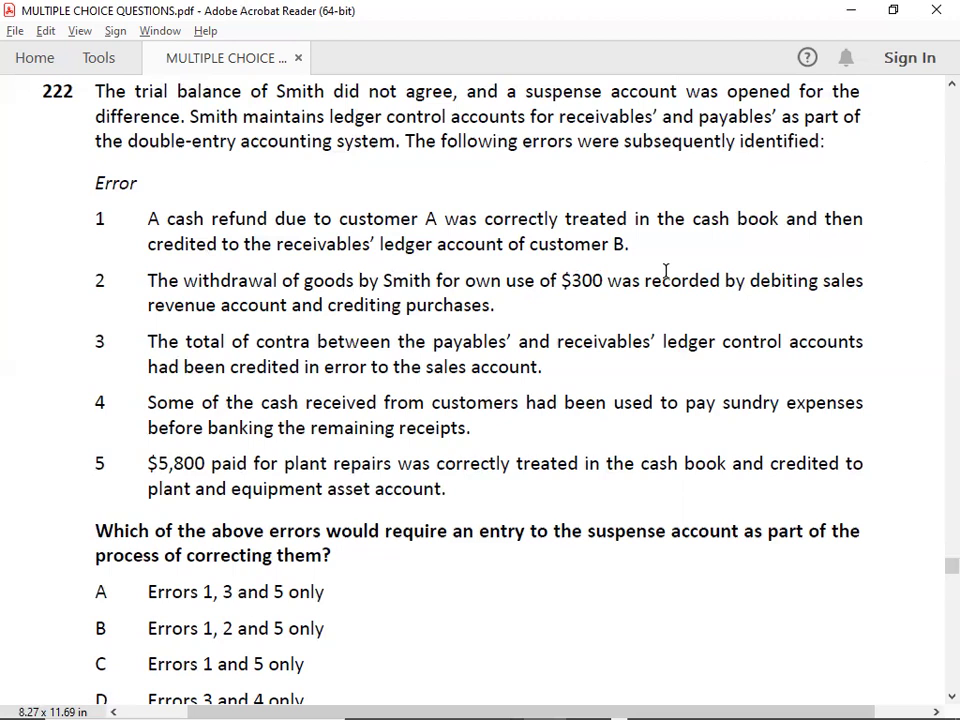
- Return to the Excel sheet and start the question 222 block with 222 in A3962 and error number 1 in A3963
{"action": "key", "text": "alt+Tab"}
{"action": "key", "text": "alt+Tab"}
{"action": "key", "text": "alt+Tab"}
{"action": "key", "text": "Down"}
{"action": "key", "text": "Down"}
{"action": "key", "text": "Down"}
{"action": "key", "text": "Down"}
{"action": "key", "text": "Down"}
{"action": "key", "text": "Down"}
{"action": "key", "text": "Down"}
{"action": "key", "text": "Down"}
{"action": "key", "text": "Down"}
{"action": "key", "text": "Down"}
{"action": "key", "text": "Down"}
{"action": "key", "text": "Down"}
{"action": "key", "text": "Down"}
{"action": "key", "text": "Down"}
{"action": "key", "text": "Down"}
{"action": "key", "text": "Down"}
{"action": "key", "text": "Down"}
{"action": "key", "text": "Down"}
{"action": "key", "text": "Up"}
{"action": "key", "text": "Up"}
{"action": "key", "text": "Up"}
{"action": "key", "text": "Up"}
{"action": "key", "text": "Up"}
{"action": "key", "text": "Up"}
{"action": "key", "text": "Up"}
{"action": "key", "text": "Up"}
{"action": "key", "text": "Up"}
{"action": "key", "text": "Up"}
{"action": "key", "text": "Up"}
{"action": "key", "text": "Up"}
{"action": "key", "text": "Up"}
{"action": "key", "text": "Up"}
{"action": "key", "text": "Up"}
{"action": "key", "text": "Up"}
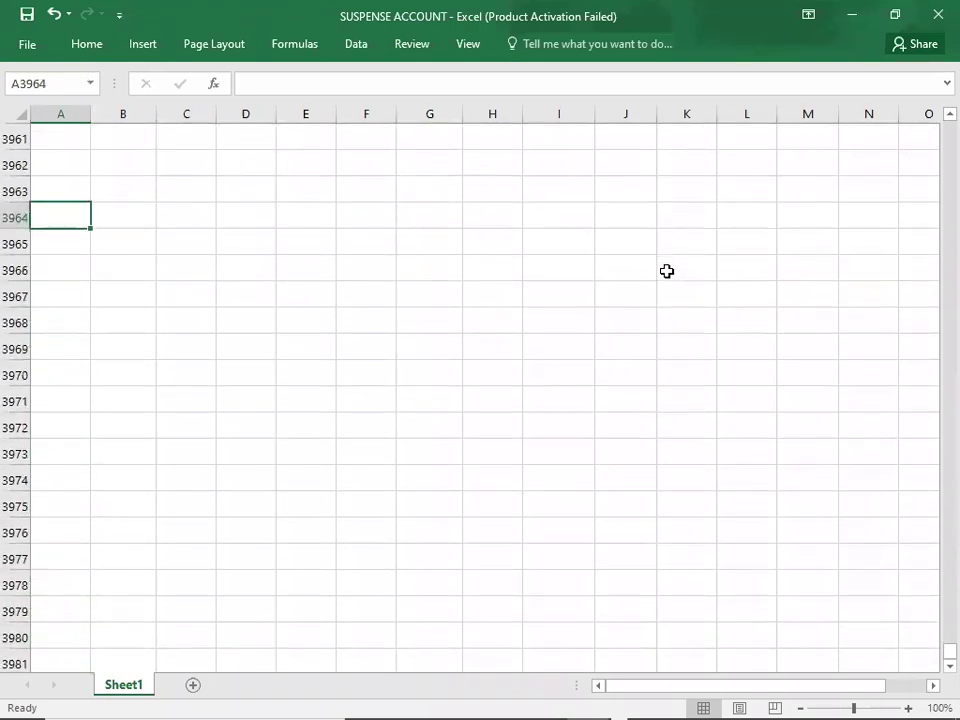
{"action": "key", "text": "Up"}
{"action": "key", "text": "Up"}
{"action": "type", "text": "222"}
{"action": "key", "text": "Return"}
{"action": "type", "text": "1"}
{"action": "key", "text": "Tab"}
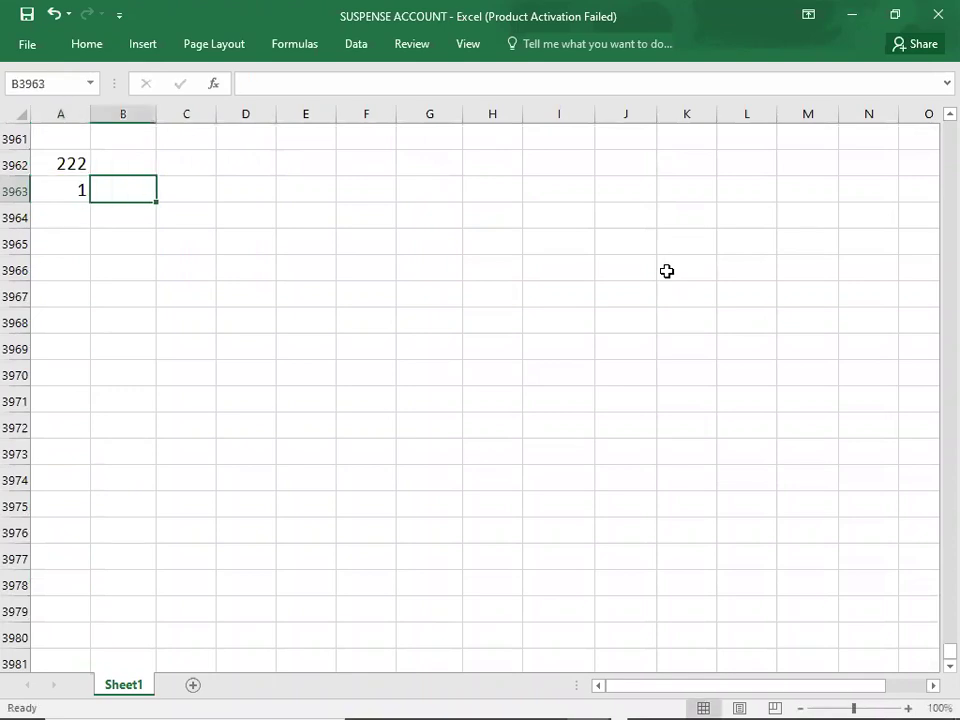
- Enter the accounts of error 1's correct journal entry: A/R-A in B3963 and CASH in C3964
{"action": "type", "text": "A/R-"}
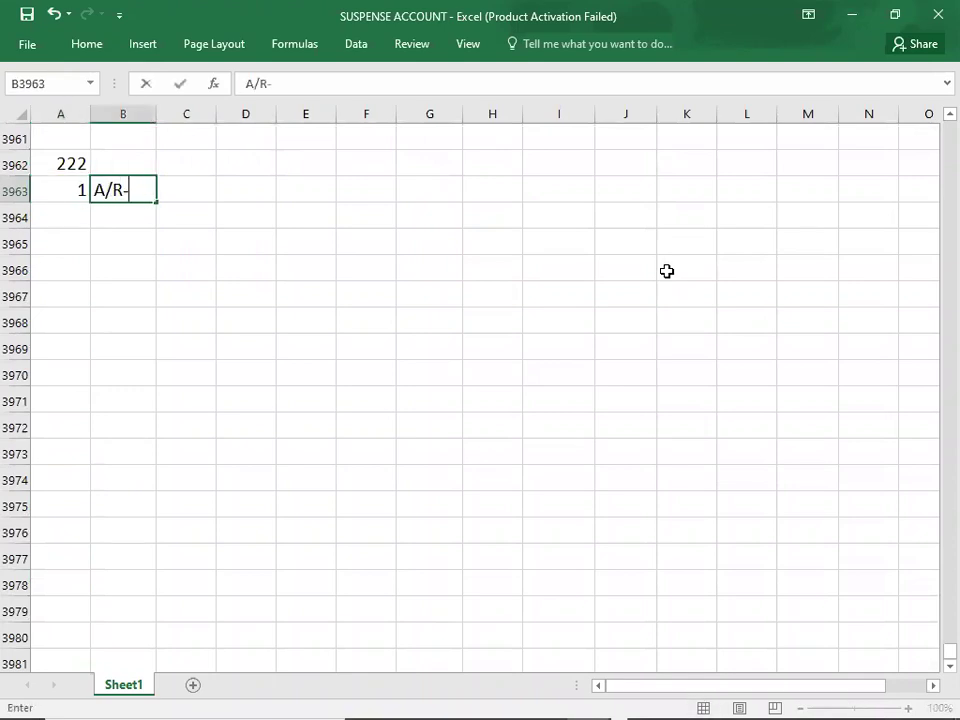
{"action": "type", "text": "A"}
{"action": "key", "text": "Down"}
{"action": "key", "text": "Right"}
{"action": "type", "text": "CASH"}
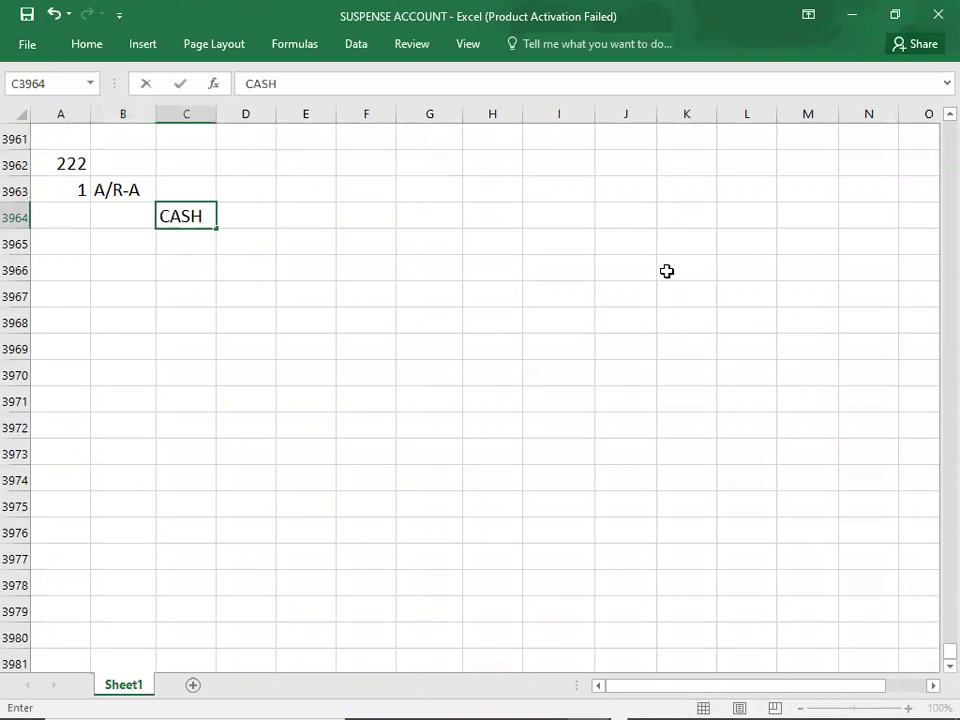
- Recheck error 1 in the PDF and enter XX as the debit amount in E3963 and the credit amount in F3964
{"action": "key", "text": "Right"}
{"action": "key", "text": "Up"}
{"action": "key", "text": "Right"}
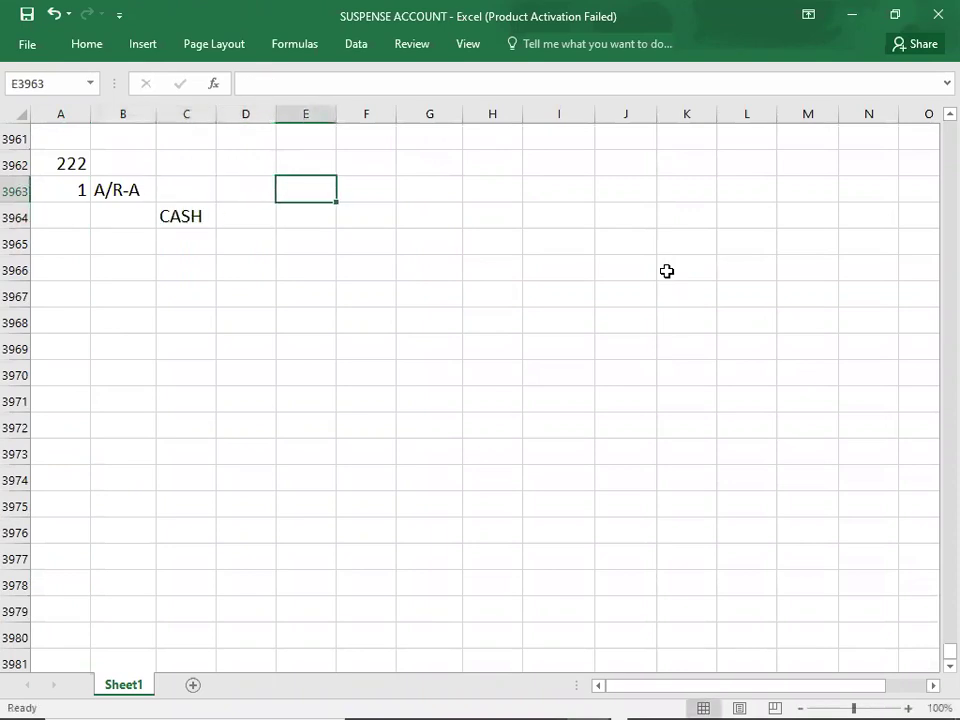
{"action": "key", "text": "alt+Tab"}
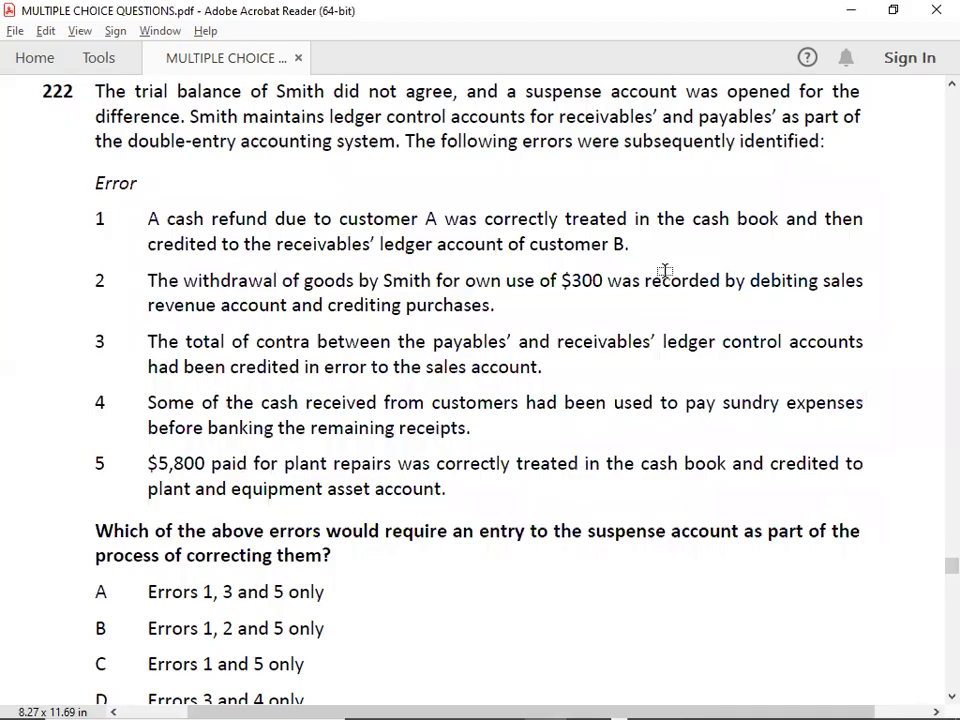
{"action": "key", "text": "alt+Tab"}
{"action": "type", "text": "XX"}
{"action": "key", "text": "Return"}
{"action": "key", "text": "Right"}
{"action": "type", "text": "XX"}
- Recheck how error 1 was recorded in the PDF, and enter the credited accounts CASH in C3967 and A/R-B in C3968
{"action": "key", "text": "Left"}
{"action": "key", "text": "Left"}
{"action": "key", "text": "Left"}
{"action": "key", "text": "Down"}
{"action": "key", "text": "Left"}
{"action": "key", "text": "Down"}
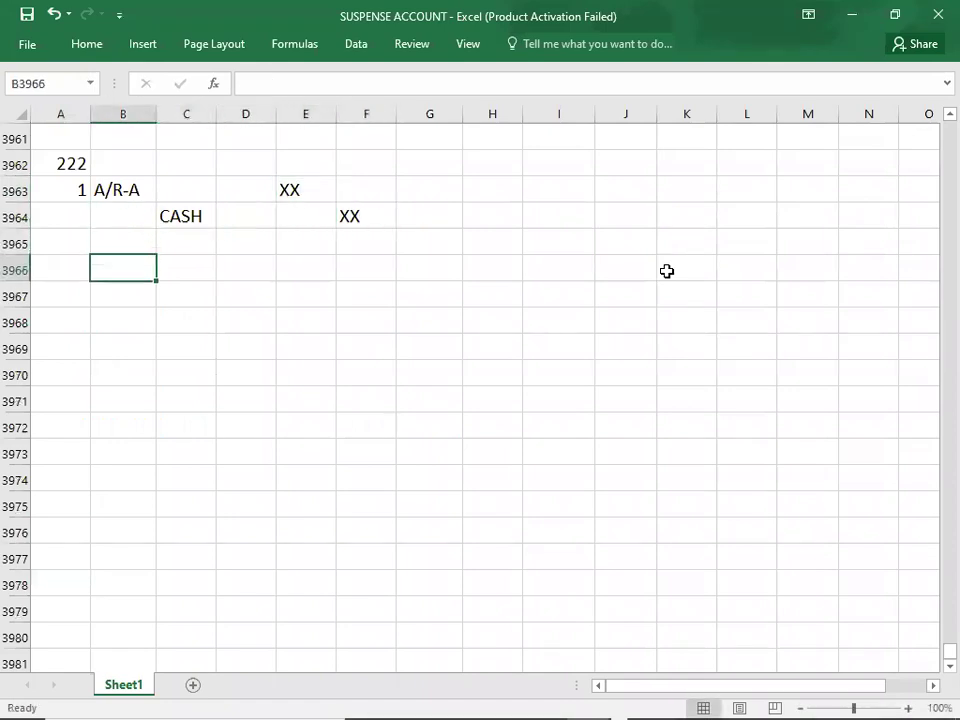
{"action": "key", "text": "alt+Tab"}
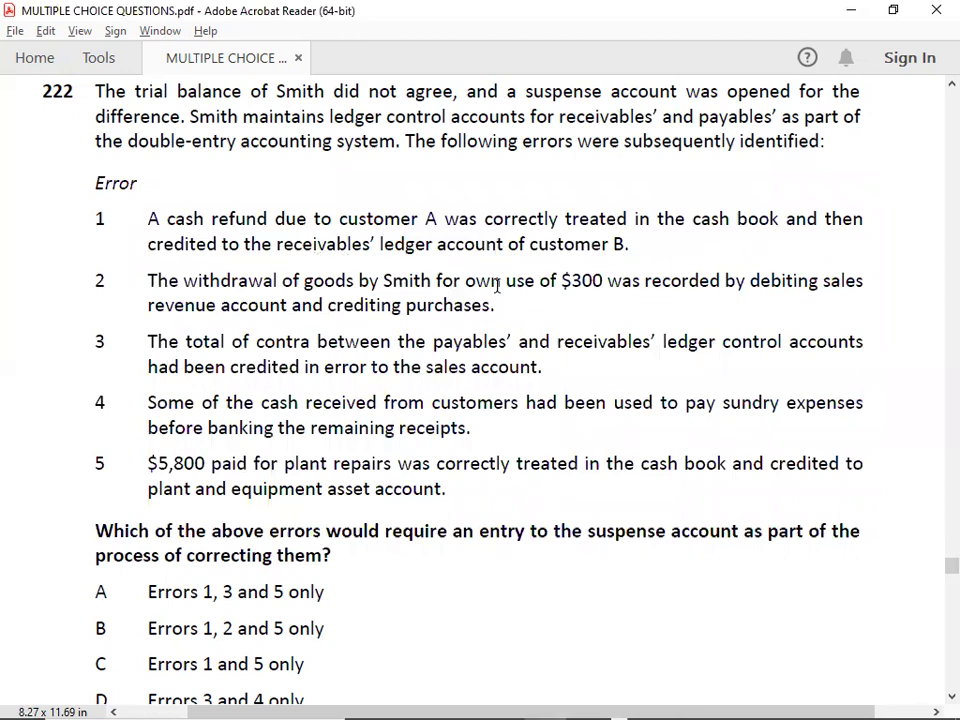
{"action": "key", "text": "alt+Tab"}
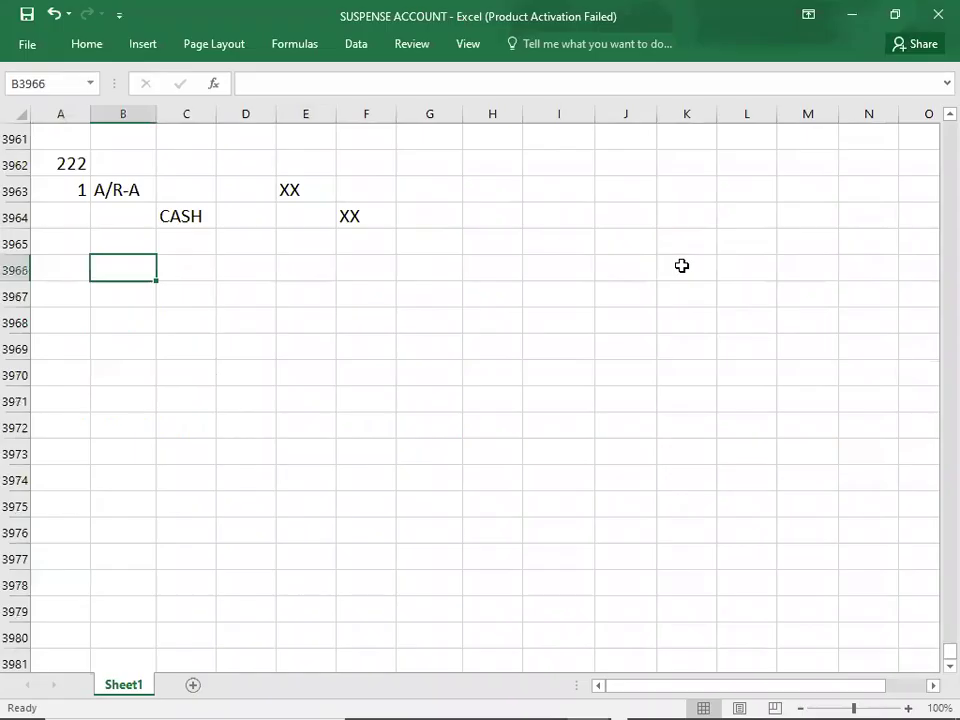
{"action": "key", "text": "Down"}
{"action": "key", "text": "Right"}
{"action": "type", "text": "CASH"}
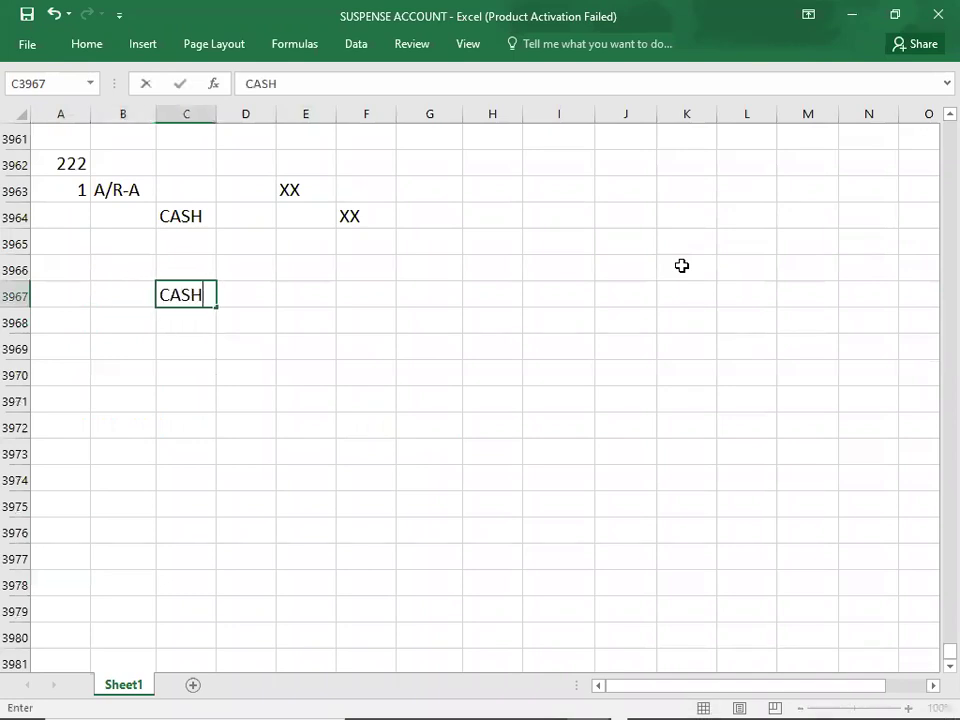
{"action": "key", "text": "Return"}
{"action": "type", "text": "A/R-B"}
- Add the missing debit line of the wrong entry with XX as the account in B3966 and XX as the amount in E3966
{"action": "key", "text": "Up"}
{"action": "key", "text": "Up"}
{"action": "key", "text": "Left"}
{"action": "type", "text": "XX"}
{"action": "key", "text": "Right"}
{"action": "key", "text": "Right"}
{"action": "key", "text": "Right"}
{"action": "type", "text": "XX"}
{"action": "key", "text": "Down"}
- Enter XX as the credit amounts for CASH in F3967 and A/R-B in F3968
{"action": "key", "text": "Down"}
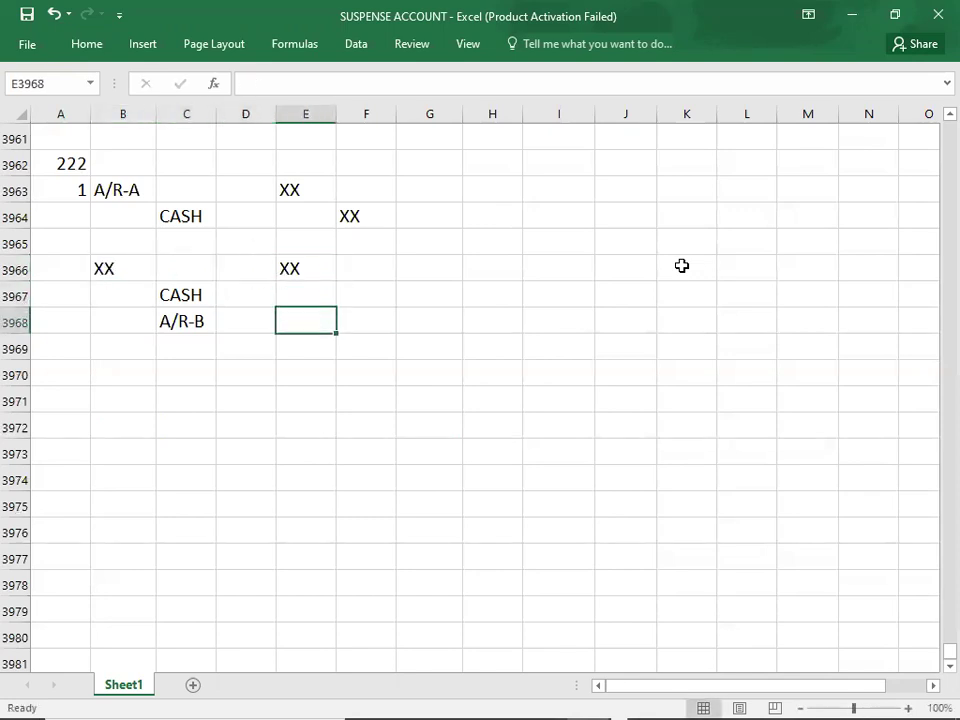
{"action": "key", "text": "Up"}
{"action": "key", "text": "Right"}
{"action": "type", "text": "XX"}
{"action": "key", "text": "Down"}
{"action": "type", "text": "XX"}
{"action": "key", "text": "Left"}
{"action": "key", "text": "Left"}
{"action": "key", "text": "Left"}
{"action": "key", "text": "Down"}
{"action": "key", "text": "Down"}
{"action": "key", "text": "Left"}
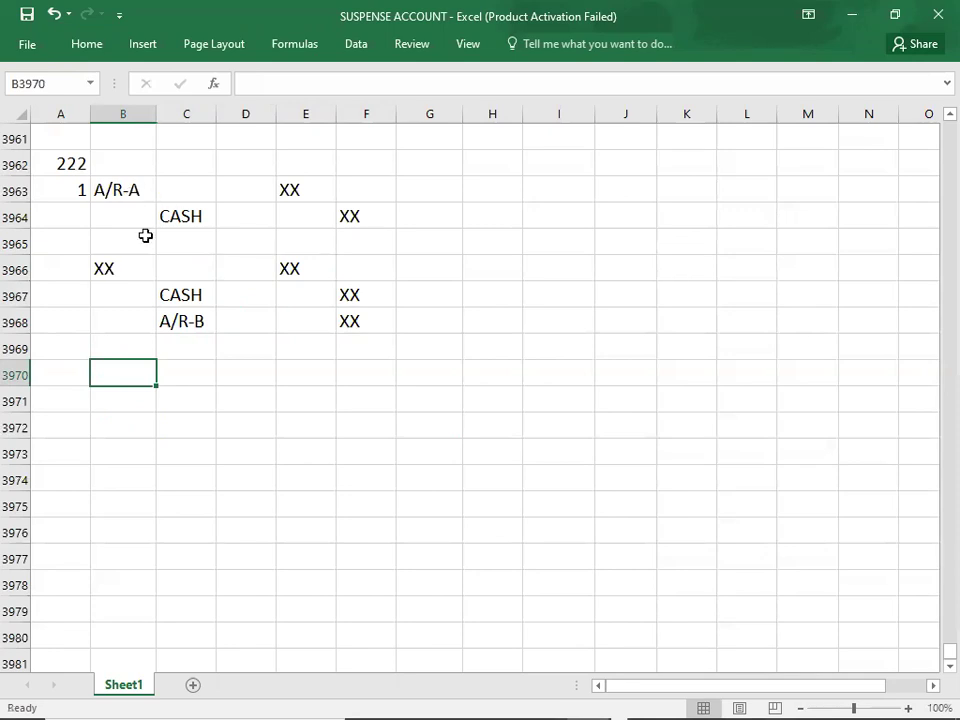
- Copy A/R-B from C3968 into B3970 as the first debit account of the correcting entry
{"action": "left_click", "coordinate": [185, 321]}
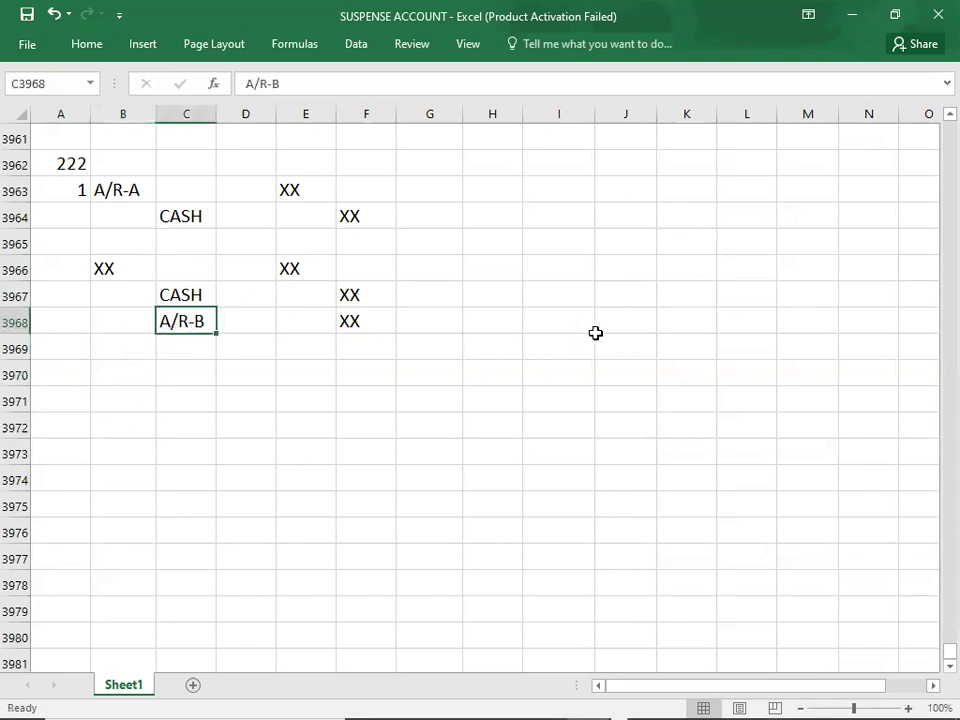
{"action": "key", "text": "ctrl+c"}
{"action": "key", "text": "Down"}
{"action": "key", "text": "Down"}
{"action": "key", "text": "Left"}
{"action": "key", "text": "ctrl+v"}
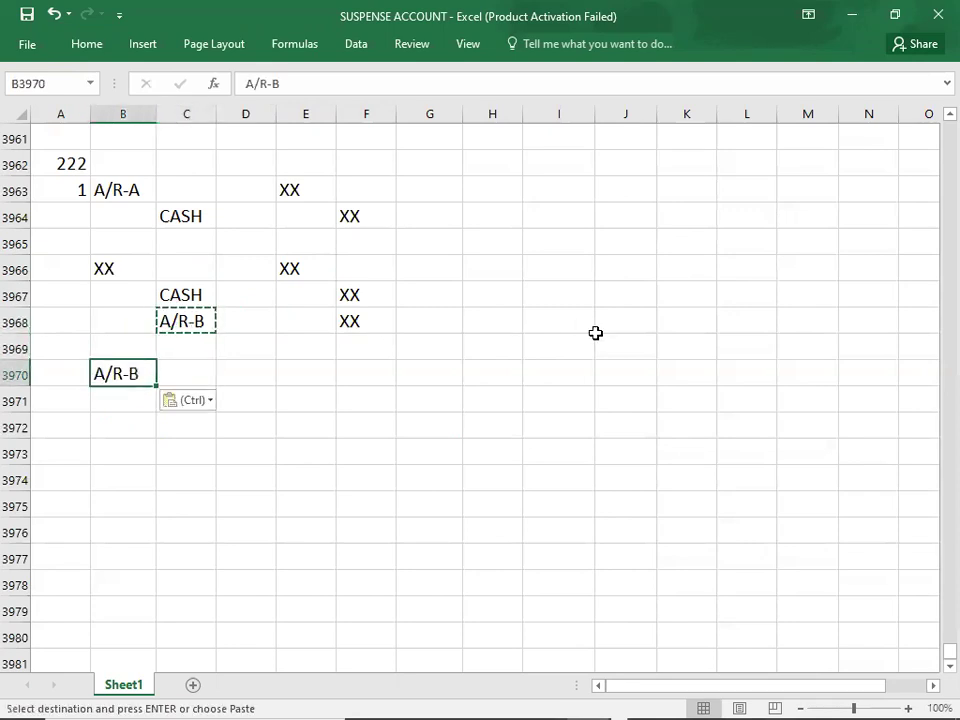
- Copy A/R-A from B3963 into B3971 as the second debit account of the correcting entry
{"action": "key", "text": "Up"}
{"action": "key", "text": "Up"}
{"action": "key", "text": "Up"}
{"action": "key", "text": "Up"}
{"action": "key", "text": "Up"}
{"action": "key", "text": "Up"}
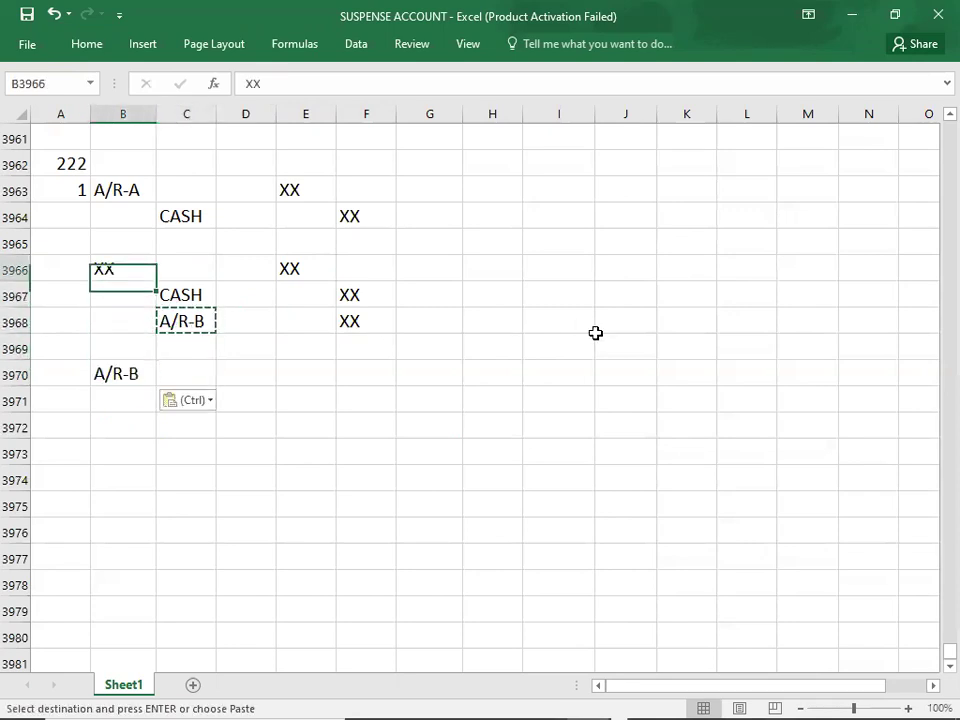
{"action": "key", "text": "Up"}
{"action": "key", "text": "ctrl+c"}
{"action": "key", "text": "Down"}
{"action": "key", "text": "Down"}
{"action": "key", "text": "Down"}
{"action": "key", "text": "Down"}
{"action": "key", "text": "Down"}
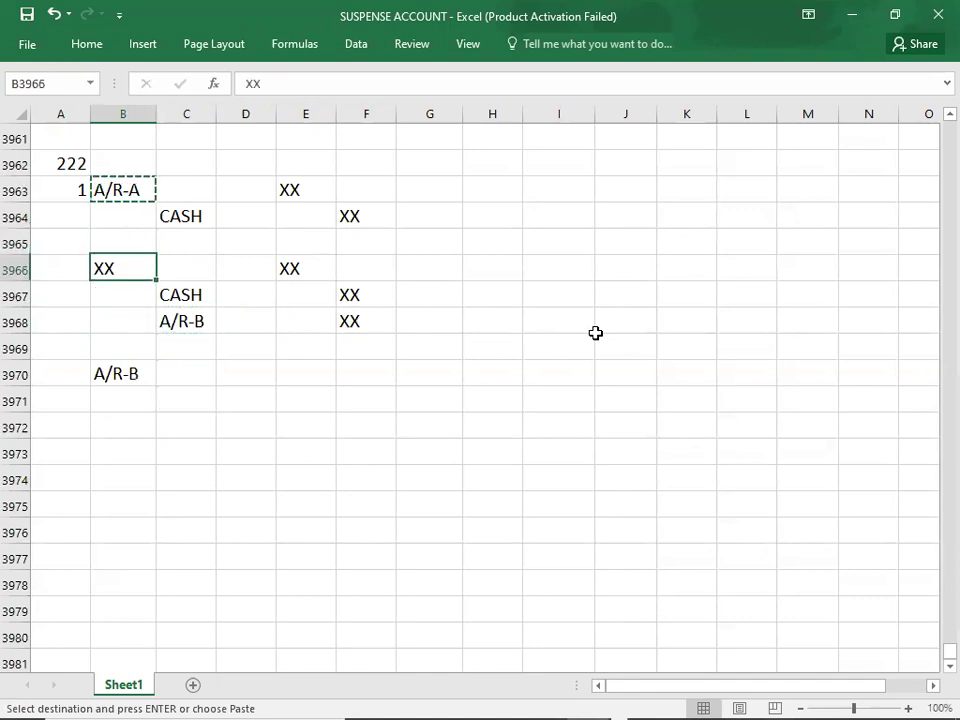
{"action": "key", "text": "Down"}
{"action": "key", "text": "Down"}
{"action": "key", "text": "ctrl+v"}
- Credit SUSPENSE in C3972, with XX as the debit amounts in E3970 and E3971 and the credit amount in F3972
{"action": "key", "text": "Down"}
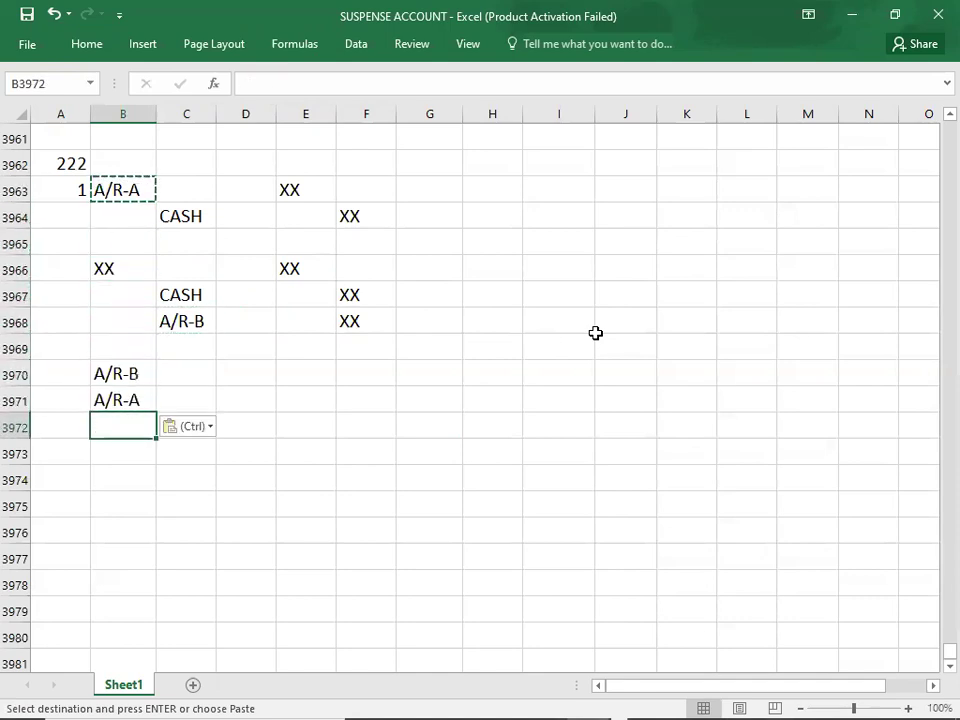
{"action": "key", "text": "Right"}
{"action": "type", "text": "SUSPE"}
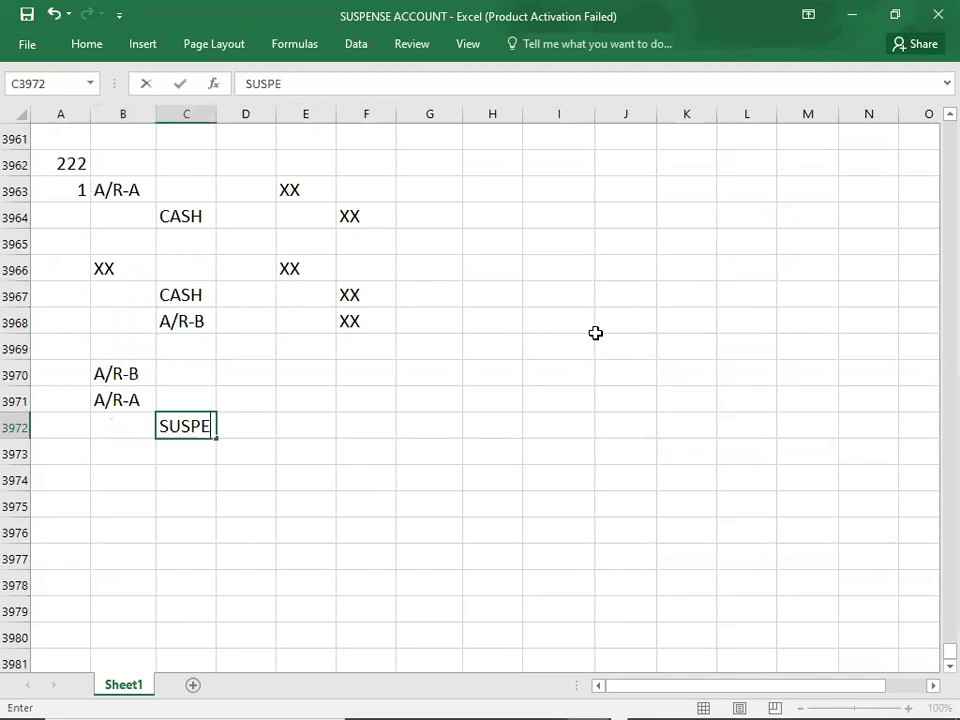
{"action": "type", "text": "NSE"}
{"action": "key", "text": "Up"}
{"action": "key", "text": "Right"}
{"action": "key", "text": "Up"}
{"action": "key", "text": "Right"}
{"action": "type", "text": "XX"}
{"action": "key", "text": "Return"}
{"action": "type", "text": "XX"}
{"action": "key", "text": "Return"}
{"action": "key", "text": "Right"}
{"action": "type", "text": "XX"}
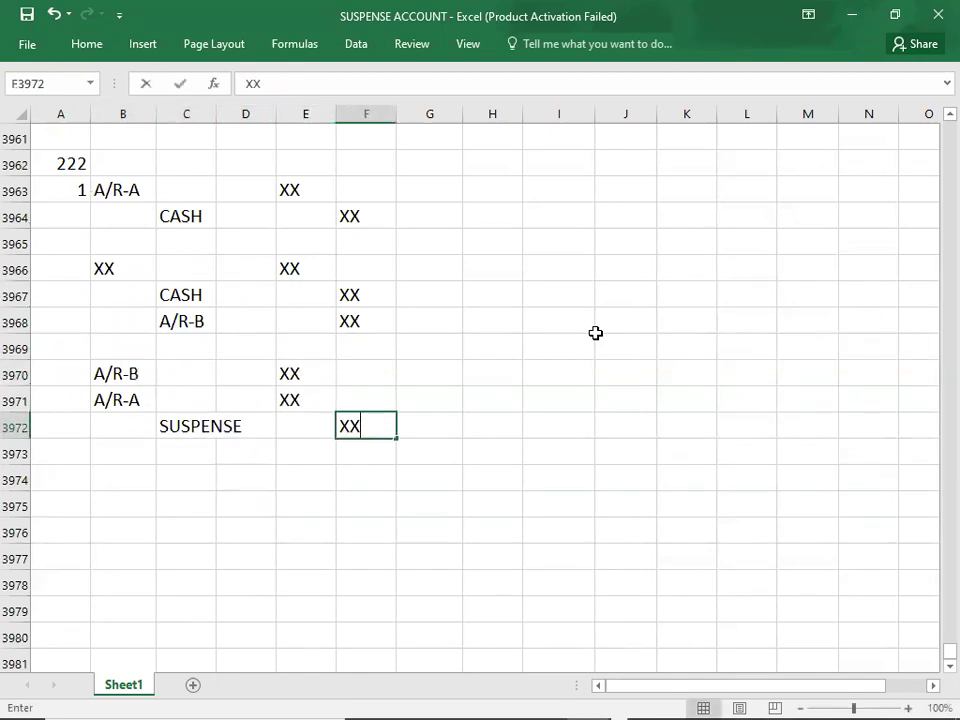
- Start error 2 by entering the number 2 in A3974
{"action": "key", "text": "Return"}
{"action": "key", "text": "Left"}
{"action": "key", "text": "Left"}
{"action": "key", "text": "Left"}
{"action": "key", "text": "Left"}
{"action": "key", "text": "Left"}
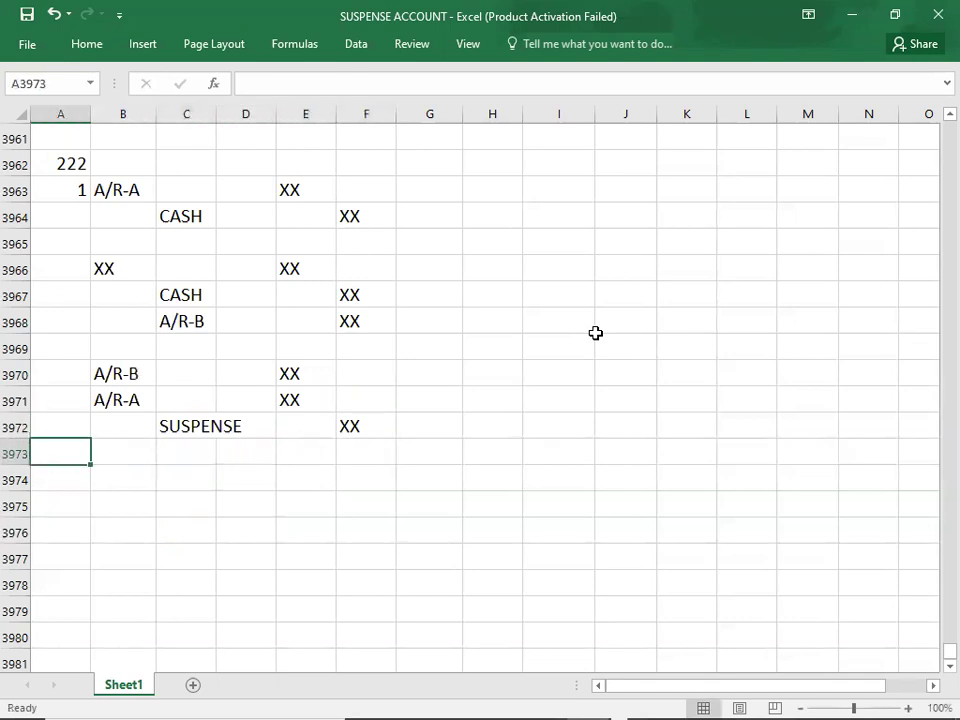
{"action": "key", "text": "Down"}
{"action": "type", "text": "2"}
{"action": "key", "text": "Right"}
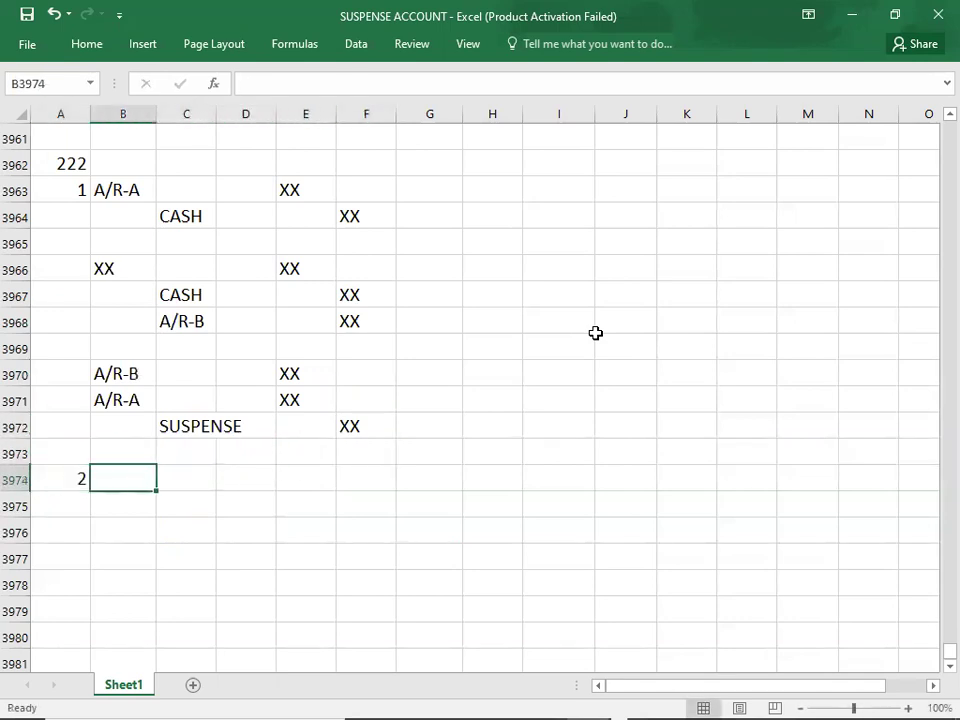
- Check error 2 in the question PDF, and enter DRAWINGS in B3974 and PURCHASE in C3975 as the correct debit and credit accounts
{"action": "key", "text": "alt+Tab"}
{"action": "scroll", "coordinate": [595, 333], "scroll_direction": "down", "scroll_amount": 2}
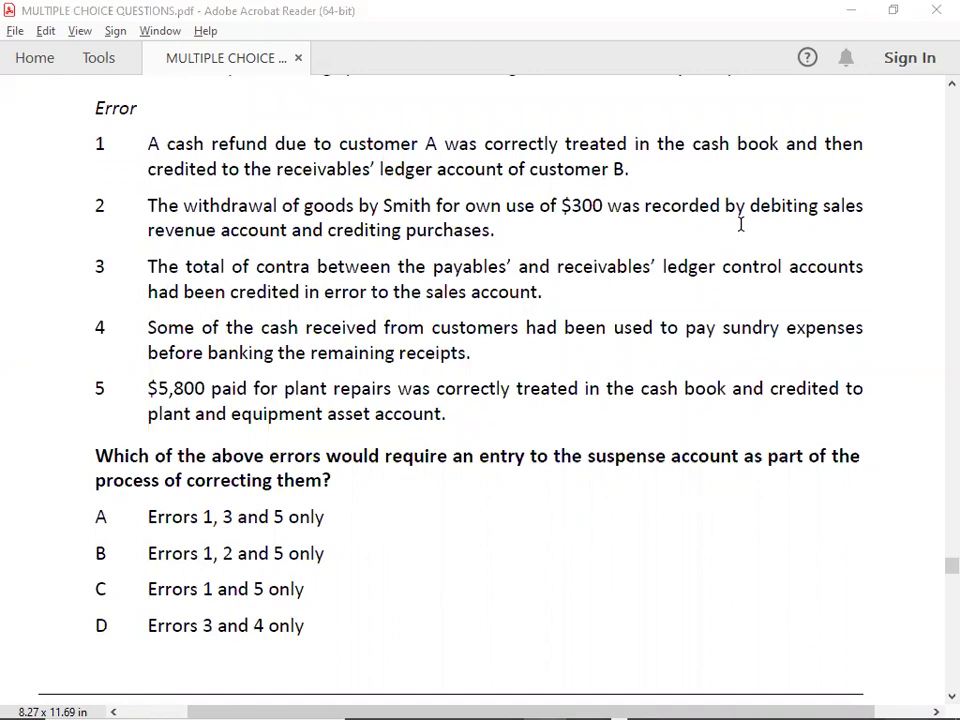
{"action": "key", "text": "alt+Tab"}
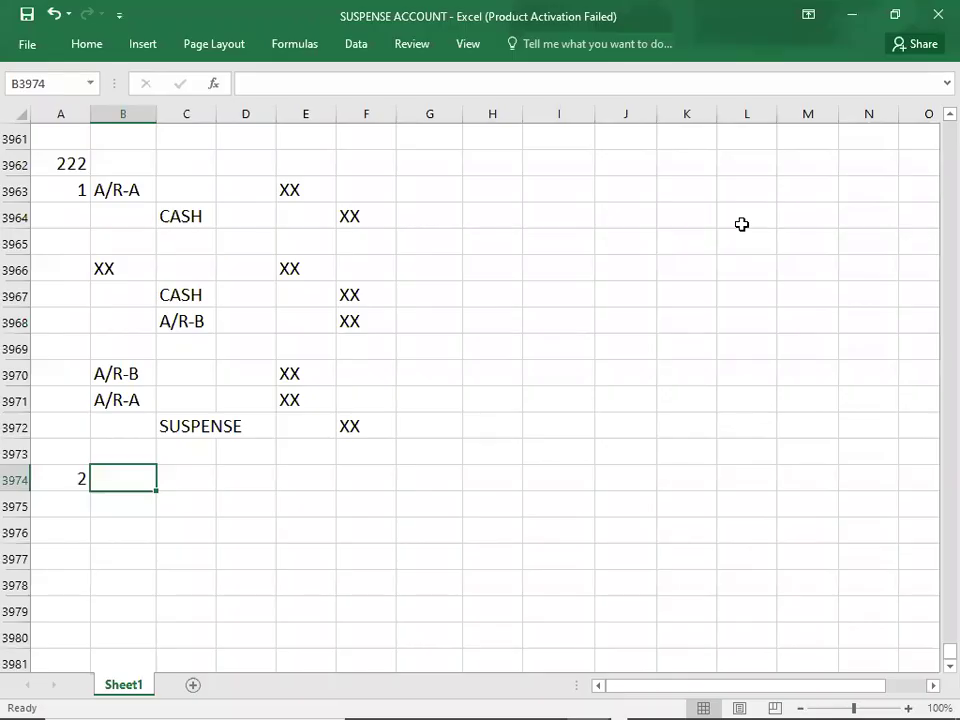
{"action": "type", "text": "DRAWINGS"}
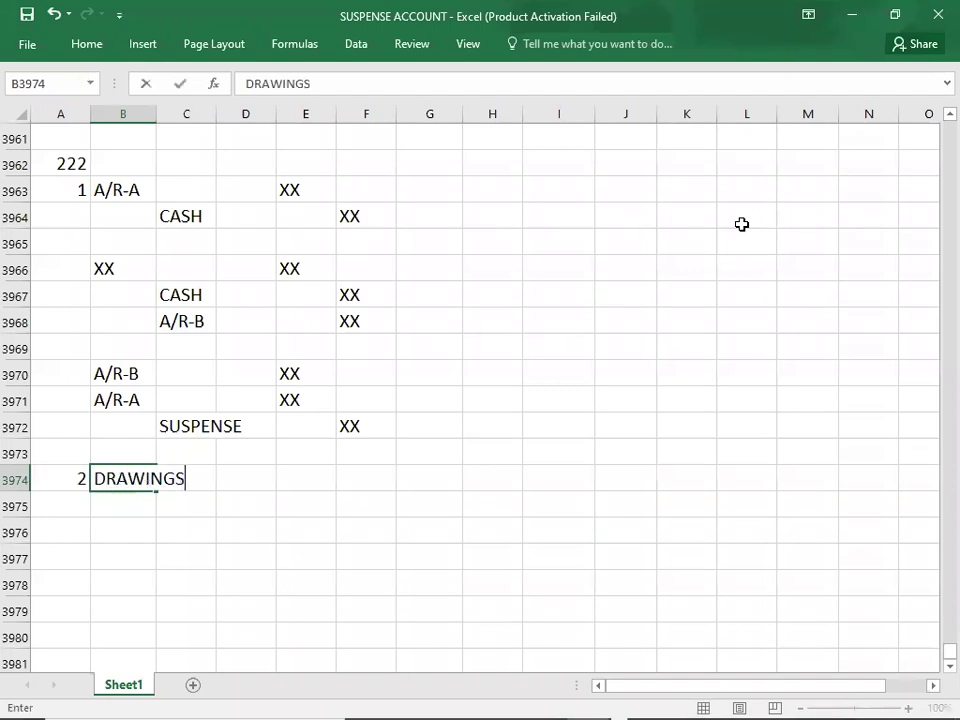
{"action": "key", "text": "Return"}
{"action": "key", "text": "Right"}
{"action": "type", "text": "PU"}
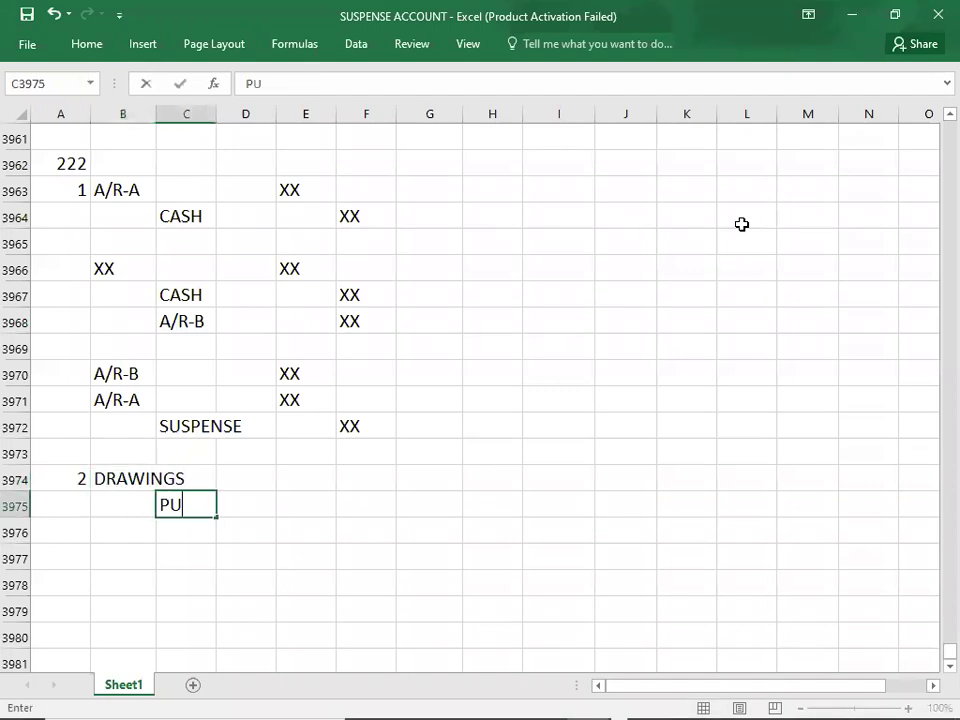
{"action": "type", "text": "RCHASE"}
- Enter 300 as the DRAWINGS debit in E3974 and 300 as the PURCHASE credit in F3975
{"action": "key", "text": "Up"}
{"action": "key", "text": "Right"}
{"action": "key", "text": "Right"}
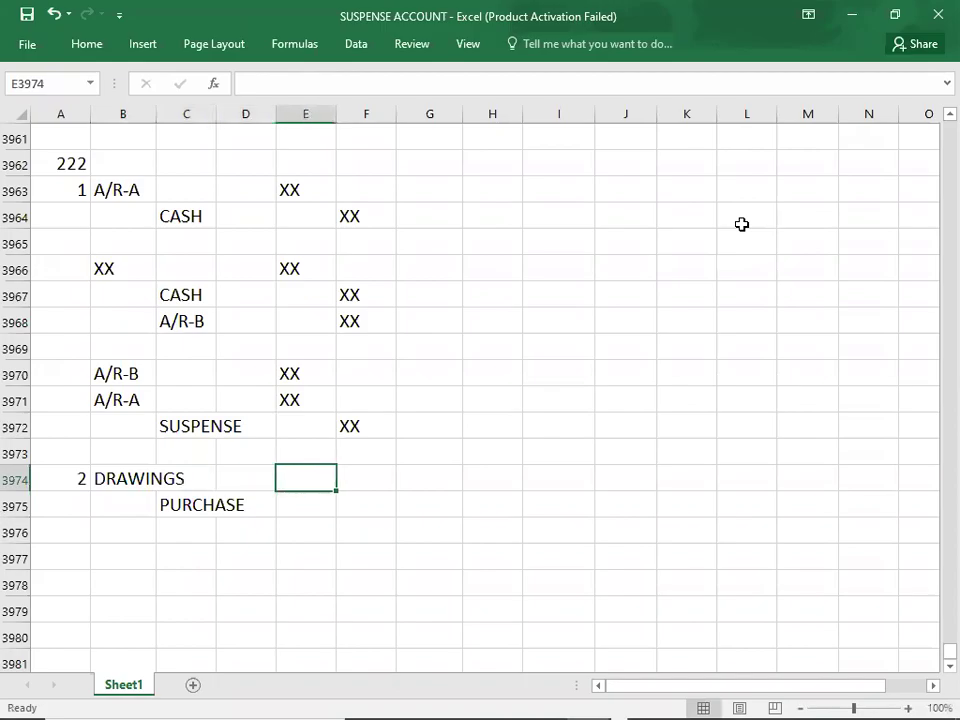
{"action": "key", "text": "alt+Tab"}
{"action": "key", "text": "alt+Tab"}
{"action": "type", "text": "300"}
{"action": "key", "text": "Return"}
{"action": "key", "text": "Right"}
{"action": "type", "text": "300"}
{"action": "key", "text": "Return"}
{"action": "key", "text": "Left"}
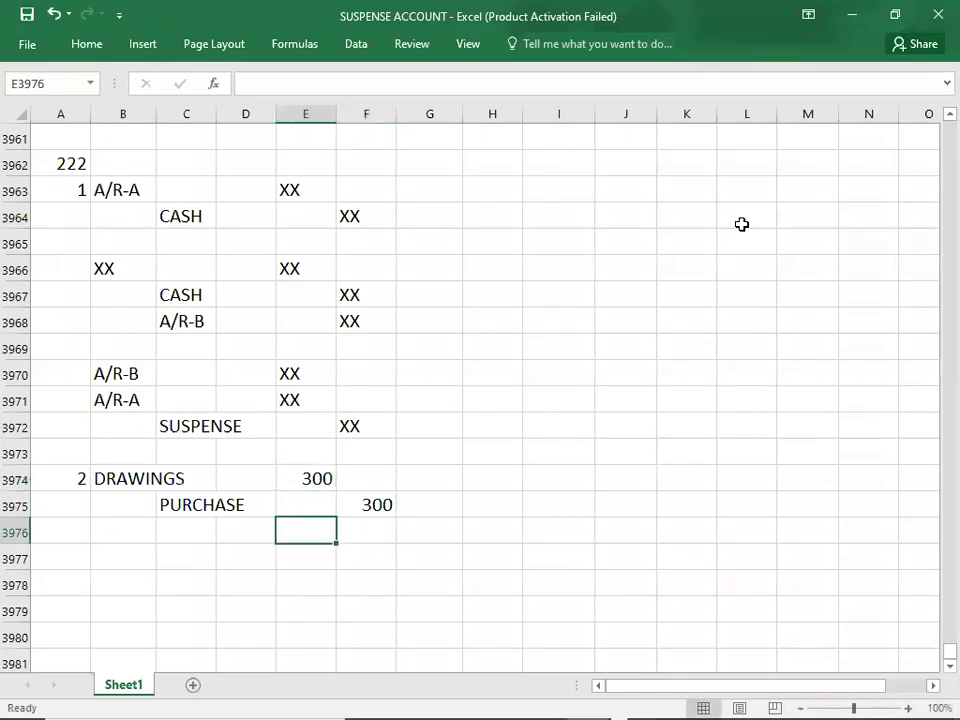
{"action": "key", "text": "Down"}
{"action": "key", "text": "Down"}
{"action": "key", "text": "Down"}
{"action": "key", "text": "Down"}
{"action": "key", "text": "Down"}
{"action": "key", "text": "Down"}
{"action": "key", "text": "Down"}
{"action": "key", "text": "Down"}
{"action": "key", "text": "Down"}
{"action": "key", "text": "Down"}
{"action": "key", "text": "Down"}
{"action": "key", "text": "Down"}
{"action": "key", "text": "Down"}
{"action": "key", "text": "Down"}
{"action": "key", "text": "Down"}
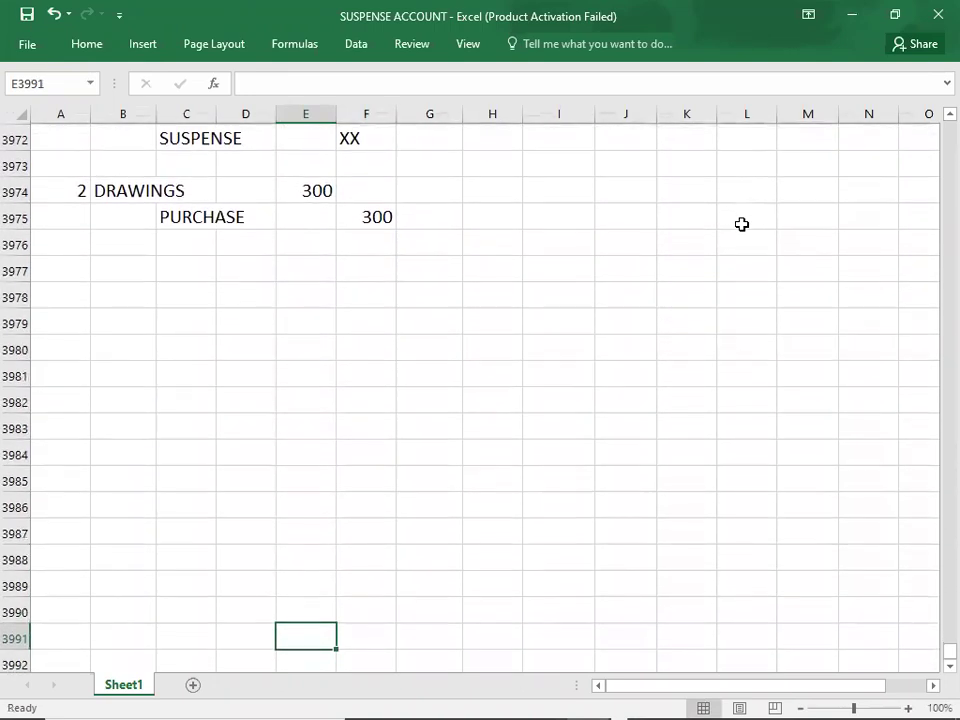
{"action": "key", "text": "Up"}
{"action": "key", "text": "Up"}
{"action": "key", "text": "Up"}
{"action": "key", "text": "Up"}
{"action": "key", "text": "Up"}
{"action": "key", "text": "Up"}
{"action": "key", "text": "Up"}
{"action": "key", "text": "Up"}
{"action": "key", "text": "Up"}
{"action": "key", "text": "Up"}
{"action": "key", "text": "Up"}
{"action": "key", "text": "Up"}
{"action": "key", "text": "Up"}
{"action": "key", "text": "Up"}
{"action": "key", "text": "Up"}
- Recheck error 2 in the PDF and record the entry actually made, with SALES in B3977 and PURCHASE in C3978
{"action": "key", "text": "Left"}
{"action": "key", "text": "Left"}
{"action": "key", "text": "Down"}
{"action": "key", "text": "Down"}
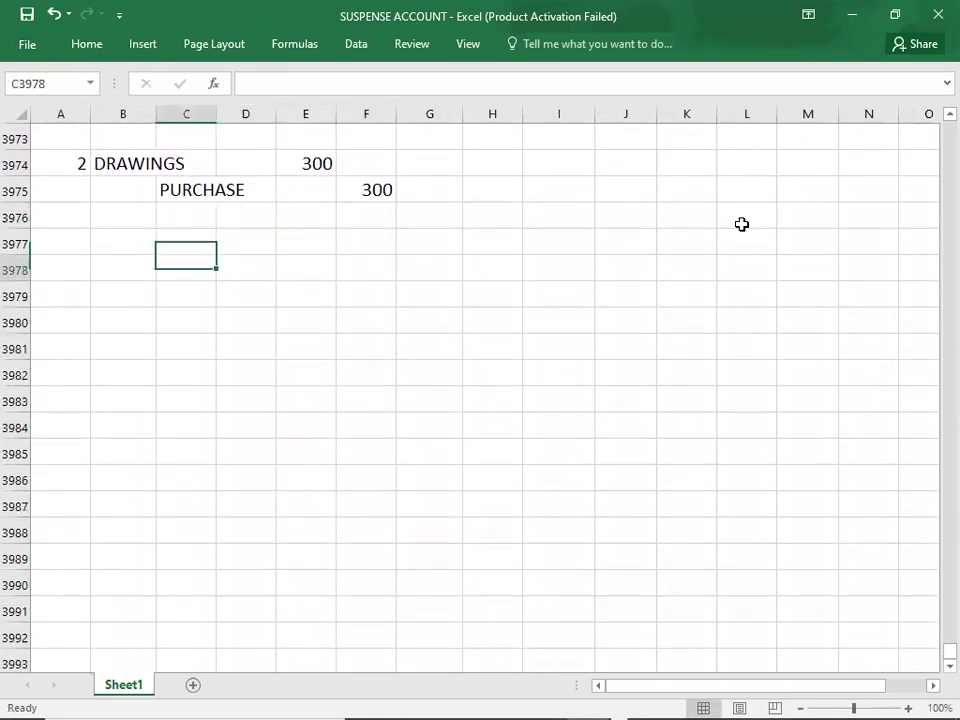
{"action": "key", "text": "Up"}
{"action": "key", "text": "Left"}
{"action": "key", "text": "alt+Tab"}
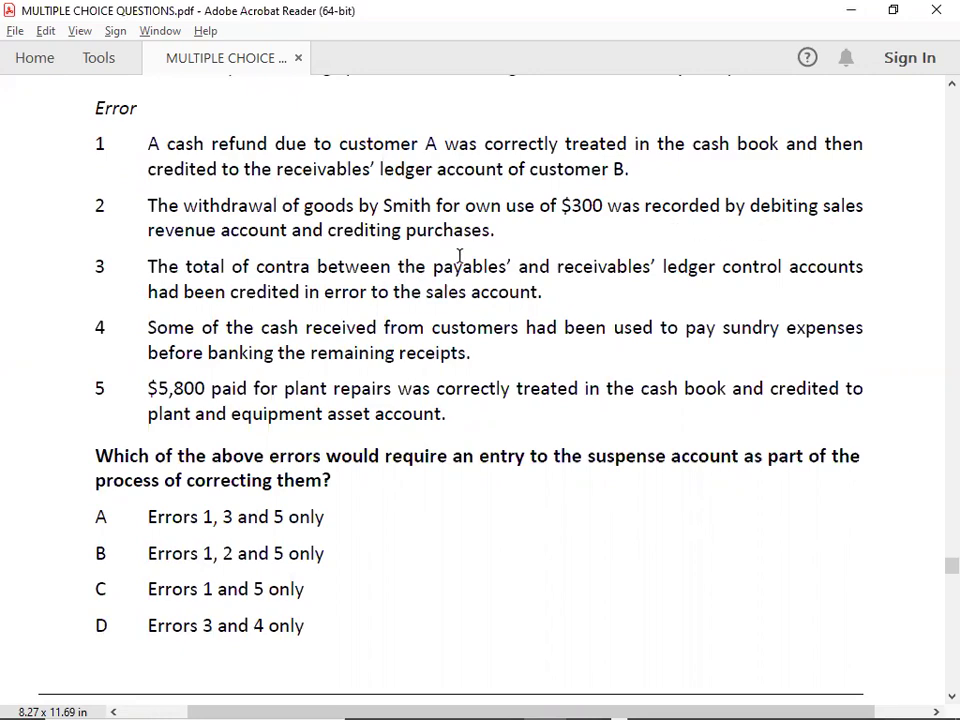
{"action": "key", "text": "alt+Tab"}
{"action": "type", "text": "SALES"}
{"action": "key", "text": "Return"}
{"action": "key", "text": "Right"}
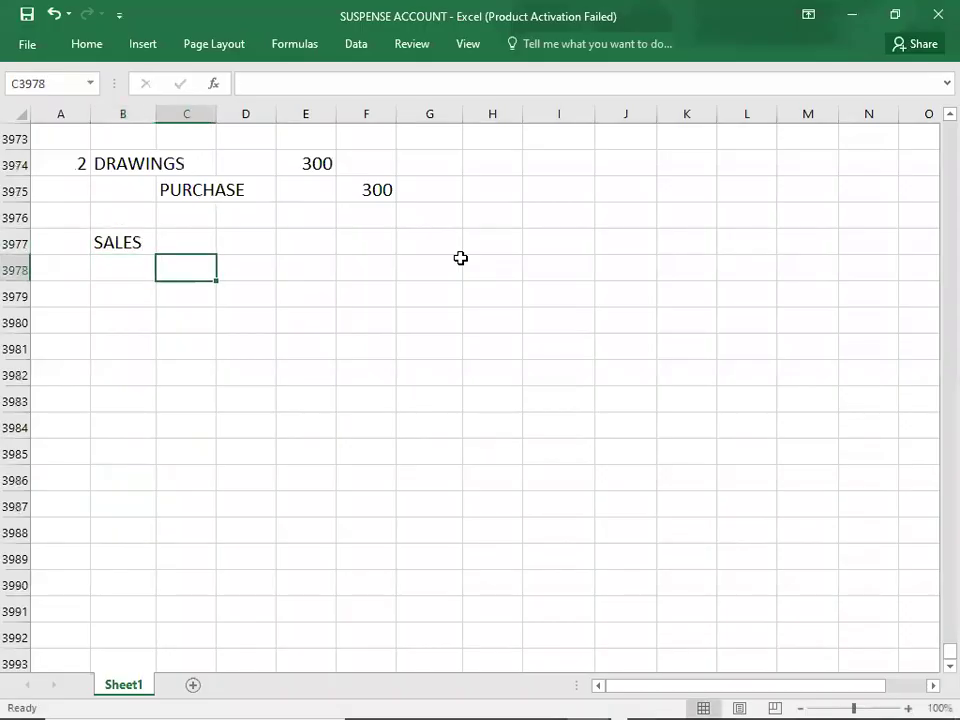
{"action": "type", "text": "PURCHASE"}
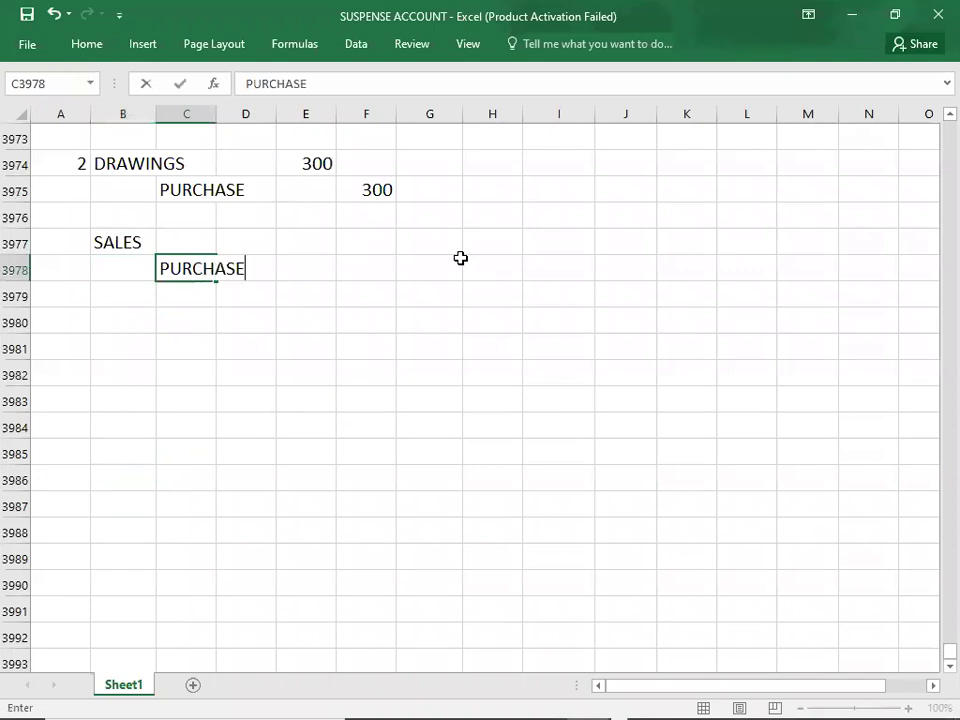
- Enter 300 as the SALES debit in E3977 and 300 as the credit in F3978
{"action": "key", "text": "Up"}
{"action": "key", "text": "Right"}
{"action": "key", "text": "Right"}
{"action": "type", "text": "300"}
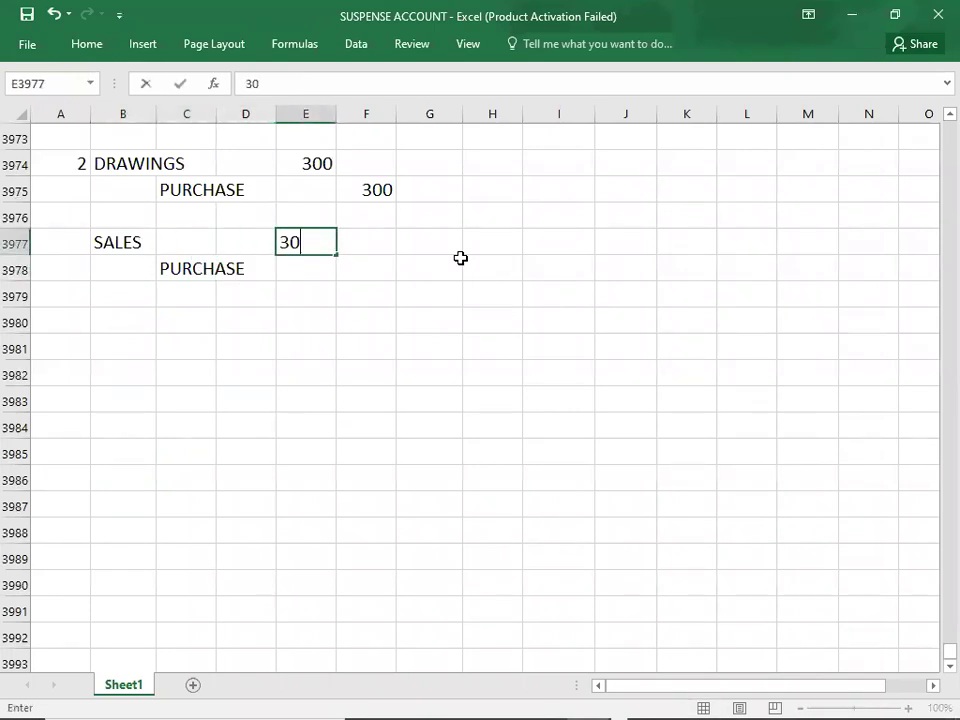
{"action": "key", "text": "Return"}
{"action": "key", "text": "Right"}
{"action": "type", "text": "300"}
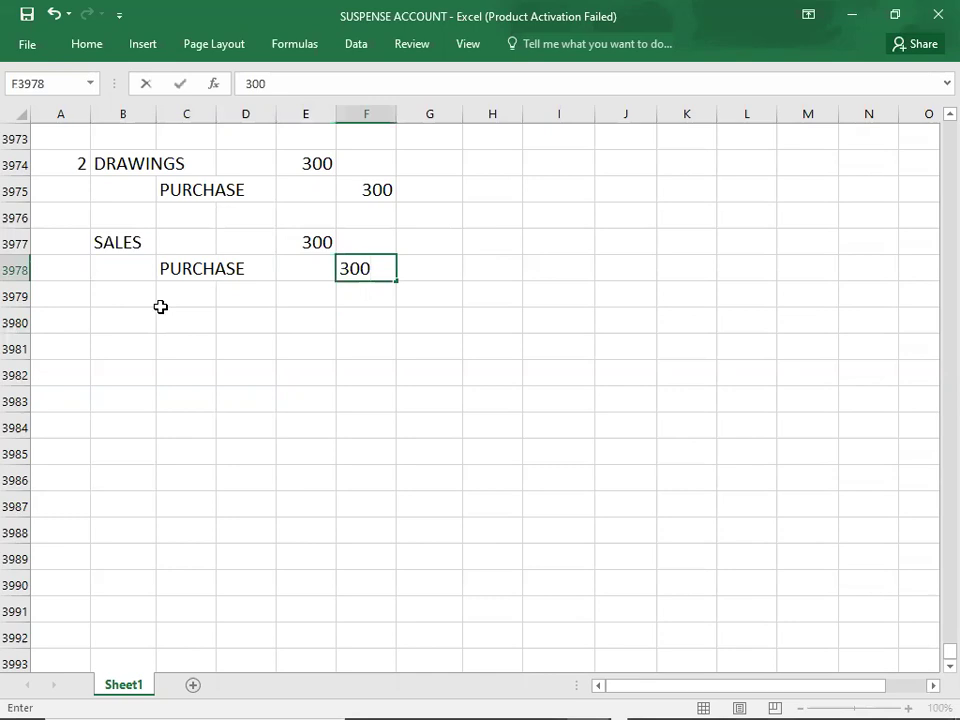
- Change the credit account name in C3978 to PURCHASES
{"action": "left_click", "coordinate": [160, 269]}
{"action": "double_click", "coordinate": [243, 271]}
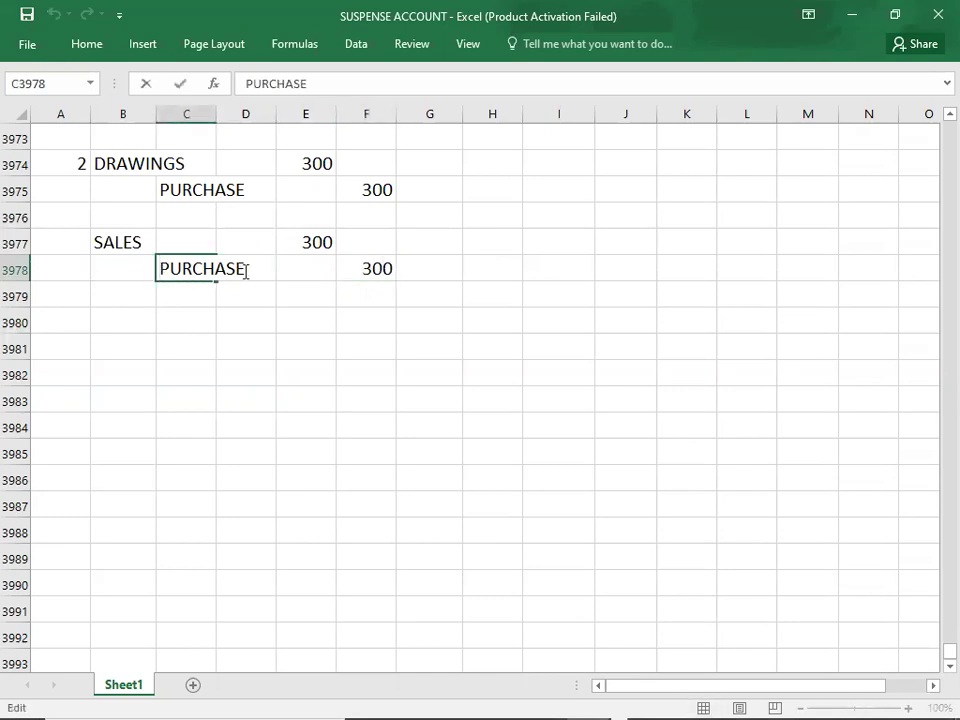
{"action": "type", "text": "S"}
{"action": "key", "text": "Return"}
{"action": "key", "text": "Return"}
{"action": "key", "text": "Left"}
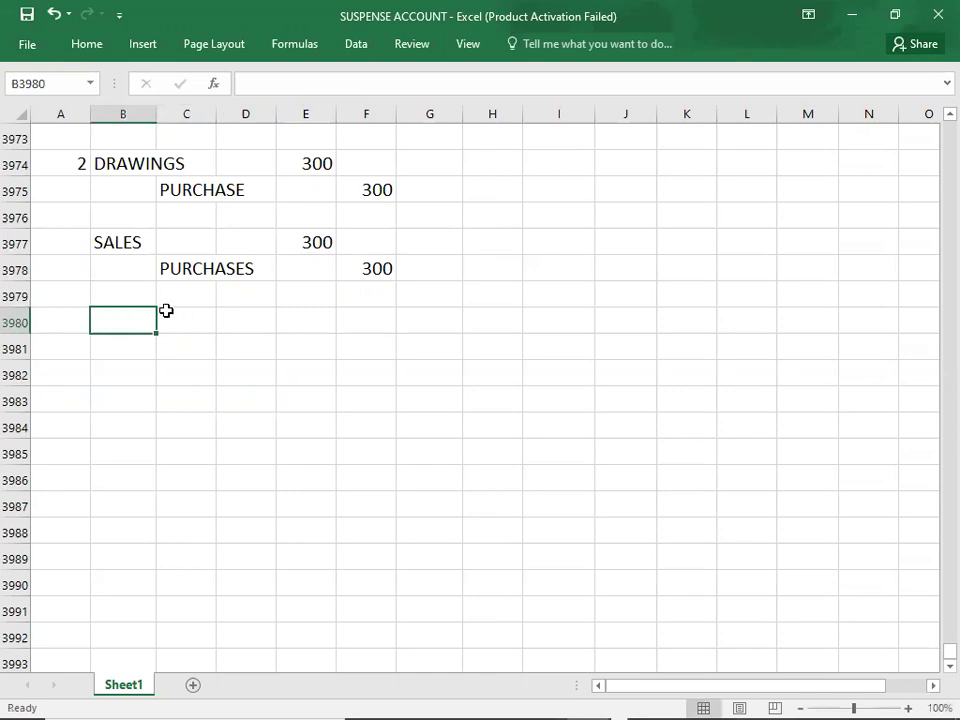
- Copy SALES from B3977 into C3981 as the credit account of the correcting entry
{"action": "left_click", "coordinate": [104, 169]}
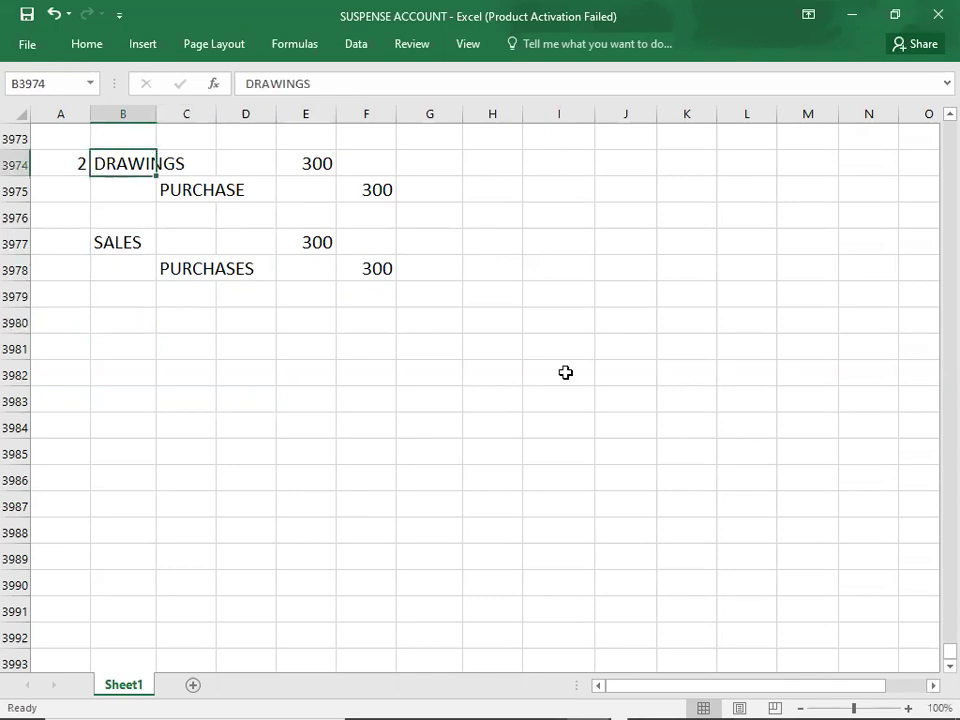
{"action": "key", "text": "Down"}
{"action": "key", "text": "Down"}
{"action": "key", "text": "Down"}
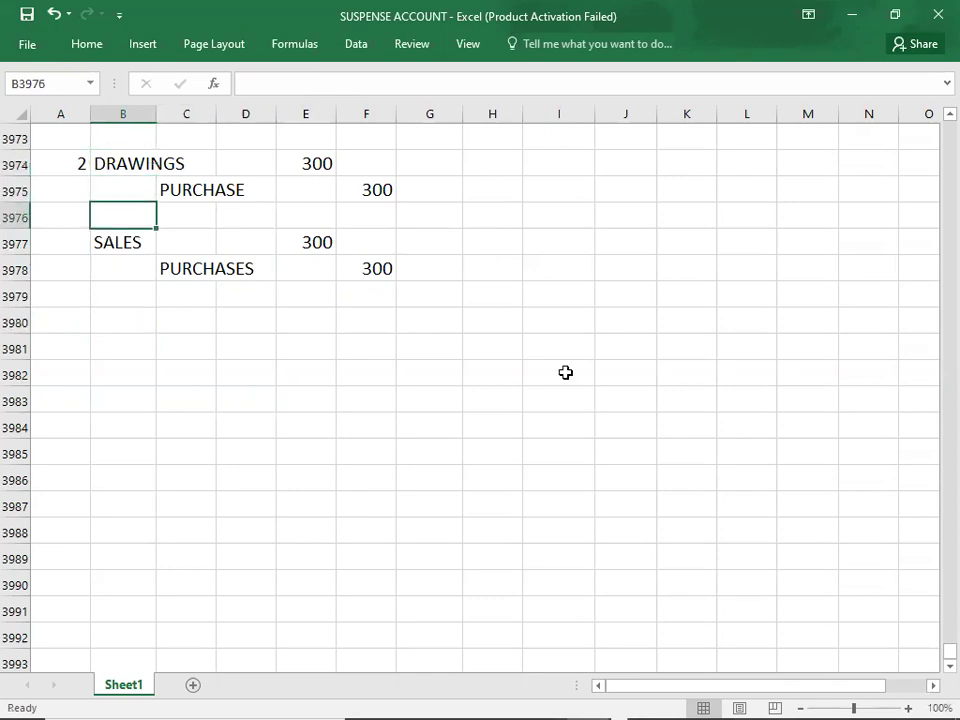
{"action": "key", "text": "ctrl+c"}
{"action": "key", "text": "Down"}
{"action": "key", "text": "Down"}
{"action": "key", "text": "Down"}
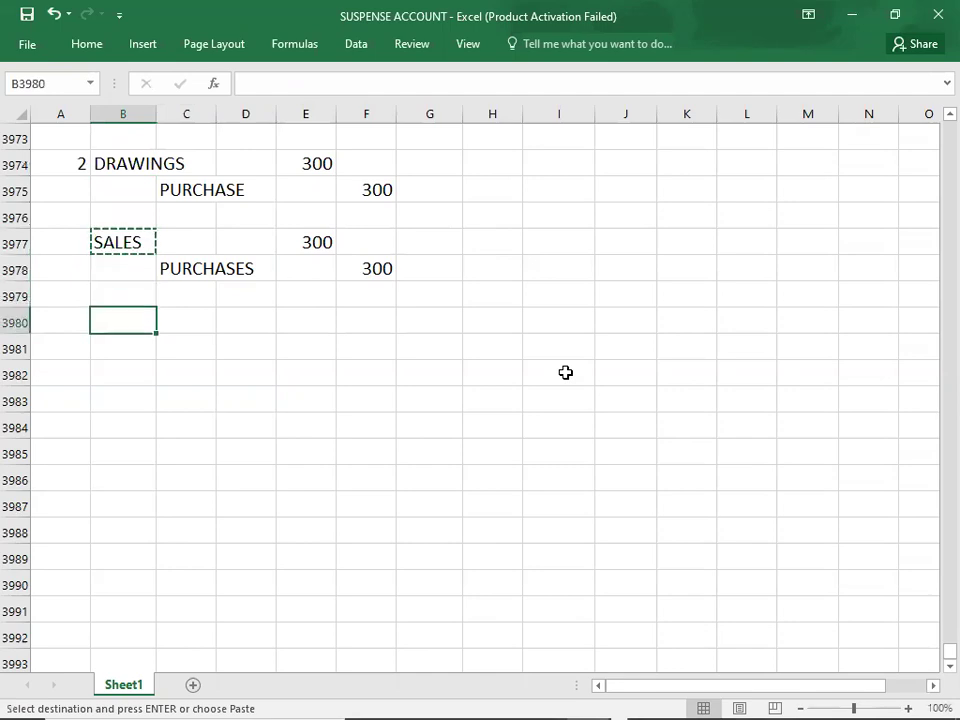
{"action": "key", "text": "Down"}
{"action": "key", "text": "Right"}
{"action": "key", "text": "ctrl+v"}
- Copy DRAWINGS from B3974 into B3980 as the debit account of the correcting entry
{"action": "key", "text": "Up"}
{"action": "key", "text": "Up"}
{"action": "key", "text": "Up"}
{"action": "key", "text": "Up"}
{"action": "key", "text": "Up"}
{"action": "key", "text": "Up"}
{"action": "key", "text": "Up"}
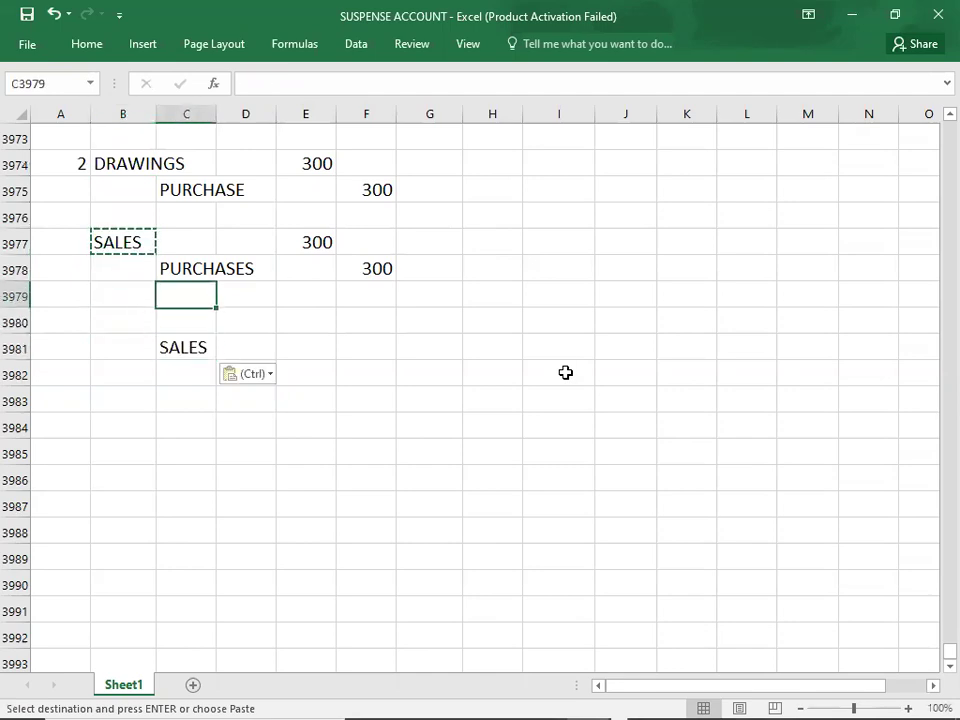
{"action": "key", "text": "Left"}
{"action": "key", "text": "Escape"}
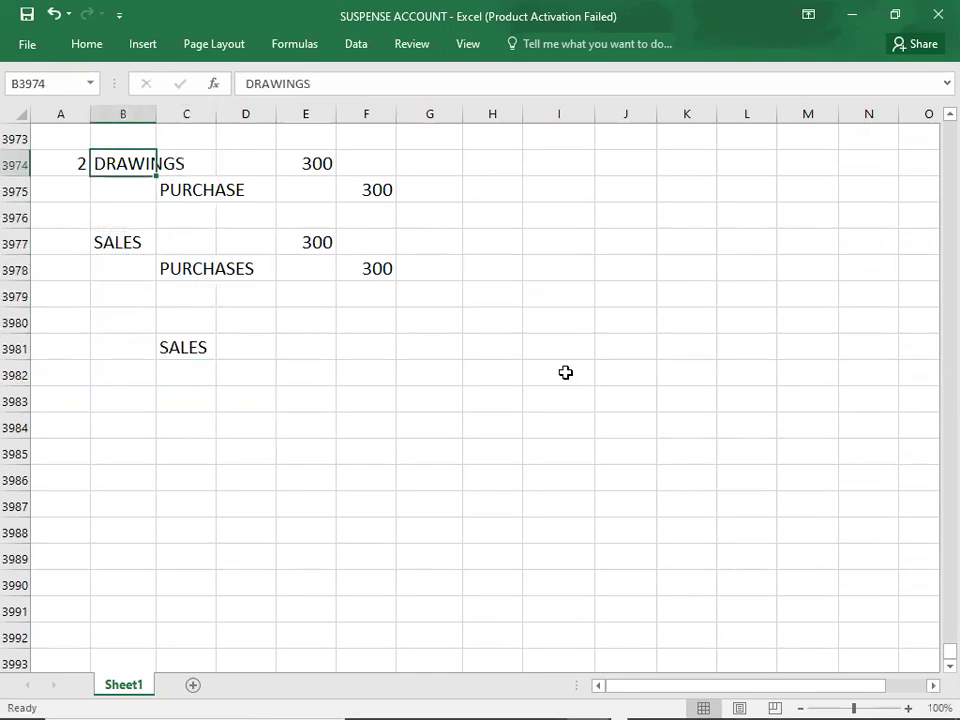
{"action": "key", "text": "ctrl+c"}
{"action": "key", "text": "Down"}
{"action": "key", "text": "Down"}
{"action": "key", "text": "Down"}
{"action": "key", "text": "Down"}
{"action": "key", "text": "Down"}
{"action": "key", "text": "Down"}
{"action": "key", "text": "ctrl+v"}
- Enter 300 as the correcting debit in E3980 and 300 as the correcting credit in F3981
{"action": "key", "text": "Right"}
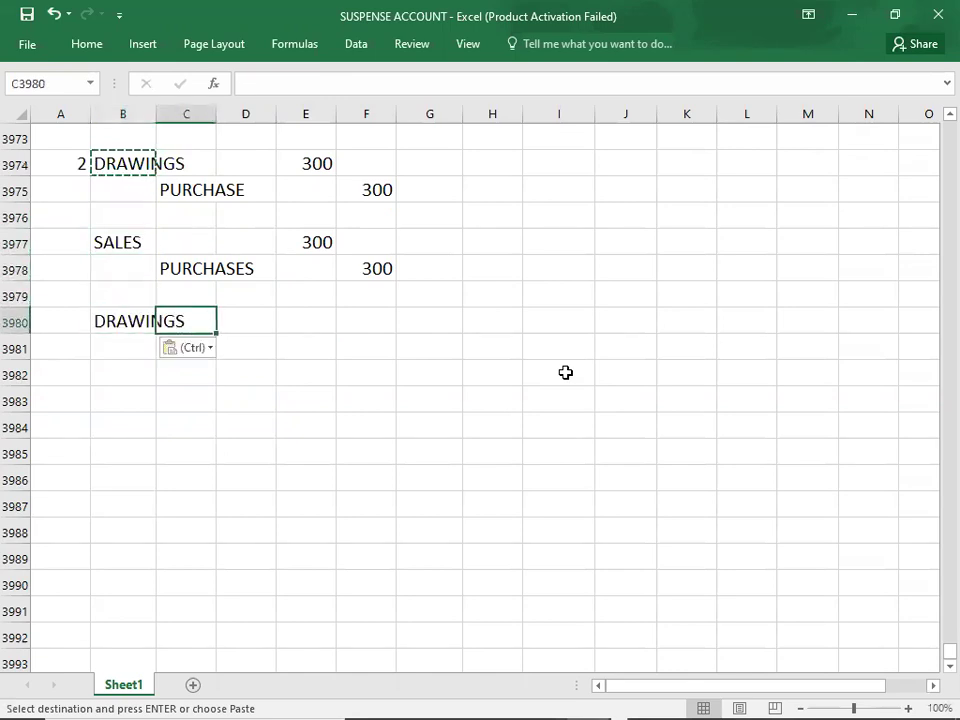
{"action": "key", "text": "Right"}
{"action": "key", "text": "Right"}
{"action": "type", "text": "300"}
{"action": "key", "text": "Return"}
{"action": "key", "text": "Right"}
{"action": "type", "text": "300"}
{"action": "key", "text": "Return"}
- Start error 3 by entering the number 3 in A3983
{"action": "key", "text": "Down"}
{"action": "key", "text": "Left"}
{"action": "key", "text": "Left"}
{"action": "key", "text": "Left"}
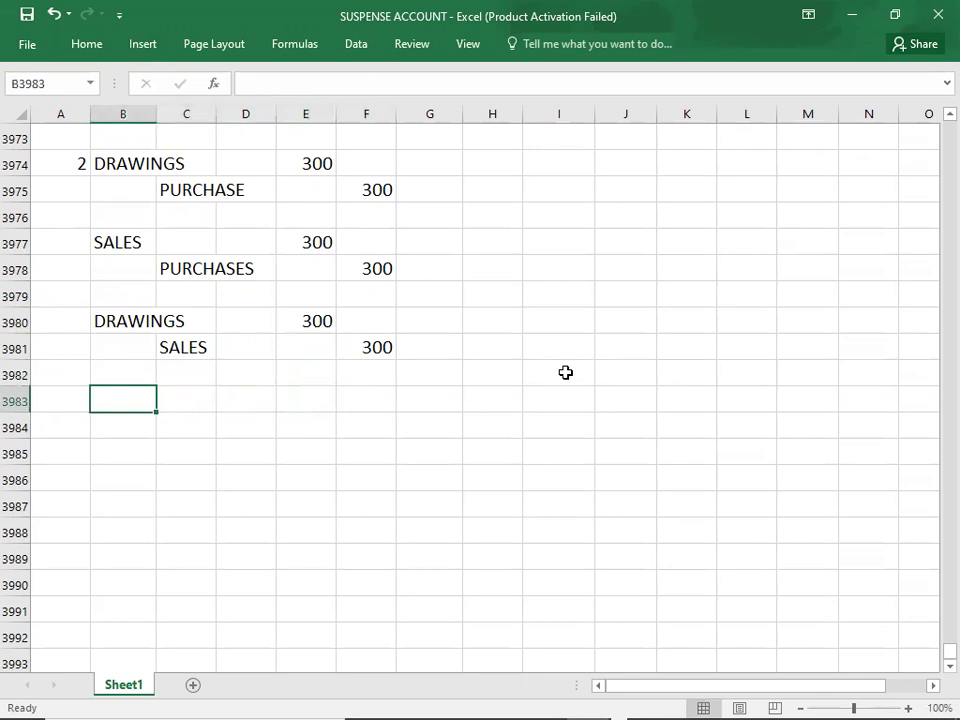
{"action": "key", "text": "Left"}
{"action": "type", "text": "3"}
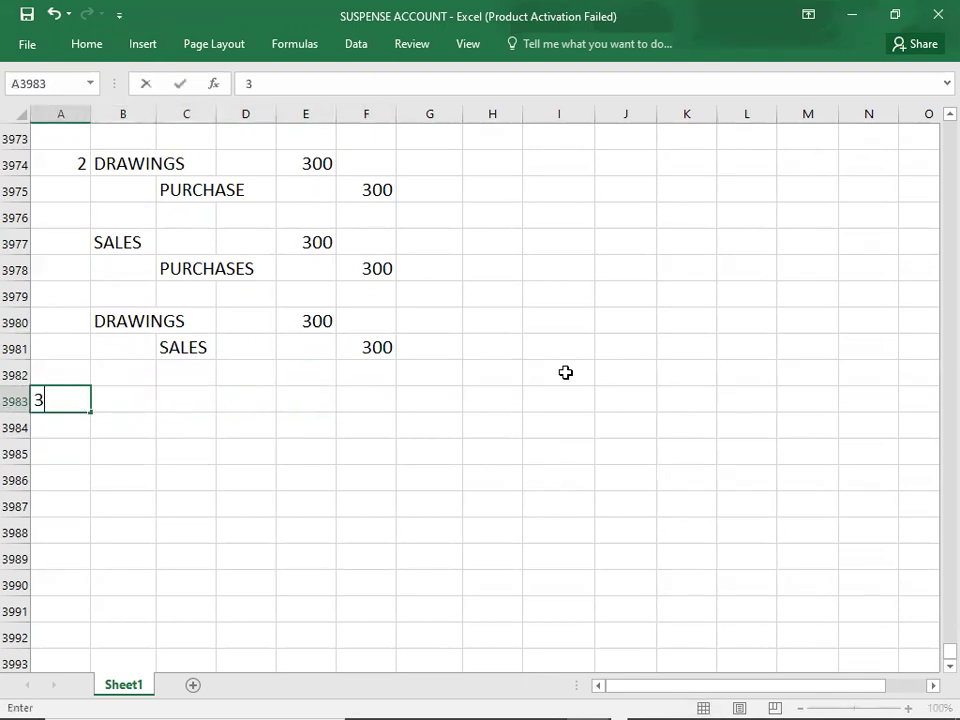
{"action": "key", "text": "Right"}
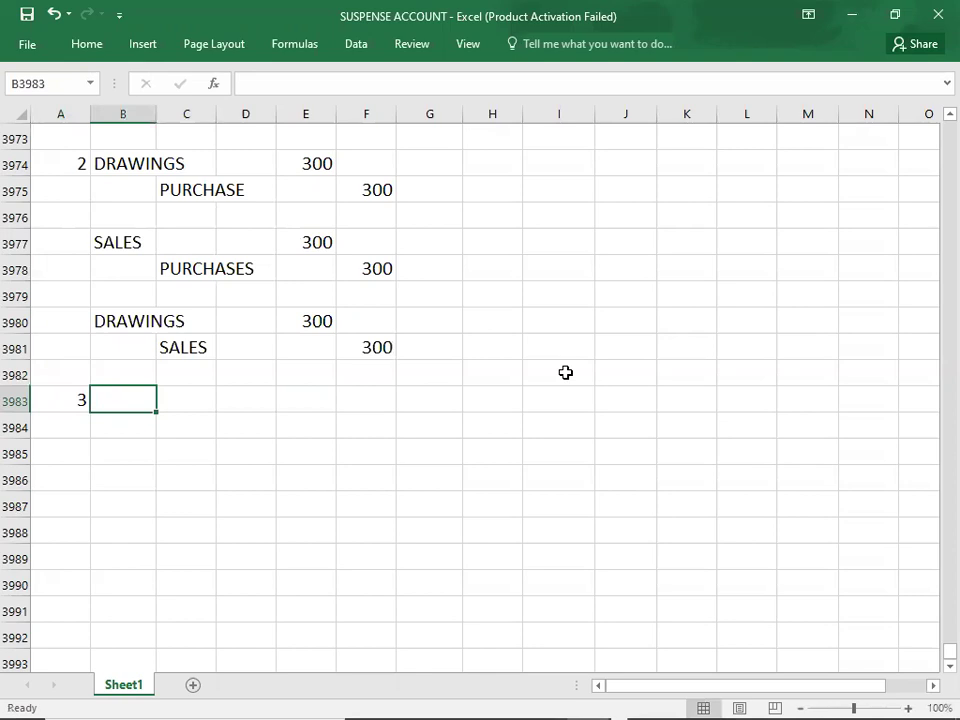
- Check error 3 in the question PDF, and enter A/P in B3983 and A/R in C3984 as the correct contra accounts
{"action": "key", "text": "alt+Tab"}
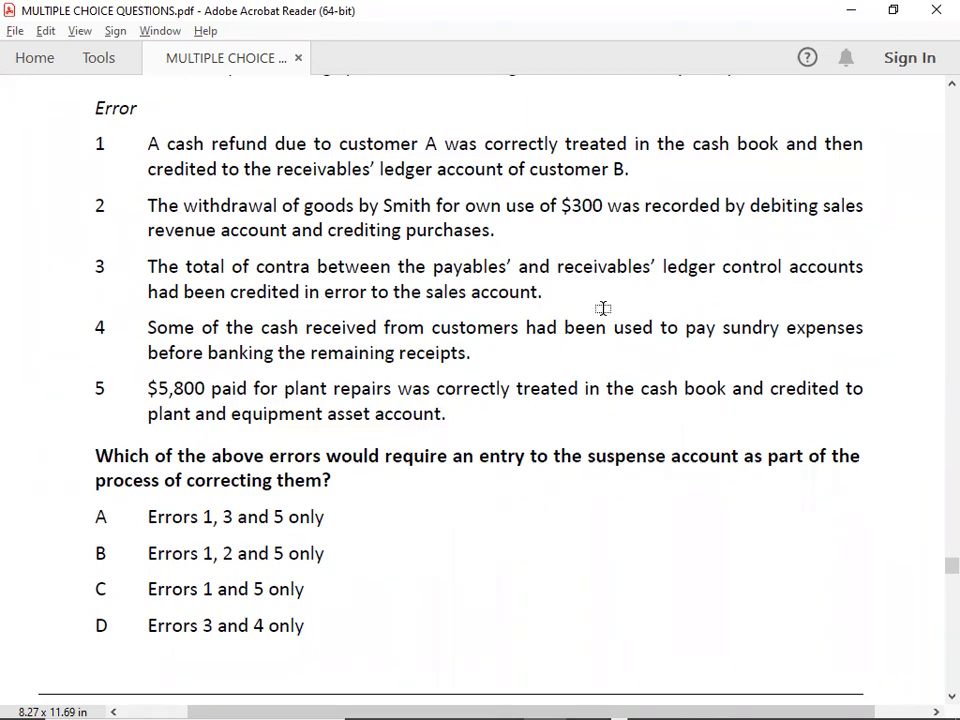
{"action": "key", "text": "alt+Tab"}
{"action": "type", "text": "A/P"}
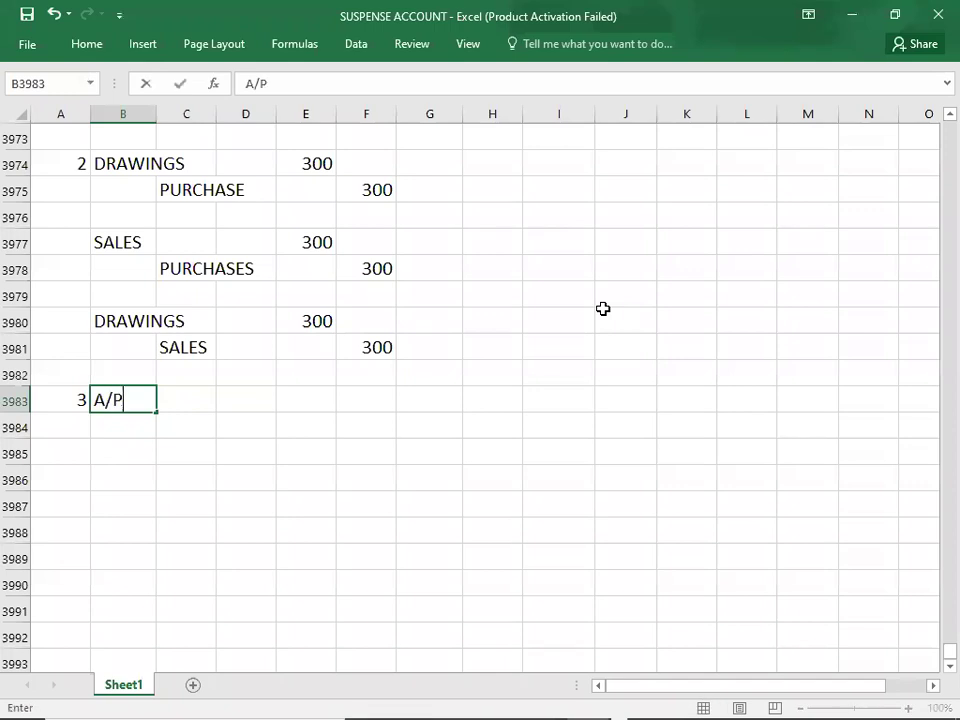
{"action": "key", "text": "Return"}
{"action": "key", "text": "Tab"}
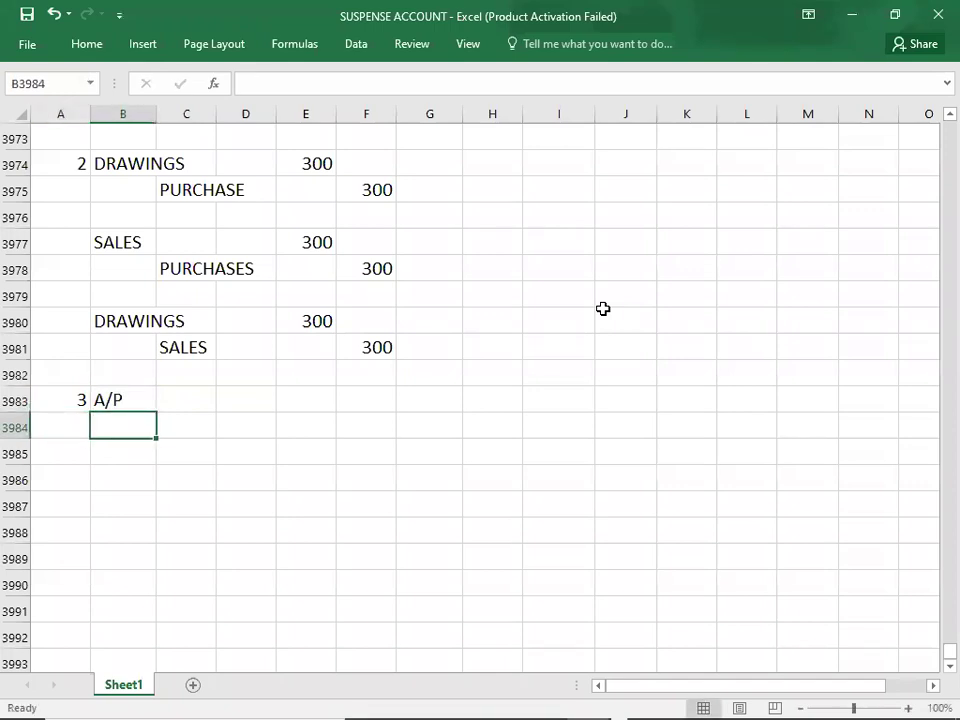
{"action": "type", "text": "A"}
{"action": "key", "text": "BackSpace"}
{"action": "key", "text": "BackSpace"}
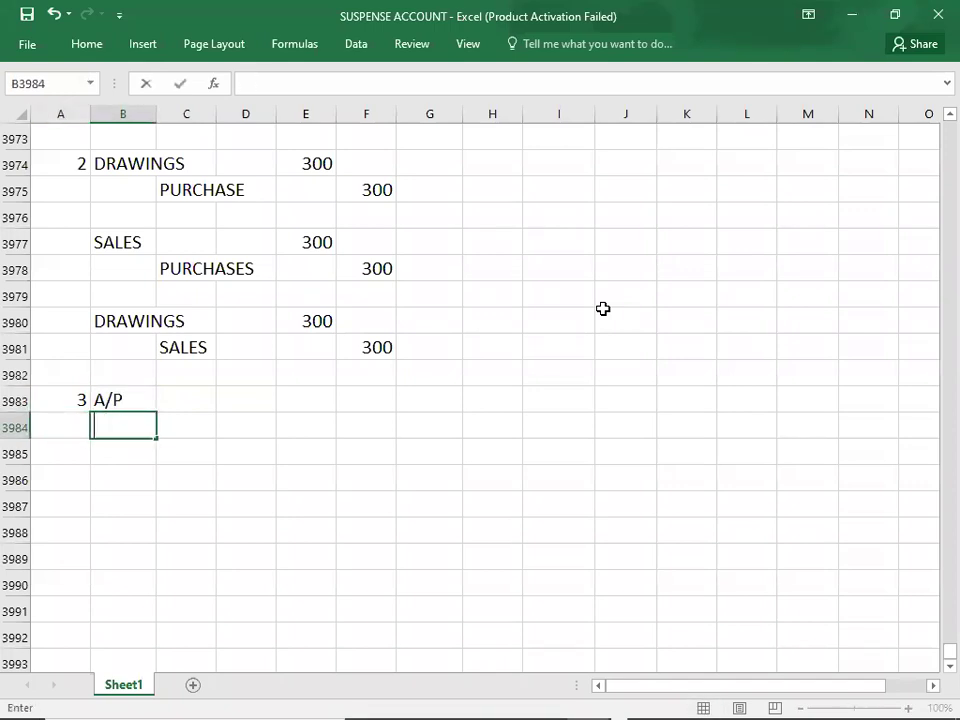
{"action": "key", "text": "Tab"}
{"action": "type", "text": "A/R"}
- Enter XX as the A/P debit amount in E3983 and as the A/R credit amount in F3984
{"action": "key", "text": "Up"}
{"action": "key", "text": "Right"}
{"action": "key", "text": "Right"}
{"action": "key", "text": "alt+Tab"}
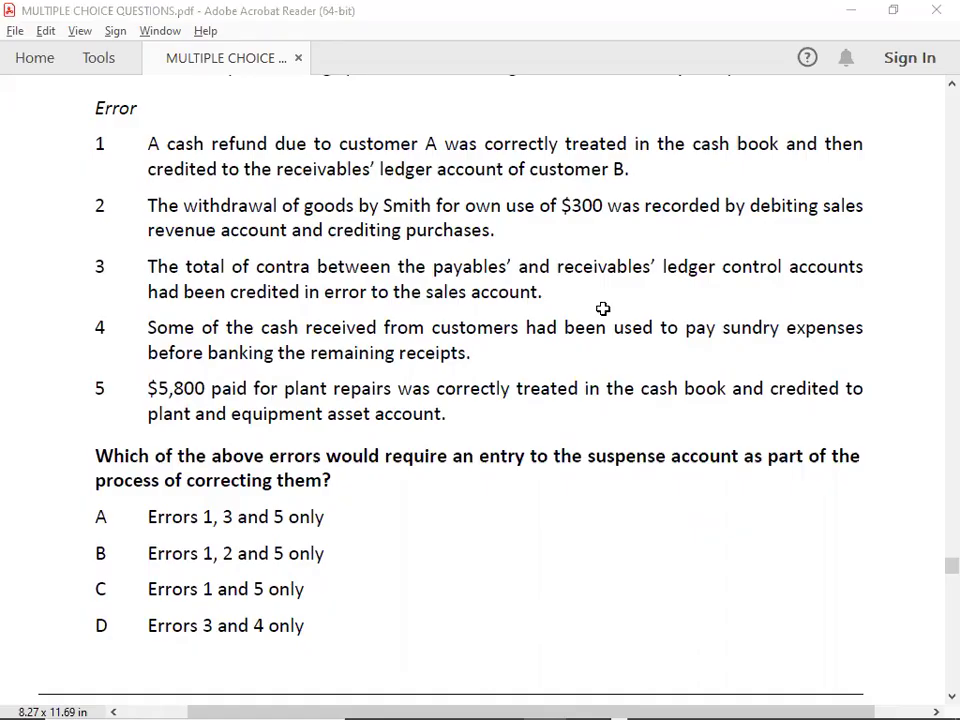
{"action": "key", "text": "alt+Tab"}
{"action": "type", "text": "XX"}
{"action": "key", "text": "Return"}
- Record the wrong entry for error 3, with A/P as the debit in B3986 and SALES as the credit in C3987
{"action": "key", "text": "Left"}
{"action": "key", "text": "Left"}
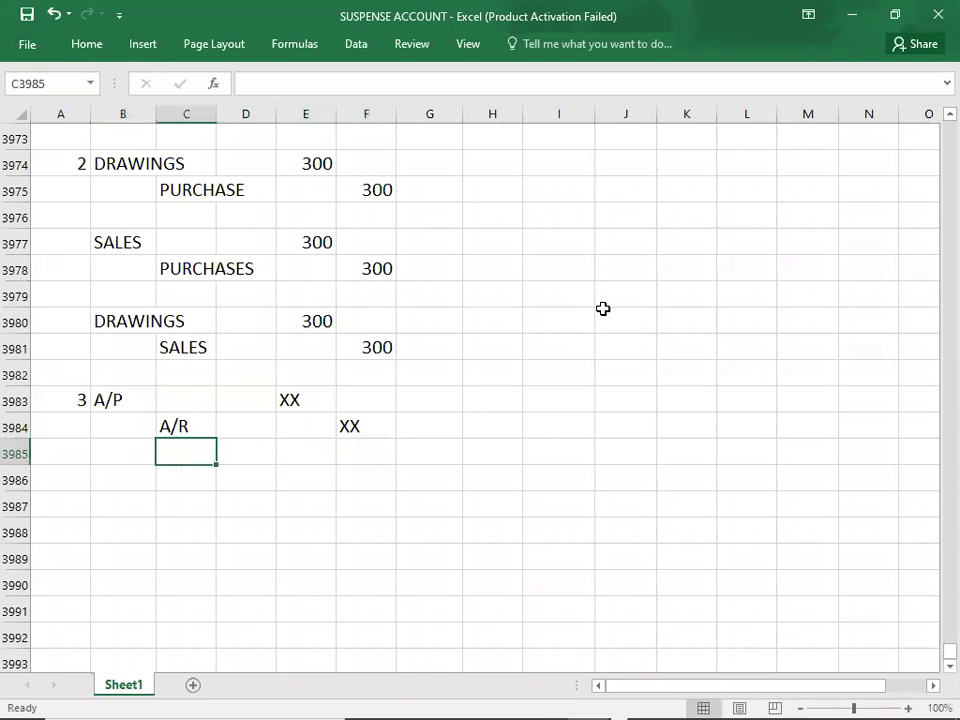
{"action": "key", "text": "Down"}
{"action": "key", "text": "Left"}
{"action": "type", "text": "A/P"}
{"action": "key", "text": "Return"}
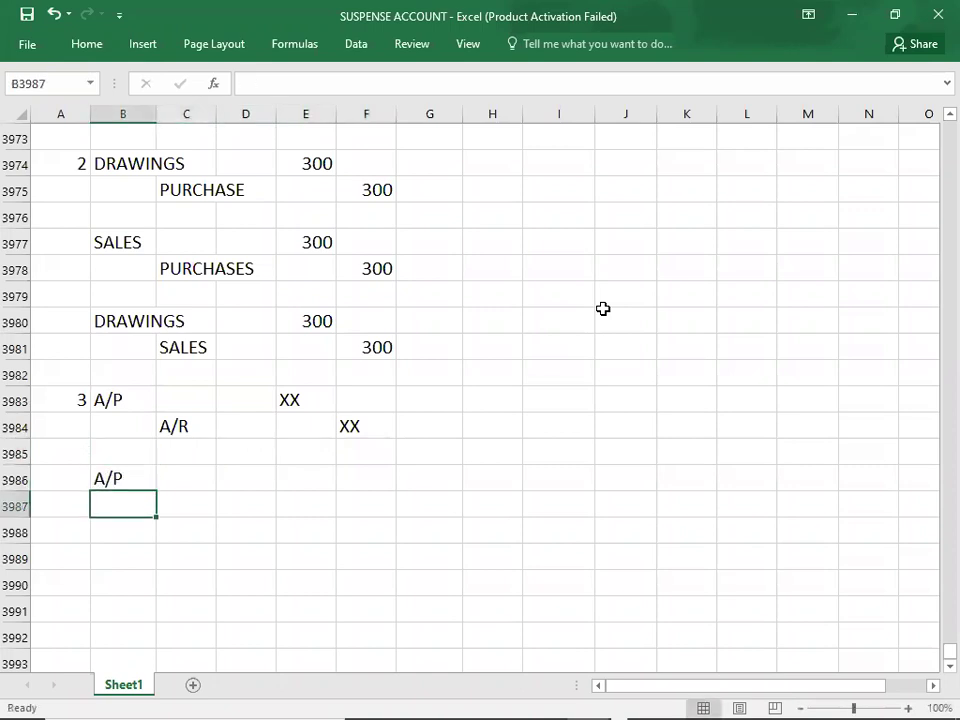
{"action": "key", "text": "Right"}
{"action": "type", "text": "SALES"}
- Enter XX as the A/P debit amount in E3986 and as the SALES credit amount in F3987
{"action": "key", "text": "Up"}
{"action": "key", "text": "Right"}
{"action": "key", "text": "Right"}
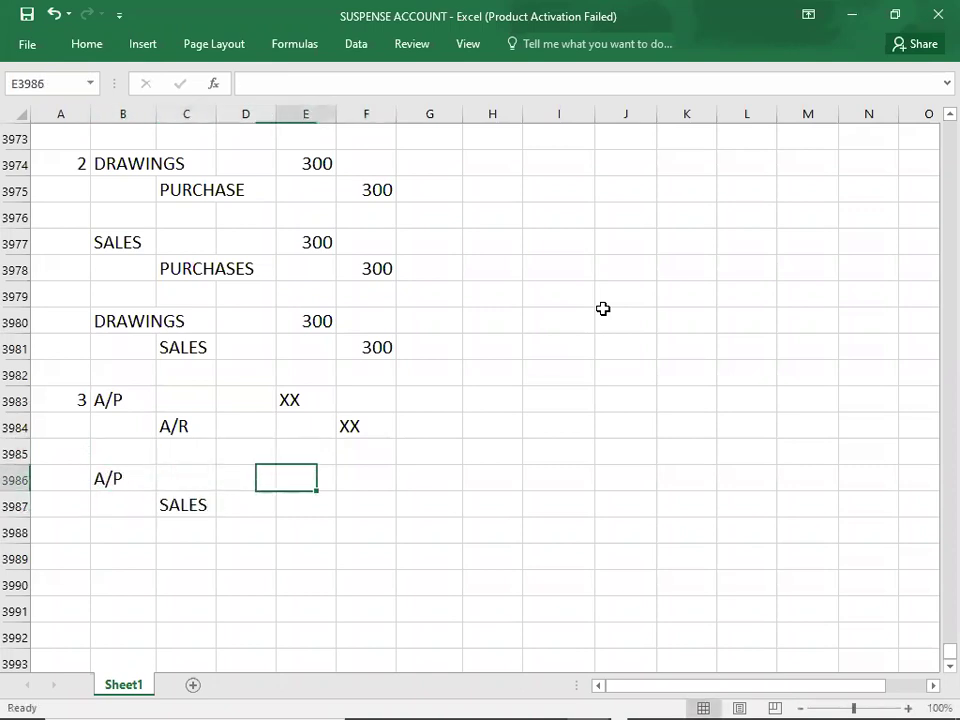
{"action": "type", "text": "XX"}
{"action": "key", "text": "Return"}
{"action": "key", "text": "Right"}
{"action": "type", "text": "XX"}
{"action": "key", "text": "ctrl+Return"}
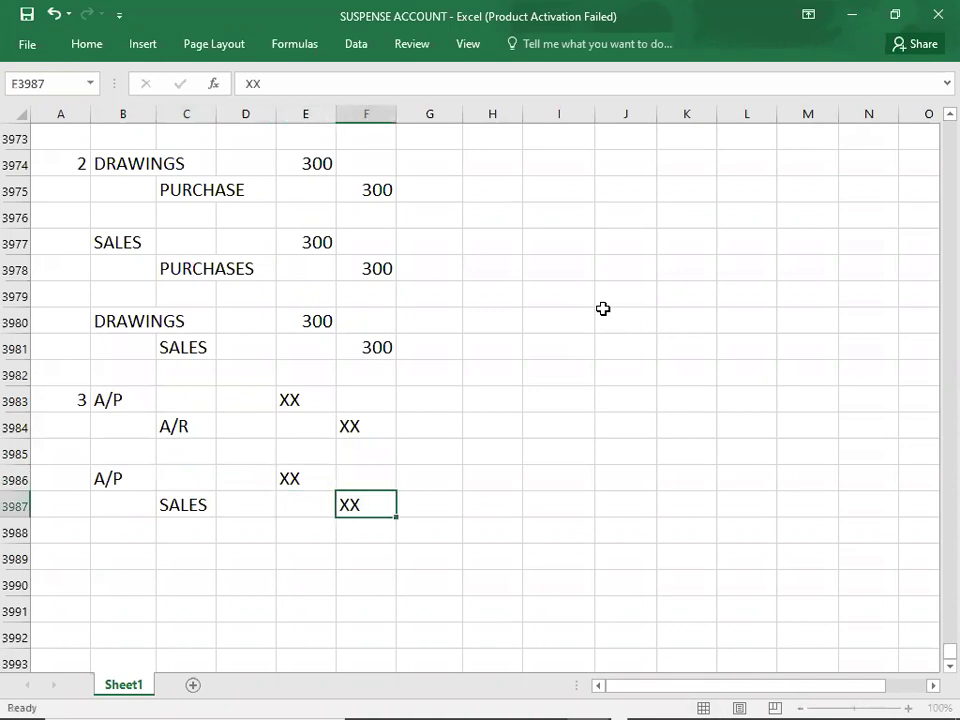
- Copy SALES from C3987 into B3989 as the debit account of error 3's correcting entry
{"action": "key", "text": "Down"}
{"action": "key", "text": "Down"}
{"action": "key", "text": "Down"}
{"action": "key", "text": "Down"}
{"action": "key", "text": "Down"}
{"action": "key", "text": "Down"}
{"action": "key", "text": "Down"}
{"action": "key", "text": "Down"}
{"action": "key", "text": "Down"}
{"action": "key", "text": "Down"}
{"action": "key", "text": "Down"}
{"action": "key", "text": "Down"}
{"action": "key", "text": "Down"}
{"action": "key", "text": "Down"}
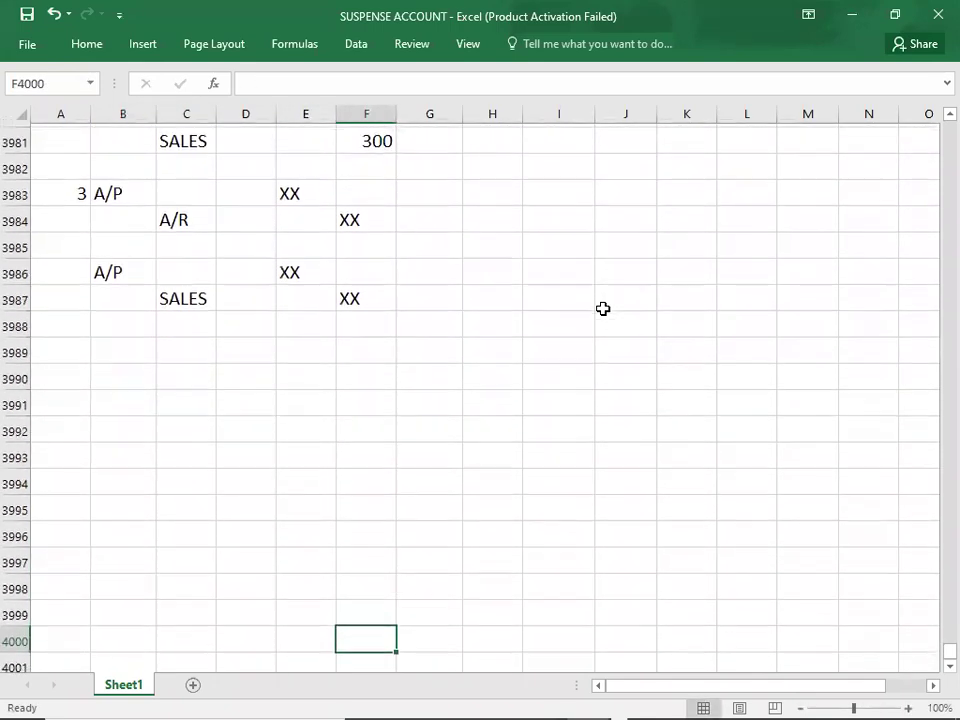
{"action": "left_click", "coordinate": [140, 323]}
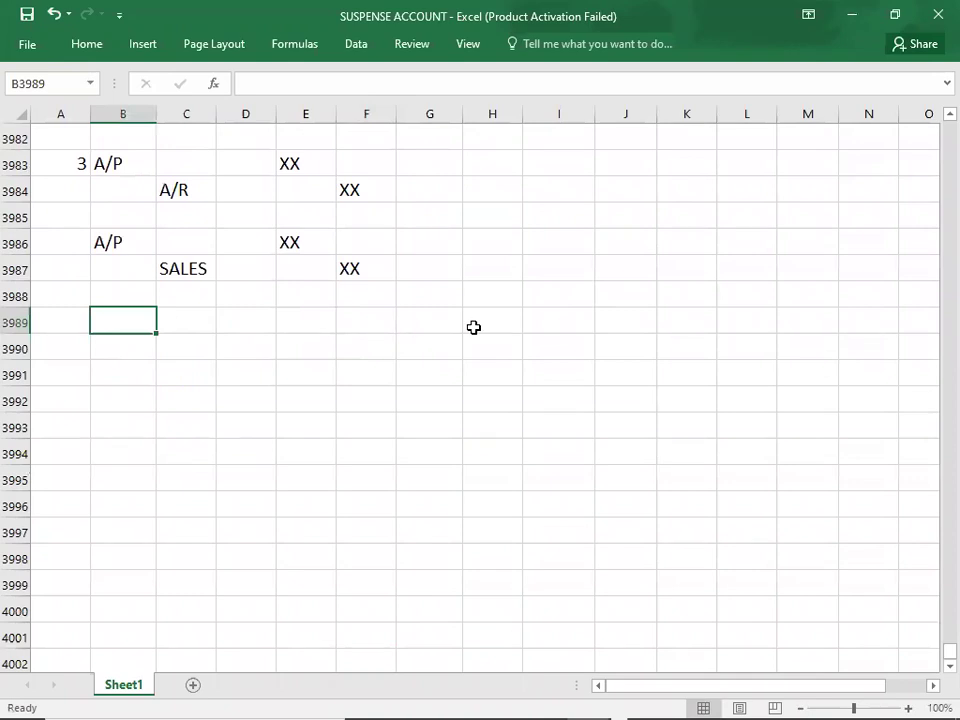
{"action": "key", "text": "Up"}
{"action": "key", "text": "Up"}
{"action": "key", "text": "Right"}
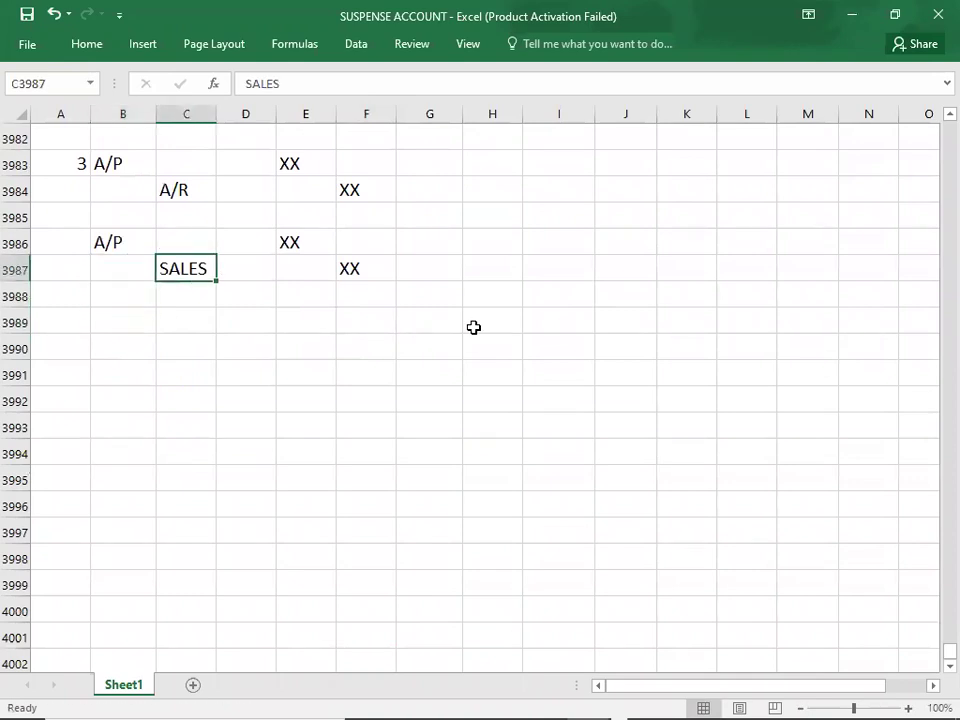
{"action": "key", "text": "ctrl+c"}
{"action": "key", "text": "Down"}
{"action": "key", "text": "Down"}
{"action": "key", "text": "Left"}
{"action": "key", "text": "ctrl+v"}
- Copy A/R from C3984 into C3990 as the credit account of error 3's correcting entry
{"action": "key", "text": "Up"}
{"action": "key", "text": "Up"}
{"action": "key", "text": "Up"}
{"action": "key", "text": "Up"}
{"action": "key", "text": "Up"}
{"action": "key", "text": "Right"}
{"action": "key", "text": "ctrl+c"}
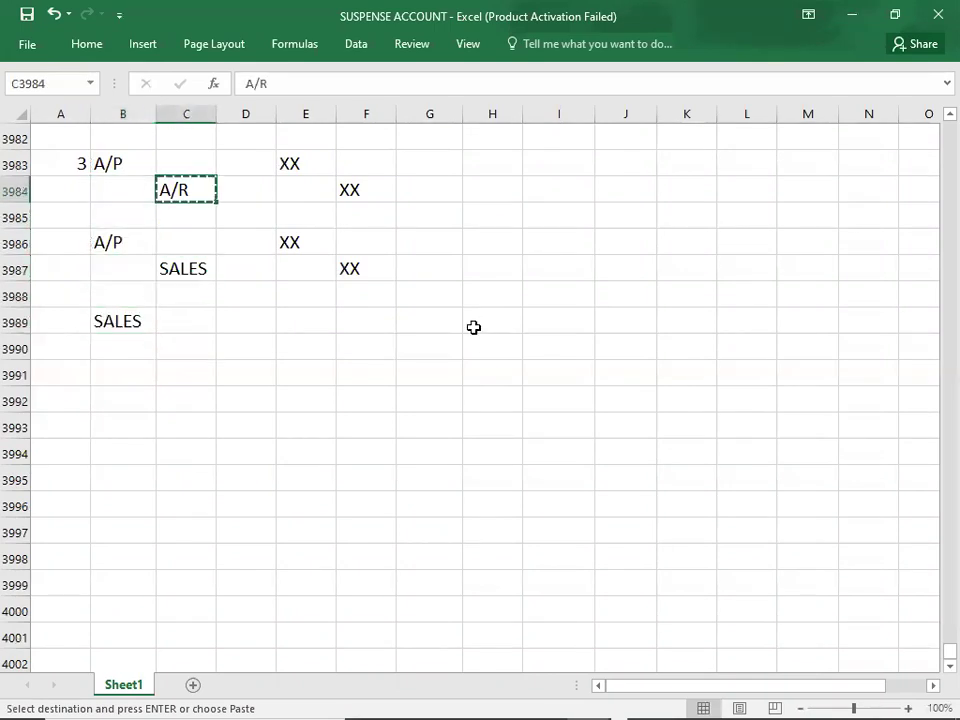
{"action": "key", "text": "Down"}
{"action": "key", "text": "Down"}
{"action": "key", "text": "Down"}
{"action": "key", "text": "Down"}
{"action": "key", "text": "Down"}
{"action": "key", "text": "Down"}
{"action": "key", "text": "ctrl+v"}
- Enter XX as the SALES debit amount in E3989 and as the A/R credit amount in F3990
{"action": "key", "text": "Up"}
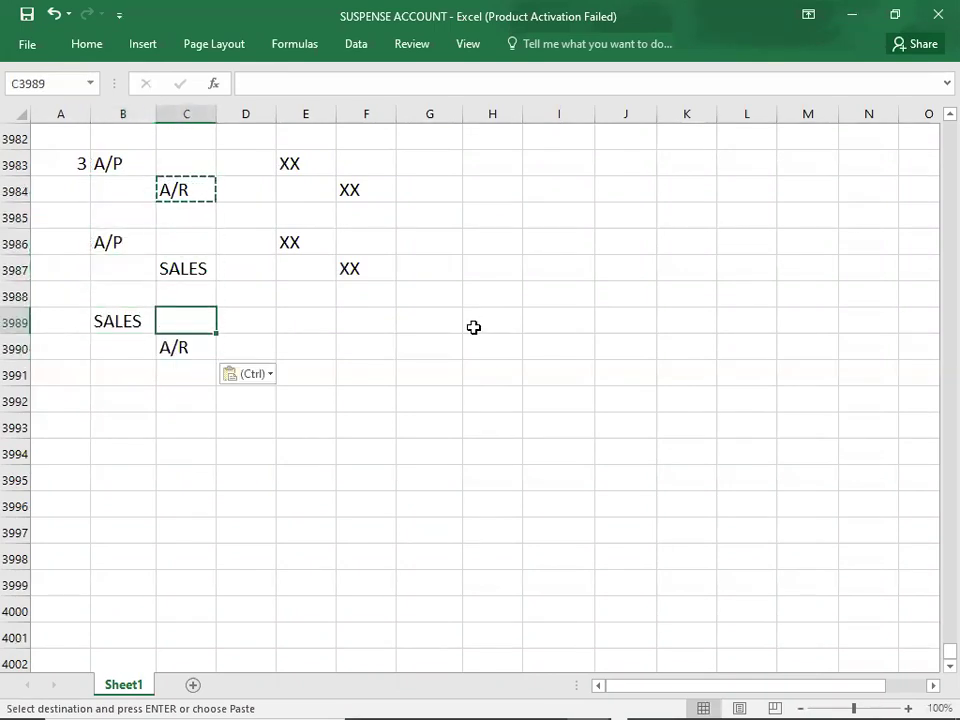
{"action": "key", "text": "Right"}
{"action": "key", "text": "Right"}
{"action": "type", "text": "XX"}
{"action": "key", "text": "Return"}
{"action": "key", "text": "Right"}
{"action": "type", "text": "X"}
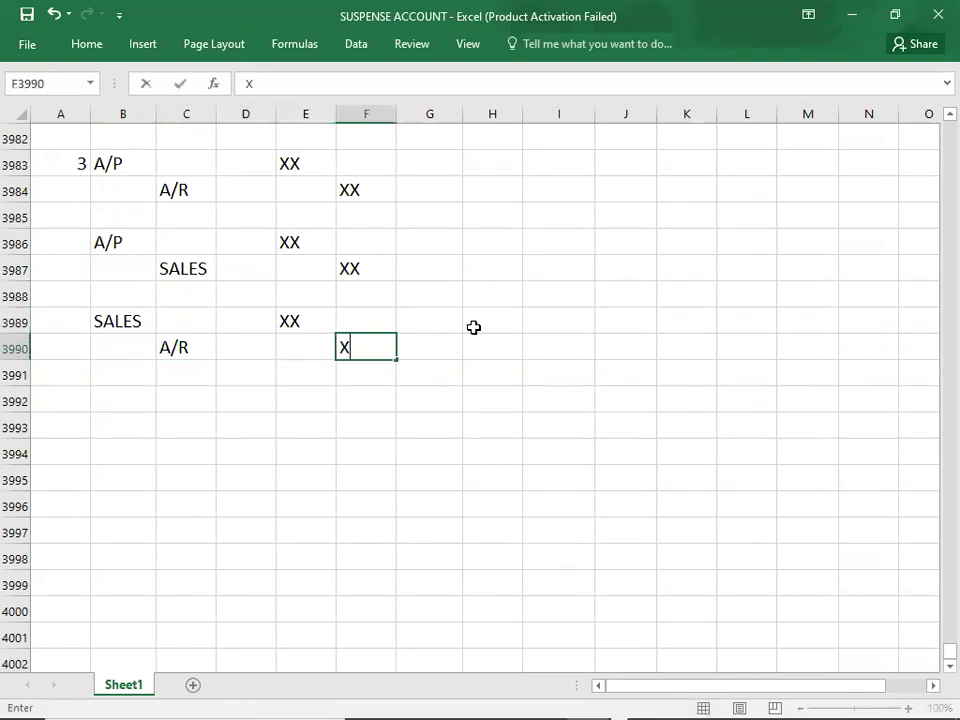
{"action": "type", "text": "X"}
{"action": "key", "text": "Return"}
- Number the next set of journal entries 4 in A3992
{"action": "key", "text": "Left"}
{"action": "key", "text": "Left"}
{"action": "key", "text": "Left"}
{"action": "key", "text": "Left"}
{"action": "key", "text": "Left"}
{"action": "key", "text": "Down"}
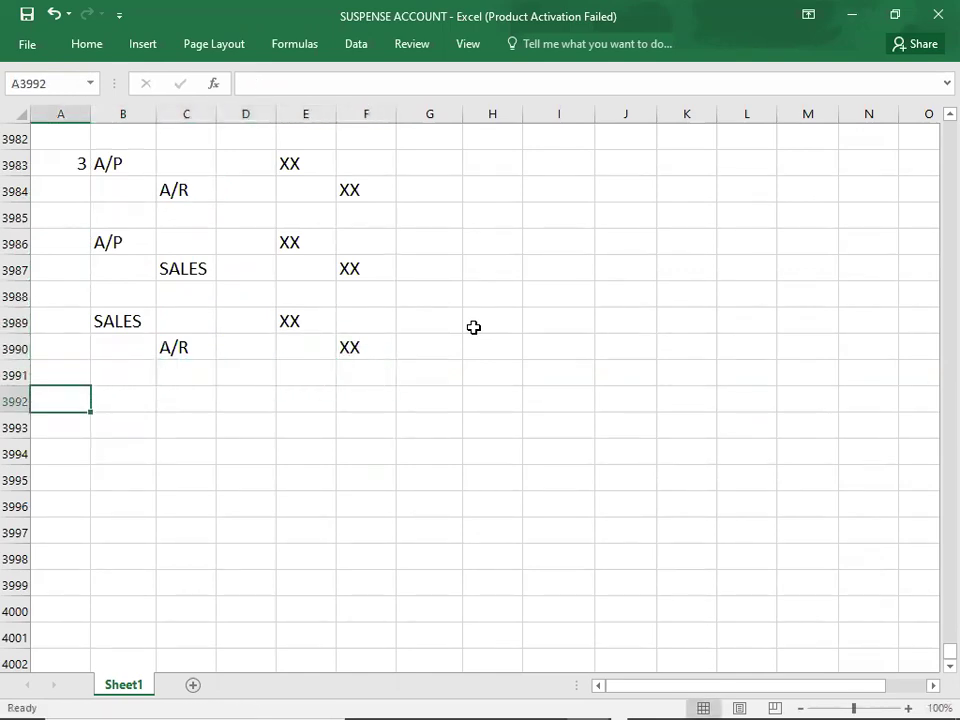
{"action": "type", "text": "4"}
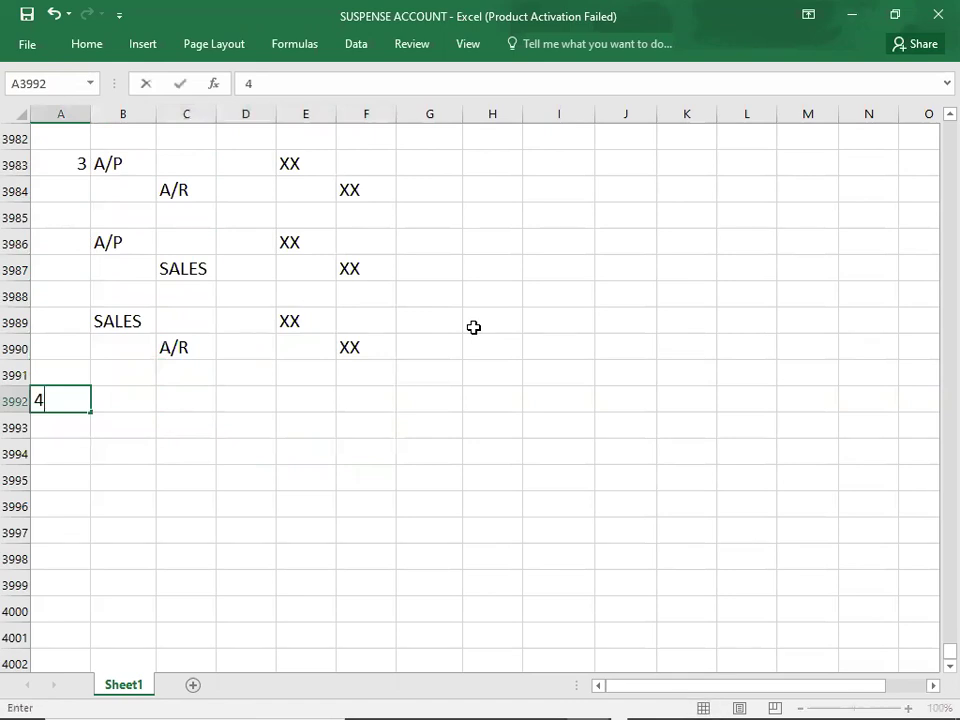
{"action": "key", "text": "Tab"}
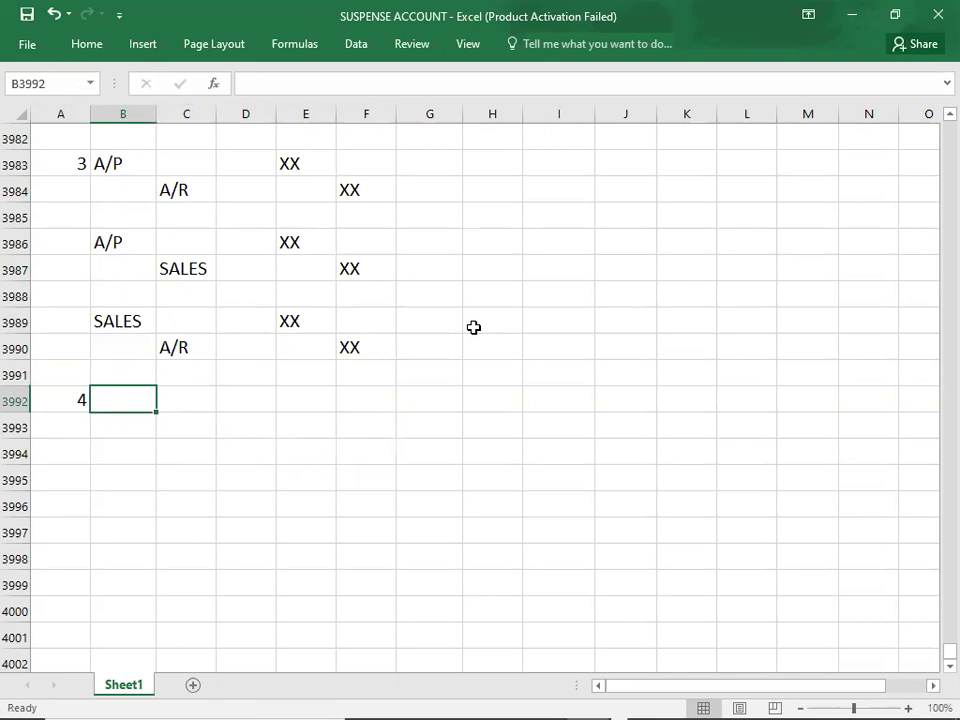
- Read errors 4 and 5 in the question PDF, and enter REPAIR EXP. in B3992 and CASH in C3993 as the correct accounts for the plant repairs
{"action": "key", "text": "alt+Tab"}
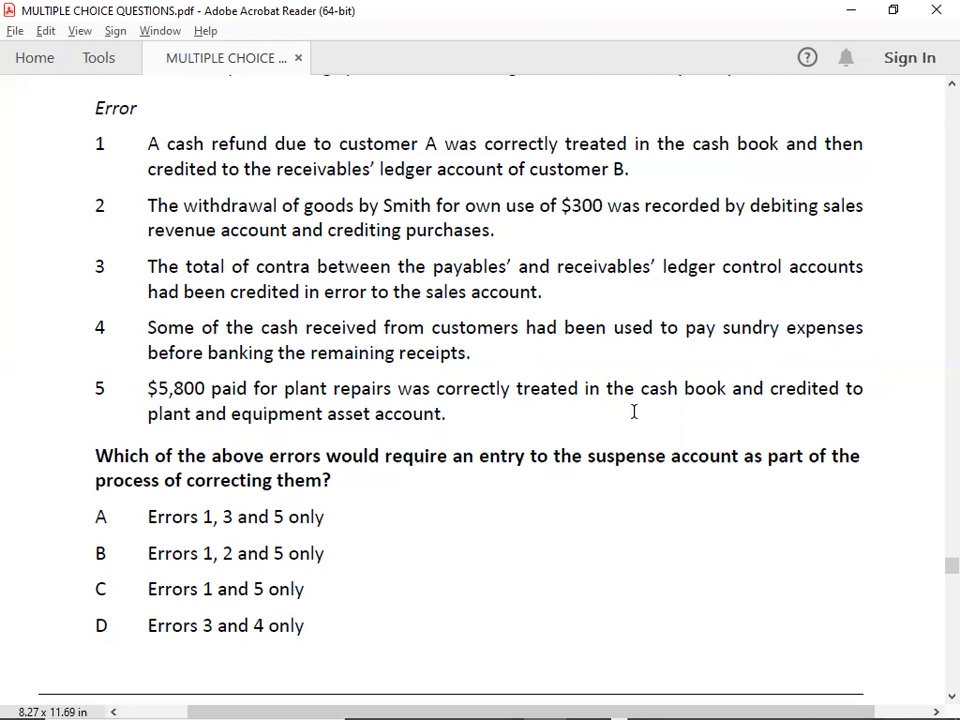
{"action": "key", "text": "alt+Tab"}
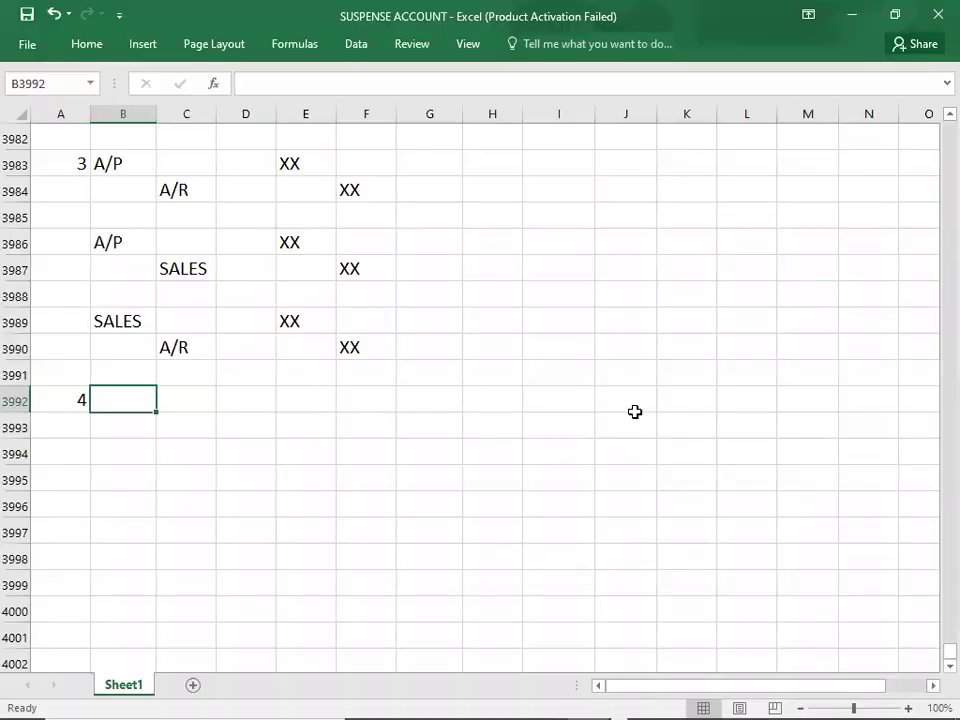
{"action": "type", "text": "REPAIR EXP."}
{"action": "key", "text": "Return"}
{"action": "key", "text": "Tab"}
{"action": "type", "text": "CASH"}
- Enter 5800 as the REPAIR EXP. debit amount in E3992 and as the CASH credit amount in F3993
{"action": "key", "text": "Up"}
{"action": "key", "text": "Right"}
{"action": "key", "text": "Right"}
{"action": "type", "text": "58"}
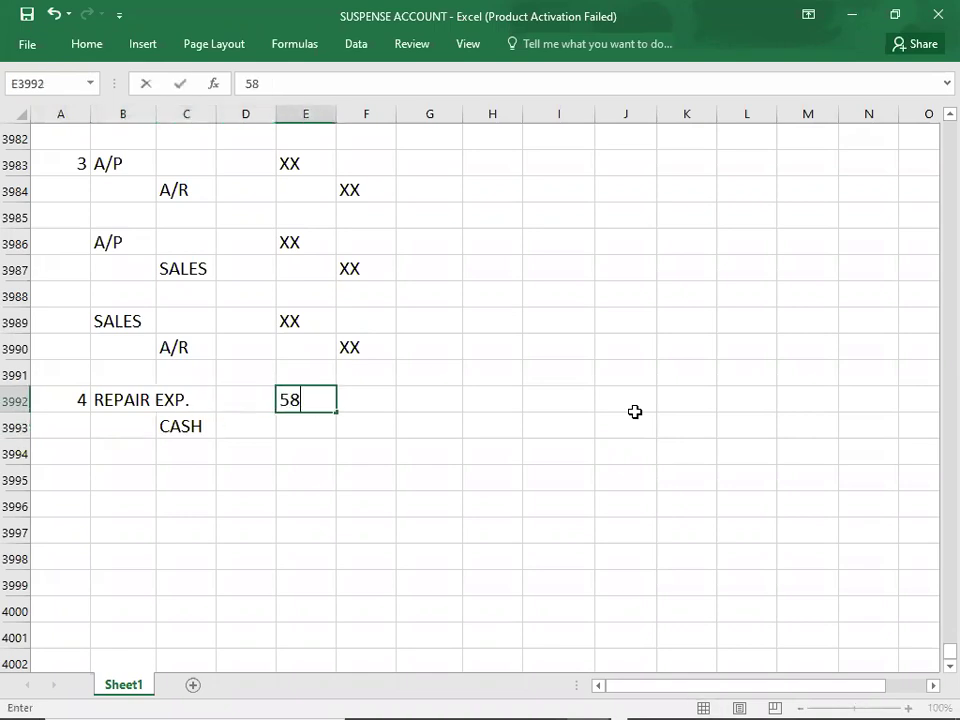
{"action": "type", "text": "00"}
{"action": "key", "text": "Return"}
{"action": "key", "text": "Right"}
{"action": "type", "text": "2"}
{"action": "key", "text": "BackSpace"}
{"action": "type", "text": "5800"}
{"action": "key", "text": "Return"}
- Check the recorded plant repairs treatment in the question PDF, and enter CASH in C3996 with a 5800 credit in F3996
{"action": "key", "text": "Left"}
{"action": "key", "text": "Down"}
{"action": "key", "text": "Left"}
{"action": "key", "text": "Left"}
{"action": "key", "text": "Left"}
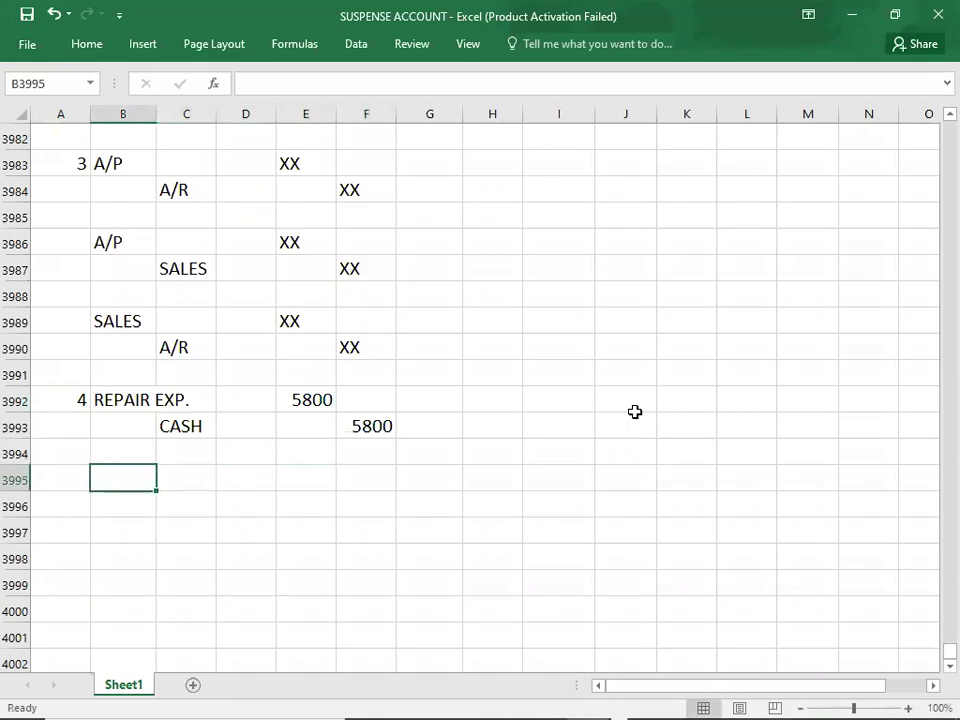
{"action": "key", "text": "alt+Tab"}
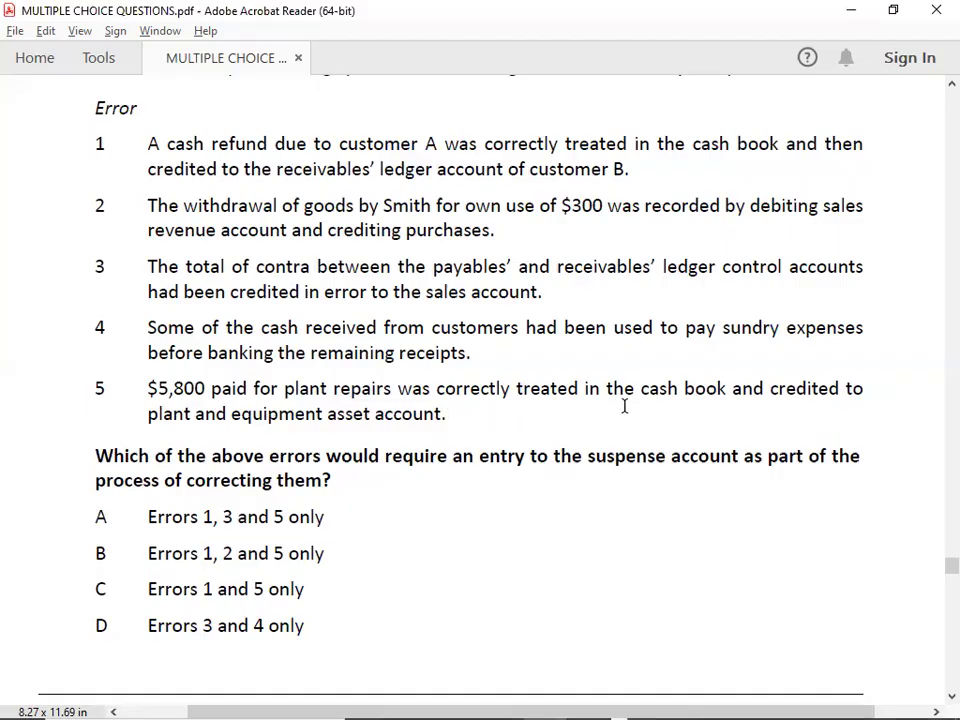
{"action": "key", "text": "alt+Tab"}
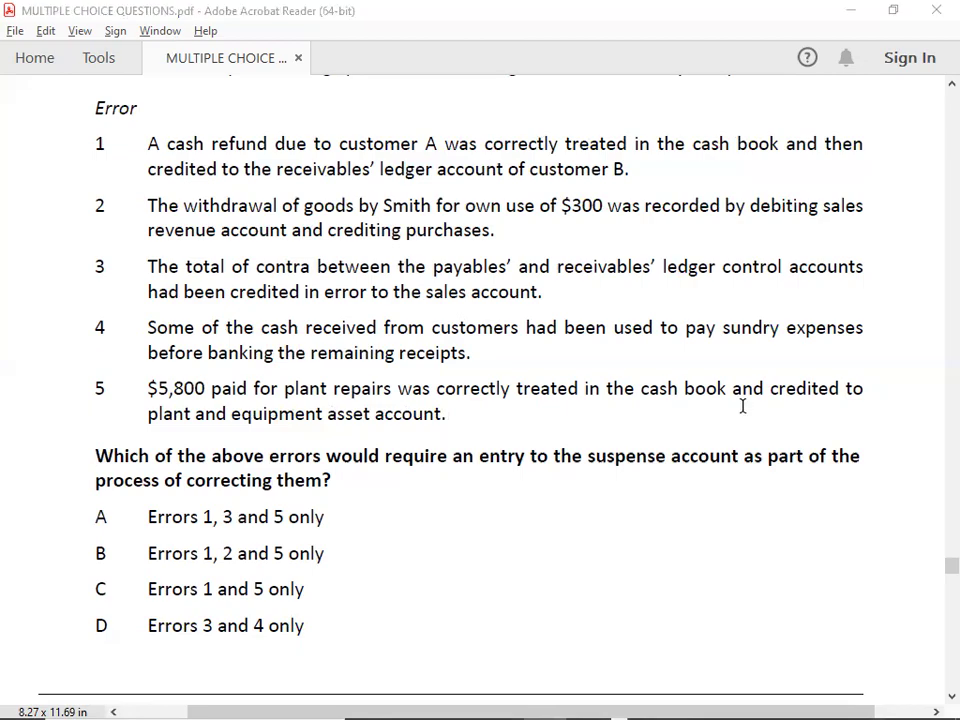
{"action": "key", "text": "Down"}
{"action": "key", "text": "Right"}
{"action": "type", "text": "X"}
{"action": "key", "text": "BackSpace"}
{"action": "type", "text": "CASH"}
{"action": "key", "text": "Tab"}
{"action": "key", "text": "Tab"}
{"action": "key", "text": "Tab"}
{"action": "type", "text": "5800"}
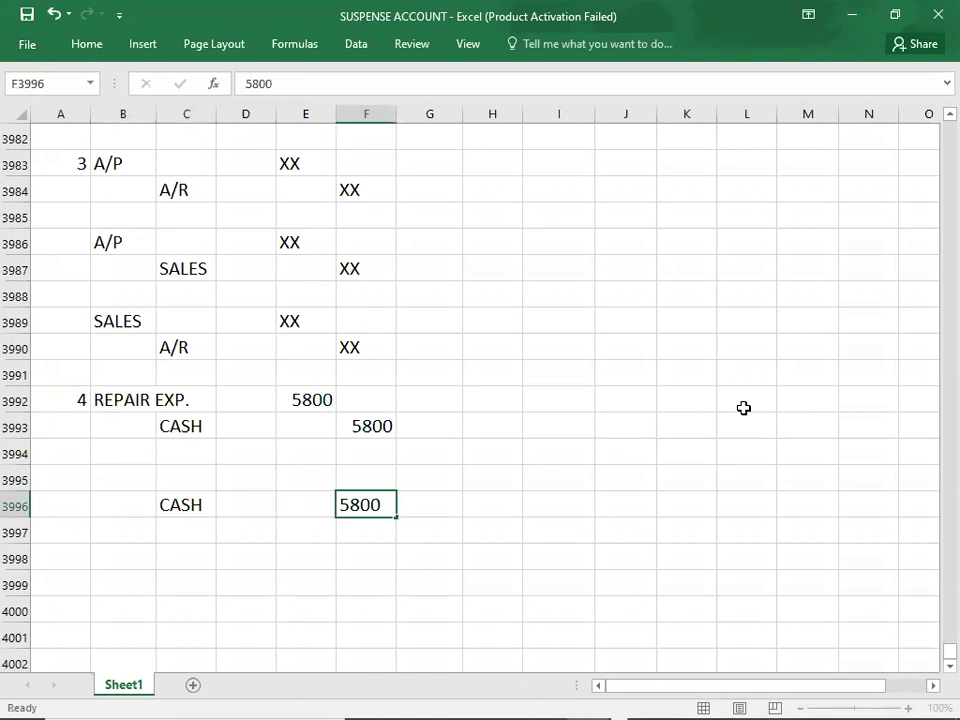
{"action": "key", "text": "Return"}
- Check the wrongly credited account in the question PDF, and enter P&E in C3997 with a 5800 credit in F3997
{"action": "key", "text": "Up"}
{"action": "key", "text": "alt+Tab"}
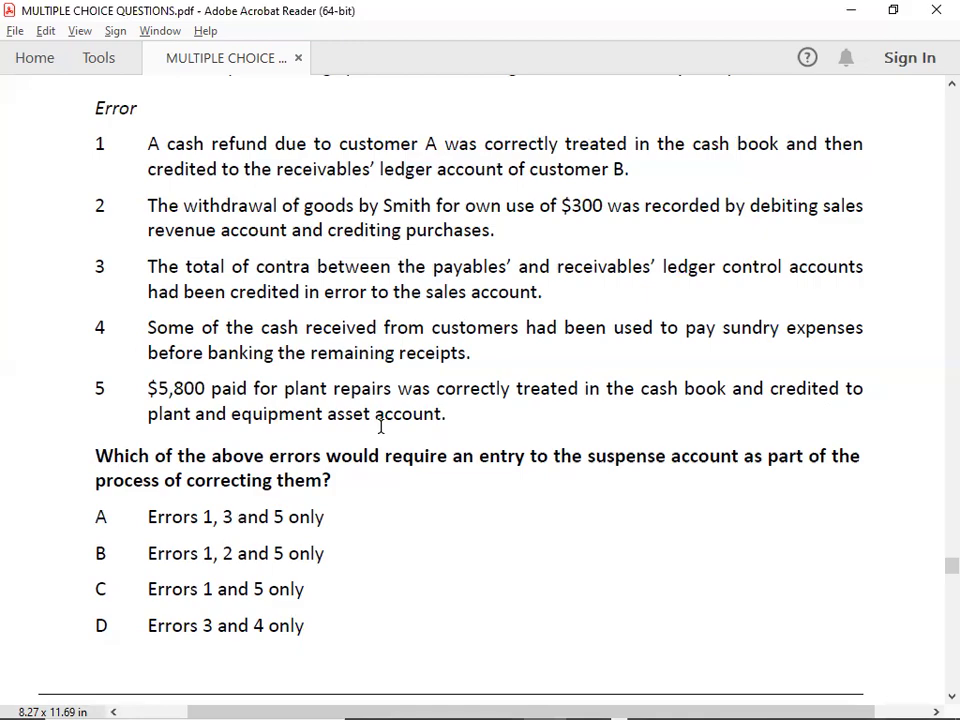
{"action": "key", "text": "alt+Tab"}
{"action": "key", "text": "Down"}
{"action": "type", "text": "P"}
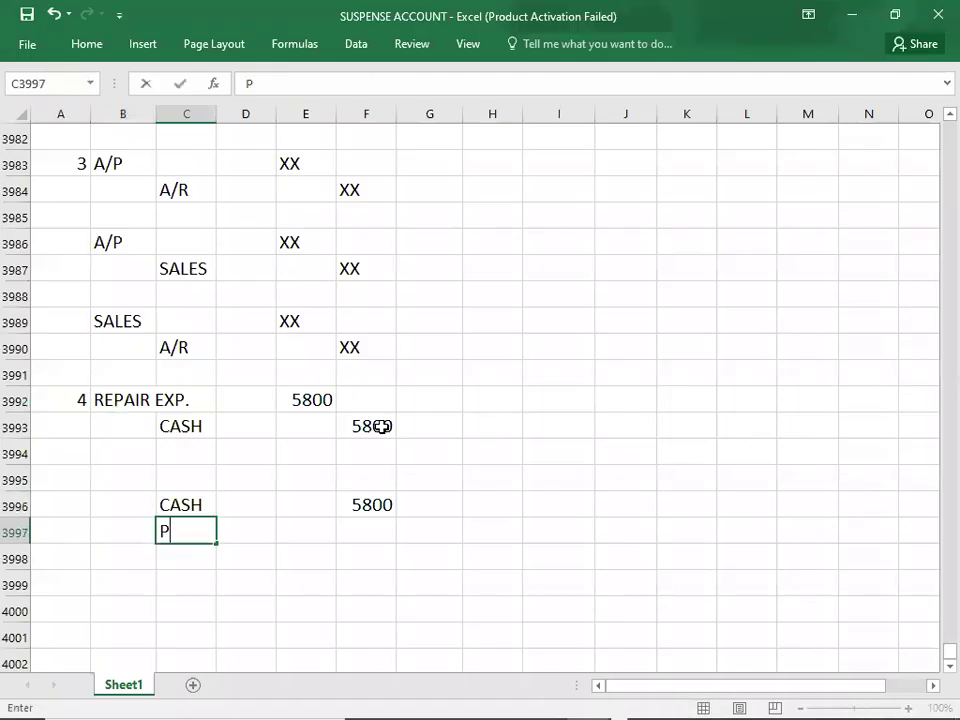
{"action": "type", "text": "&E"}
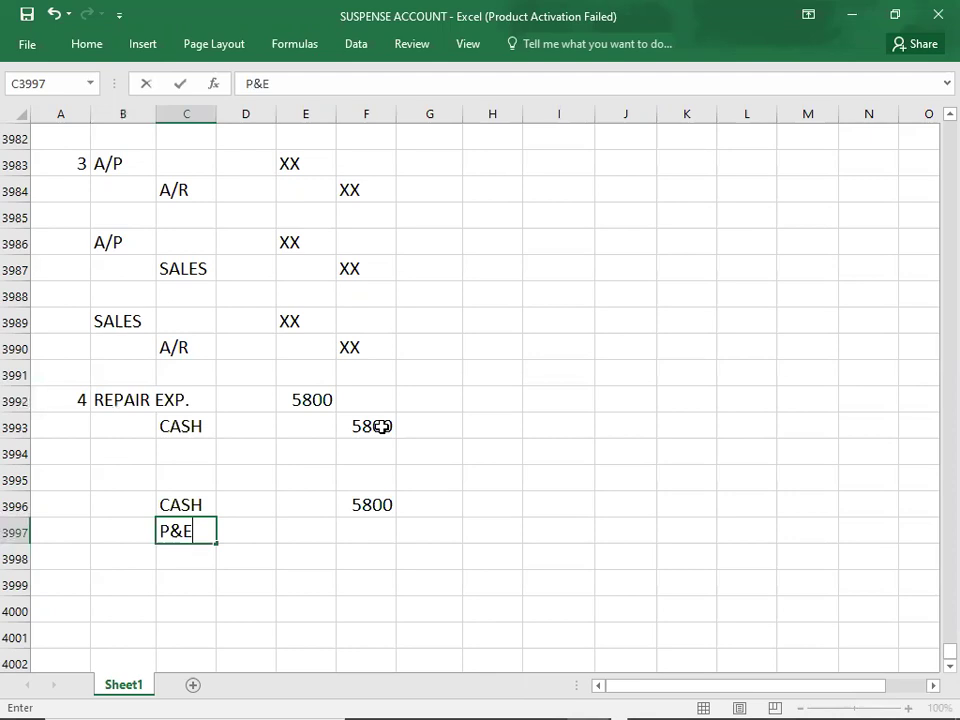
{"action": "key", "text": "Tab"}
{"action": "key", "text": "Tab"}
{"action": "key", "text": "Tab"}
{"action": "type", "text": "5800"}
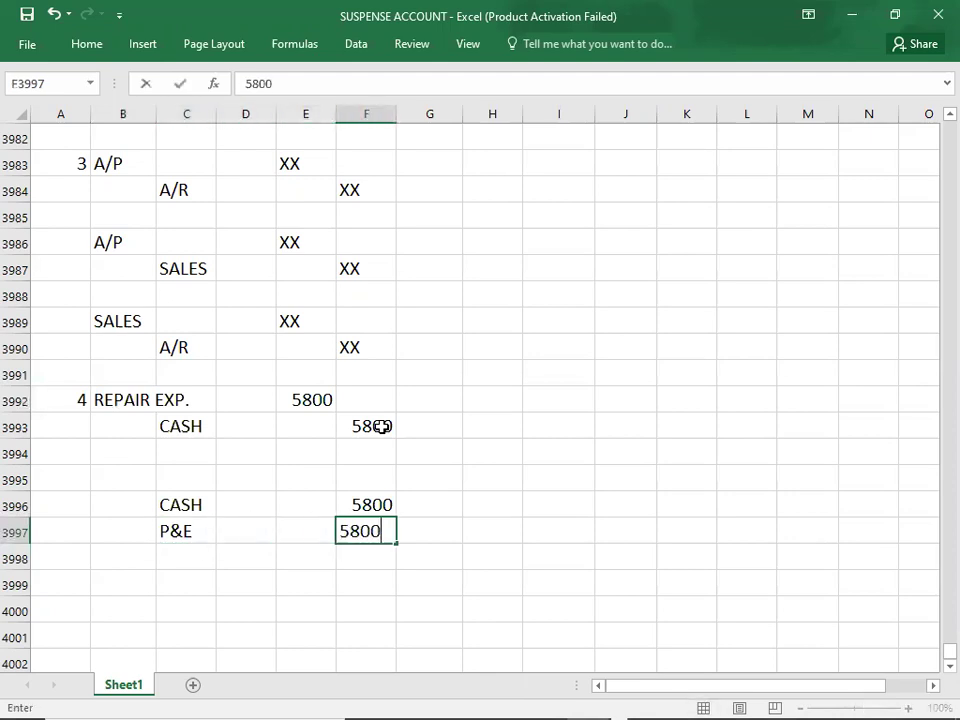
{"action": "key", "text": "Up"}
- Mark the missing debit of the recorded plant repairs entry with XX in B3995 and F3995
{"action": "key", "text": "Left"}
{"action": "key", "text": "Left"}
{"action": "key", "text": "Left"}
{"action": "key", "text": "Left"}
{"action": "key", "text": "Up"}
{"action": "type", "text": "X"}
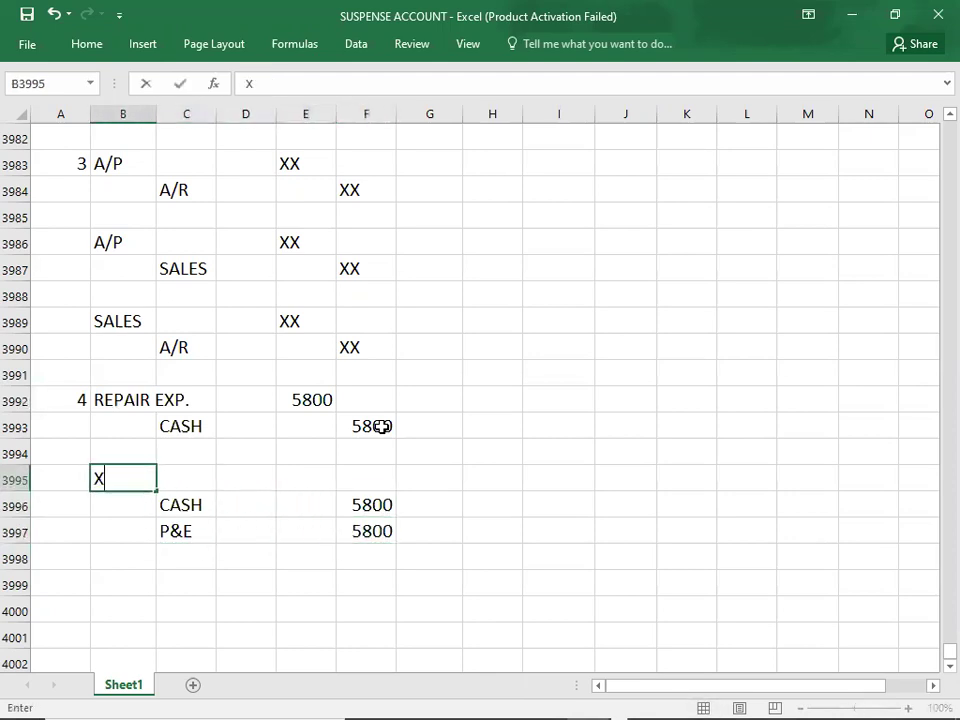
{"action": "type", "text": "X"}
{"action": "key", "text": "Tab"}
{"action": "key", "text": "Tab"}
{"action": "key", "text": "Tab"}
{"action": "key", "text": "Tab"}
{"action": "type", "text": "XX"}
{"action": "key", "text": "Down"}
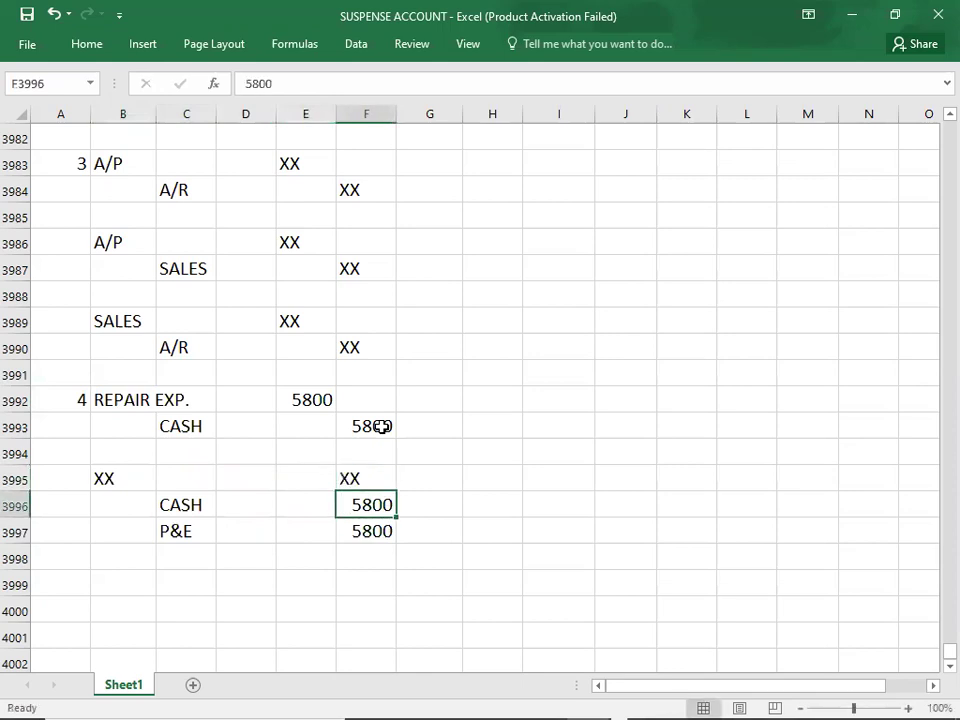
- Copy P&E from C3997 into B3999 as the first debit account of the plant repairs correcting entry
{"action": "key", "text": "Down"}
{"action": "key", "text": "Down"}
{"action": "key", "text": "Down"}
{"action": "key", "text": "Down"}
{"action": "key", "text": "Down"}
{"action": "key", "text": "Down"}
{"action": "key", "text": "Down"}
{"action": "key", "text": "Down"}
{"action": "key", "text": "Down"}
{"action": "key", "text": "Down"}
{"action": "key", "text": "Down"}
{"action": "key", "text": "Down"}
{"action": "key", "text": "Down"}
{"action": "key", "text": "Down"}
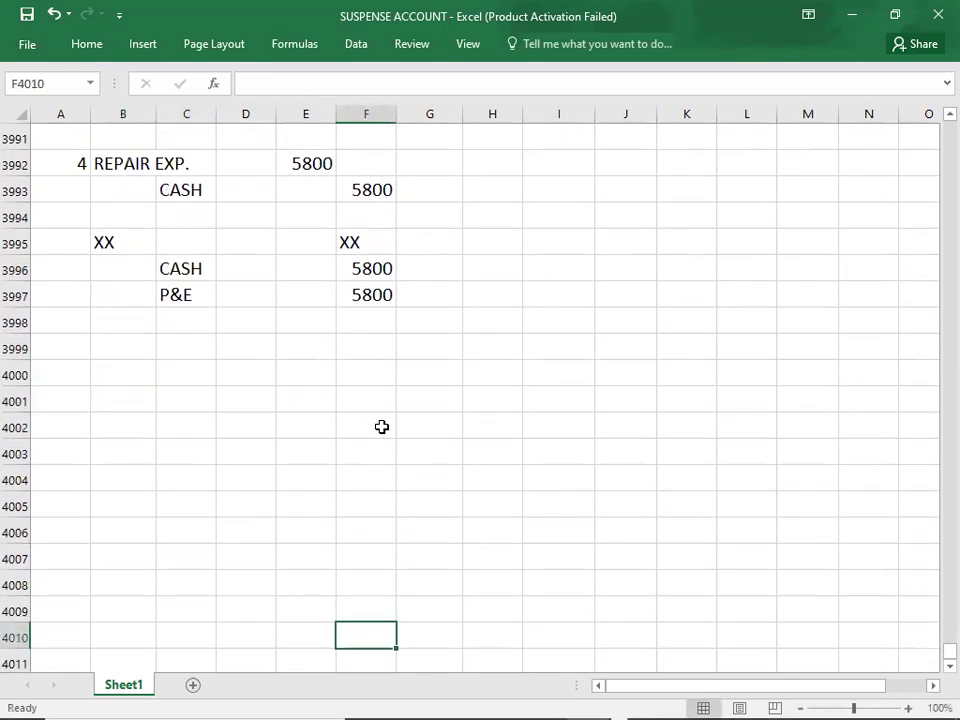
{"action": "left_click", "coordinate": [120, 347]}
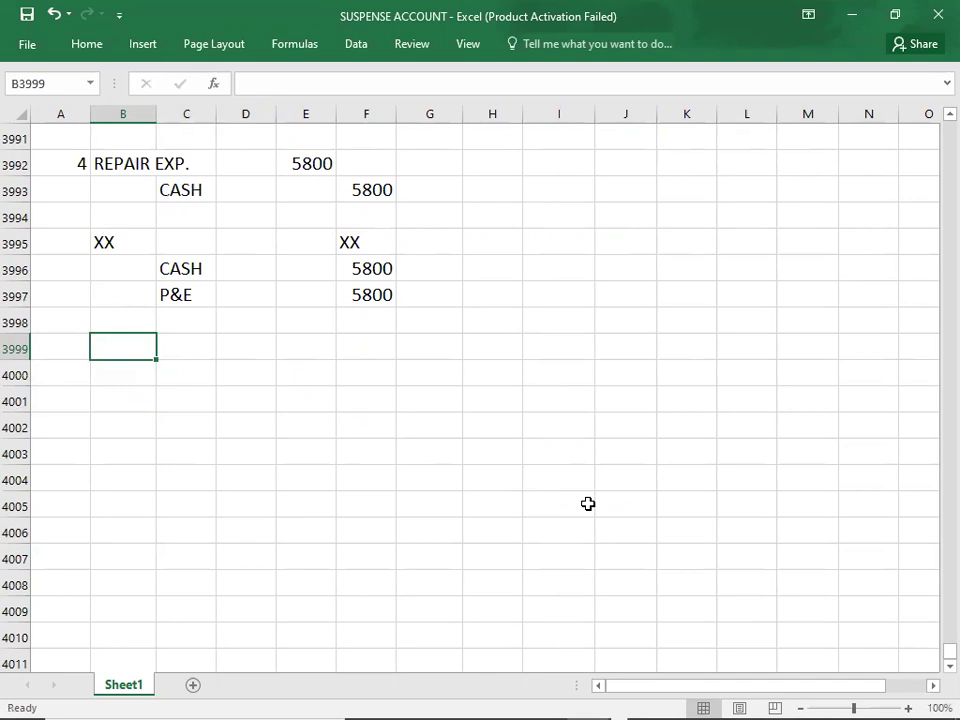
{"action": "key", "text": "Up"}
{"action": "key", "text": "Up"}
{"action": "key", "text": "Right"}
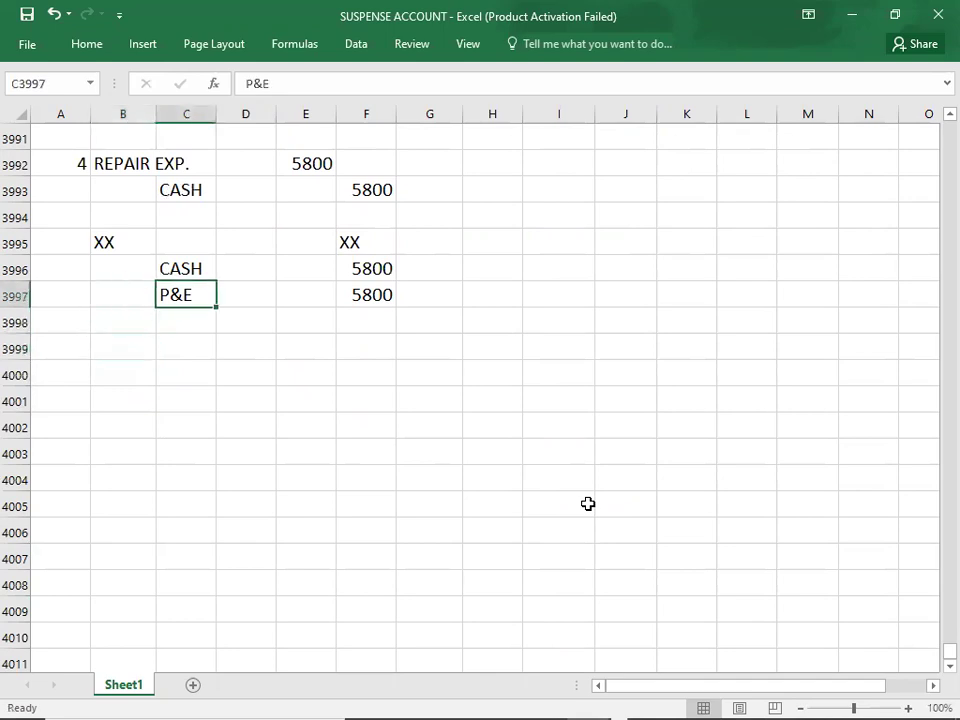
{"action": "key", "text": "ctrl+c"}
{"action": "key", "text": "Down"}
{"action": "key", "text": "Down"}
{"action": "key", "text": "Left"}
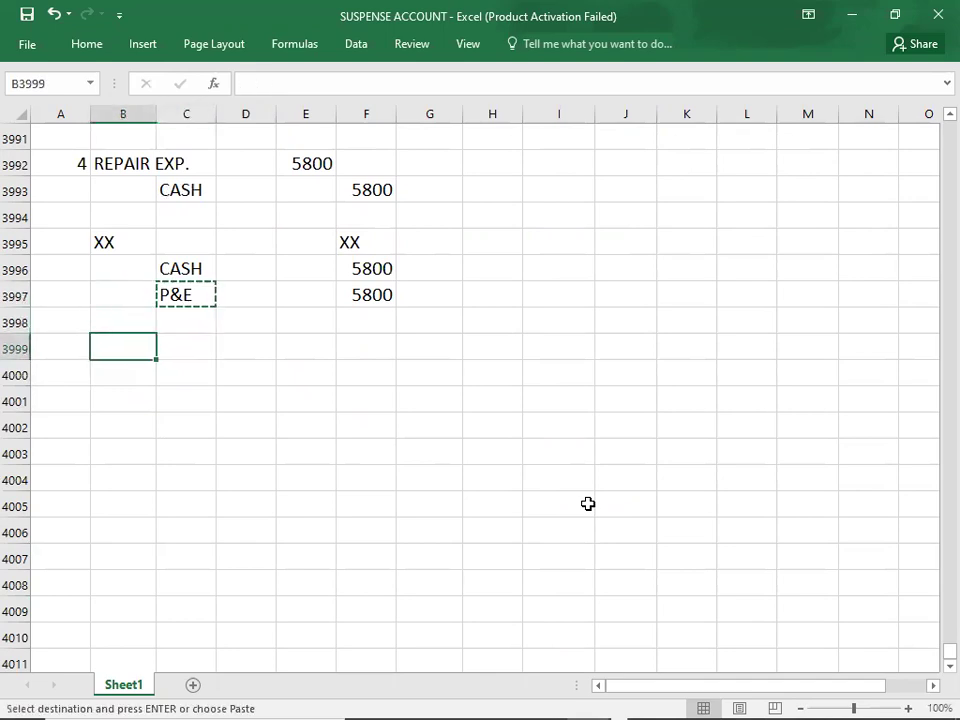
{"action": "key", "text": "ctrl+v"}
- Copy REPAIR EXP. from B3992 into B4000 as the second debit account of the correcting entry
{"action": "key", "text": "Up"}
{"action": "key", "text": "Up"}
{"action": "key", "text": "Up"}
{"action": "key", "text": "Up"}
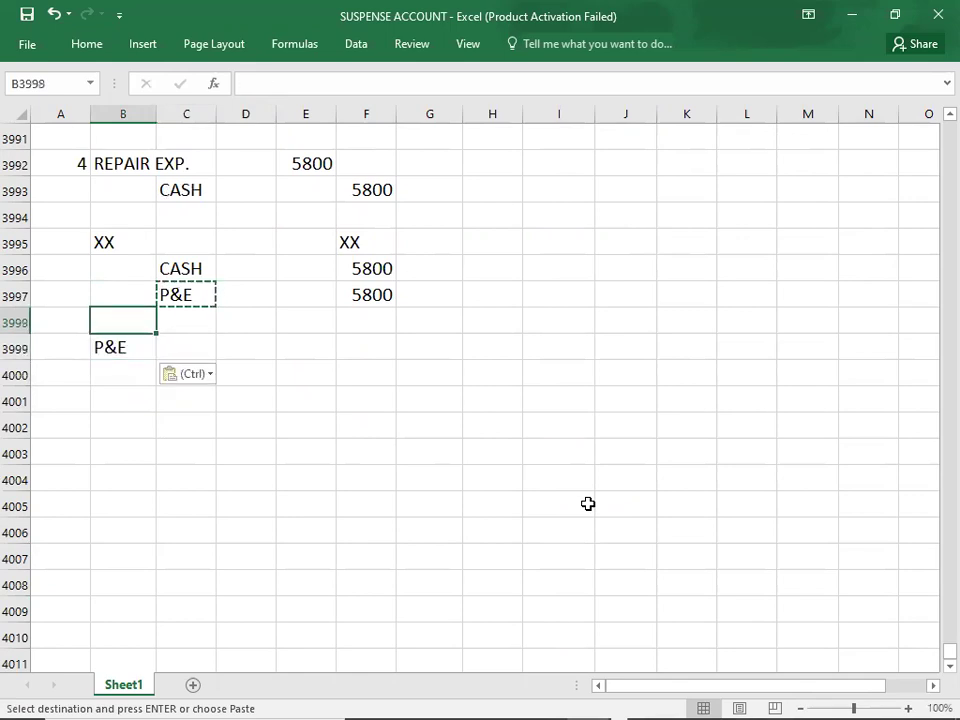
{"action": "key", "text": "Up"}
{"action": "key", "text": "Up"}
{"action": "key", "text": "Up"}
{"action": "key", "text": "ctrl+c"}
{"action": "key", "text": "Down"}
{"action": "key", "text": "Down"}
{"action": "key", "text": "Down"}
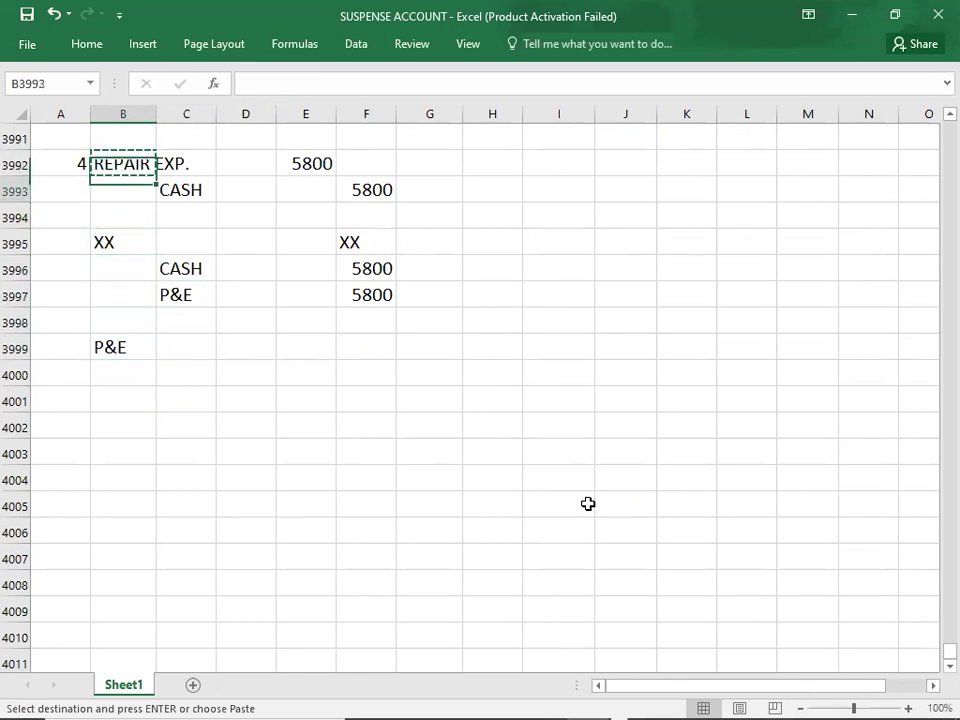
{"action": "key", "text": "Down"}
{"action": "key", "text": "Down"}
{"action": "key", "text": "Down"}
{"action": "key", "text": "Down"}
{"action": "key", "text": "Down"}
{"action": "key", "text": "ctrl+v"}
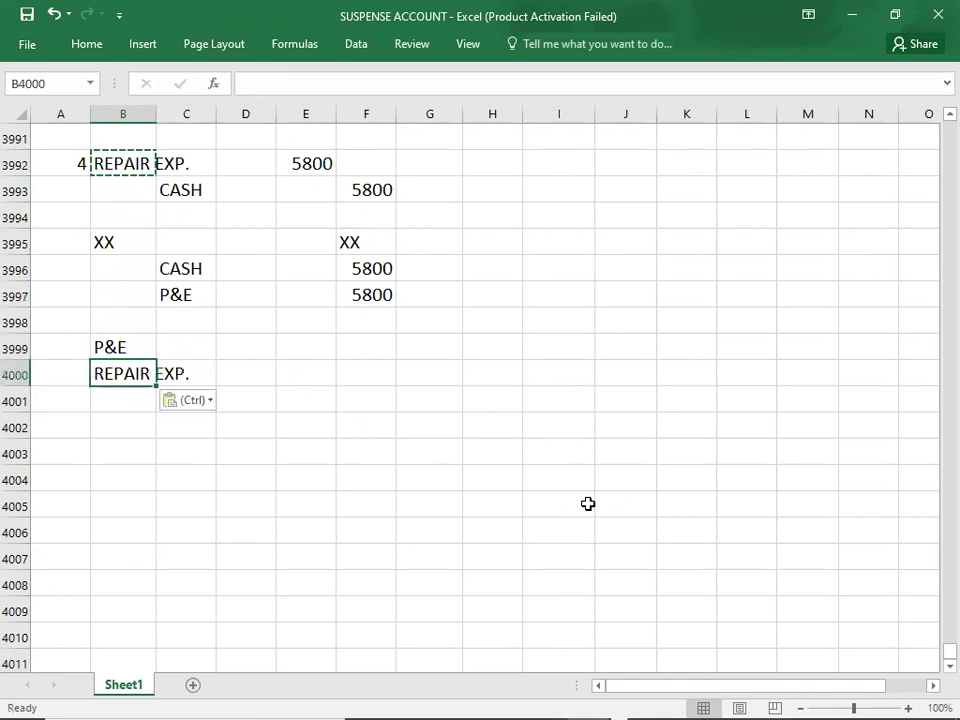
- Enter SUSPENSE in C4001 as the credit account of the plant repairs correcting entry
{"action": "key", "text": "Down"}
{"action": "key", "text": "Right"}
{"action": "type", "text": "S"}
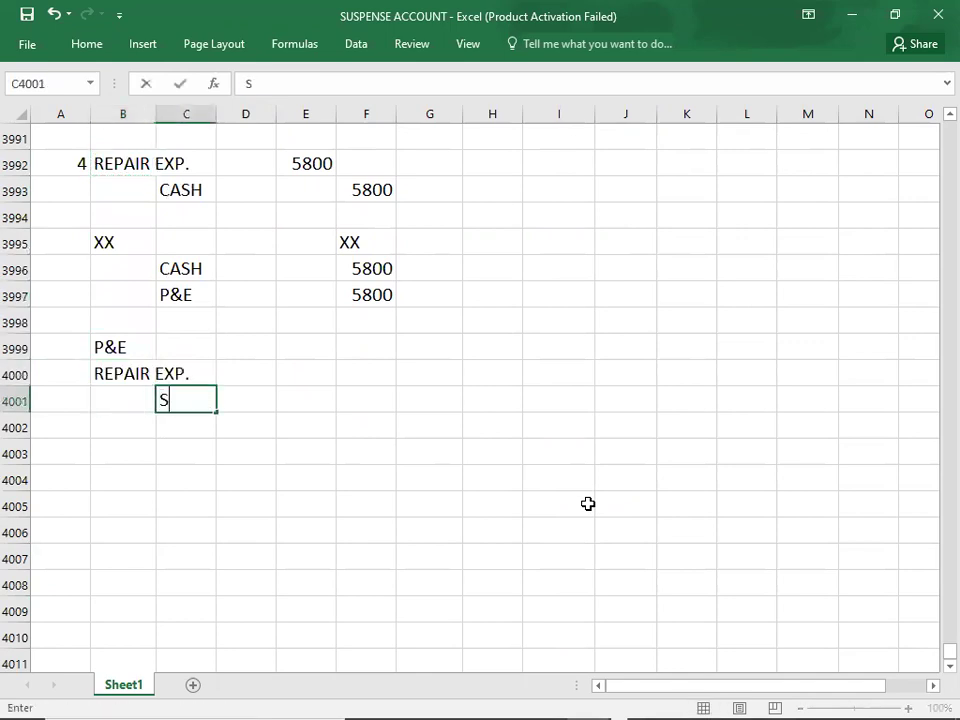
{"action": "type", "text": "USPENSE"}
{"action": "key", "text": "ctrl+Return"}
{"action": "key", "text": "Up"}
{"action": "key", "text": "Up"}
{"action": "key", "text": "Right"}
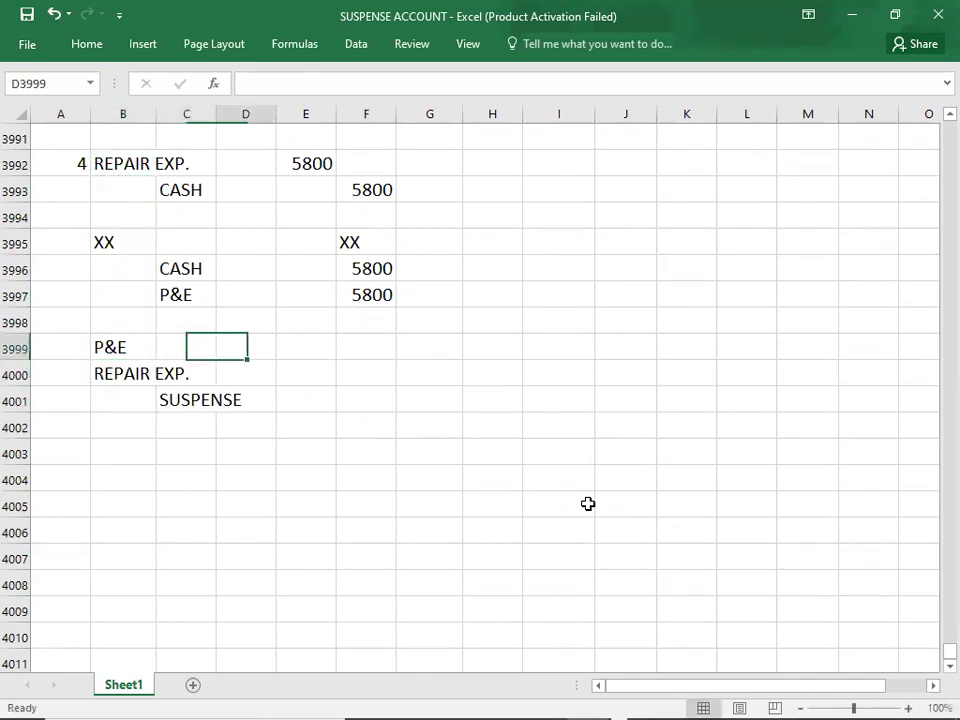
- Enter 5800 in E3999 and E4000 as the debit amounts for P&E and REPAIR EXP
{"action": "key", "text": "Right"}
{"action": "type", "text": "5800"}
{"action": "key", "text": "Return"}
{"action": "type", "text": "5800"}
{"action": "key", "text": "Return"}
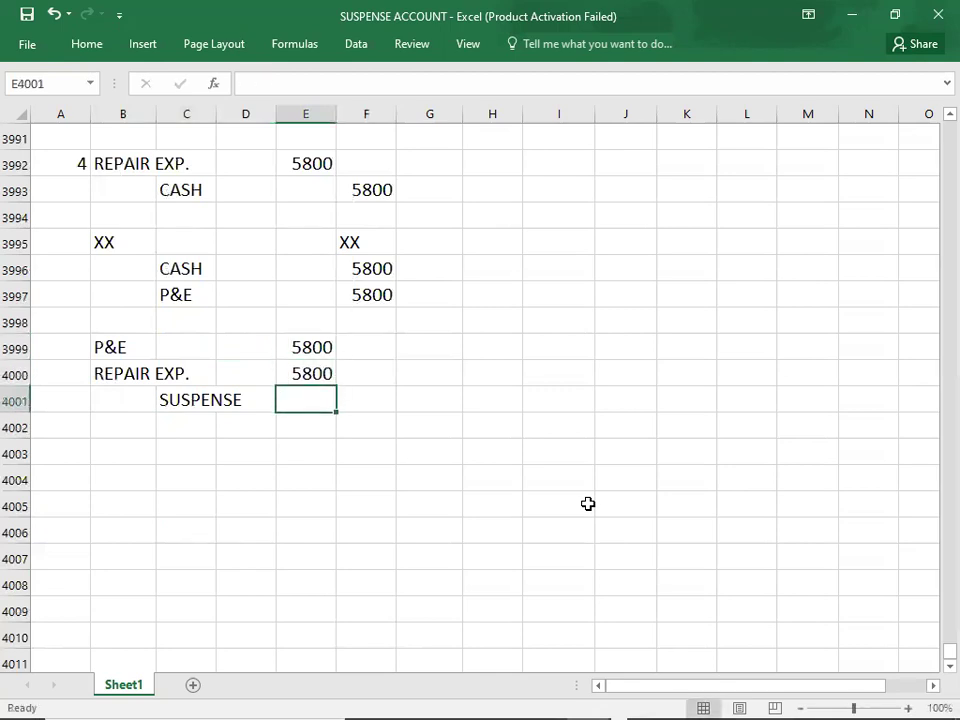
- Enter 9600 in F4001 as the credit amount for SUSPENSE
{"action": "key", "text": "Right"}
{"action": "type", "text": "9600"}
{"action": "key", "text": "Return"}
{"action": "key", "text": "Left"}
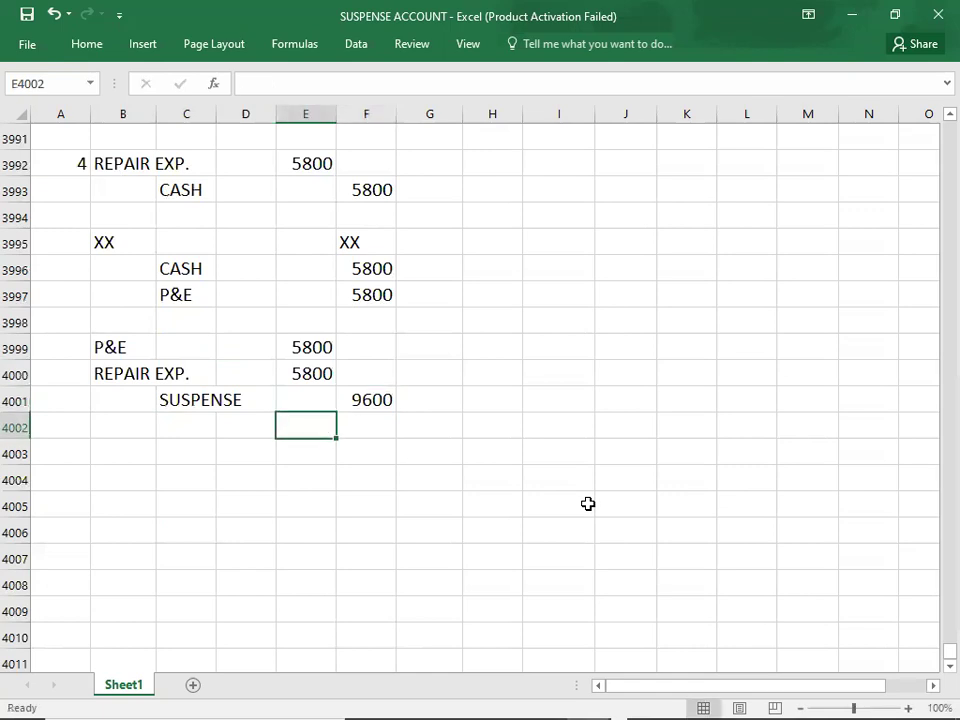
- Correct the SUSPENSE credit amount in F4001 to 11600
{"action": "key", "text": "Left"}
{"action": "key", "text": "Left"}
{"action": "key", "text": "Right"}
{"action": "key", "text": "Right"}
{"action": "key", "text": "Right"}
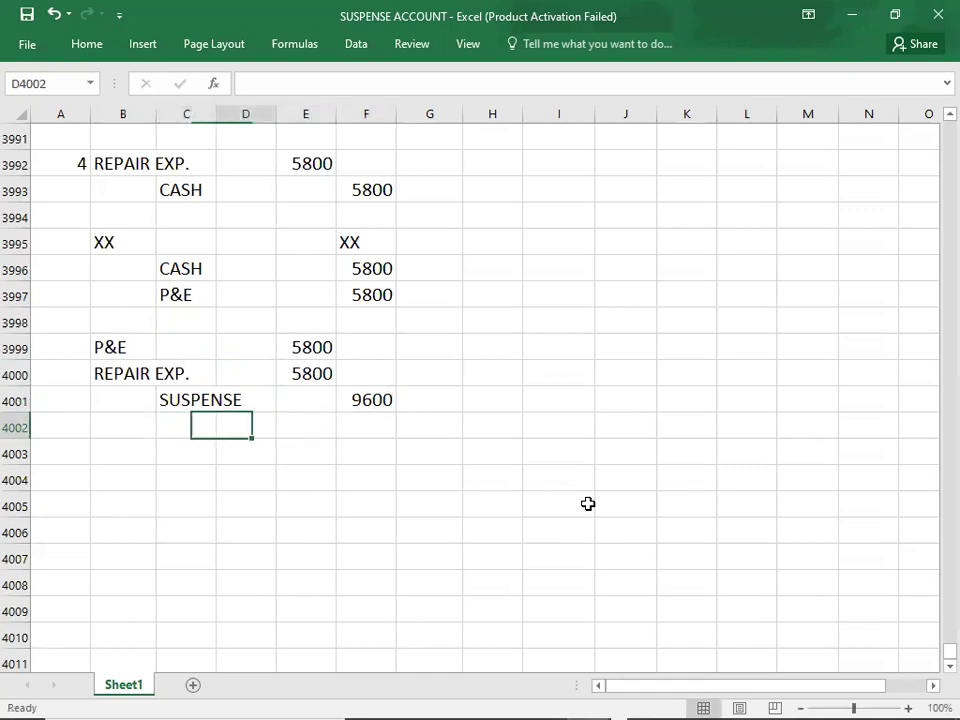
{"action": "key", "text": "Up"}
{"action": "type", "text": "11"}
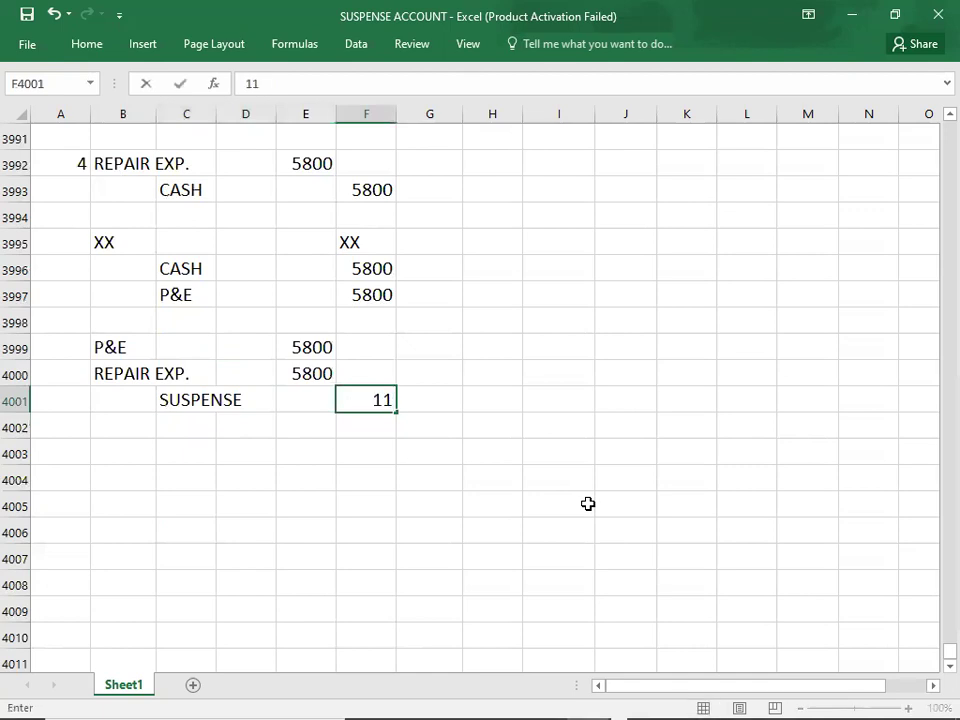
{"action": "type", "text": "600"}
{"action": "key", "text": "Return"}
{"action": "key", "text": "Left"}
{"action": "key", "text": "Left"}
{"action": "key", "text": "Left"}
{"action": "key", "text": "Left"}
{"action": "key", "text": "Left"}
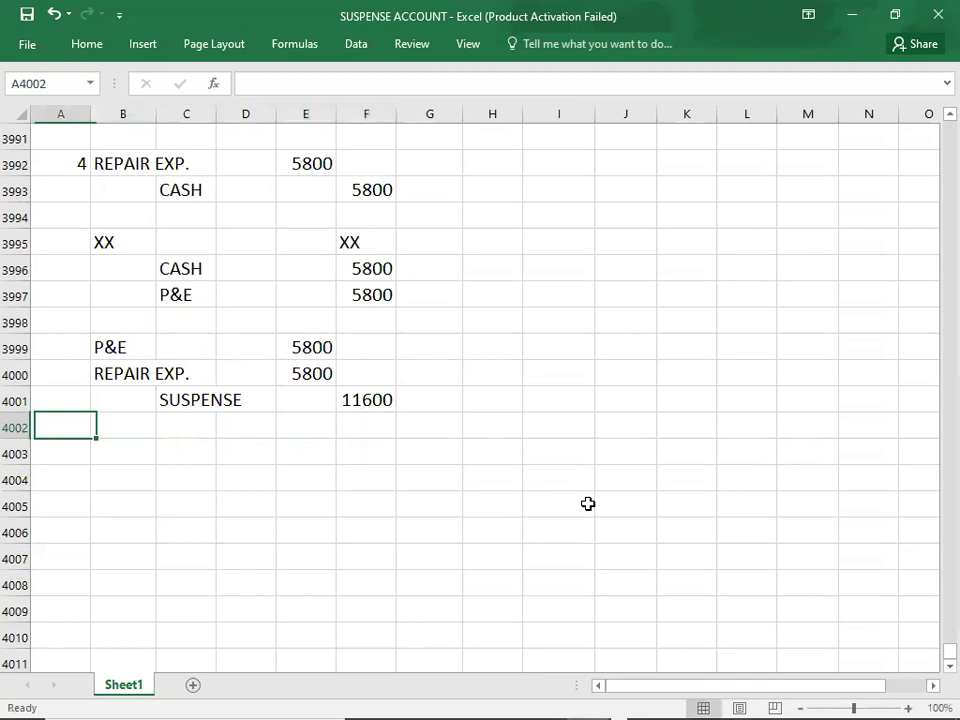
{"action": "key", "text": "Down"}
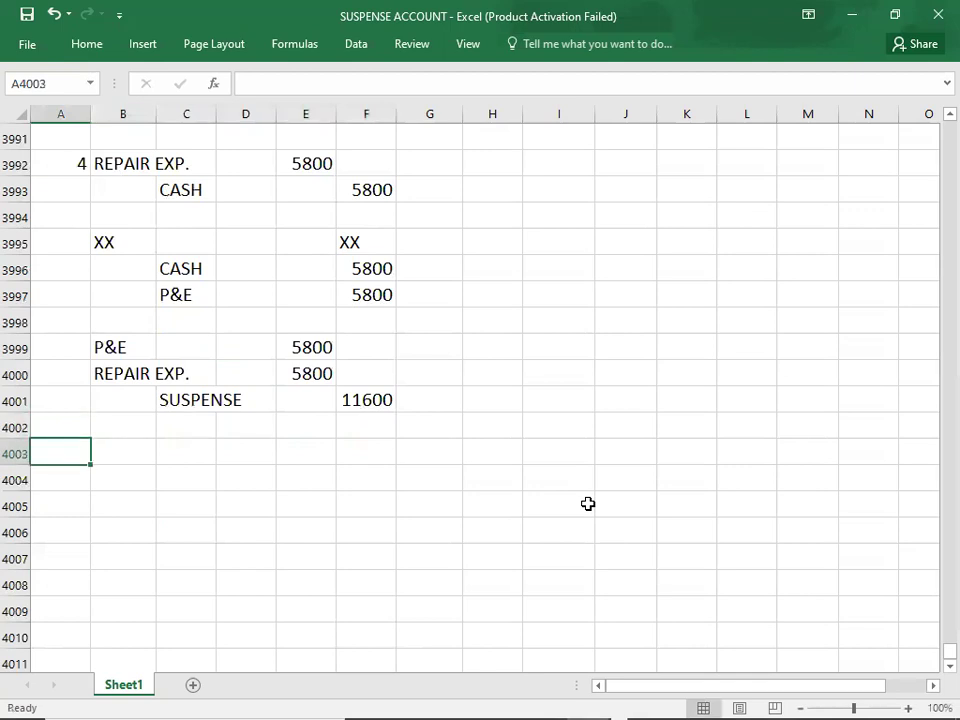
- Check the plant repairs error's number in the question PDF, and renumber its worked entry in A3992 as 5
{"action": "key", "text": "alt+Tab"}
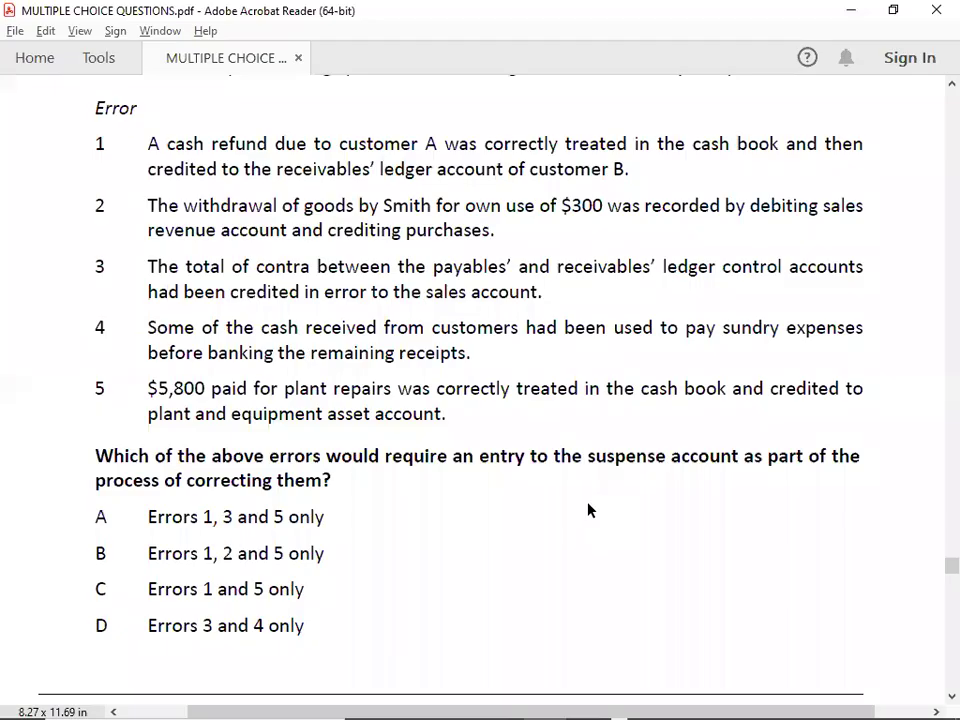
{"action": "key", "text": "alt+Tab"}
{"action": "key", "text": "Up"}
{"action": "key", "text": "Up"}
{"action": "key", "text": "Up"}
{"action": "key", "text": "Up"}
{"action": "key", "text": "Up"}
{"action": "key", "text": "Up"}
{"action": "key", "text": "Up"}
{"action": "key", "text": "Up"}
{"action": "key", "text": "Up"}
{"action": "key", "text": "Up"}
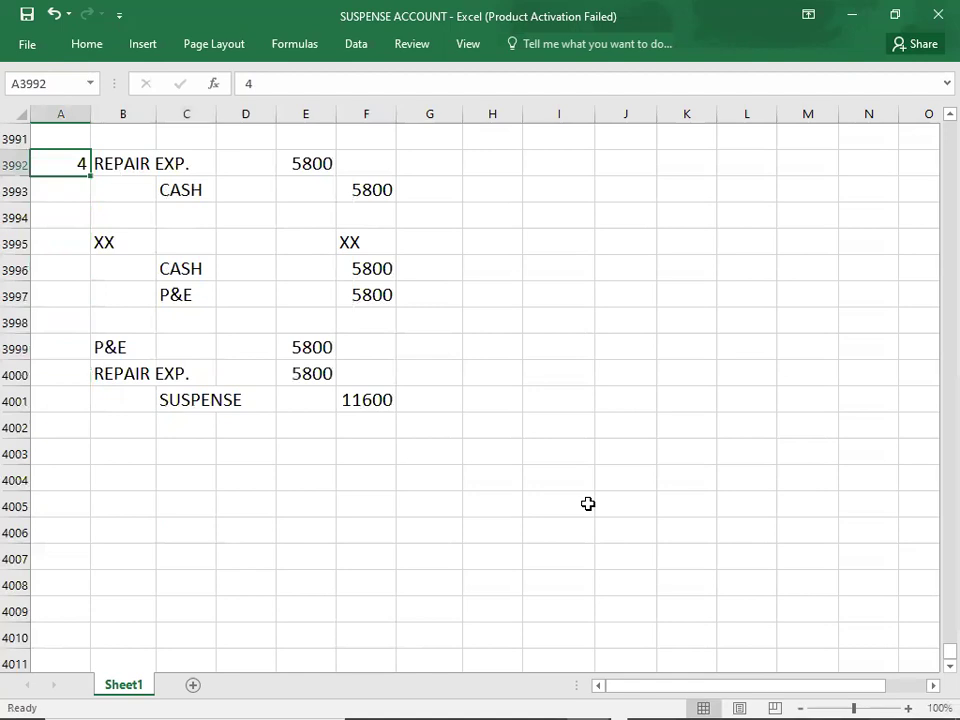
{"action": "type", "text": "5"}
{"action": "key", "text": "Return"}
{"action": "key", "text": "Down"}
{"action": "key", "text": "Down"}
{"action": "key", "text": "Down"}
{"action": "key", "text": "Down"}
{"action": "key", "text": "Down"}
{"action": "key", "text": "Down"}
{"action": "key", "text": "Down"}
{"action": "key", "text": "Down"}
{"action": "key", "text": "Down"}
{"action": "key", "text": "Down"}
{"action": "key", "text": "Down"}
{"action": "key", "text": "Up"}
{"action": "key", "text": "Up"}
{"action": "key", "text": "Up"}
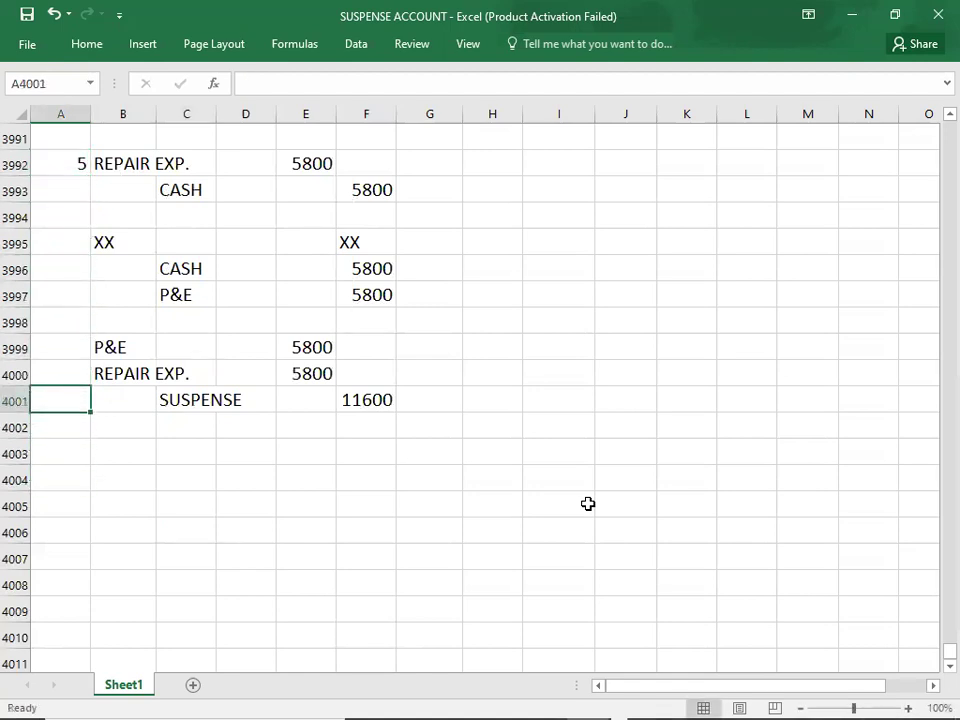
- Switch to the multiple choice questions PDF in Acrobat Reader, read question 223 and move on to question 224
{"action": "key", "text": "alt+Tab"}
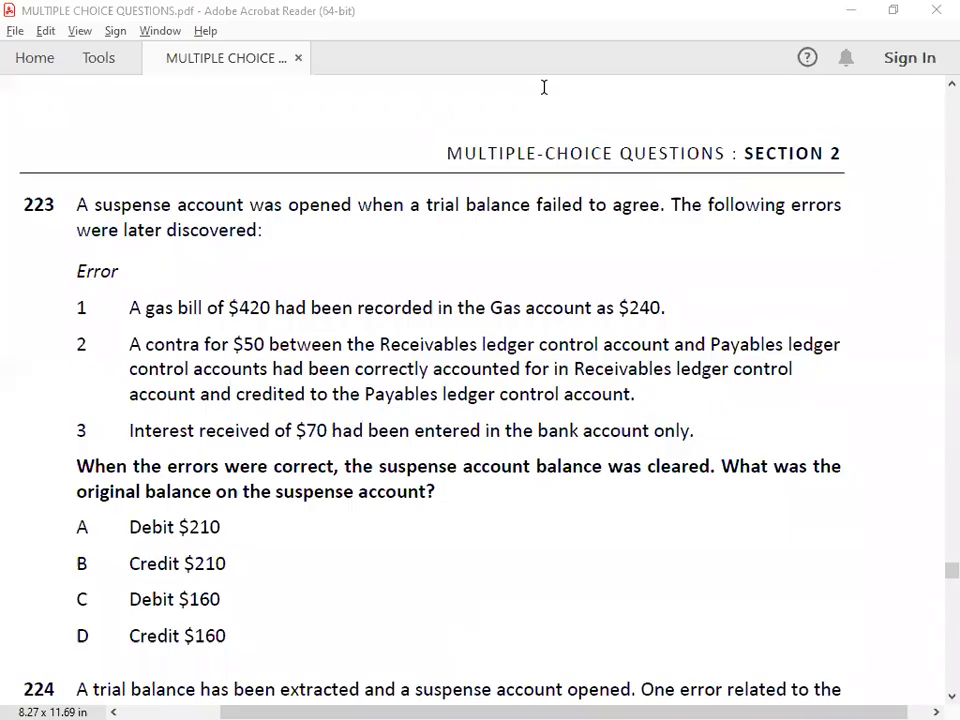
{"action": "scroll", "coordinate": [3, 163], "scroll_direction": "down", "scroll_amount": 1}
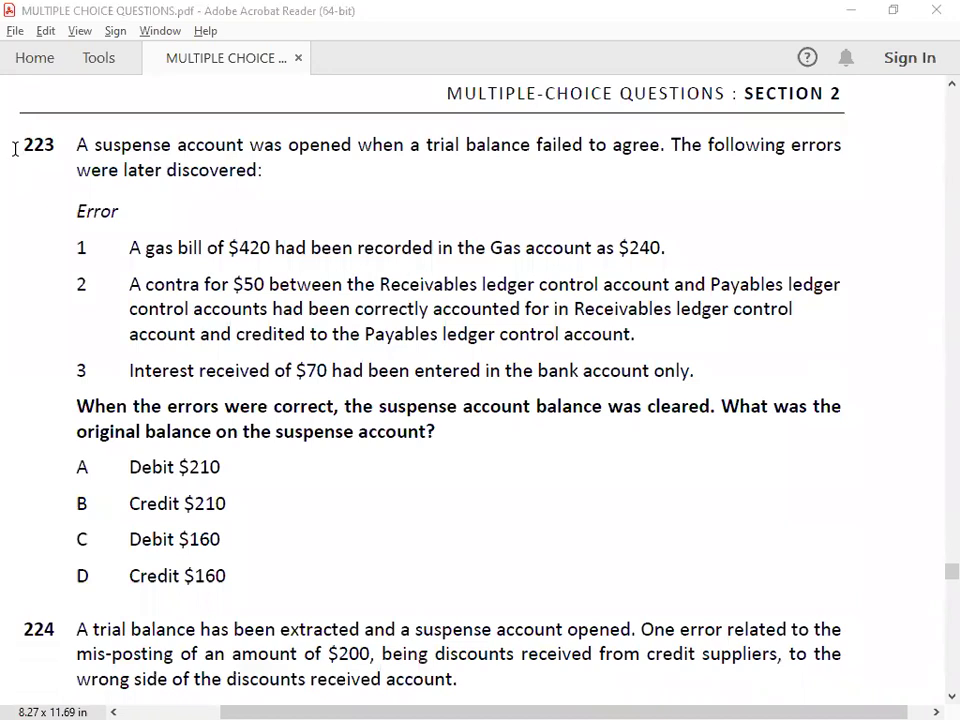
{"action": "left_click", "coordinate": [154, 79]}
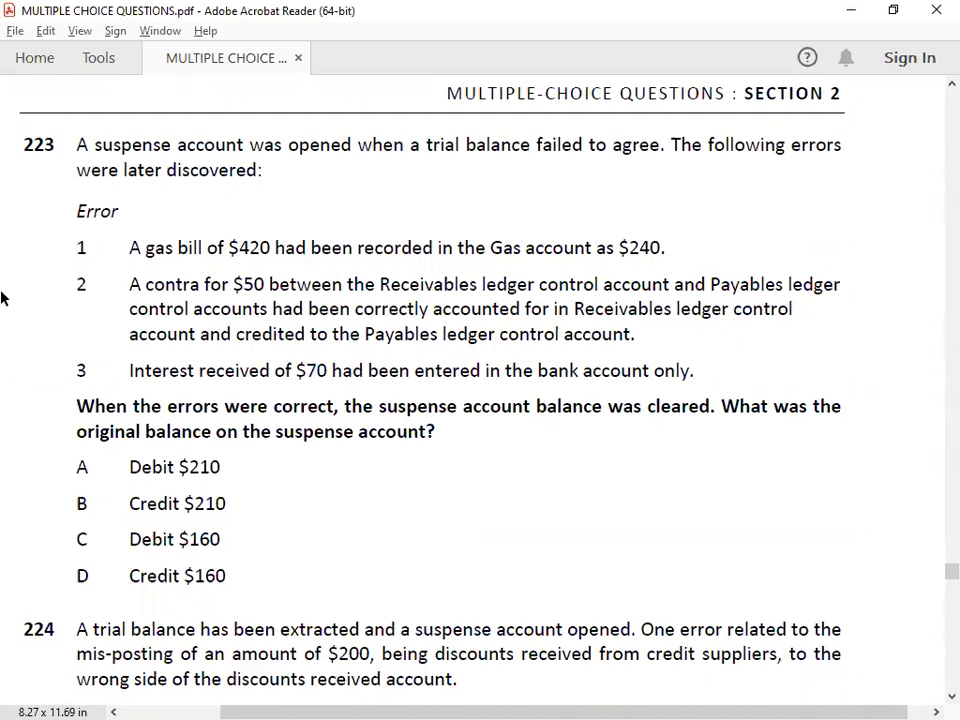
{"action": "scroll", "coordinate": [2, 297], "scroll_direction": "down", "scroll_amount": 5}
{"action": "scroll", "coordinate": [2, 297], "scroll_direction": "down", "scroll_amount": 6}
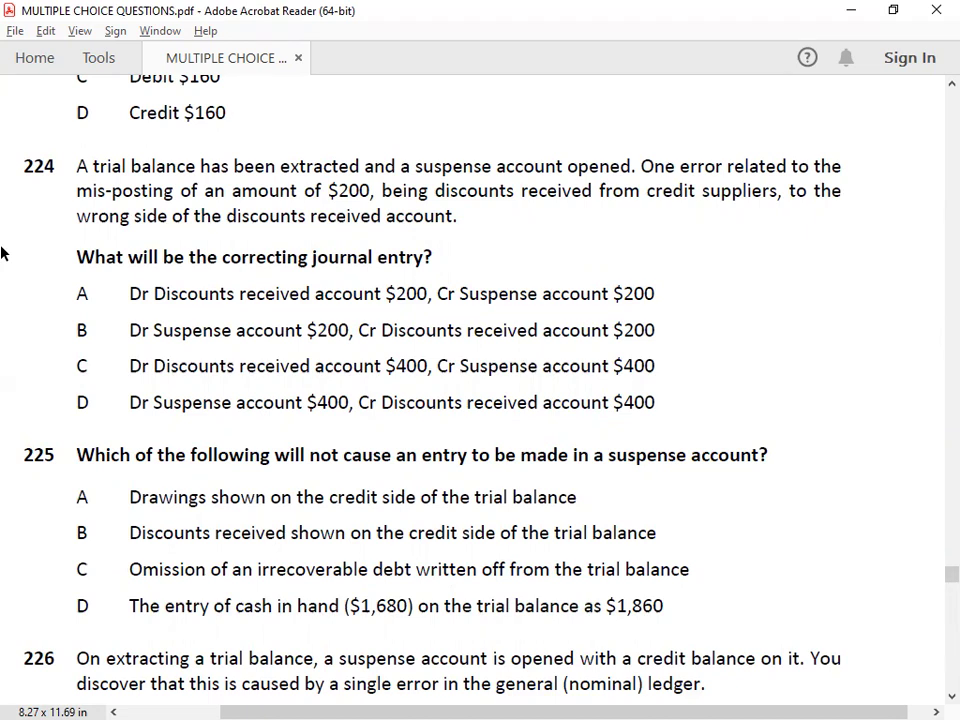
{"action": "scroll", "coordinate": [3, 253], "scroll_direction": "left", "scroll_amount": 1}
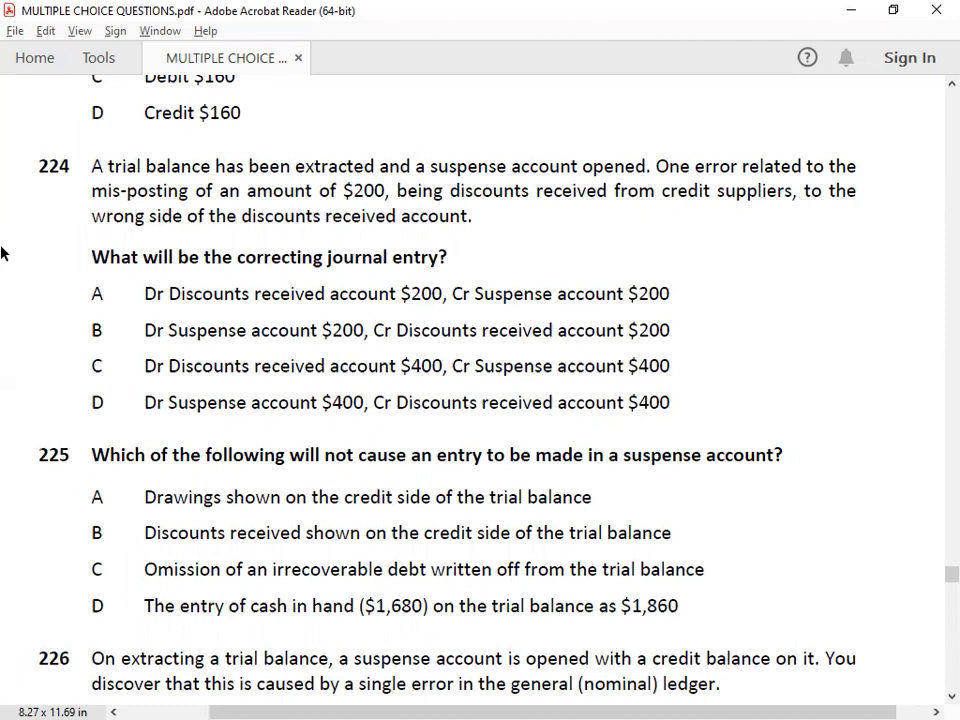